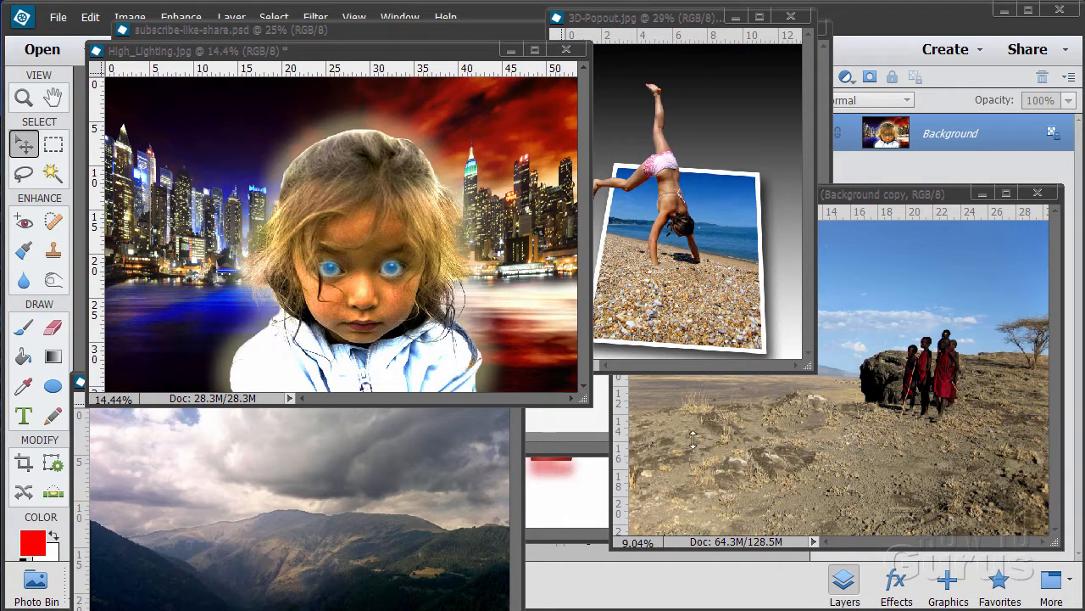
Step: Clear the workspace by minimizing the open photo documents and closing description.jpg and the finished St Patrick's Day design
left_click(511, 50)
left_click(734, 18)
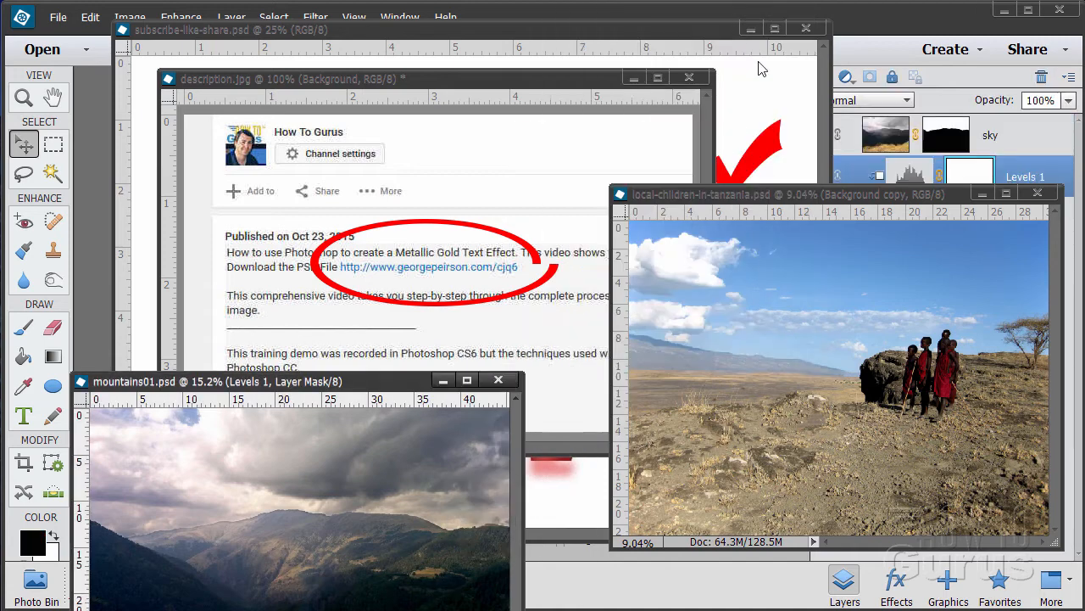
left_click(982, 193)
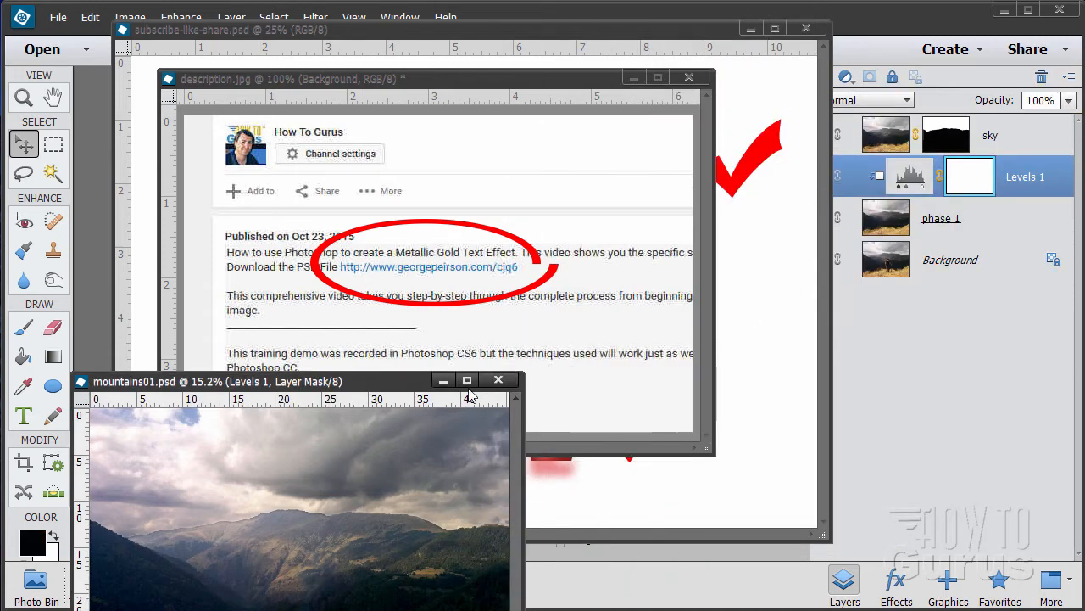
left_click(443, 380)
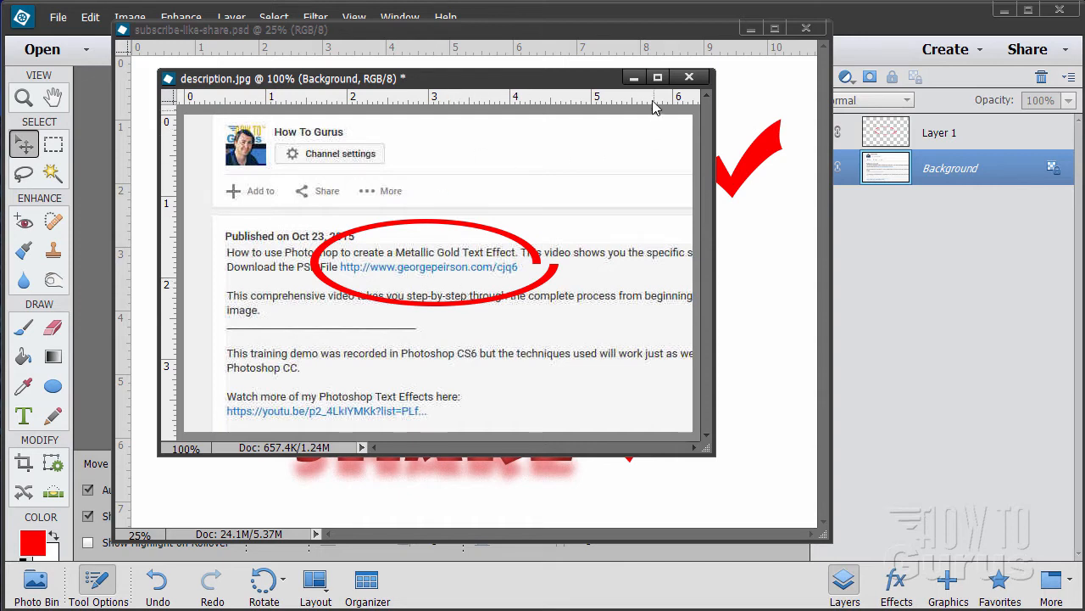
left_click(689, 77)
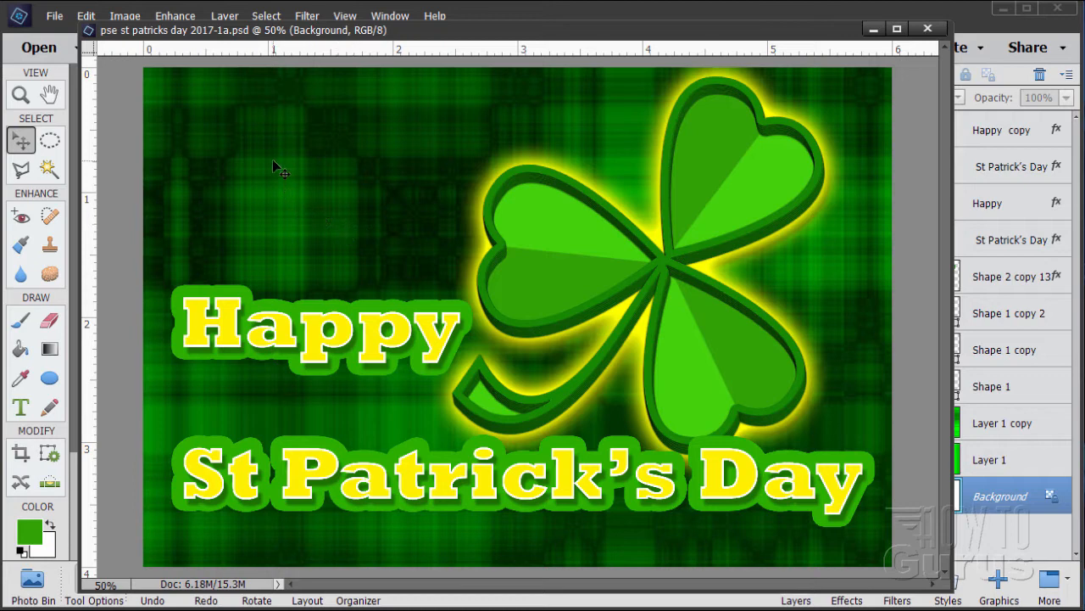
left_click(928, 30)
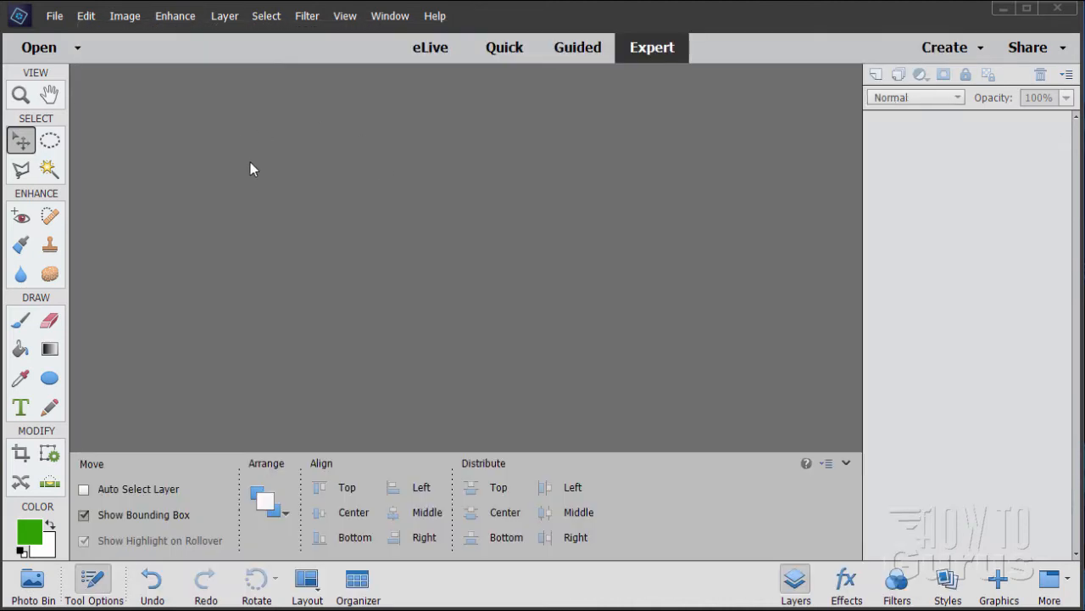
Step: Create a blank document named St Patricks Day 2017a at the Default Photoshop Elements Size and dock its window in the workspace
left_click(55, 16)
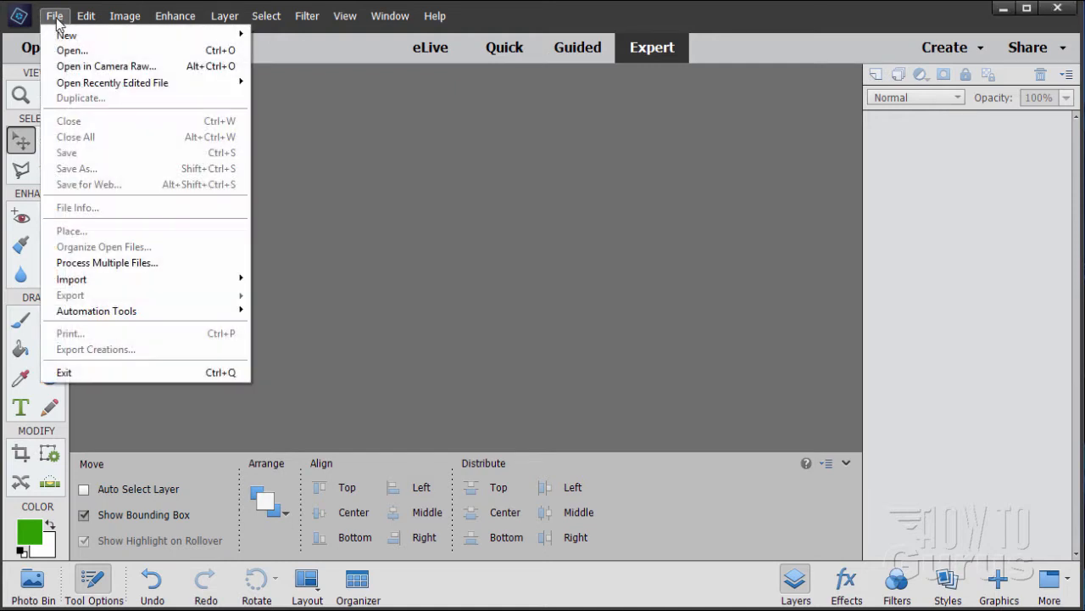
mouse_move(69, 36)
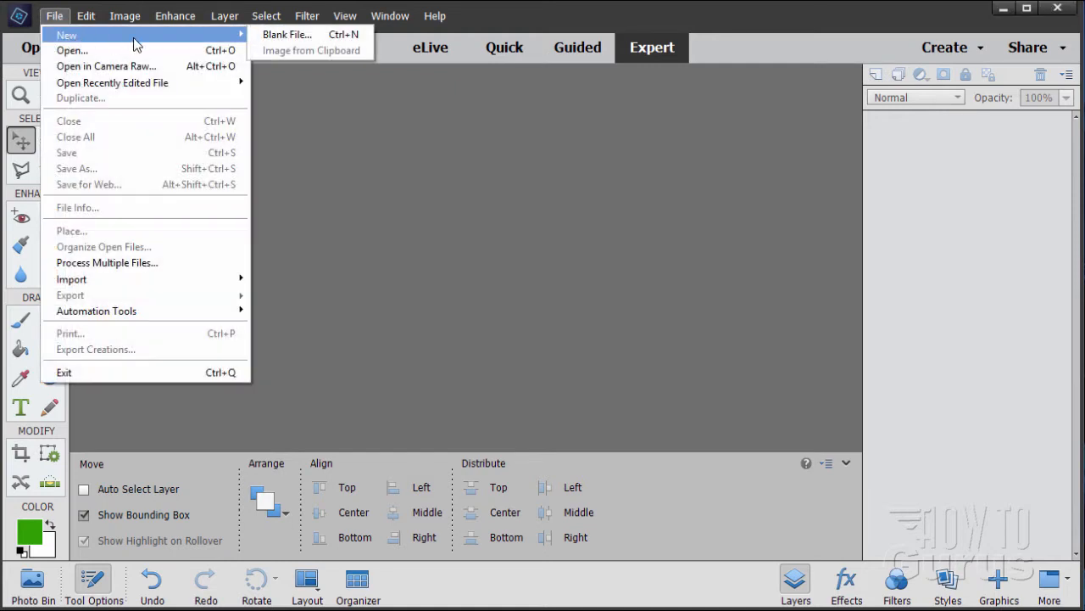
left_click(278, 35)
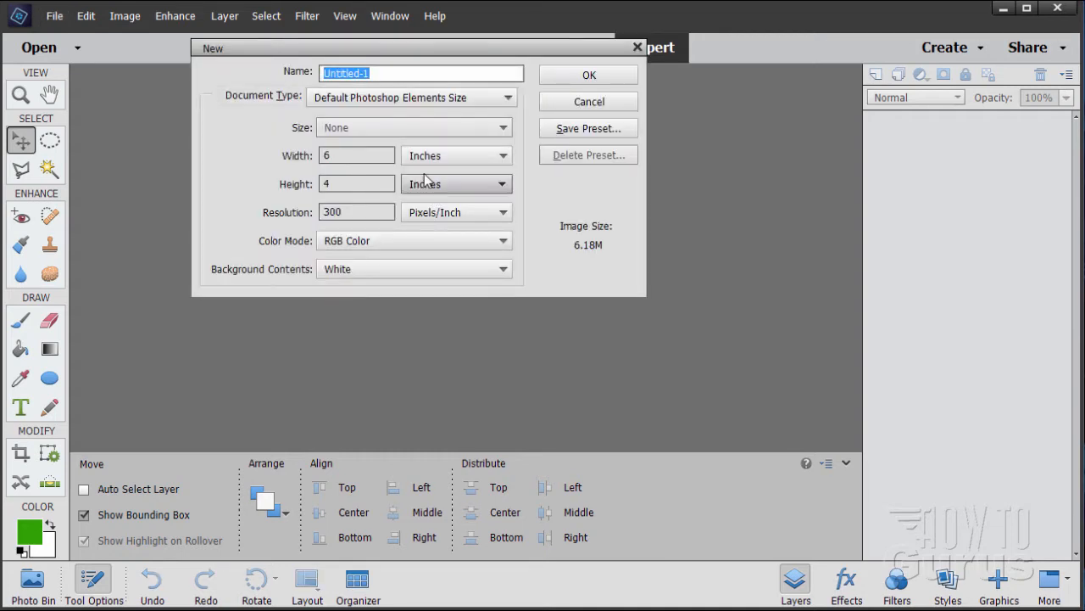
left_click_drag(402, 51, 390, 159)
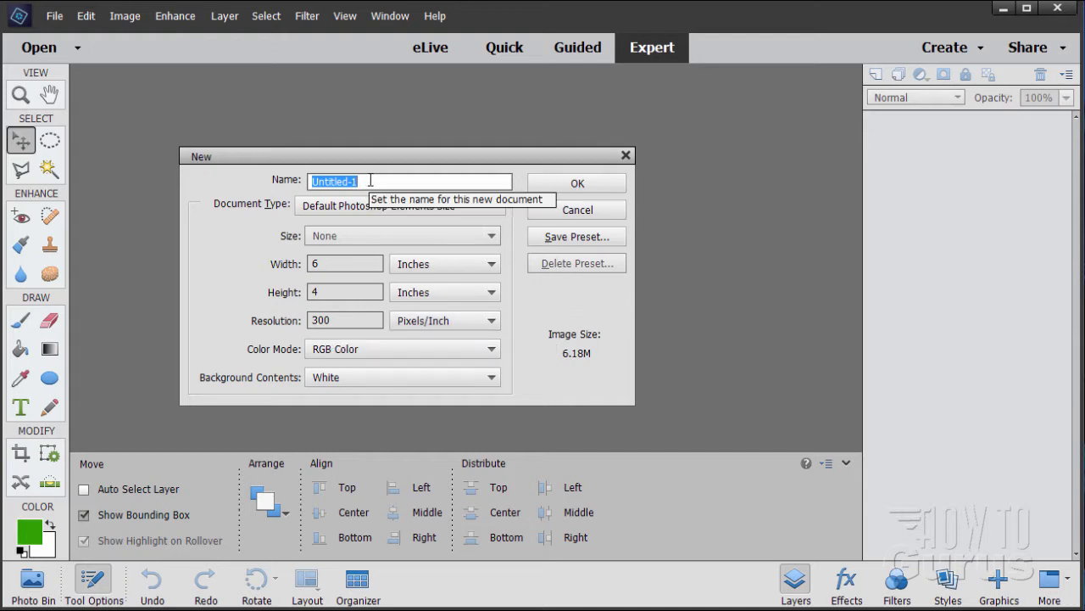
type("St Patricks Day 2017a")
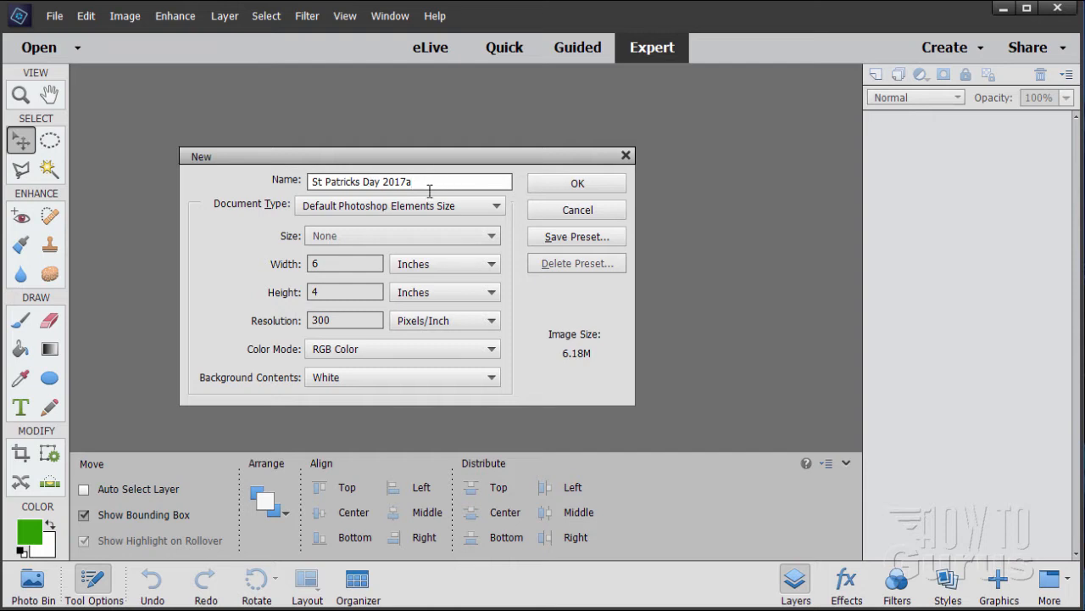
left_click(567, 186)
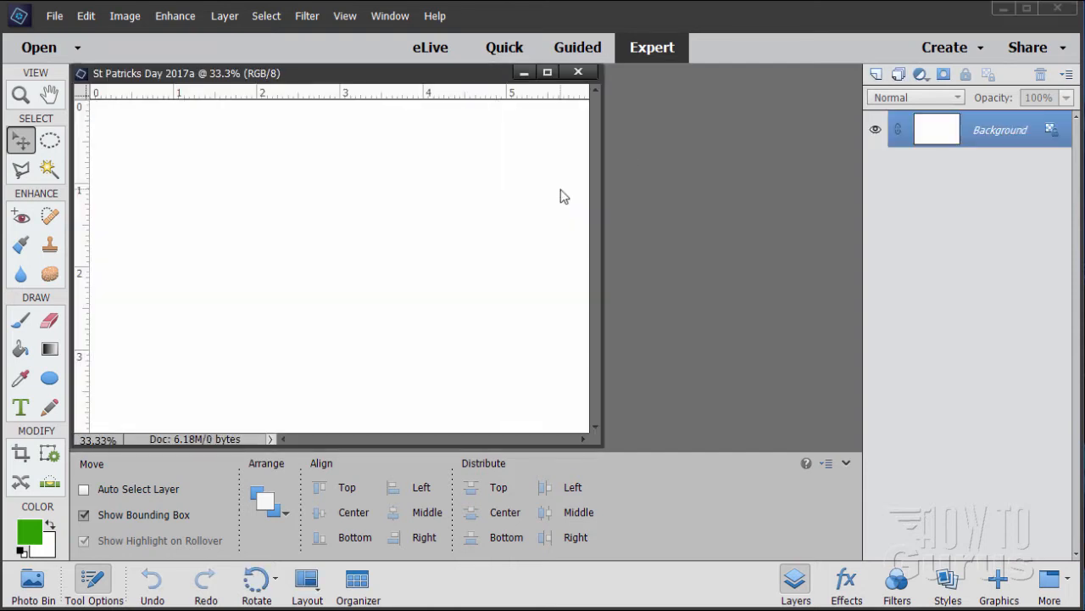
left_click_drag(404, 83, 460, 68)
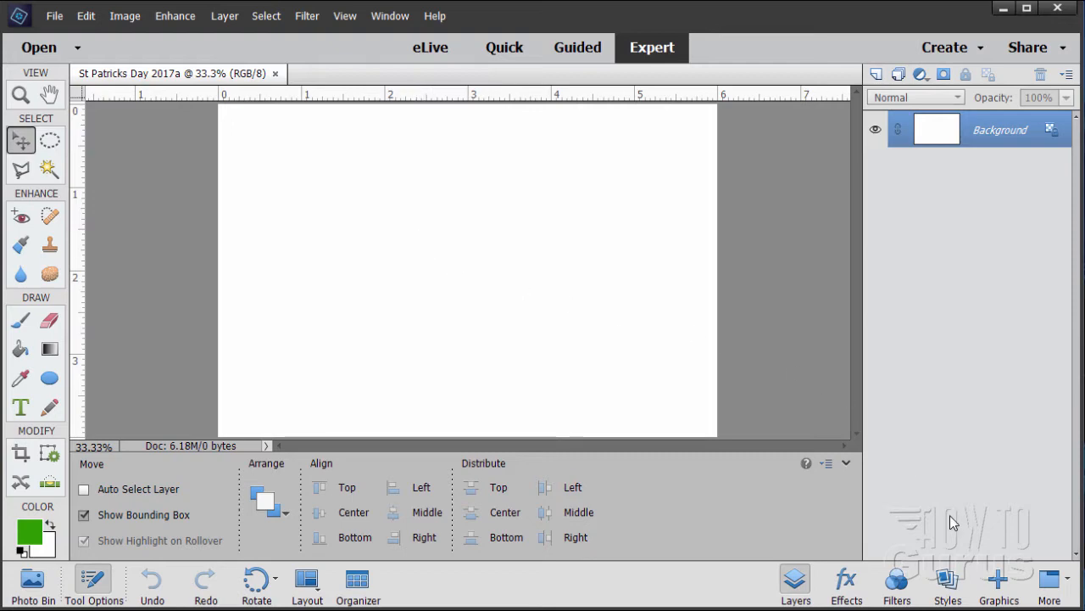
Step: Add the narrow solid heart from the Shapes graphics to the blank canvas
left_click(999, 581)
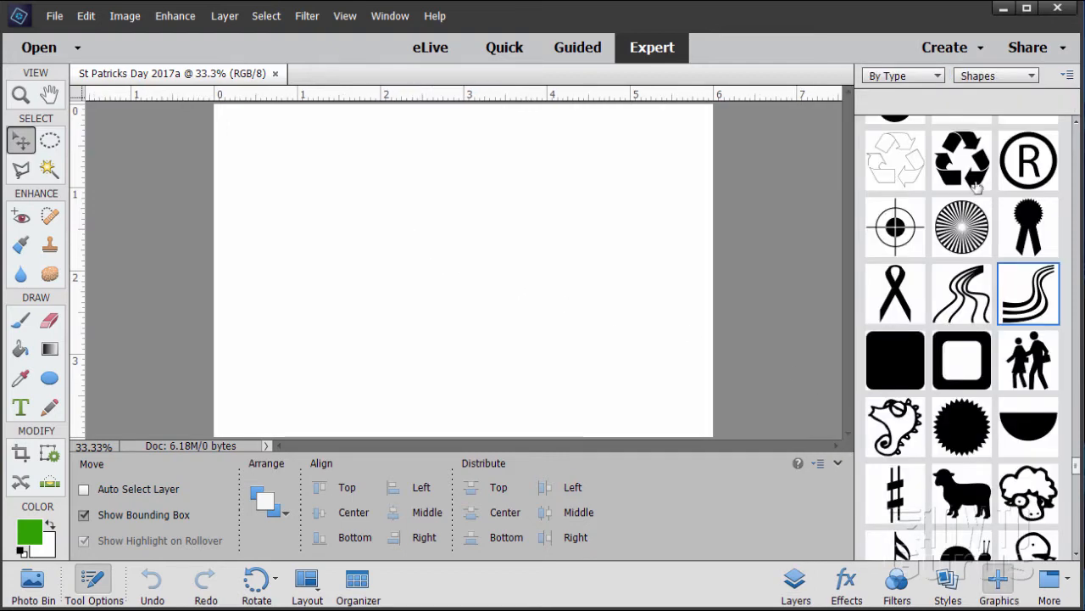
left_click(911, 78)
left_click(996, 78)
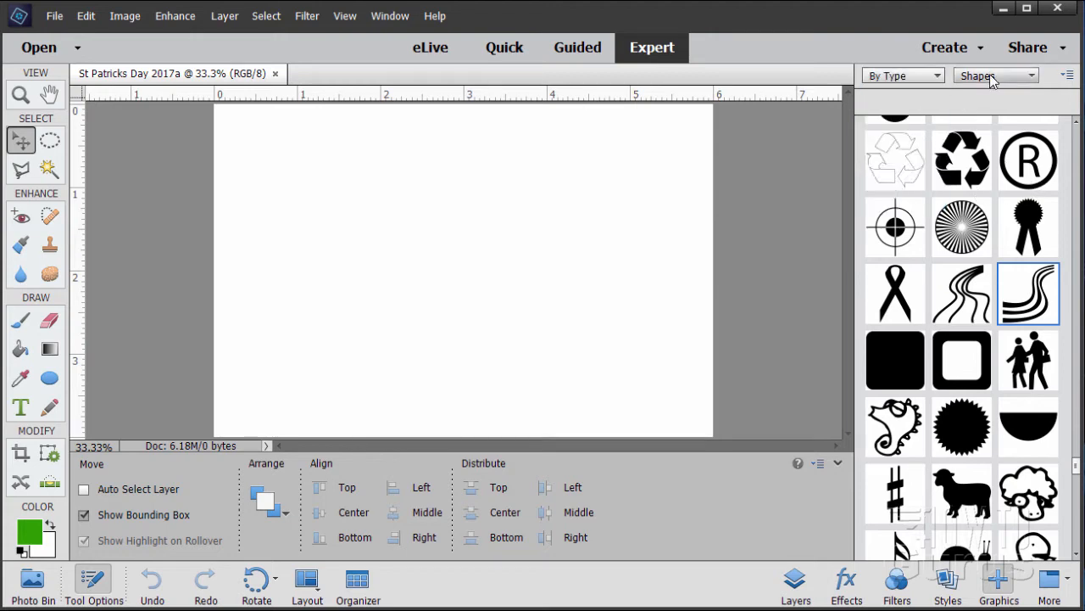
left_click(977, 128)
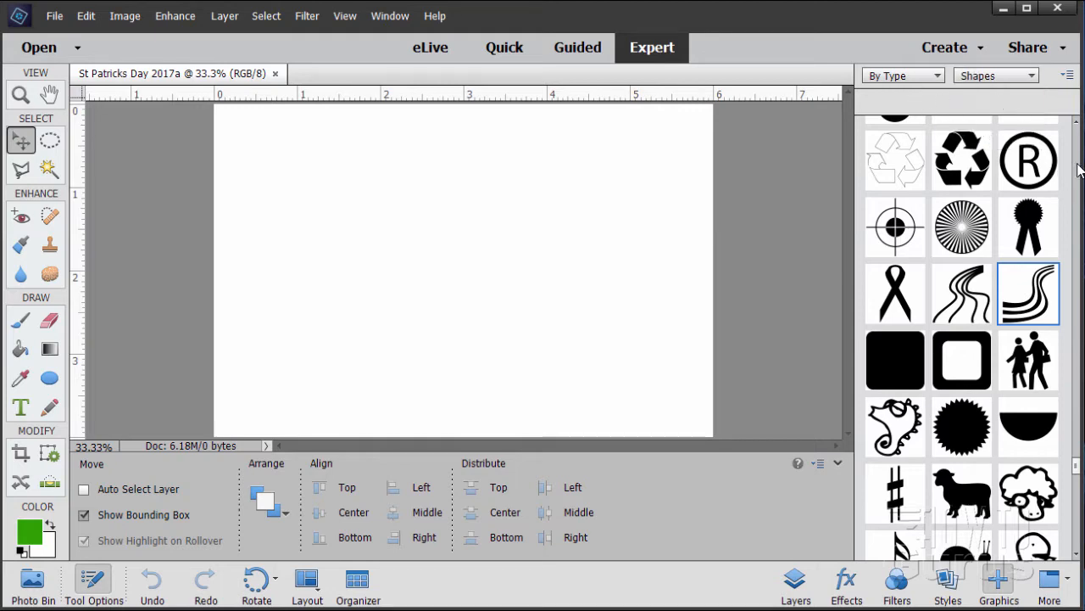
scroll(1078, 169, "up", 10)
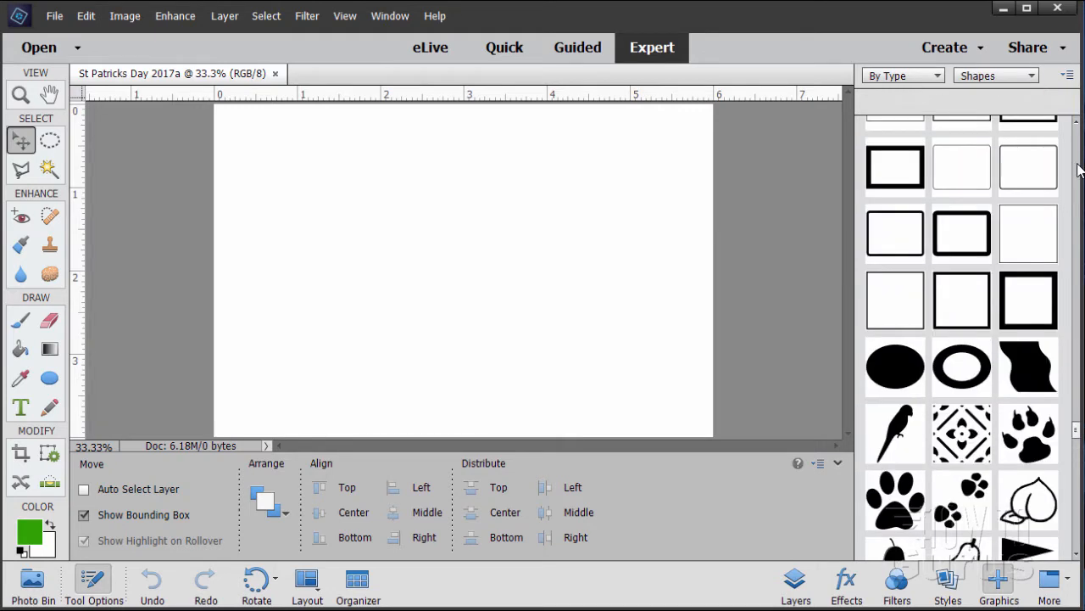
scroll(1079, 169, "up", 6)
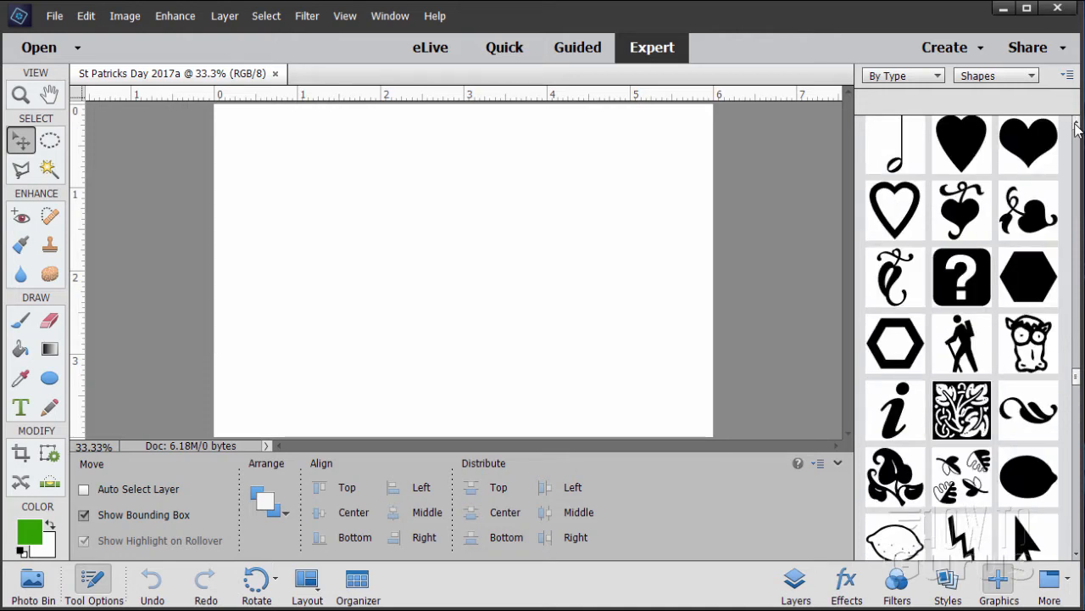
left_click(1076, 126)
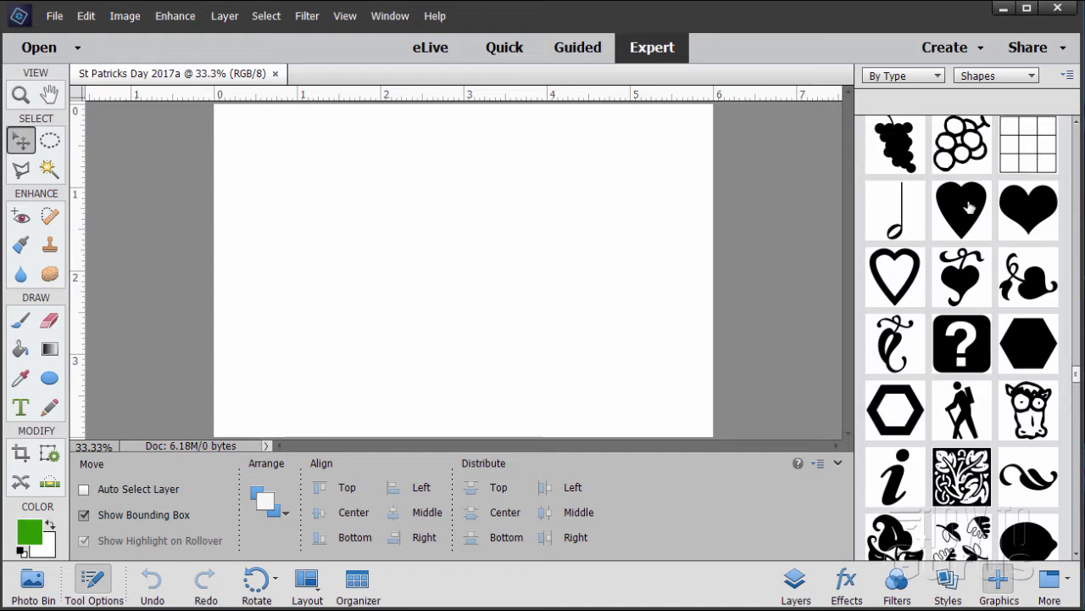
double_click(958, 217)
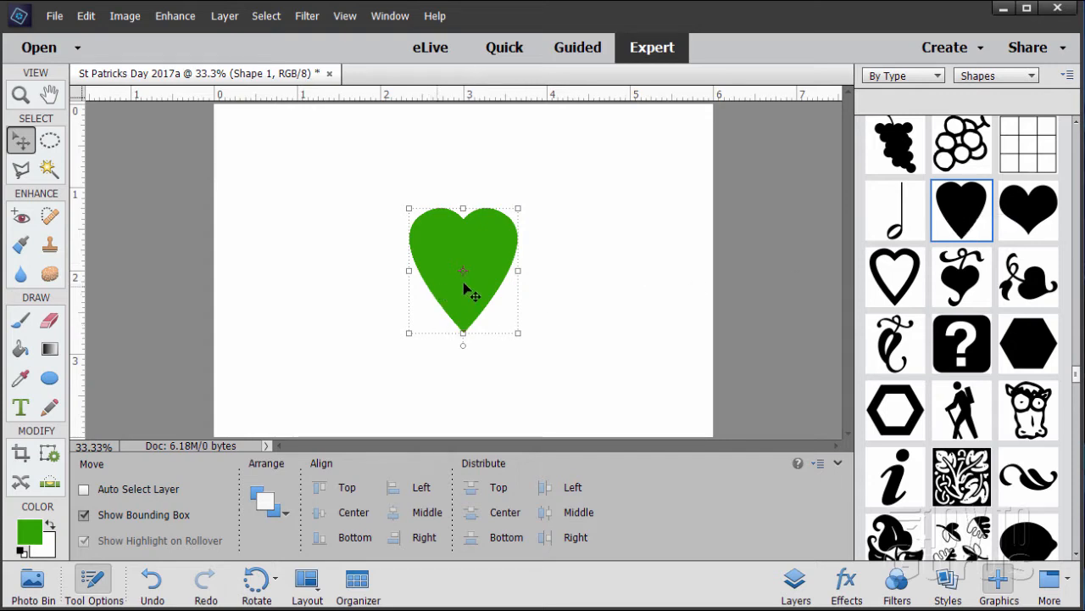
Step: Set the foreground color to hex 4cd30b
left_click(34, 533)
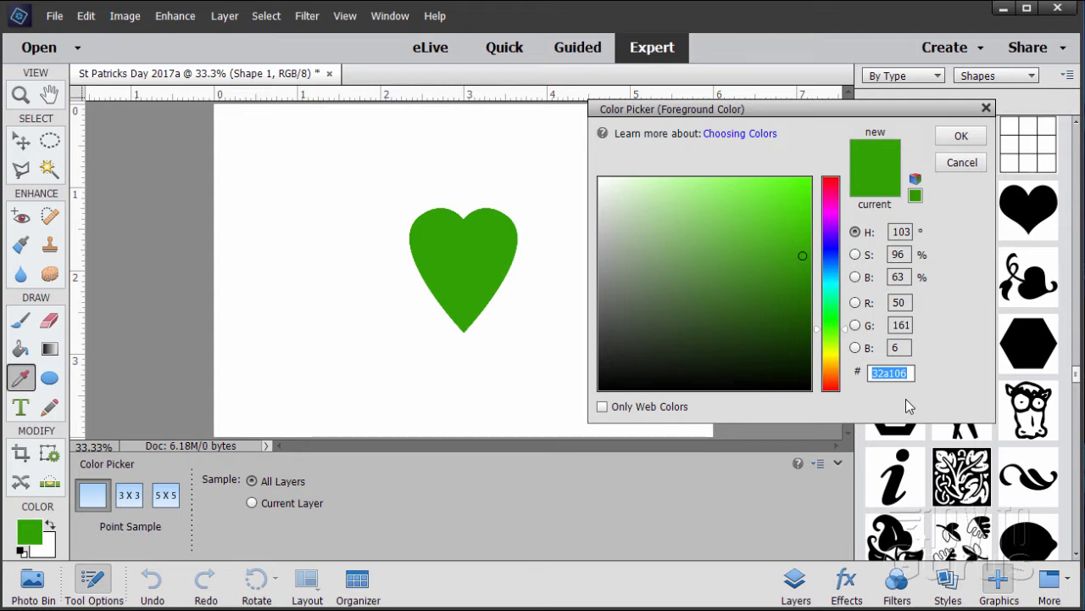
type("4")
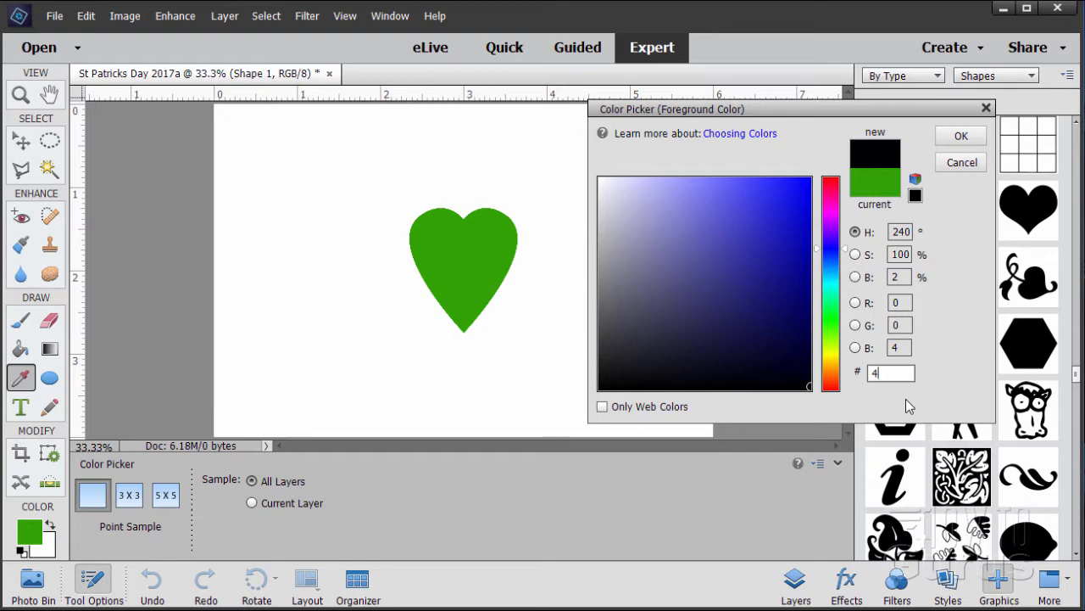
type("cd")
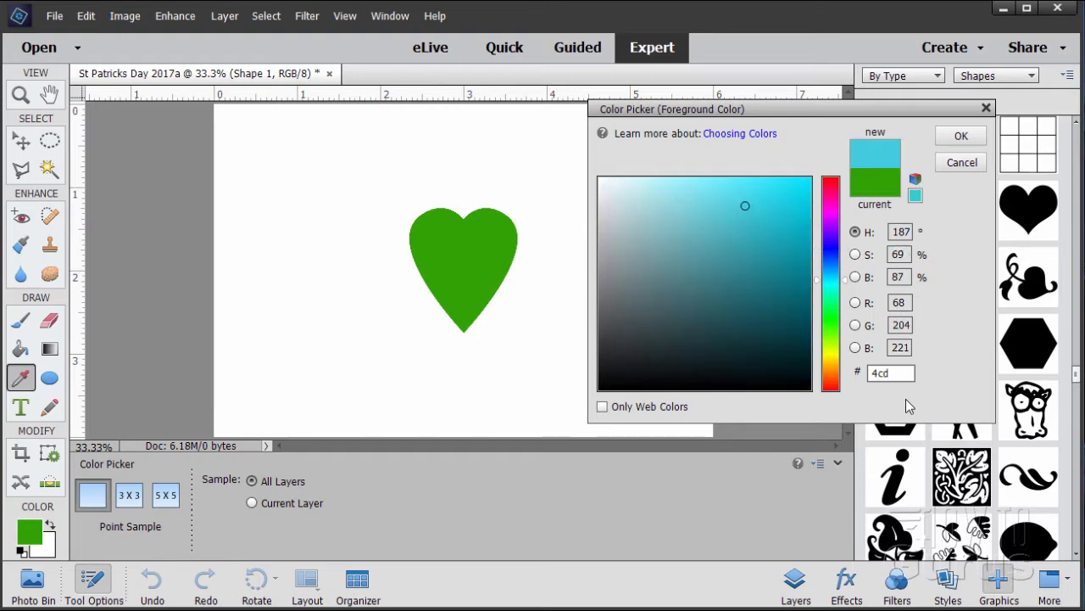
type("30")
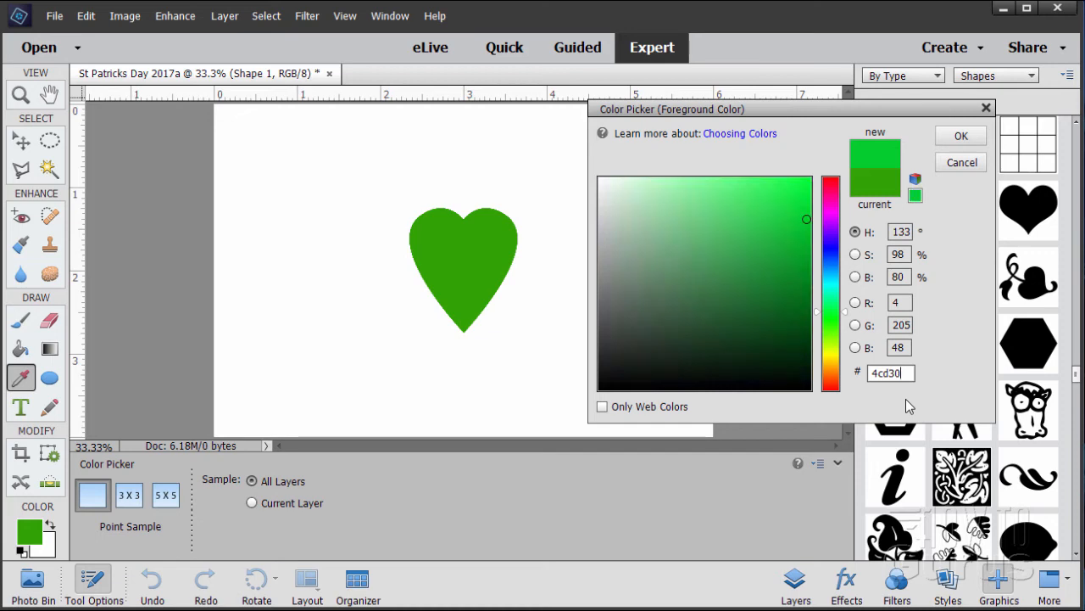
type("b")
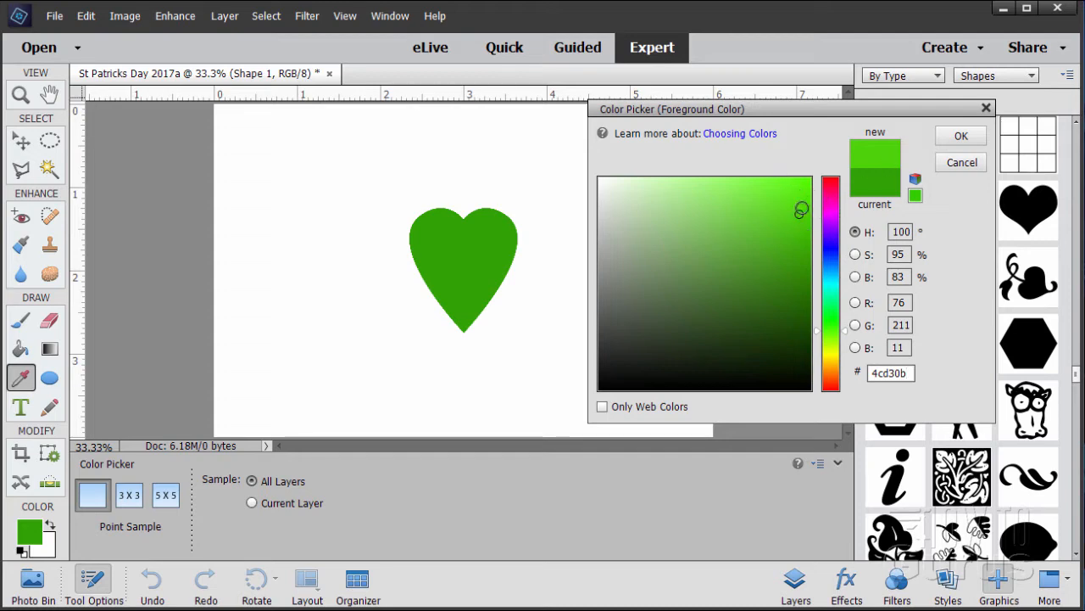
left_click(961, 137)
key("v")
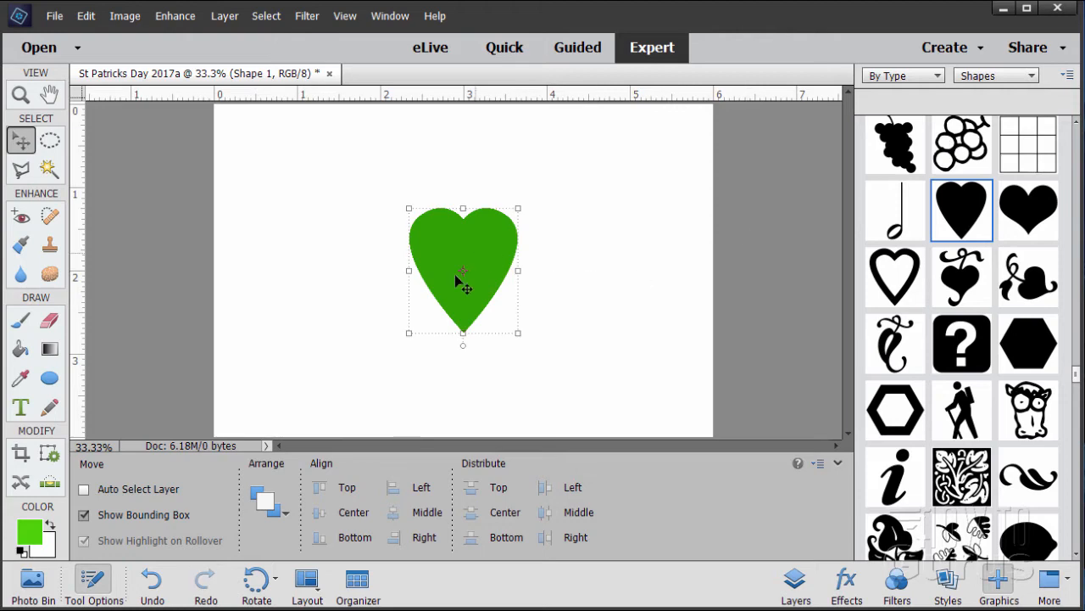
Step: Fill the heart with the bright green foreground color using the Paint Bucket
left_click(34, 532)
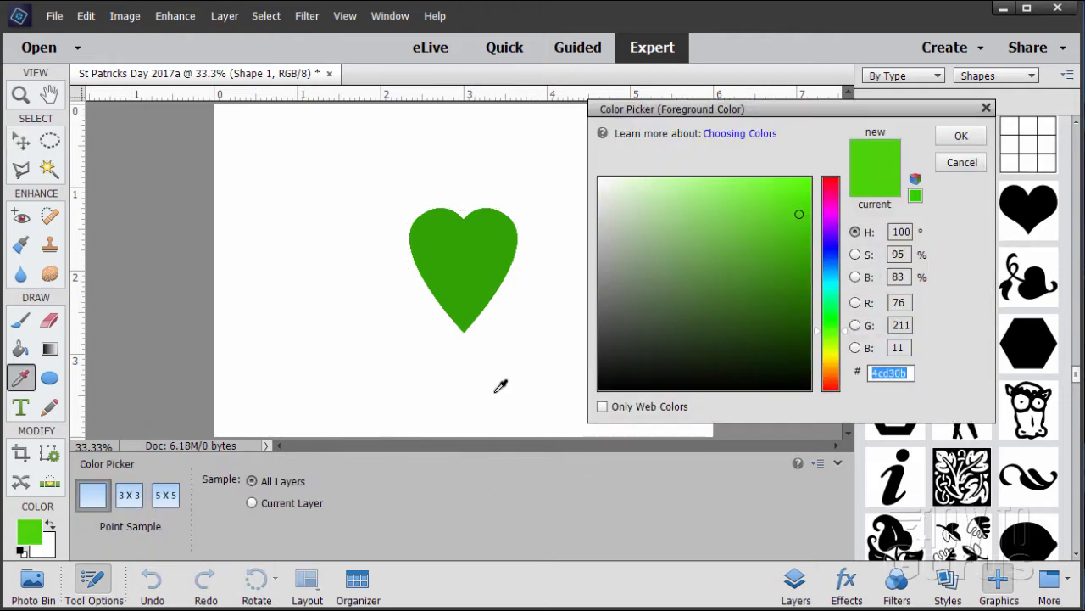
left_click(961, 135)
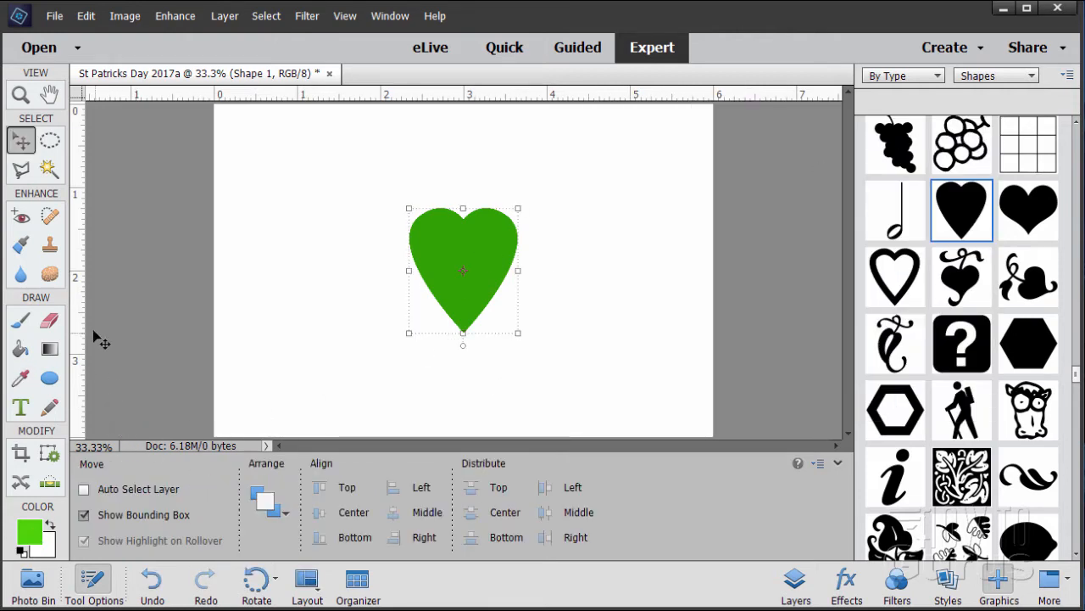
left_click(20, 349)
left_click(481, 284)
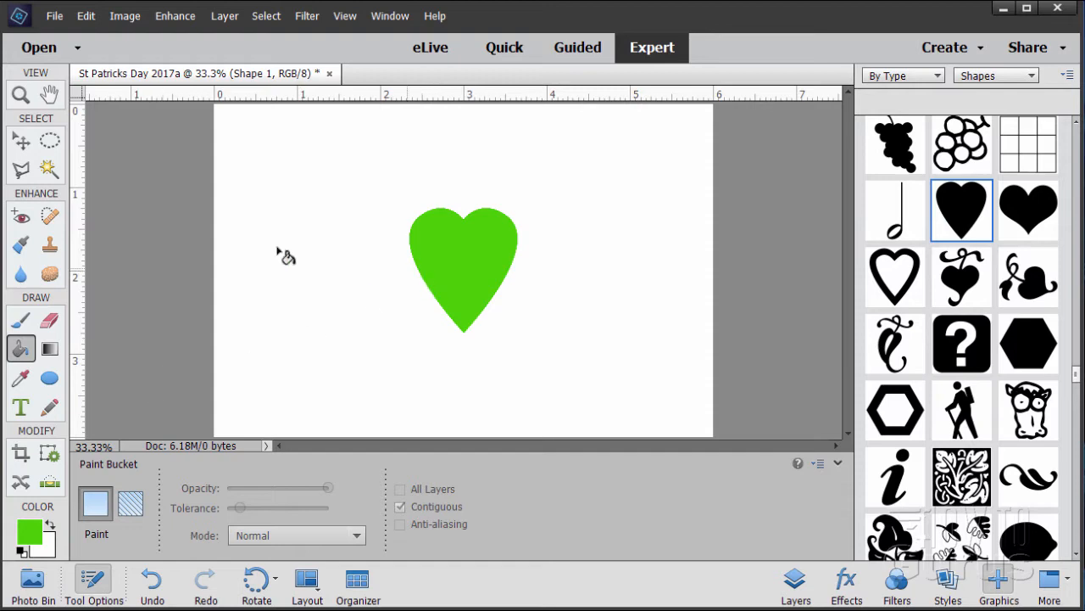
Step: Move the heart up toward the canvas's upper edge, slightly left of its horizontal center
left_click(30, 139)
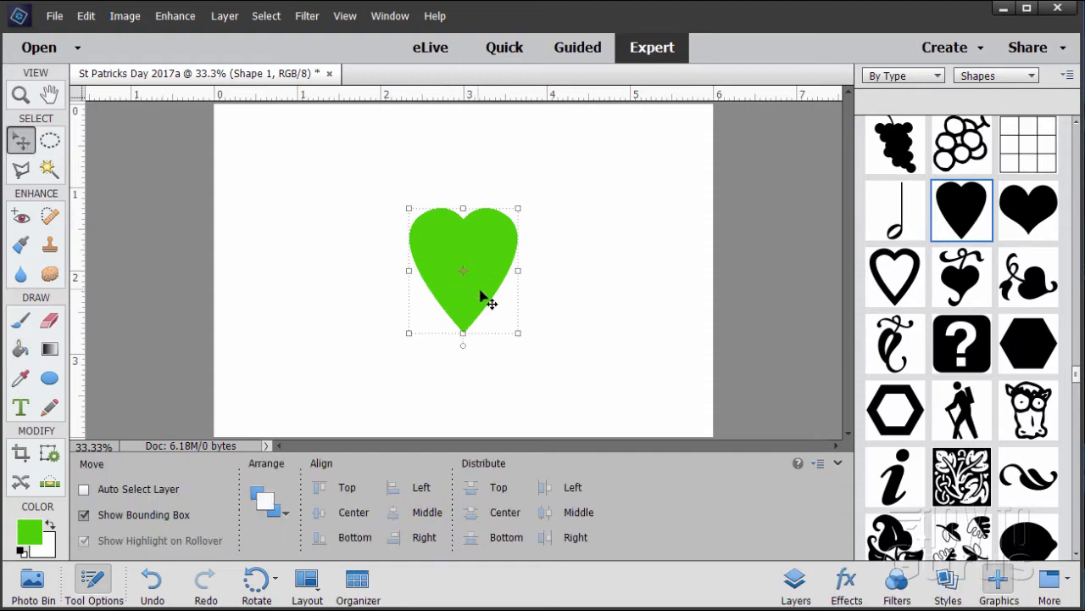
left_click_drag(467, 305, 463, 247)
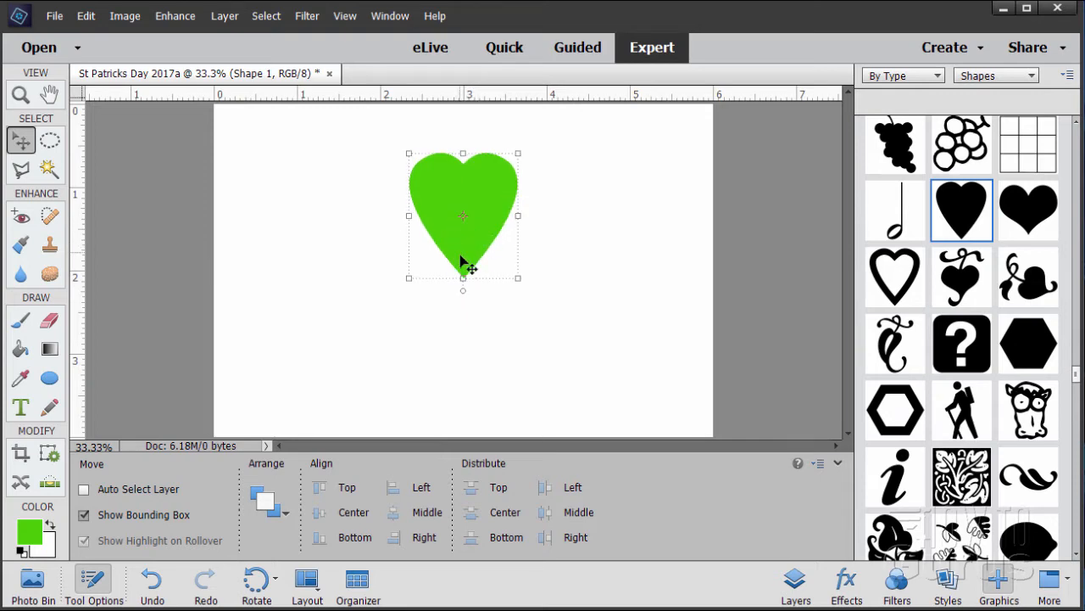
left_click_drag(460, 262, 453, 254)
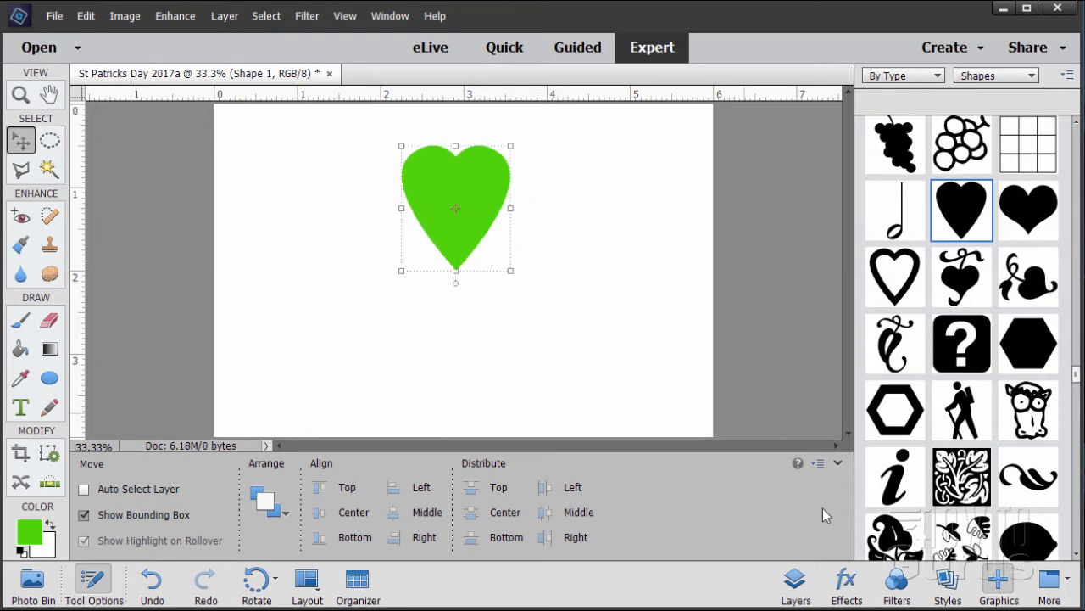
Step: Duplicate the heart shape layer twice
left_click(800, 582)
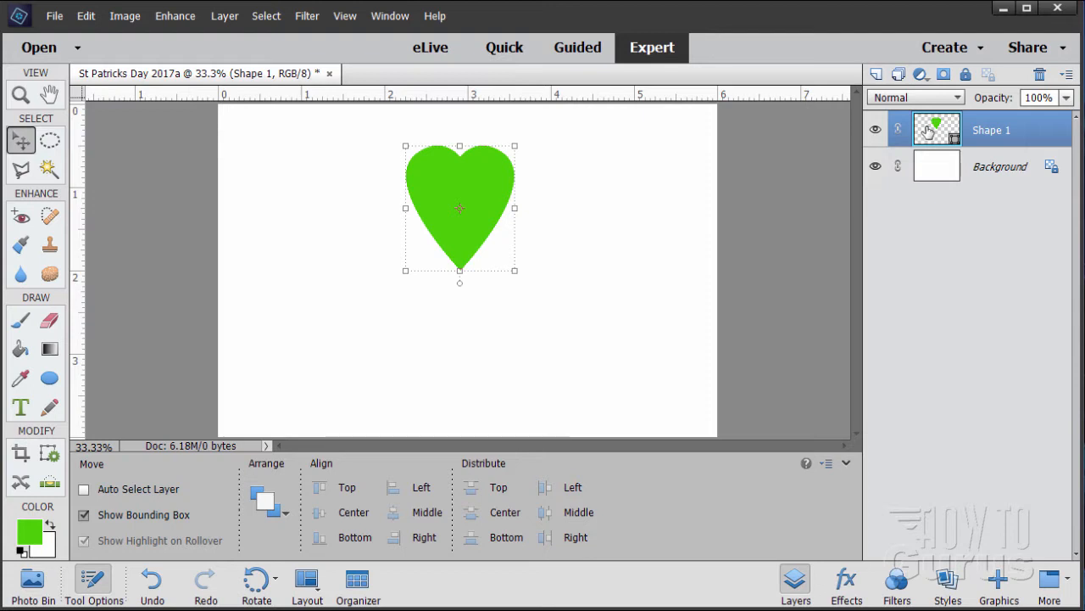
left_click_drag(929, 129, 877, 74)
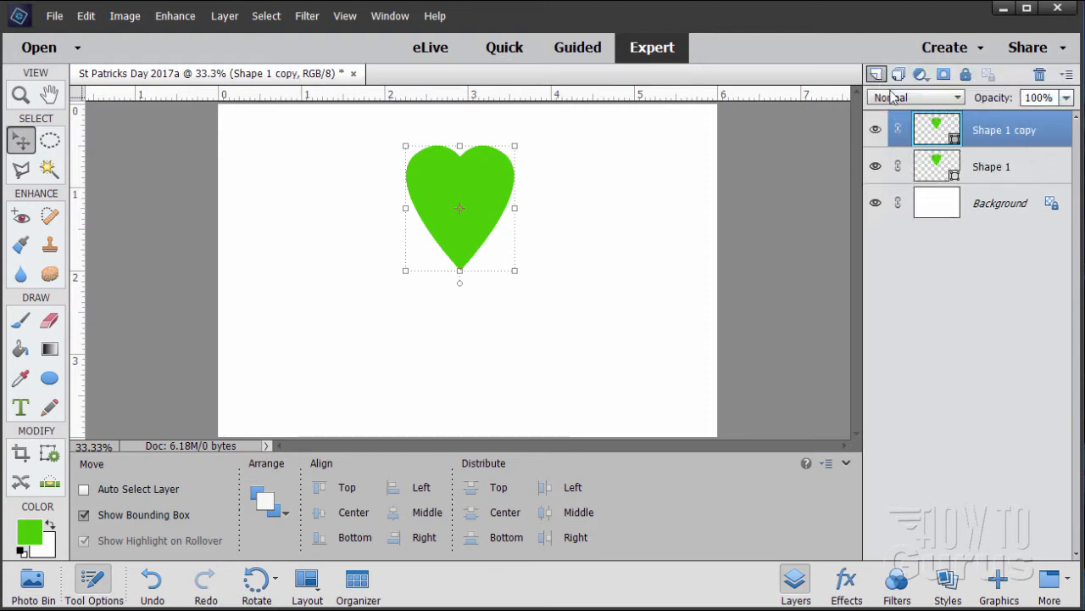
left_click_drag(933, 129, 877, 74)
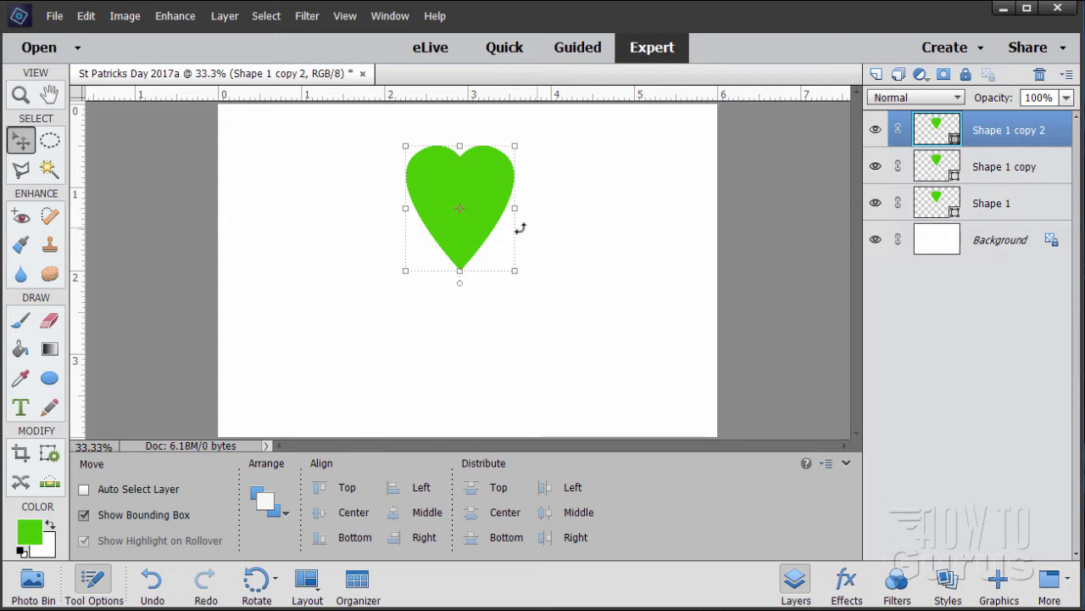
Step: Place the two duplicate hearts on either side of the original, Shape 1 copy 2 to the right and Shape 1 copy to the left
left_click_drag(484, 229, 632, 222)
left_click(939, 174)
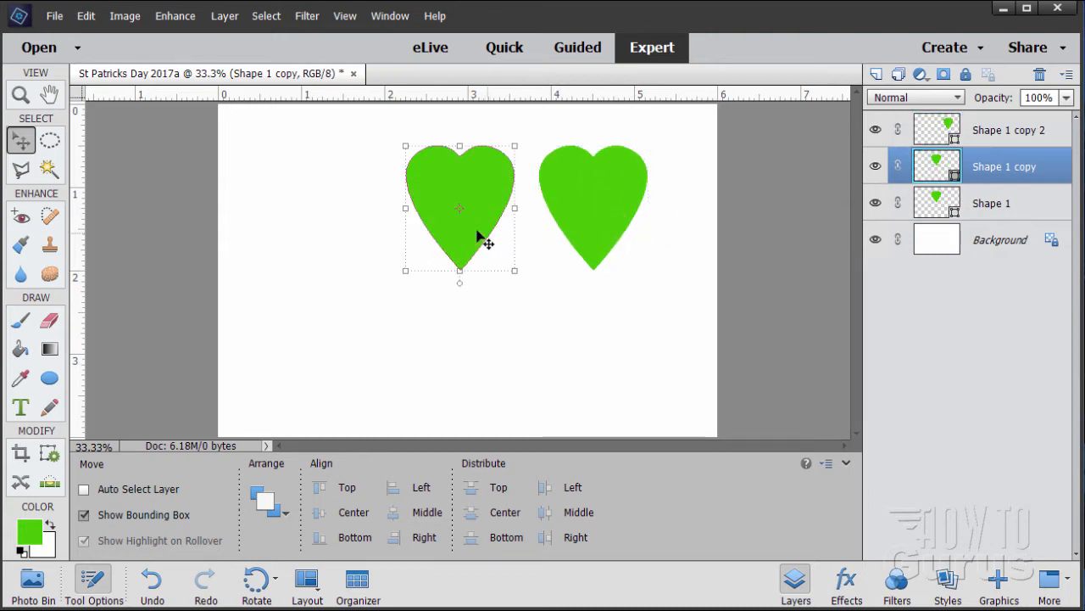
left_click_drag(478, 235, 349, 235)
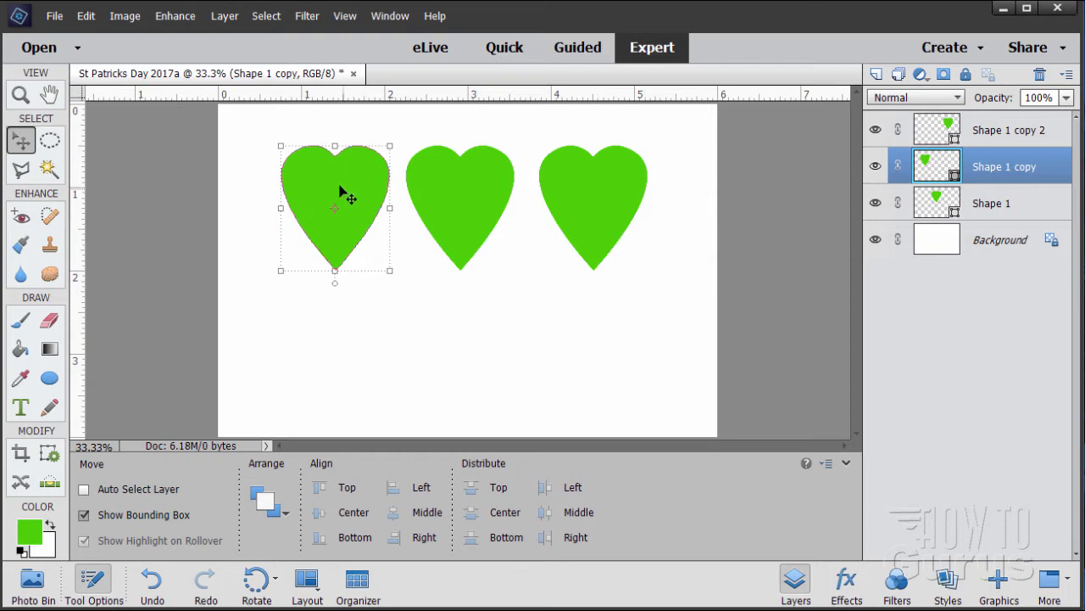
Step: Rotate the left heart by 120 degrees
left_click(390, 271)
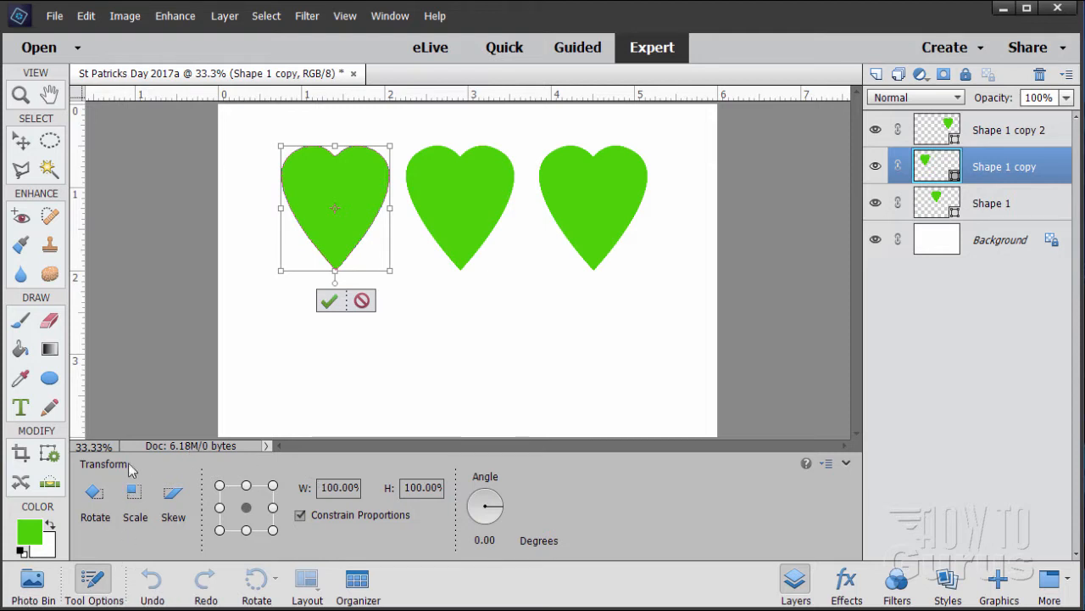
left_click_drag(495, 540, 458, 551)
left_click(504, 540)
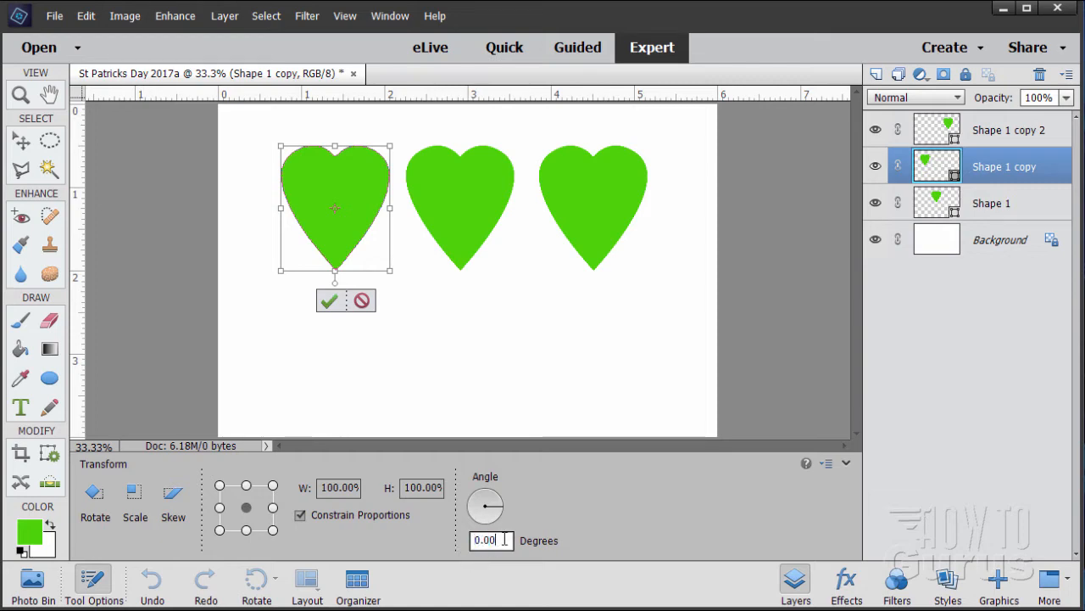
type("120")
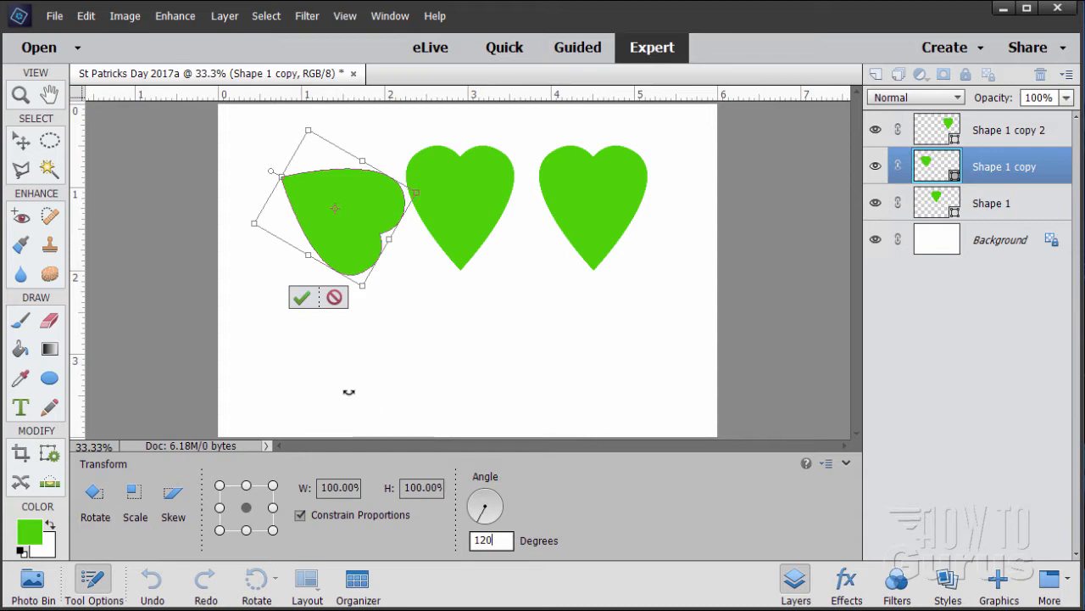
left_click(301, 298)
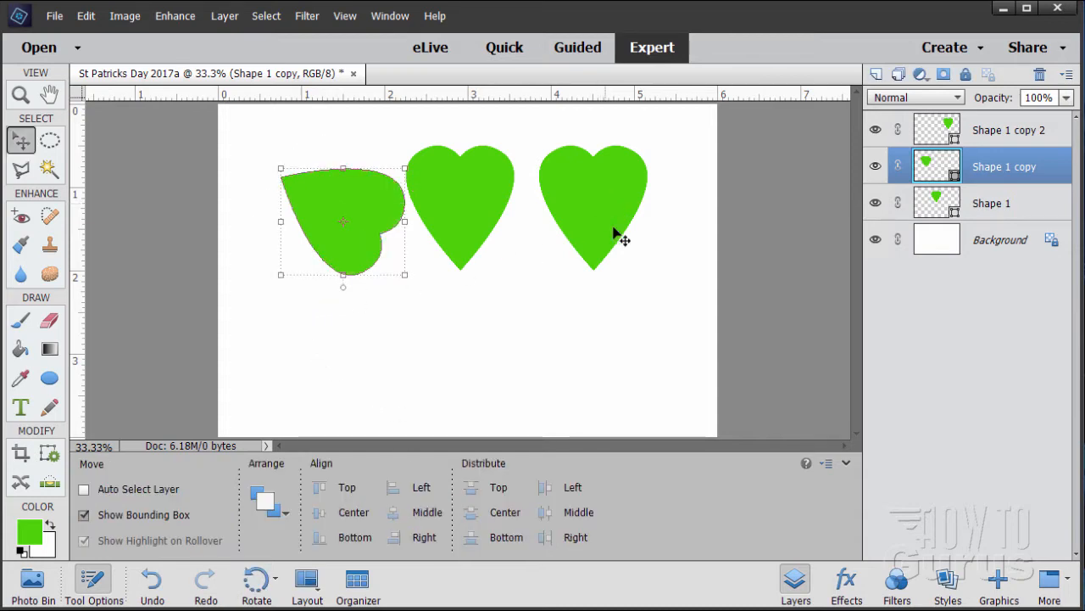
Step: Rotate the right heart, Shape 1 copy 2, by -120 degrees
left_click(993, 138)
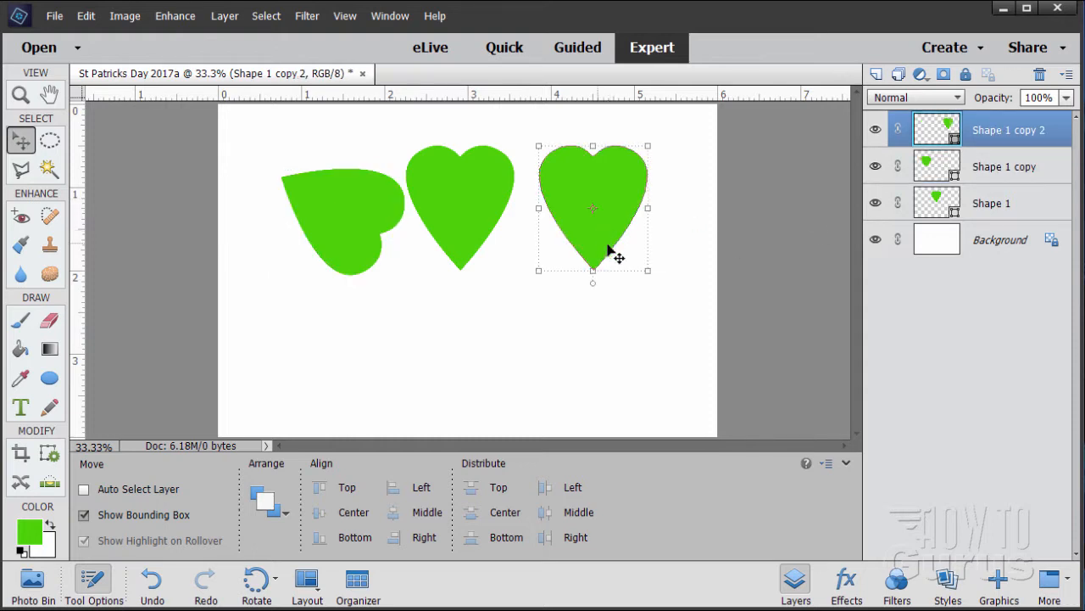
left_click(648, 270)
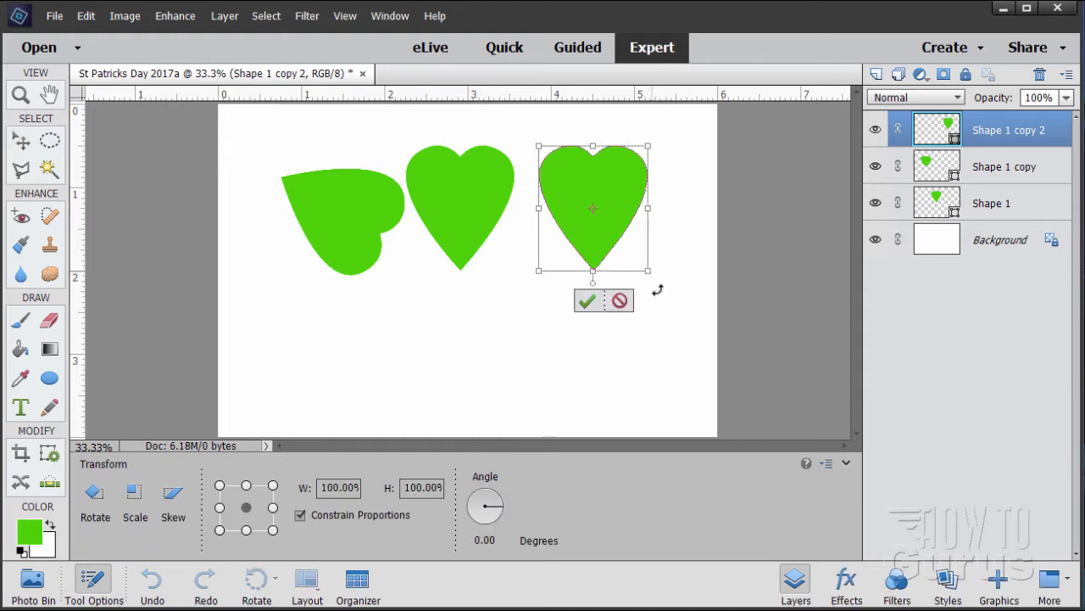
left_click(474, 540)
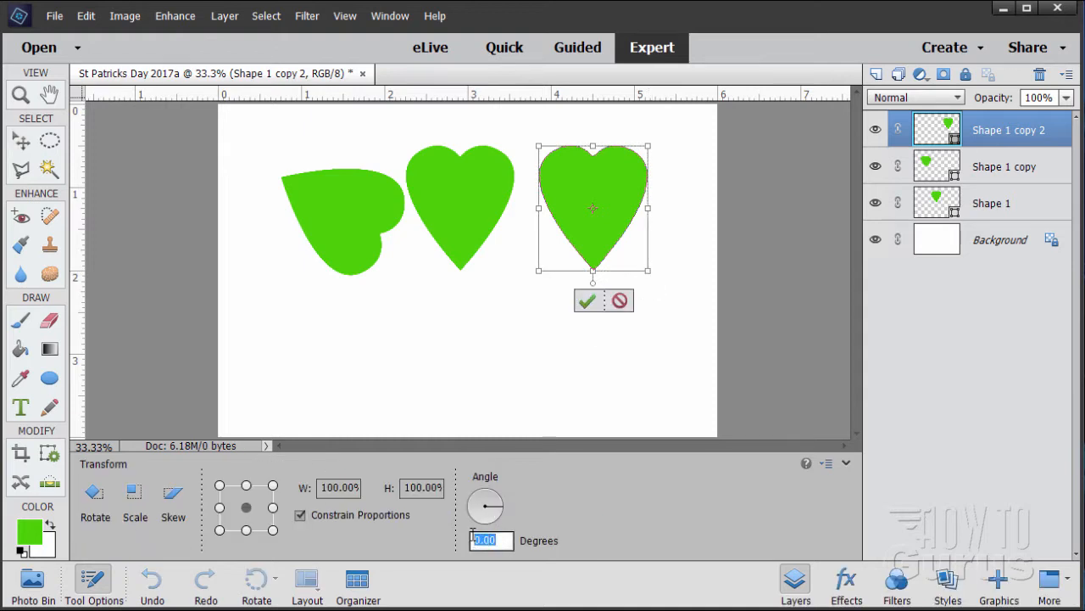
type("-120")
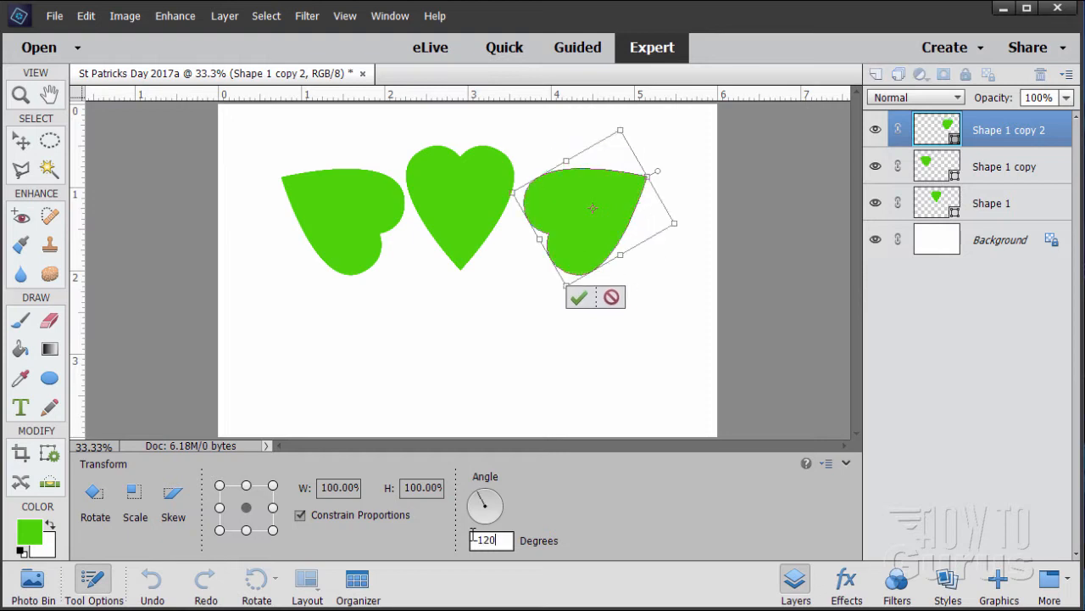
left_click(584, 299)
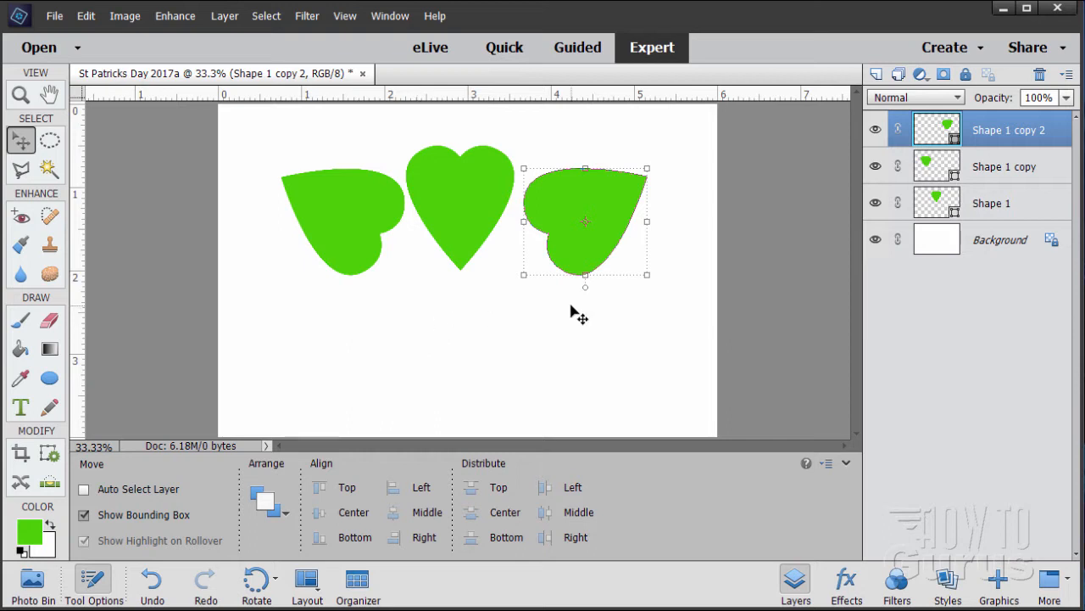
Step: Move the two rotated hearts below the upright one as lower left and lower right leaves, with all three tips meeting
left_click_drag(588, 253, 401, 343)
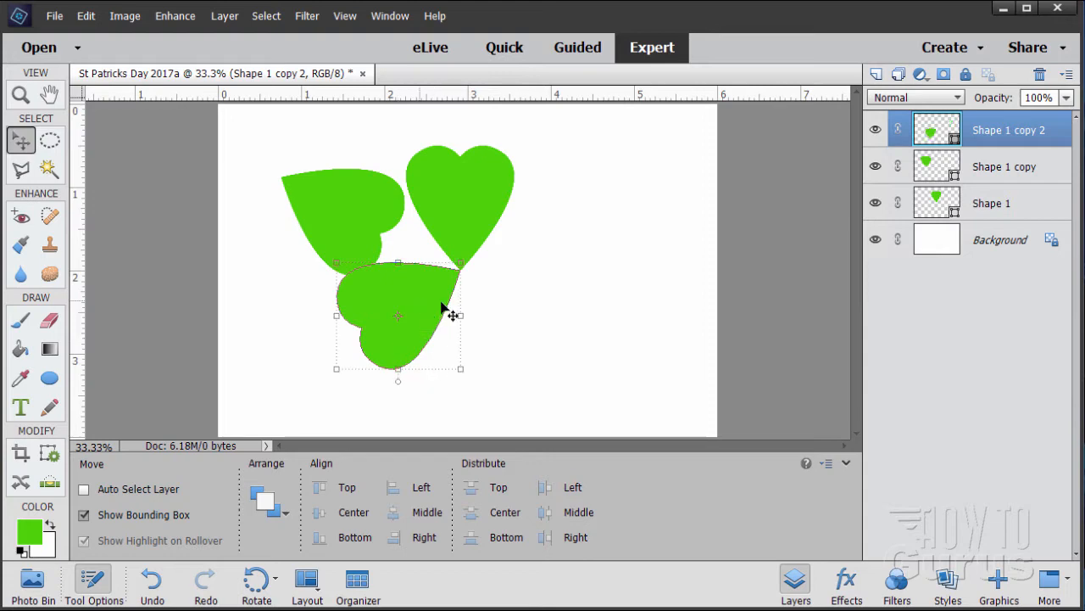
left_click(991, 170)
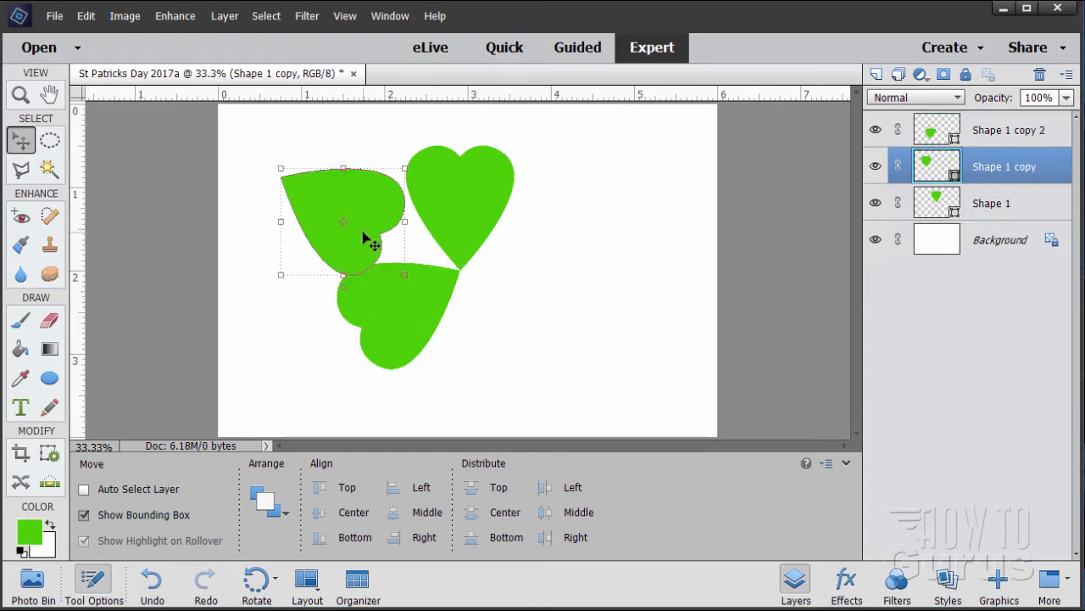
left_click_drag(366, 237, 551, 333)
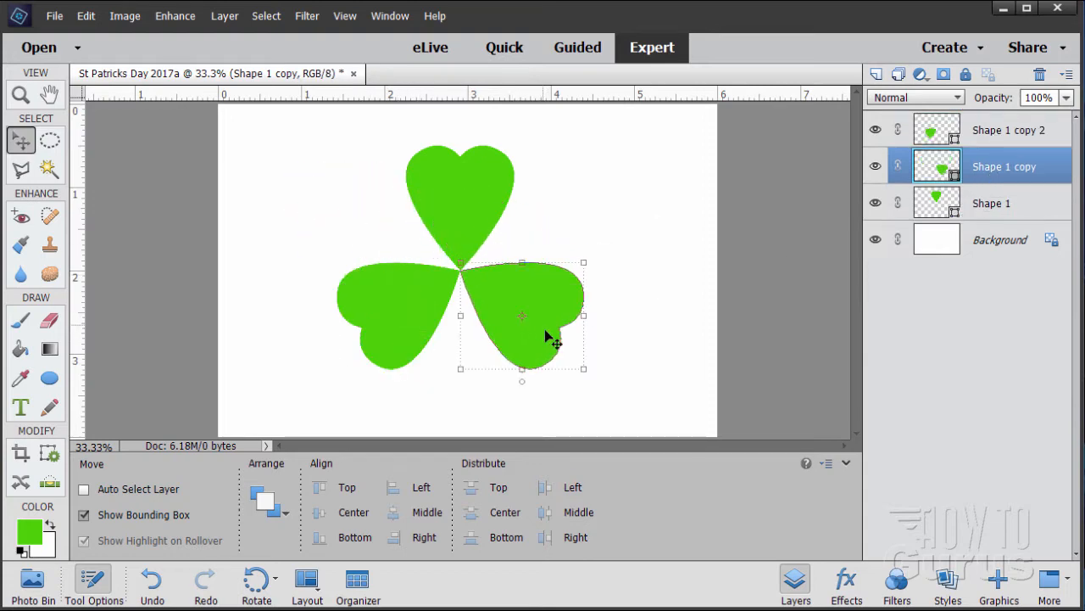
Step: Nudge both lower leaves slightly up and inward so their tips join the upper heart's tip
key("Up")
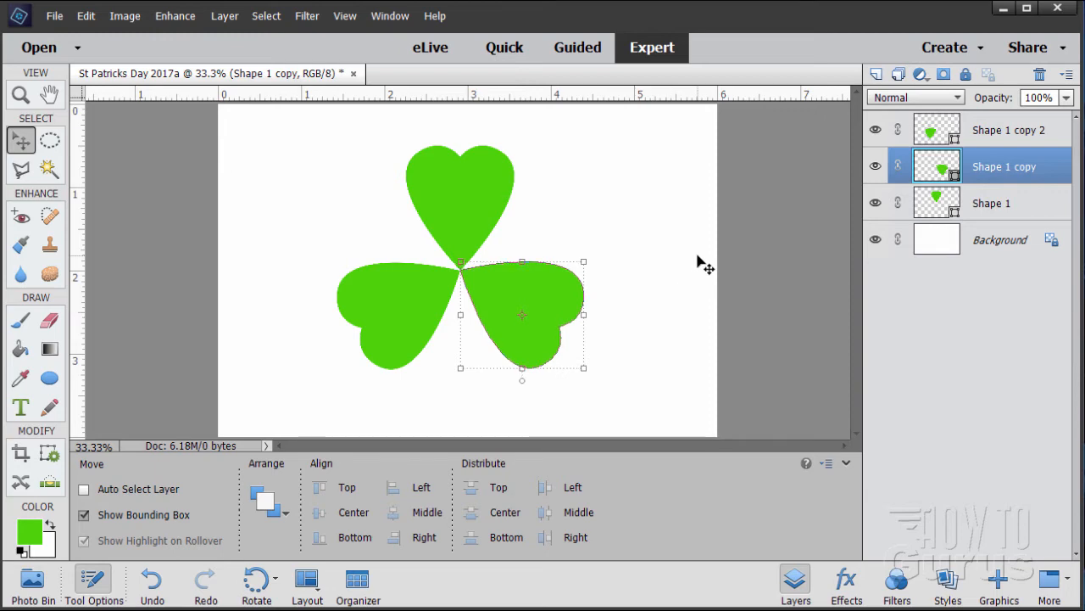
key("Left")
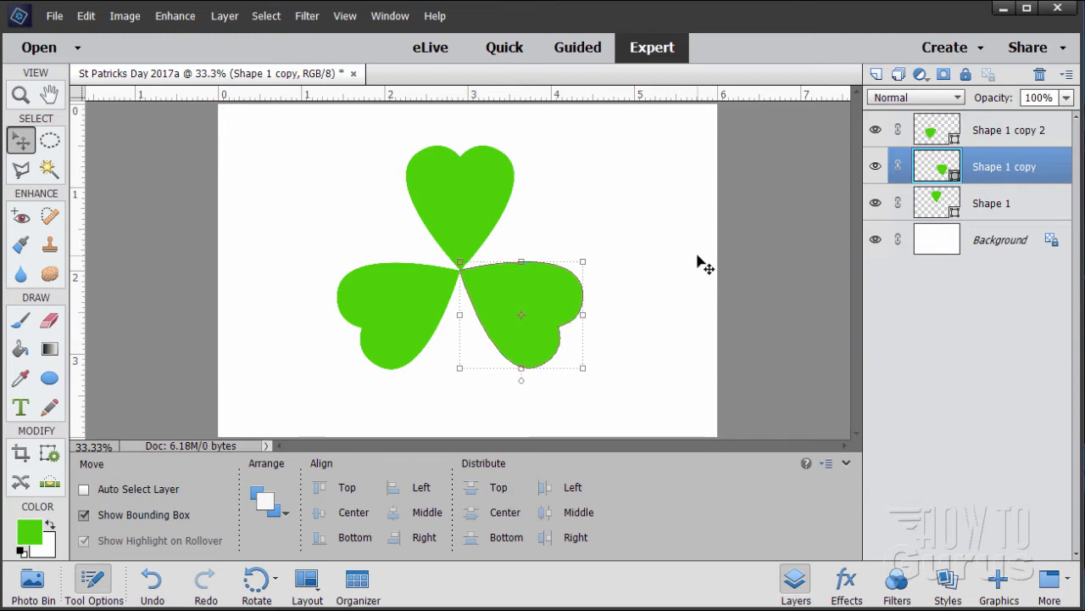
left_click(933, 134)
key("Up")
key("Right")
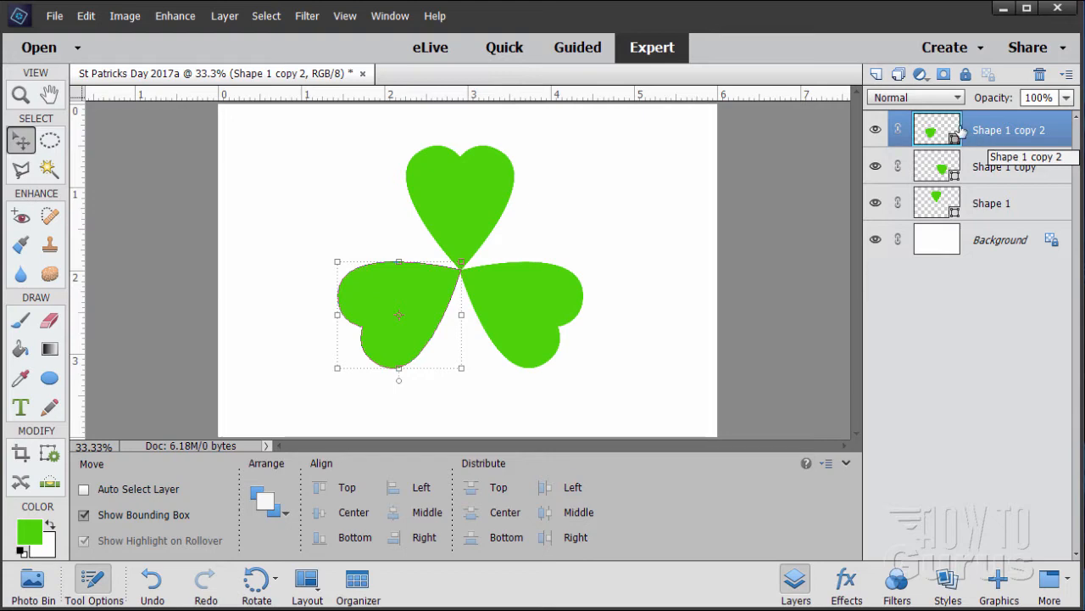
Step: Duplicate the three heart layers together and hide the three originals
left_click(1001, 209, "shift")
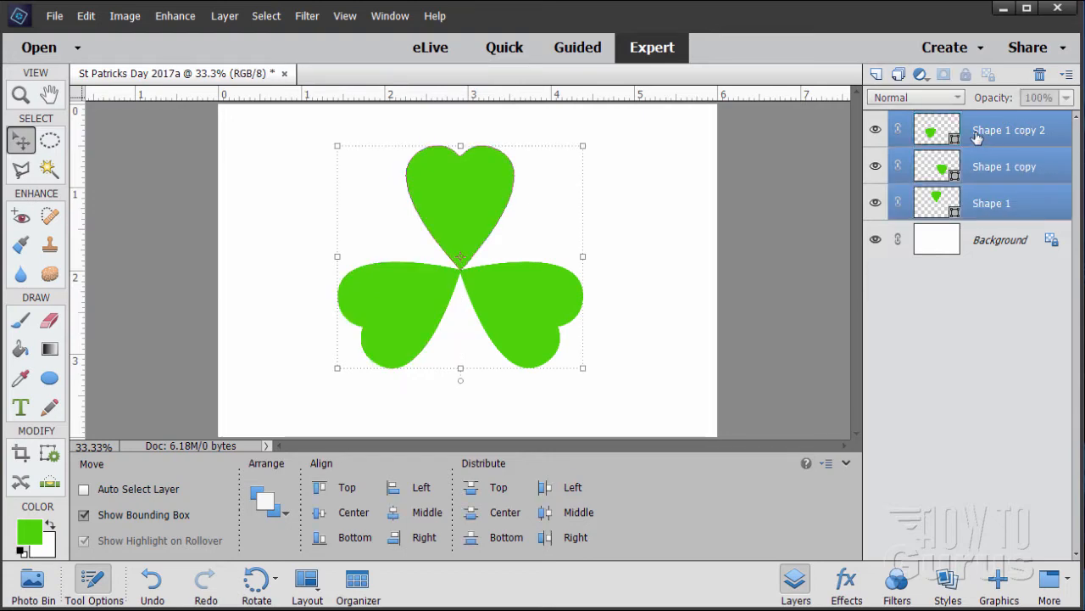
left_click_drag(977, 137, 876, 74)
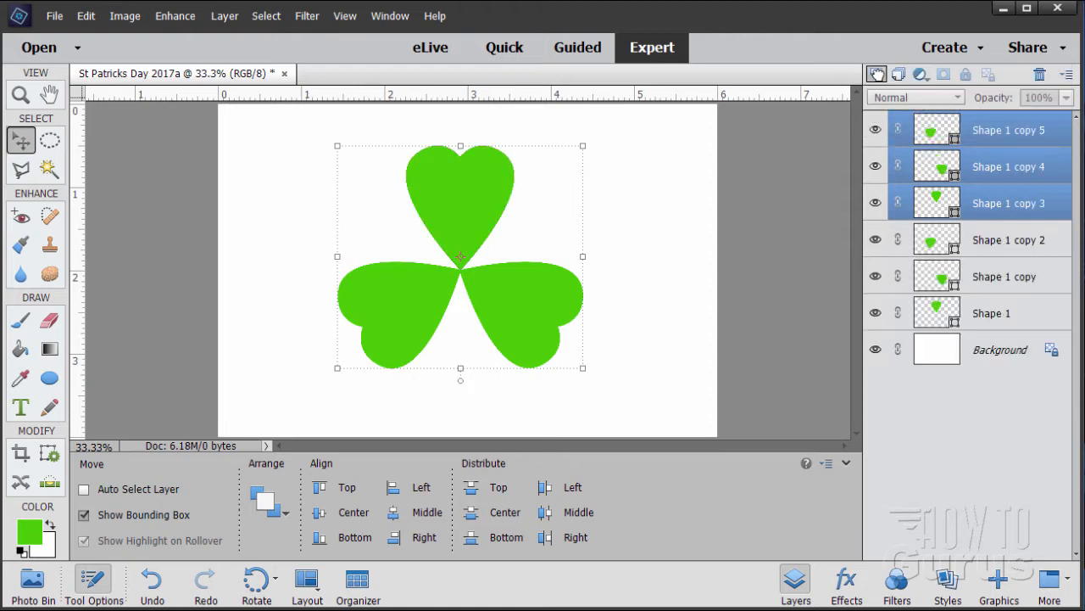
left_click(875, 277)
Step: Merge the three visible heart copies into one shape and move it up to the canvas's horizontal center
left_click(982, 144)
left_click(983, 165)
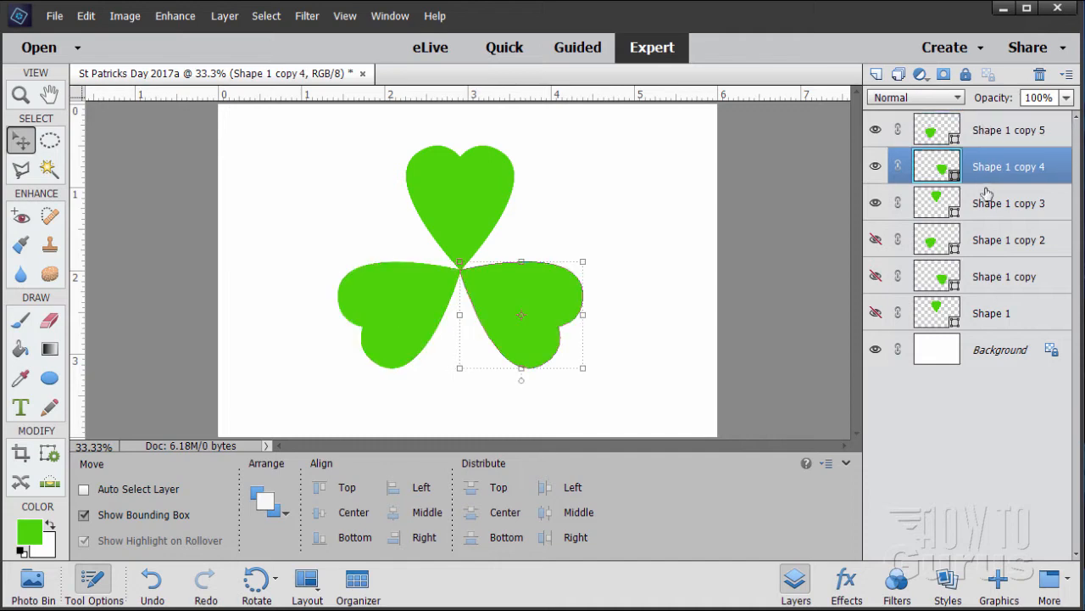
left_click(990, 204)
left_click(985, 136)
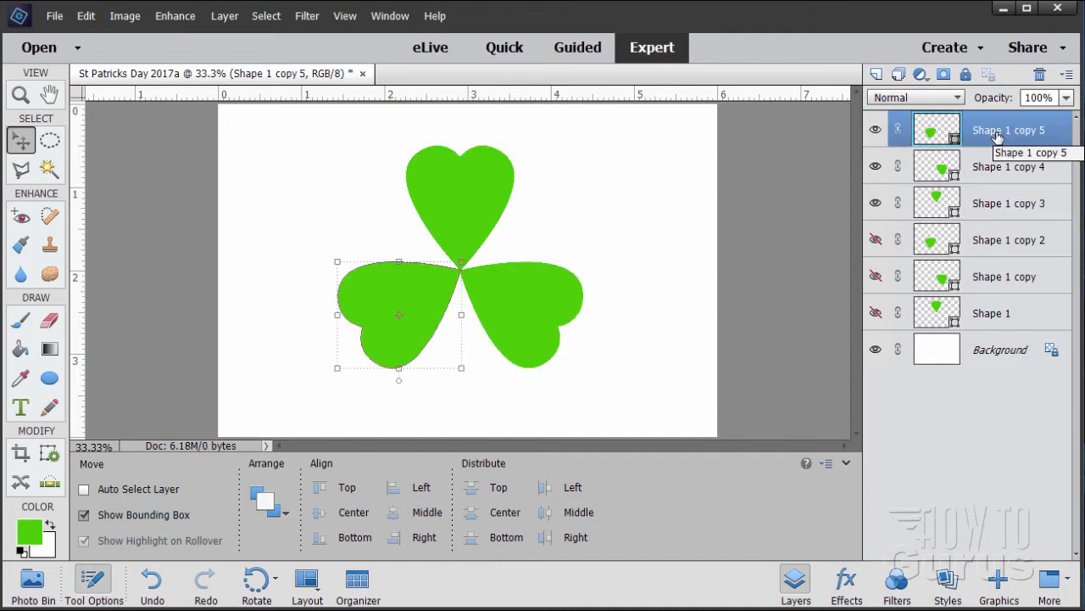
left_click(993, 206, "shift")
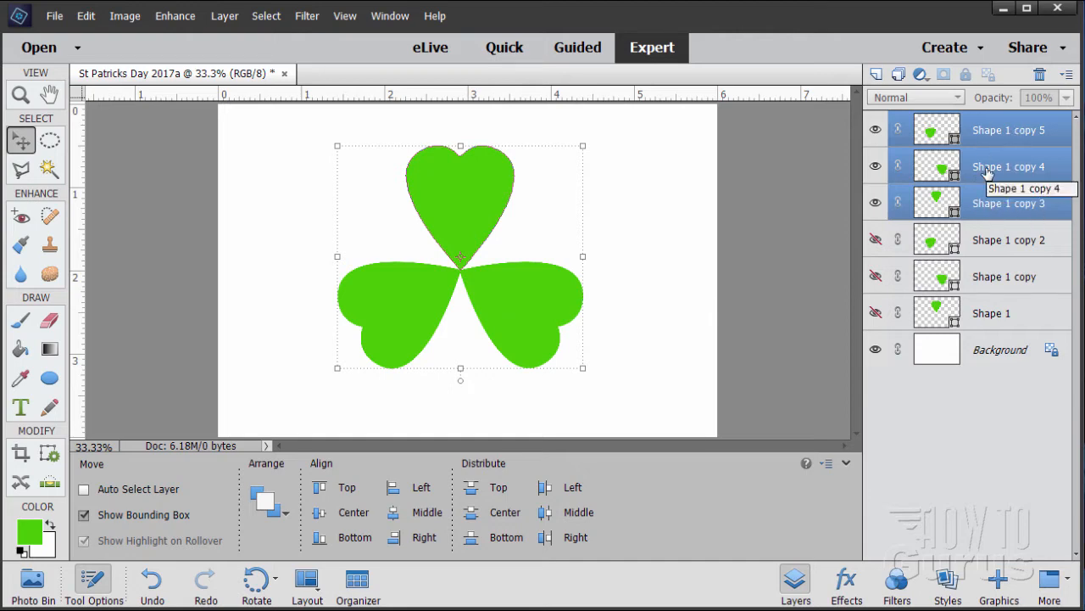
right_click(988, 172)
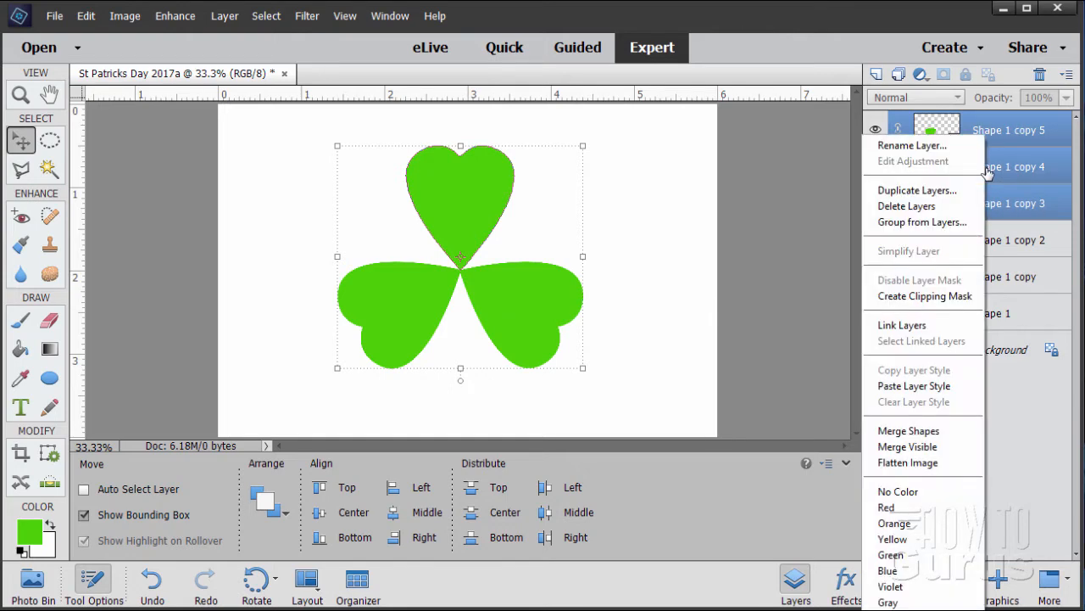
left_click(947, 430)
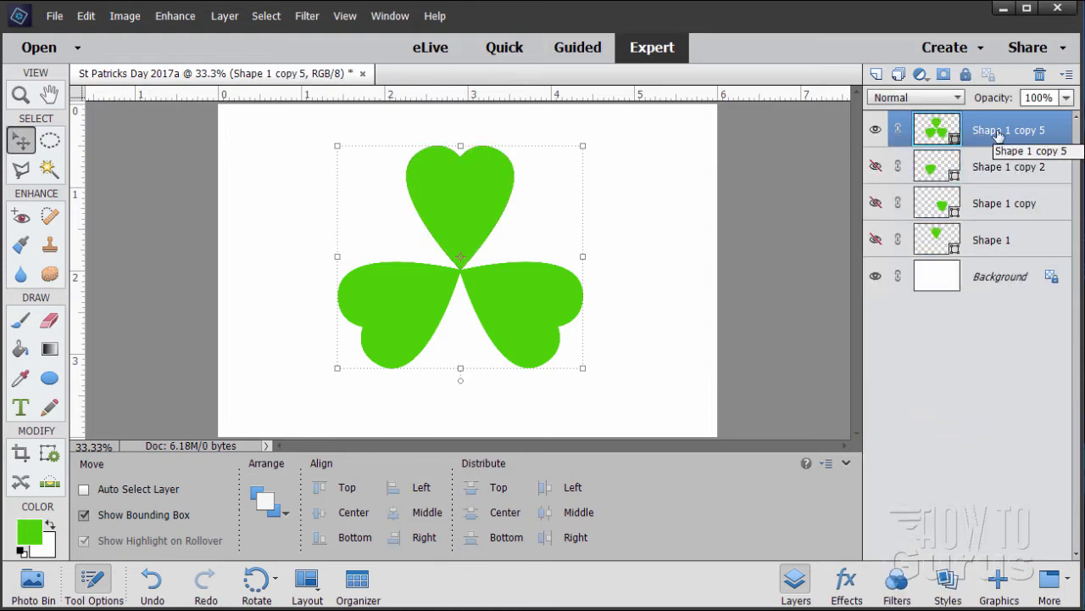
left_click_drag(542, 313, 526, 289)
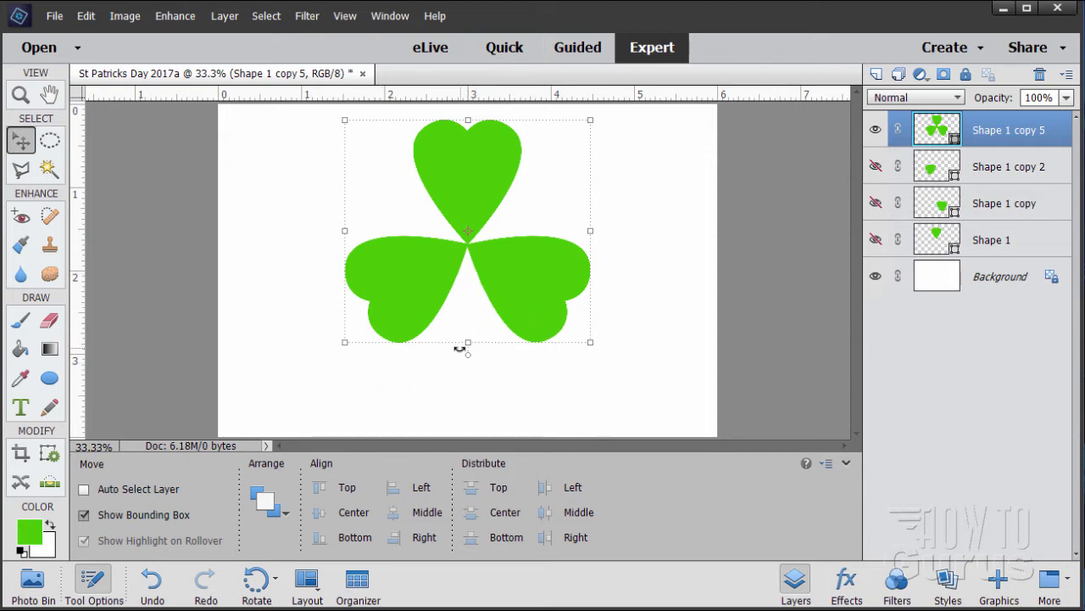
Step: Add the River 2 shape from the graphics library to the lower right of the canvas, beside the shamrock's right leaf
left_click(1000, 583)
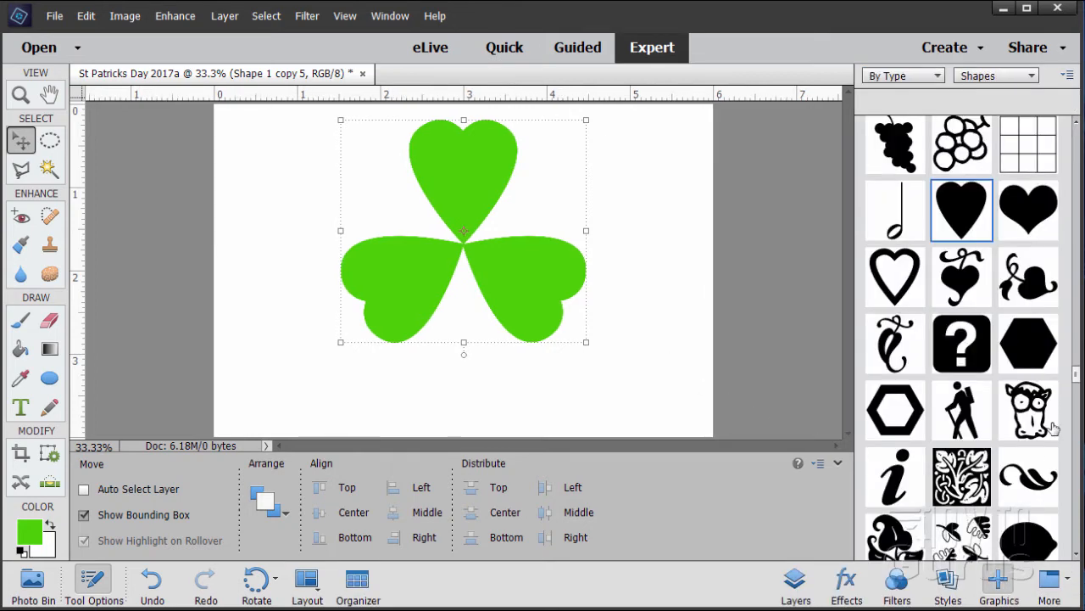
scroll(1028, 447, "down", 6)
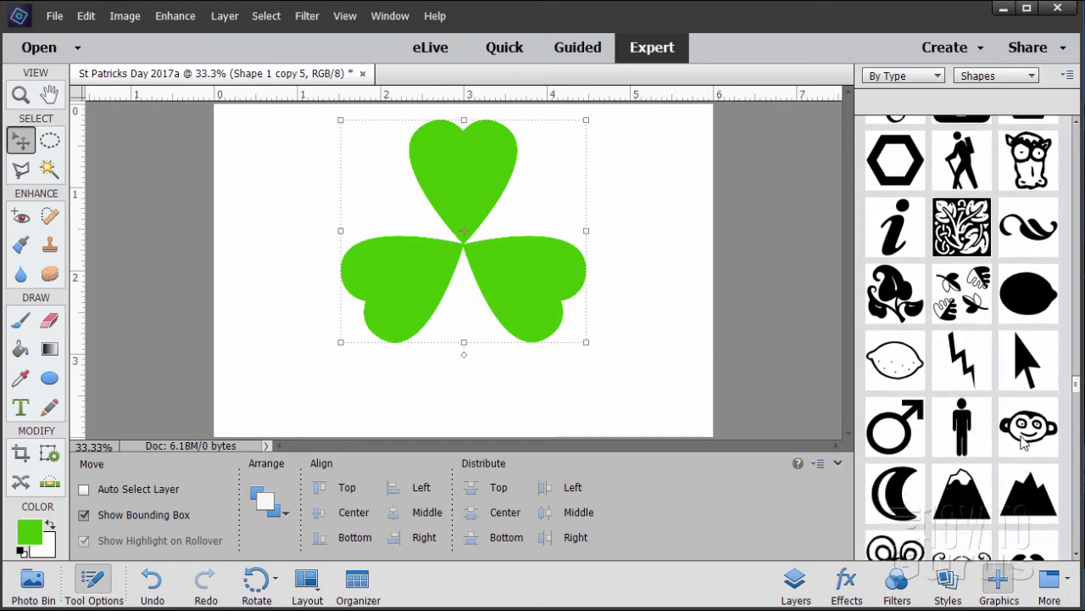
scroll(1024, 443, "down", 5)
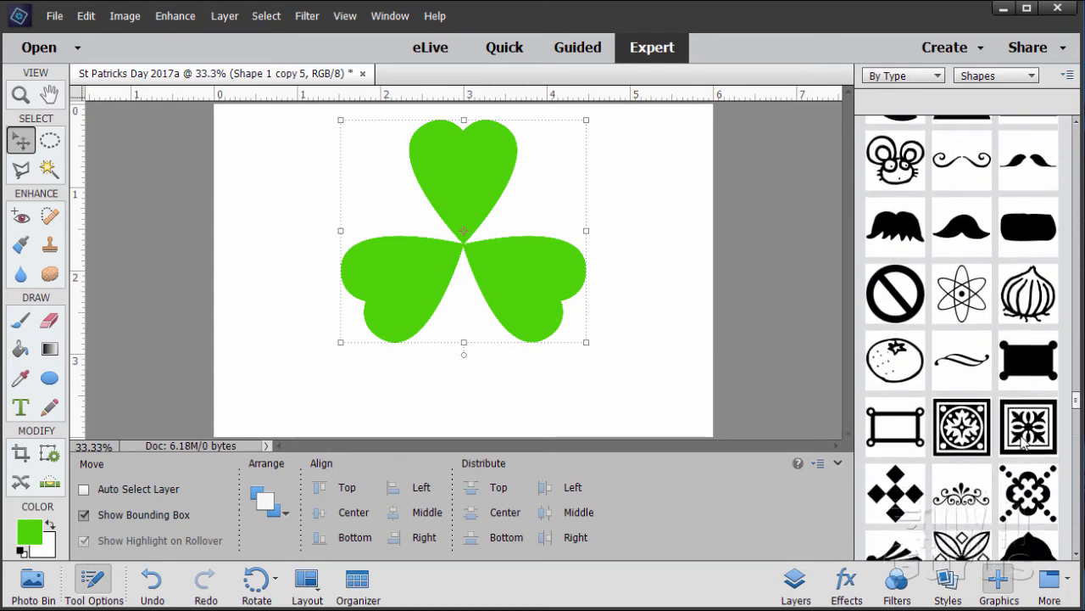
scroll(1024, 442, "down", 6)
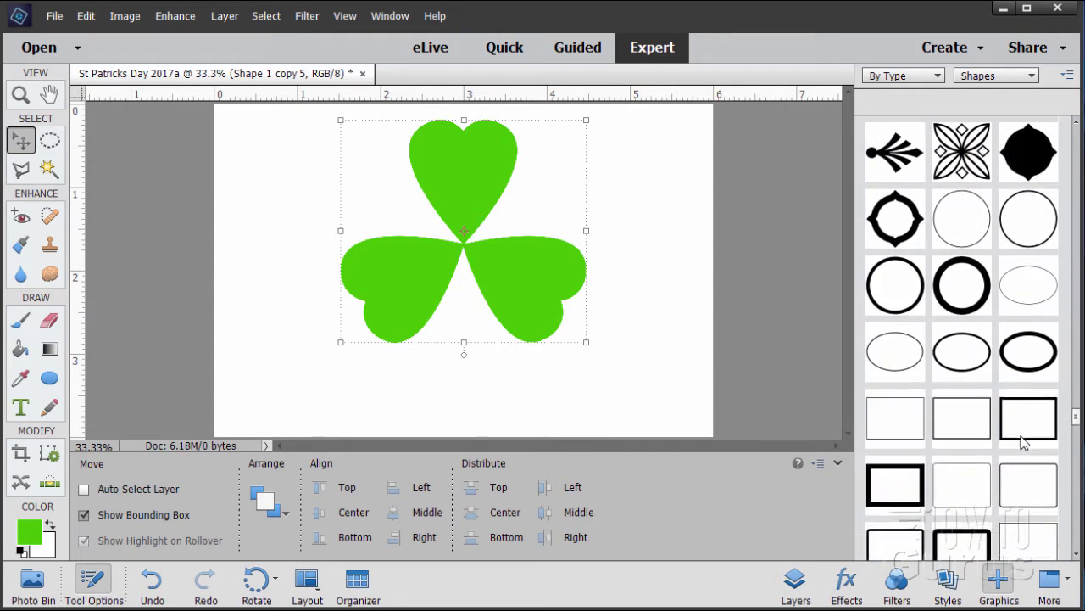
scroll(1024, 443, "down", 7)
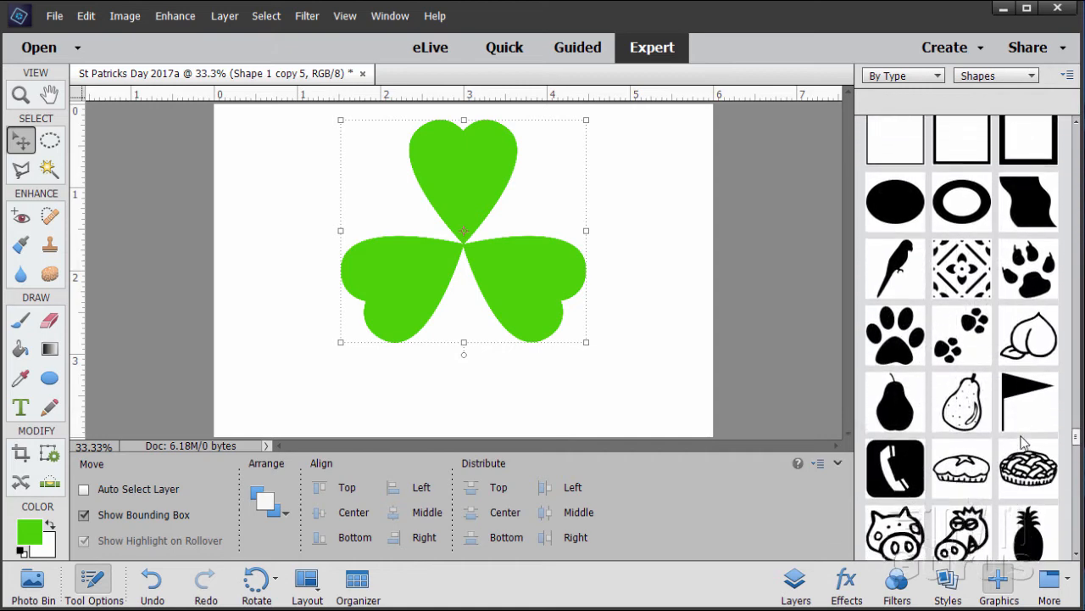
scroll(1023, 443, "down", 8)
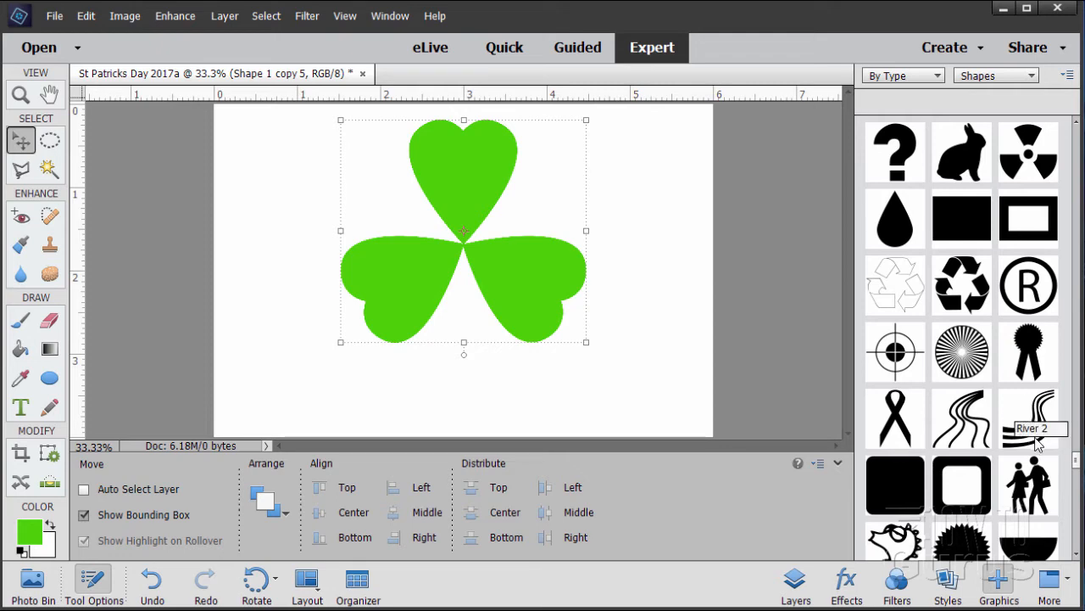
left_click_drag(1036, 439, 607, 406)
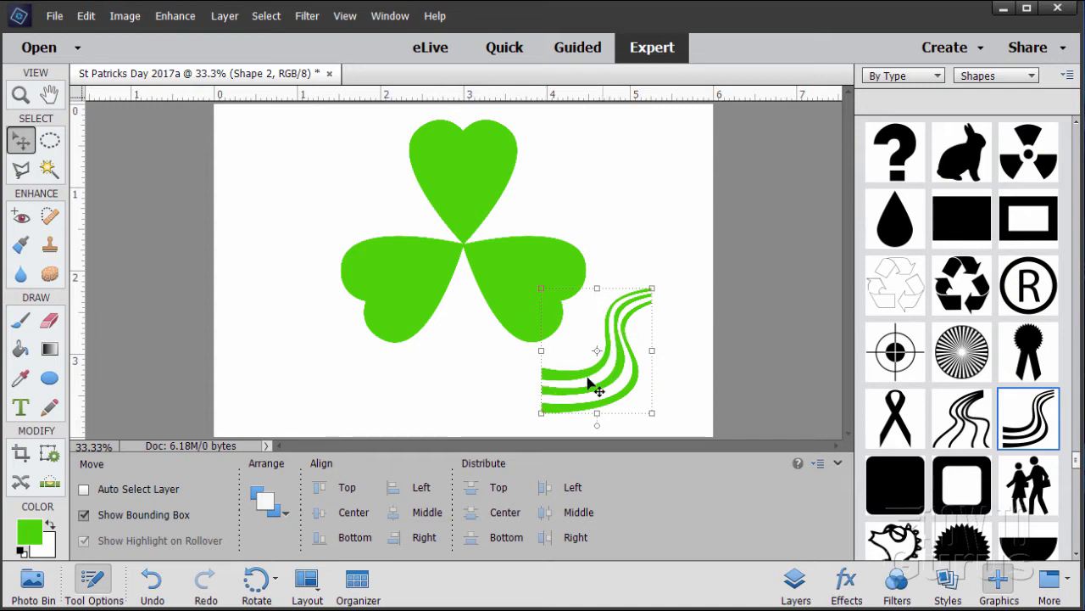
Step: Simplify the River 2 shape's layer, Shape 2
left_click(796, 582)
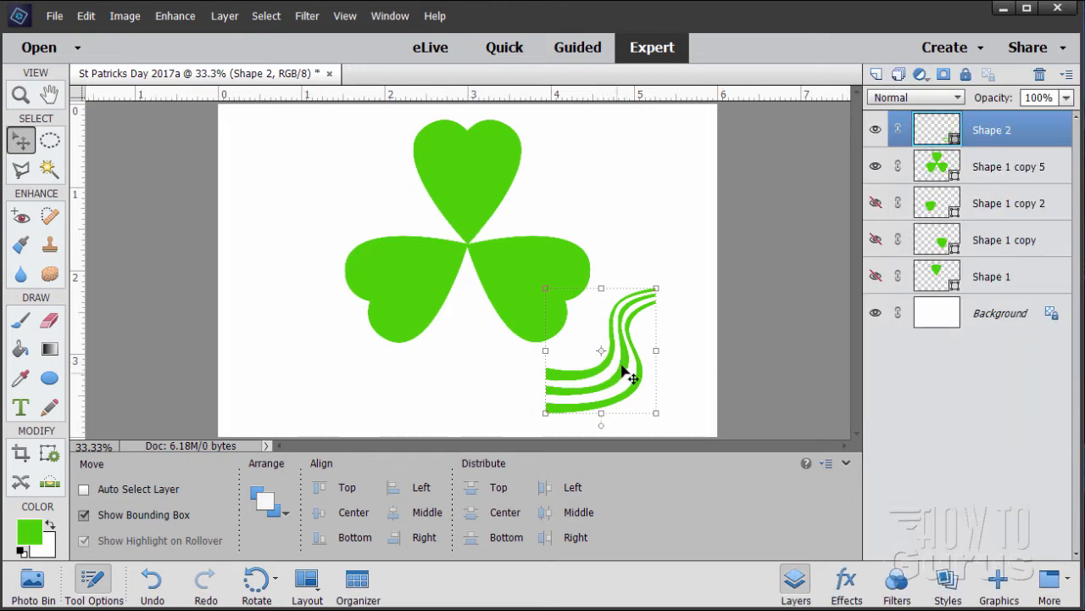
right_click(995, 138)
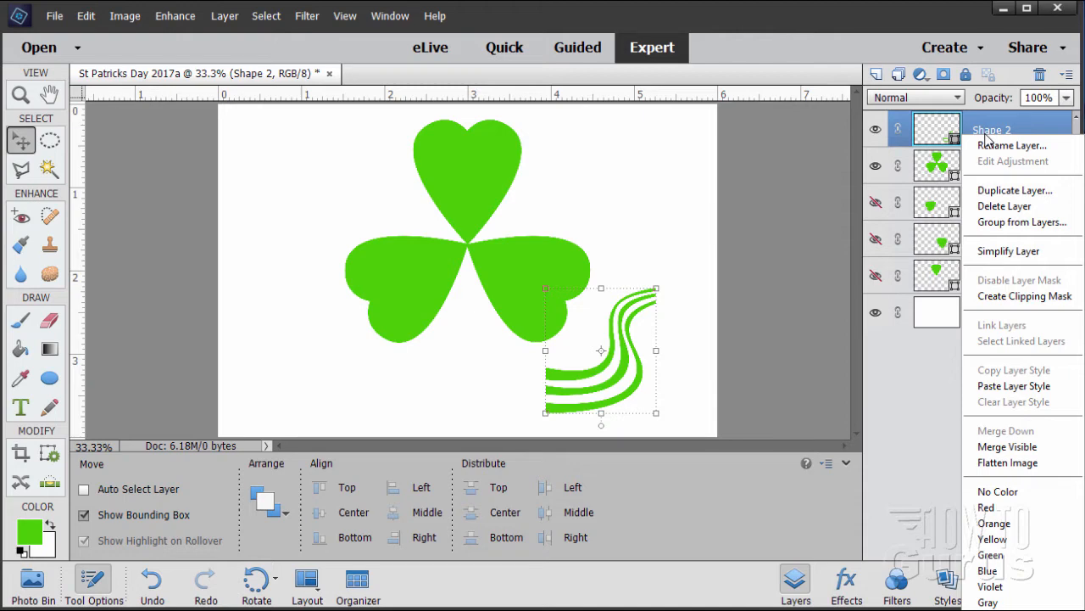
left_click(1026, 256)
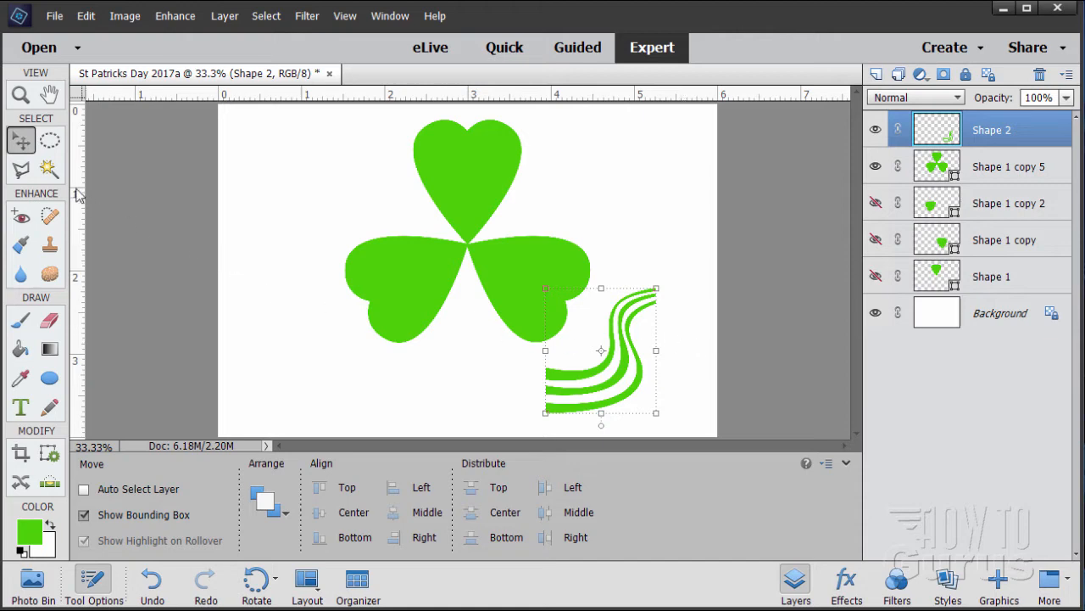
Step: Delete the two lower strands of the river shape on the Shape 2 layer with the Magic Wand and clear the selection
left_click(49, 168)
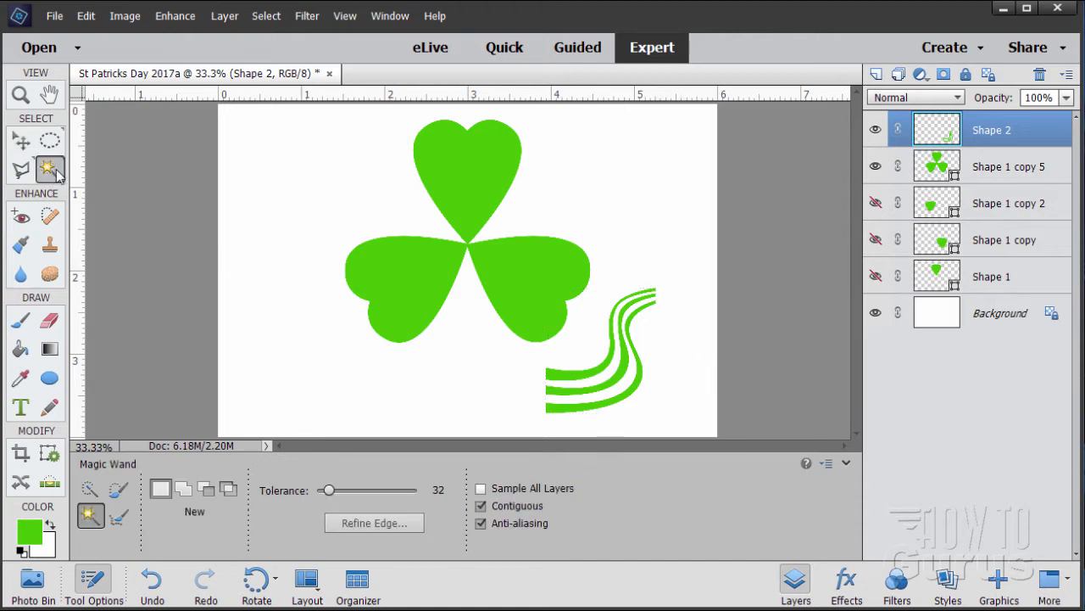
left_click(565, 410)
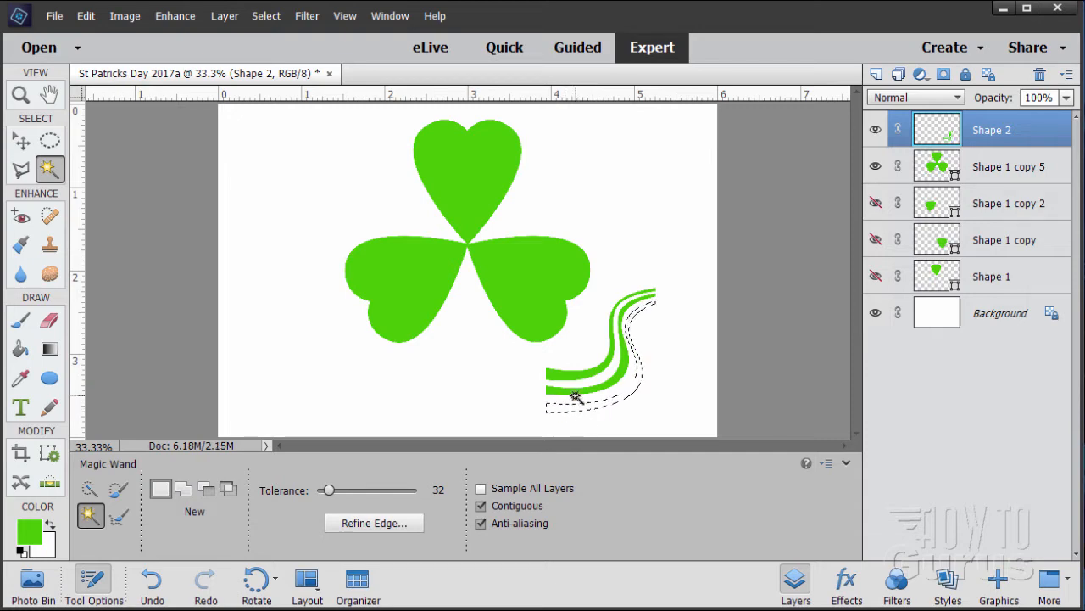
left_click(572, 395)
key("Delete")
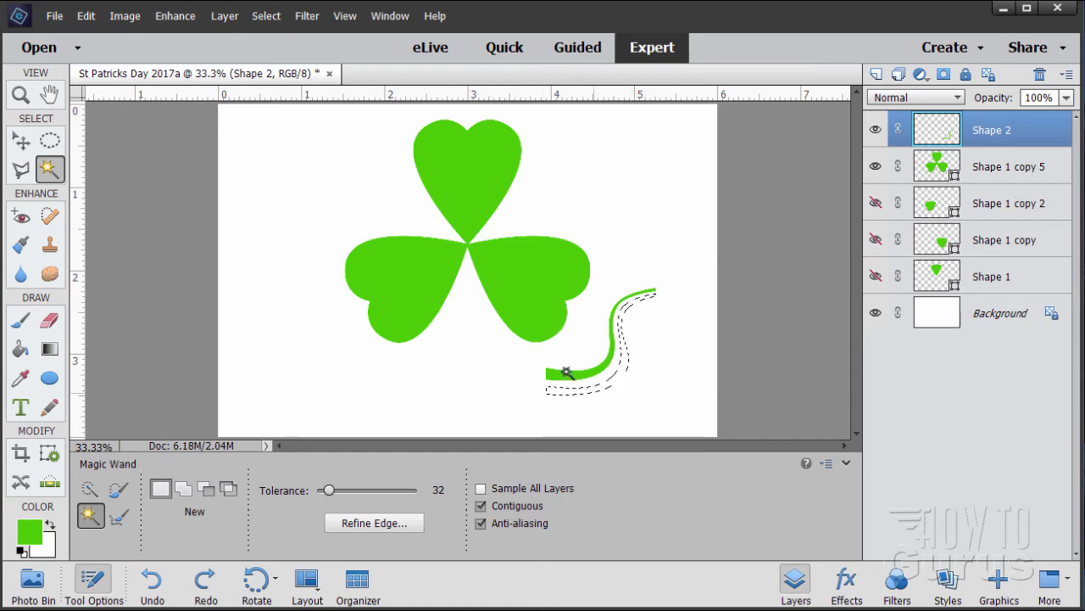
left_click(265, 16)
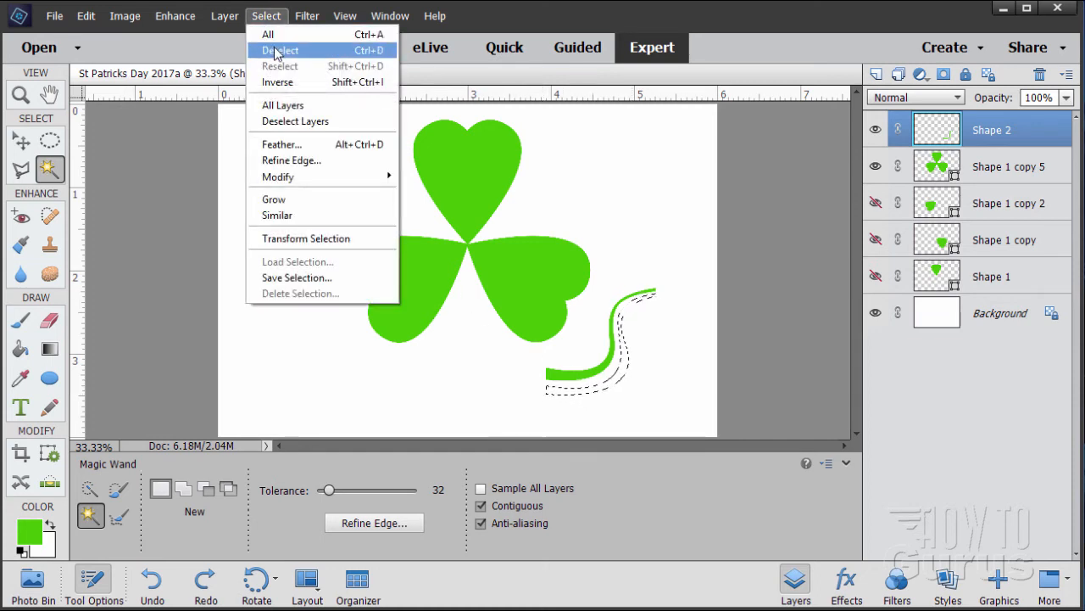
left_click(276, 50)
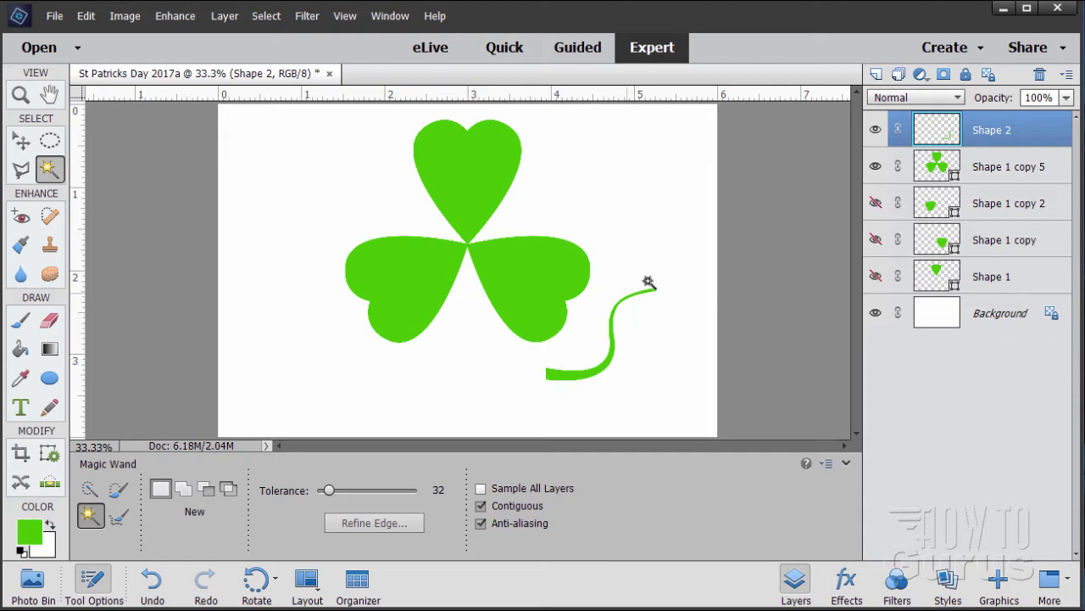
Step: Place the remaining strand beneath the shamrock's center as a stem, scaled to about 76% width and 206% height
left_click(20, 143)
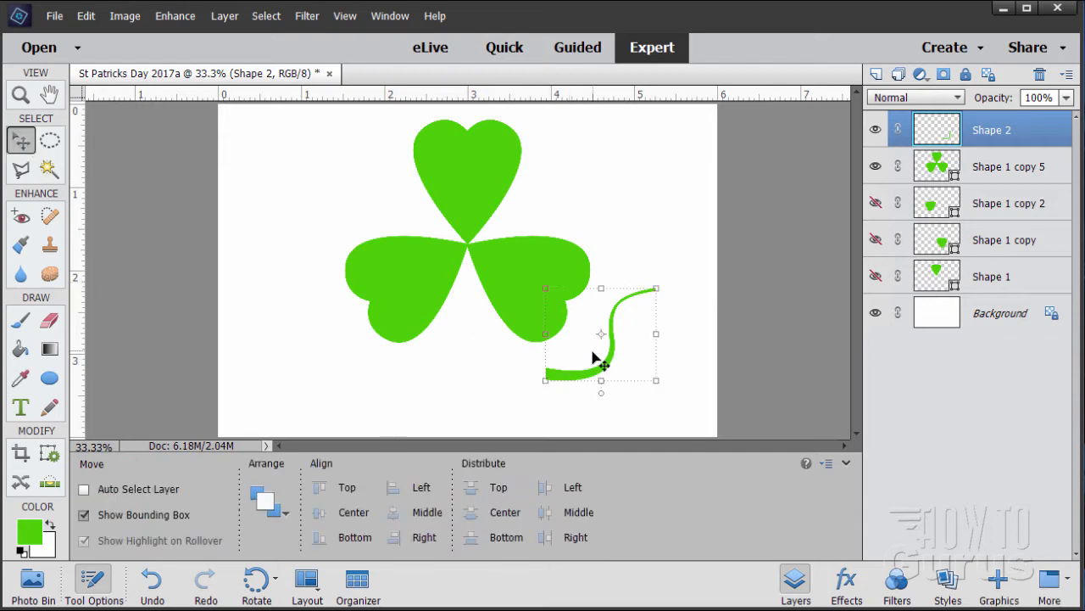
left_click_drag(574, 380, 432, 402)
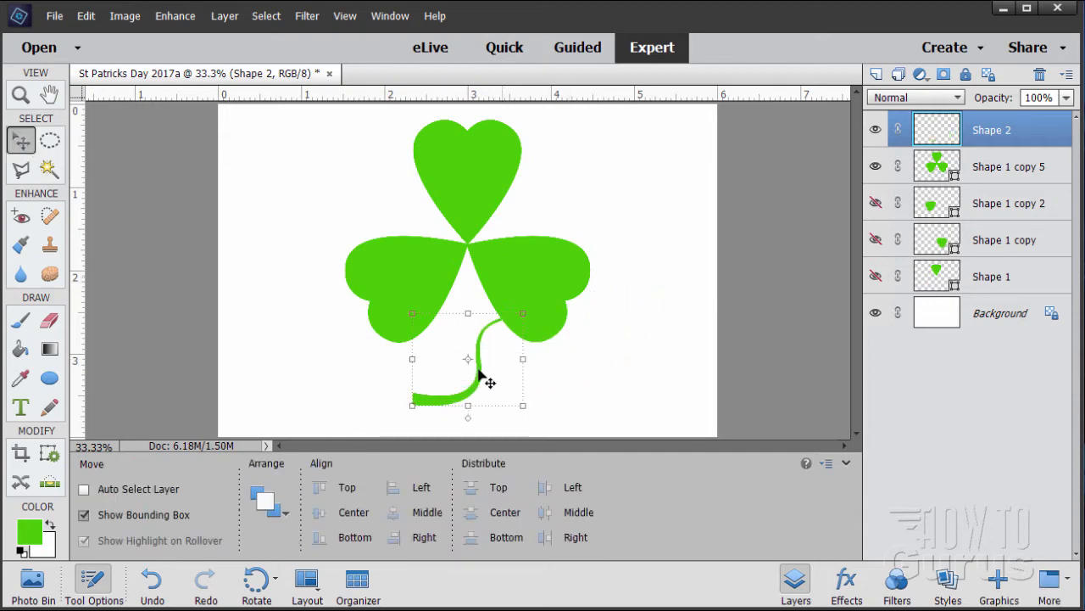
left_click_drag(521, 358, 464, 357)
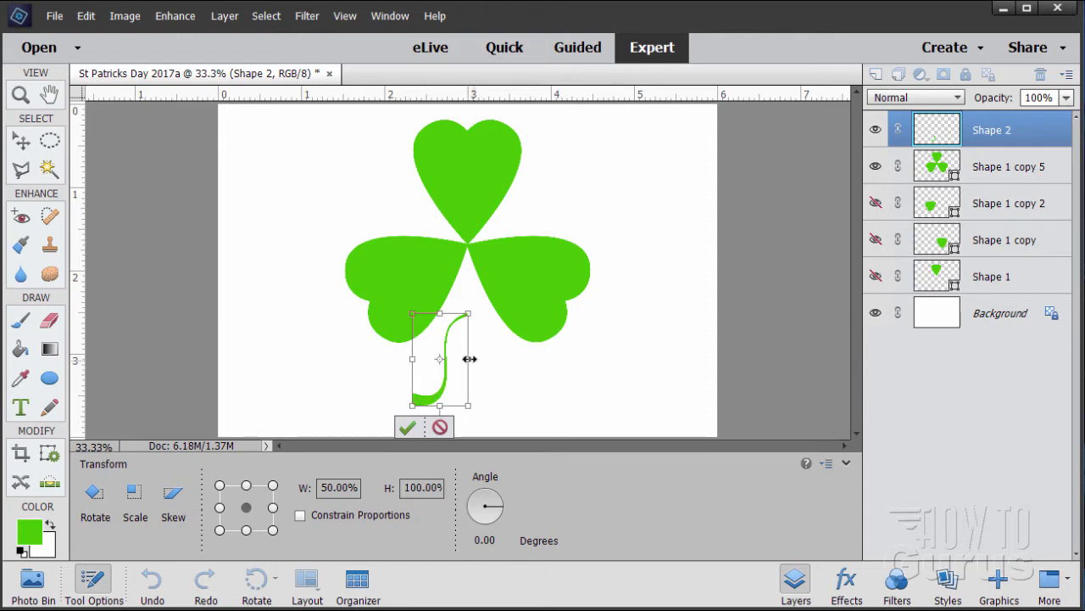
mouse_move(469, 359)
left_mouse_down()
mouse_move(523, 357)
mouse_move(468, 359)
left_mouse_up()
left_click_drag(442, 312, 433, 221)
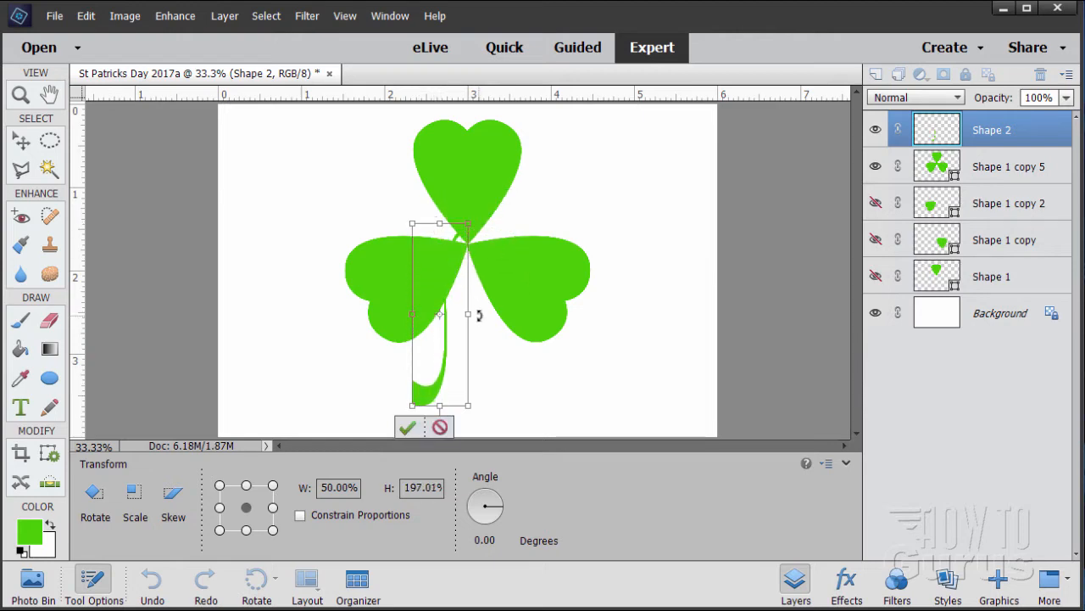
left_click_drag(469, 315, 490, 315)
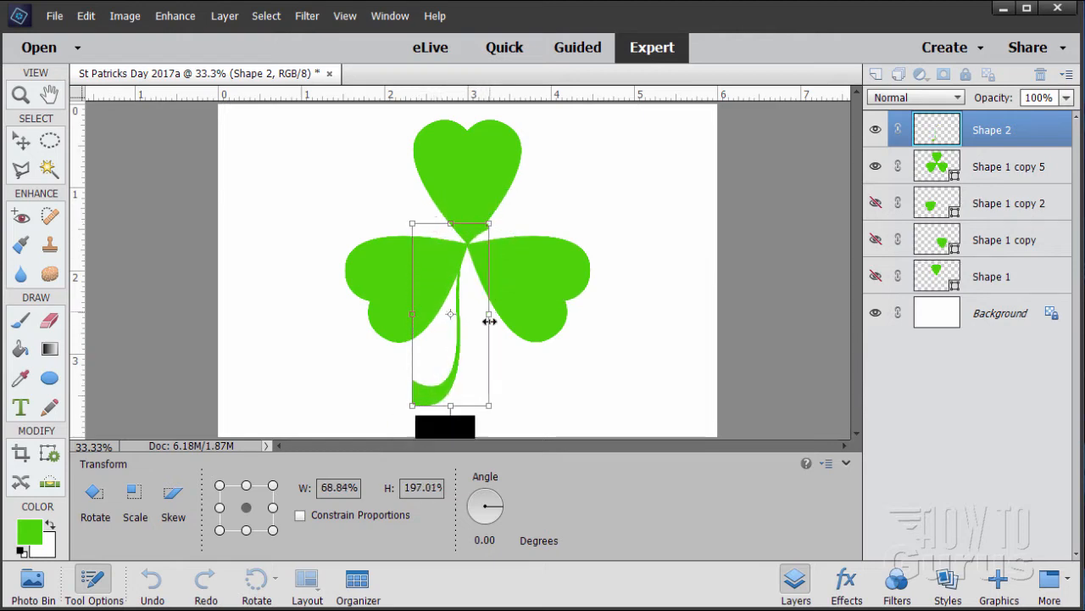
left_click_drag(437, 392, 446, 367)
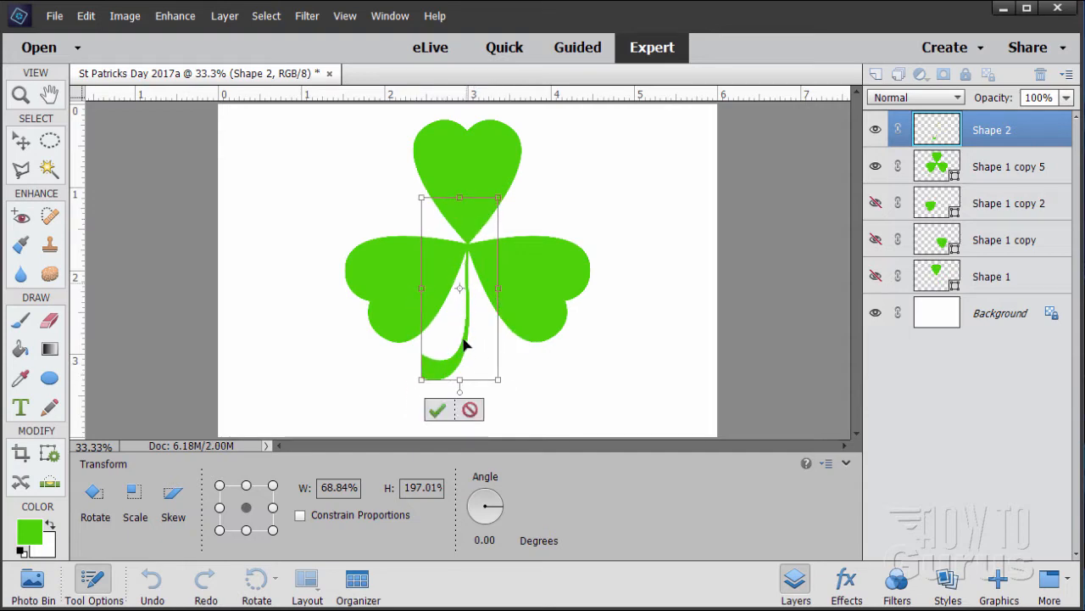
mouse_move(460, 383)
left_mouse_down()
mouse_move(461, 405)
mouse_move(460, 387)
left_mouse_up()
left_click_drag(420, 294, 403, 293)
left_click_drag(495, 295, 460, 316)
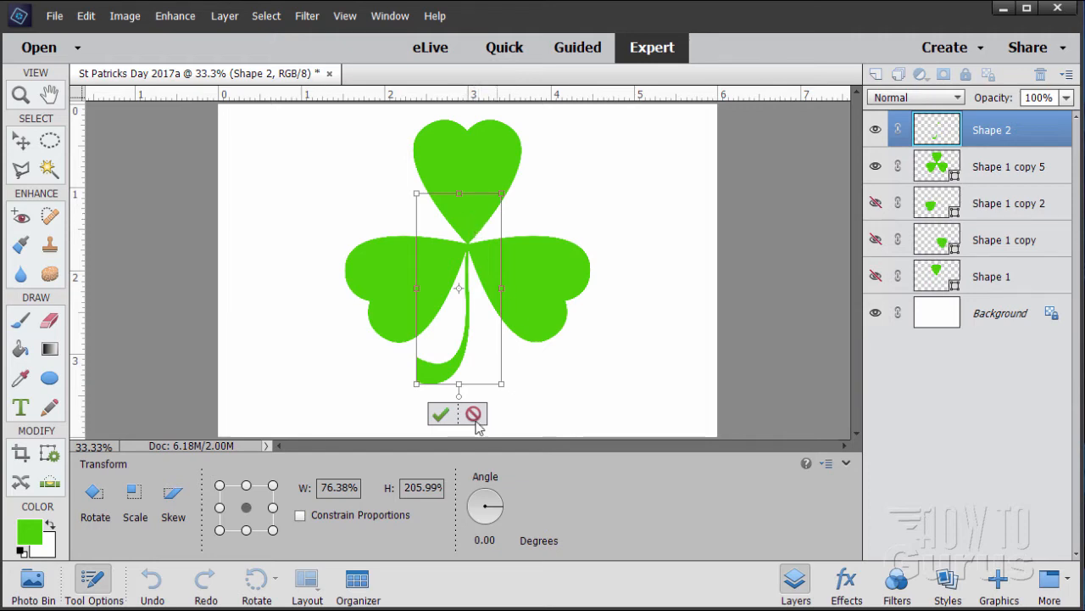
left_click(441, 413)
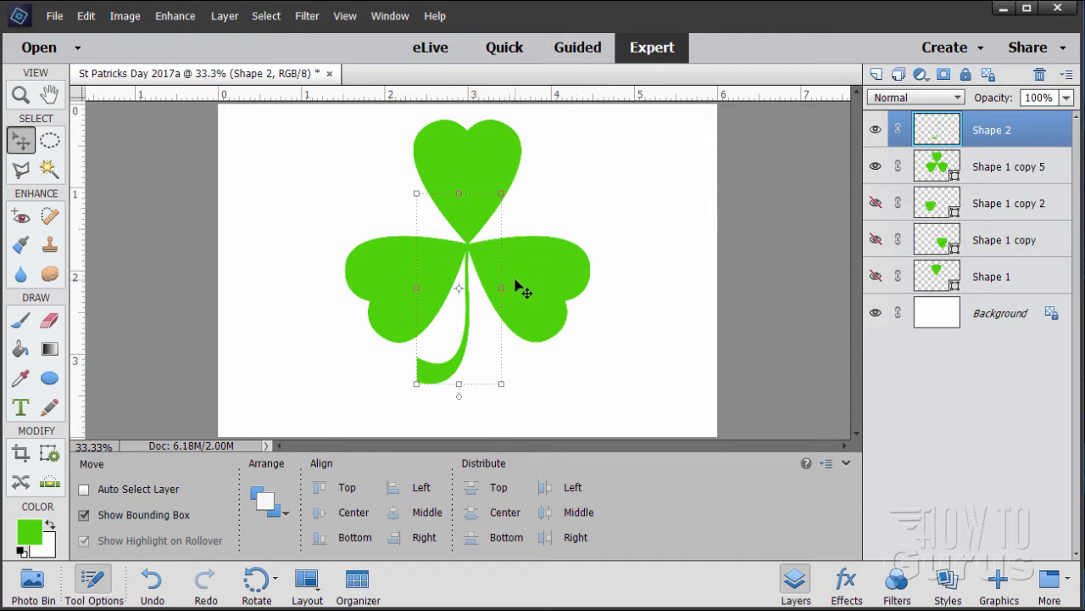
Step: Simplify the three-leaf layer, Shape 1 copy 5, and rename it Shamrock
left_click(996, 175)
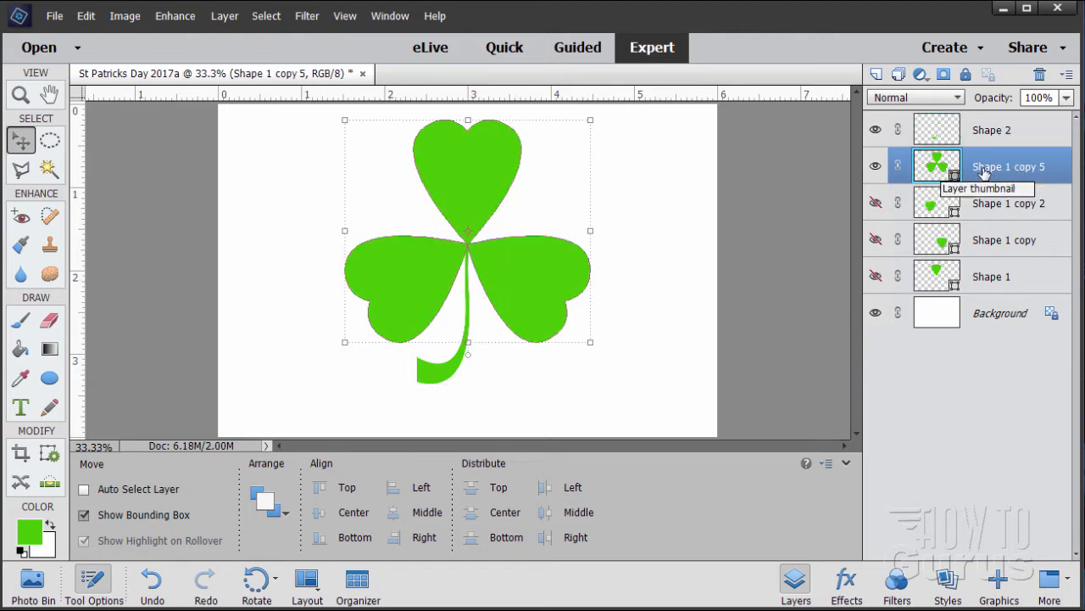
right_click(984, 173)
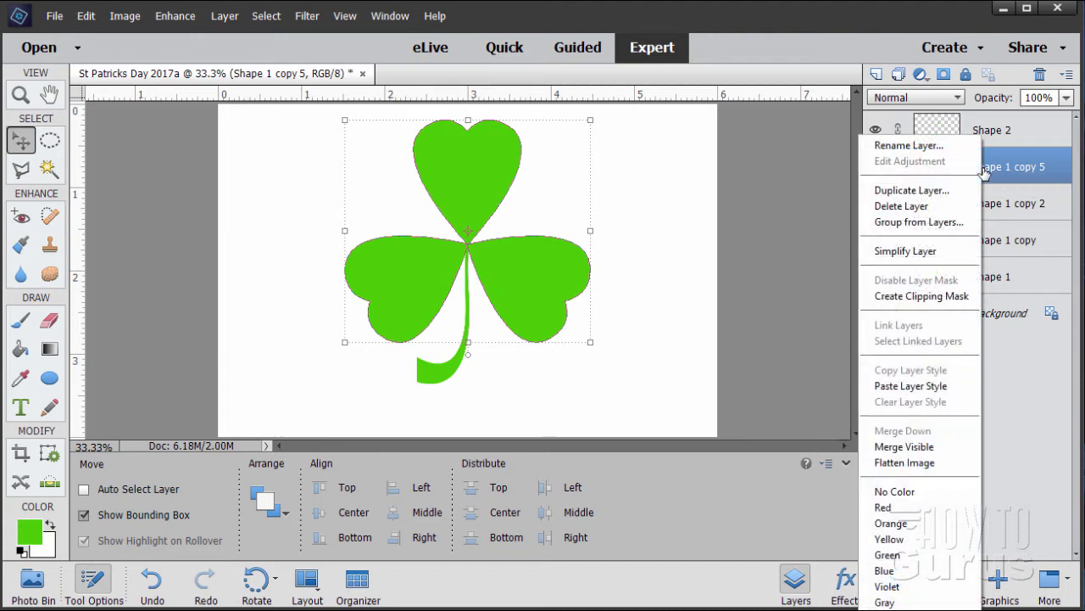
left_click(905, 252)
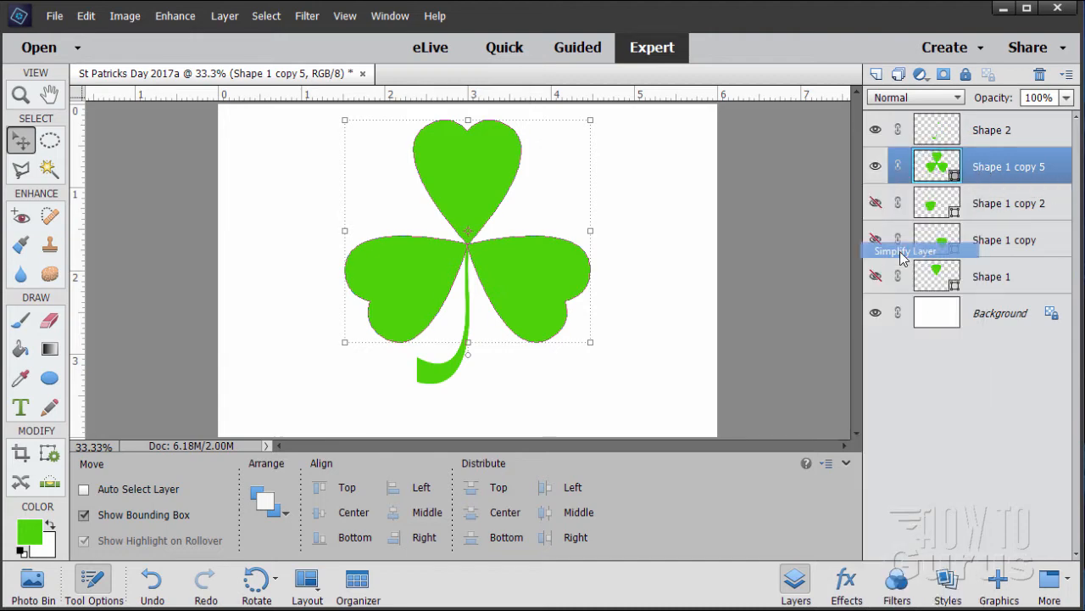
double_click(986, 173)
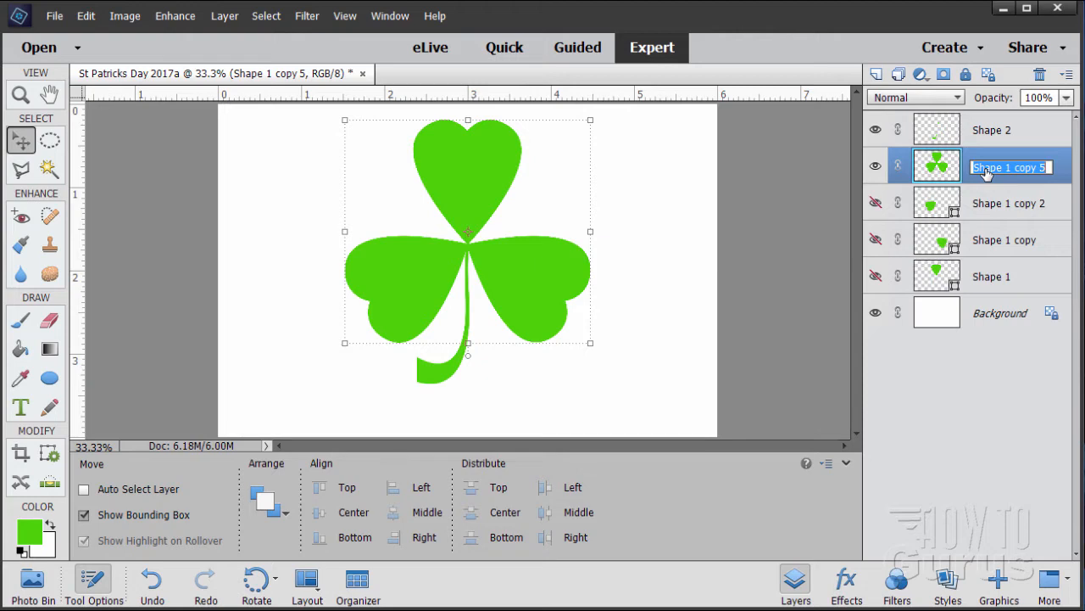
type("Shamrock")
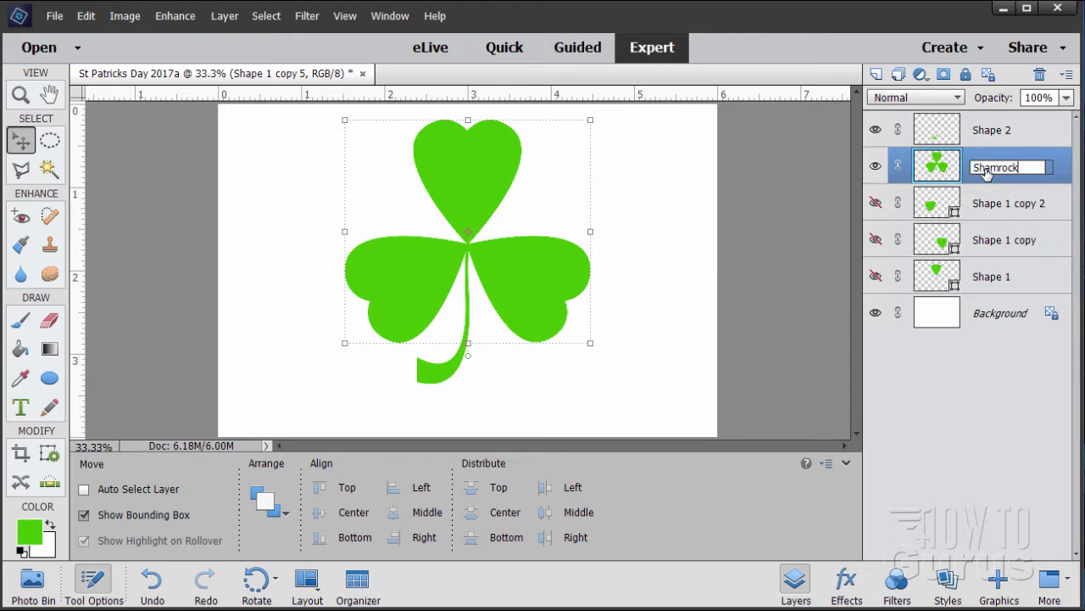
Step: Rename the Shape 2 layer as Stem
left_click(994, 136)
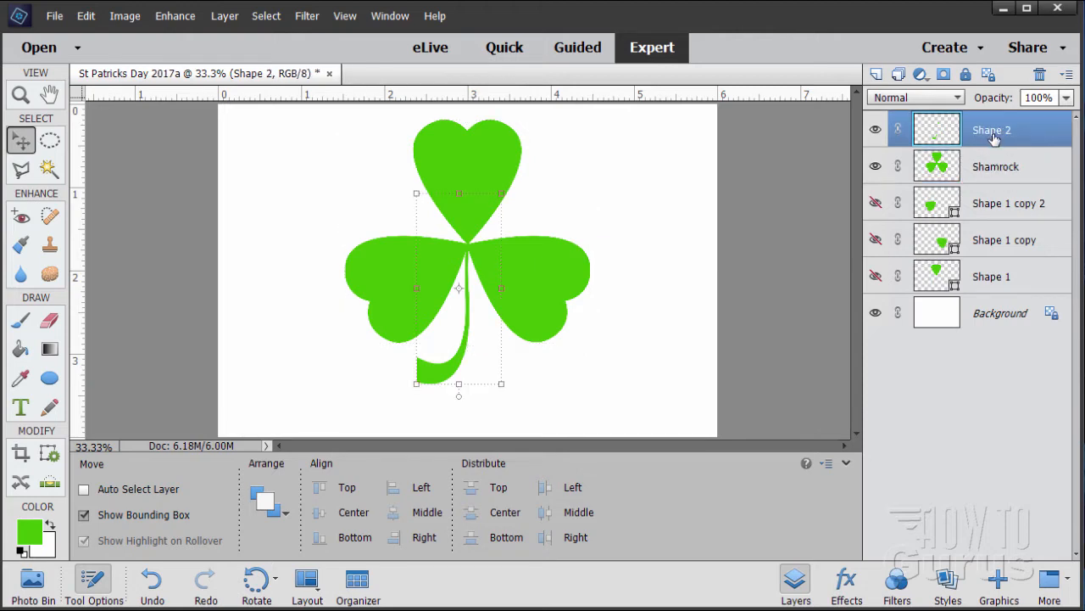
double_click(992, 134)
type("Stem")
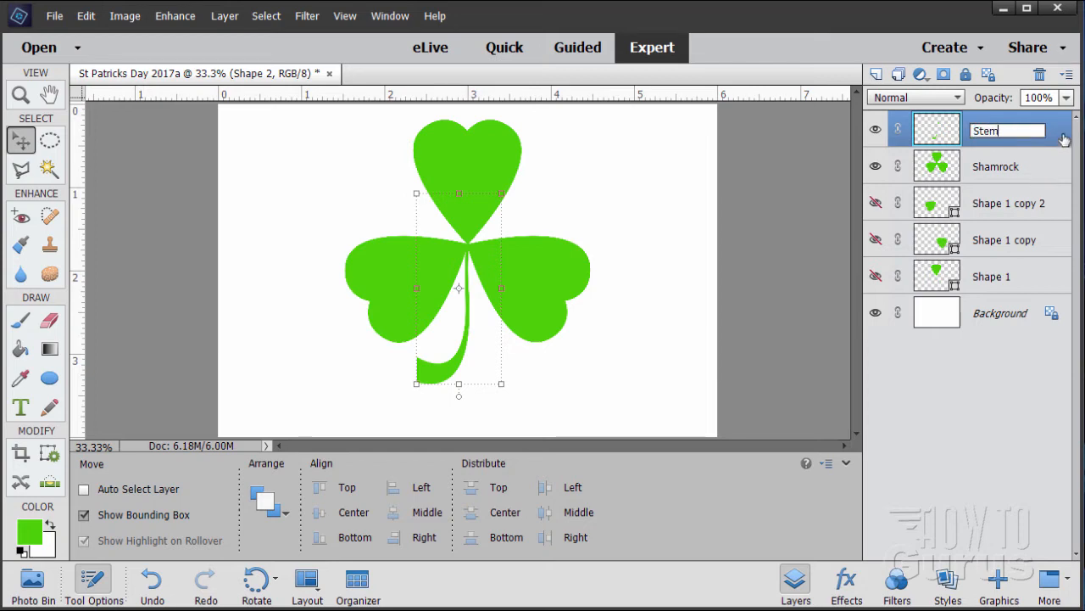
key("Return")
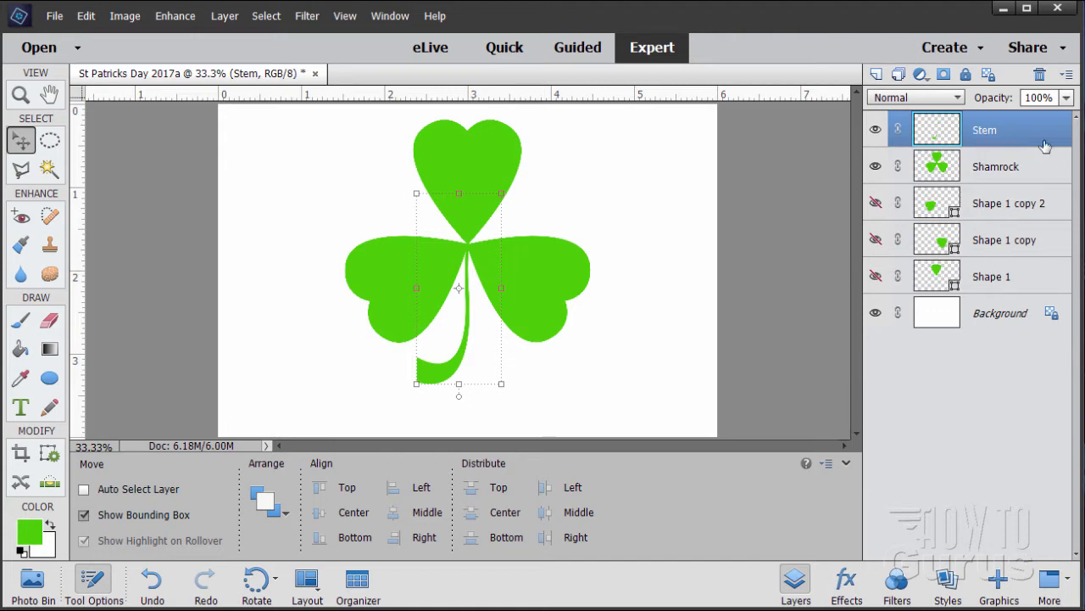
Step: Merge the Stem and Shamrock layers and name the merged layer Shamrock
left_click(996, 170, "shift")
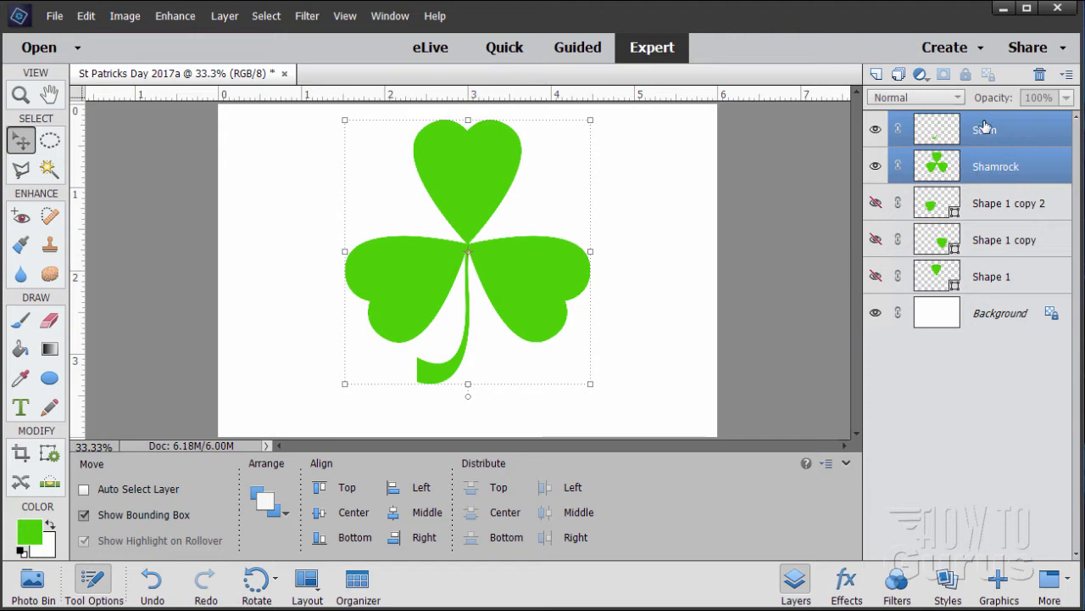
right_click(985, 135)
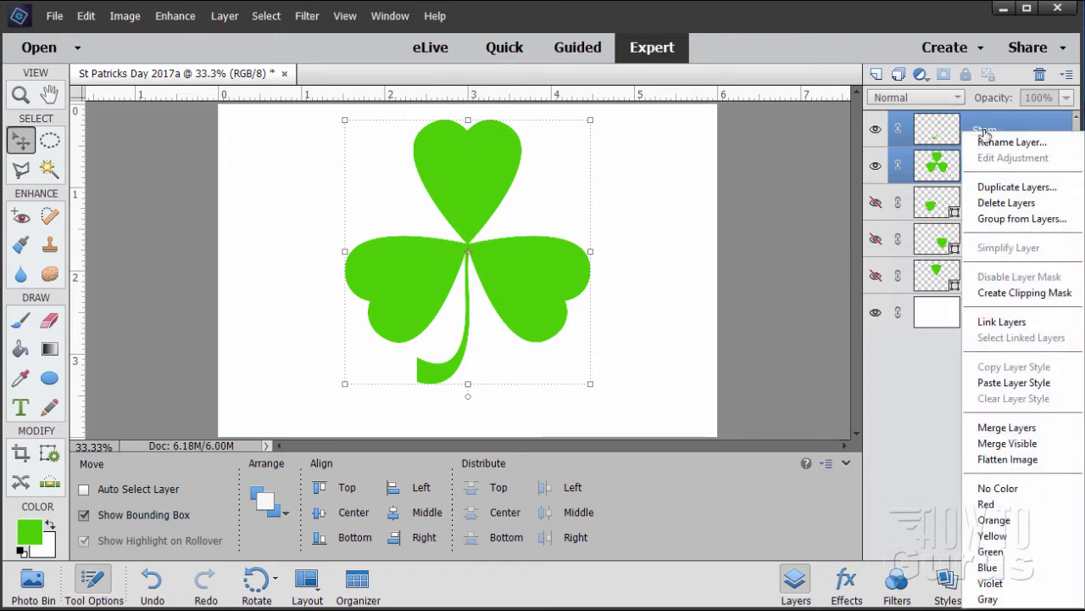
left_click(1006, 428)
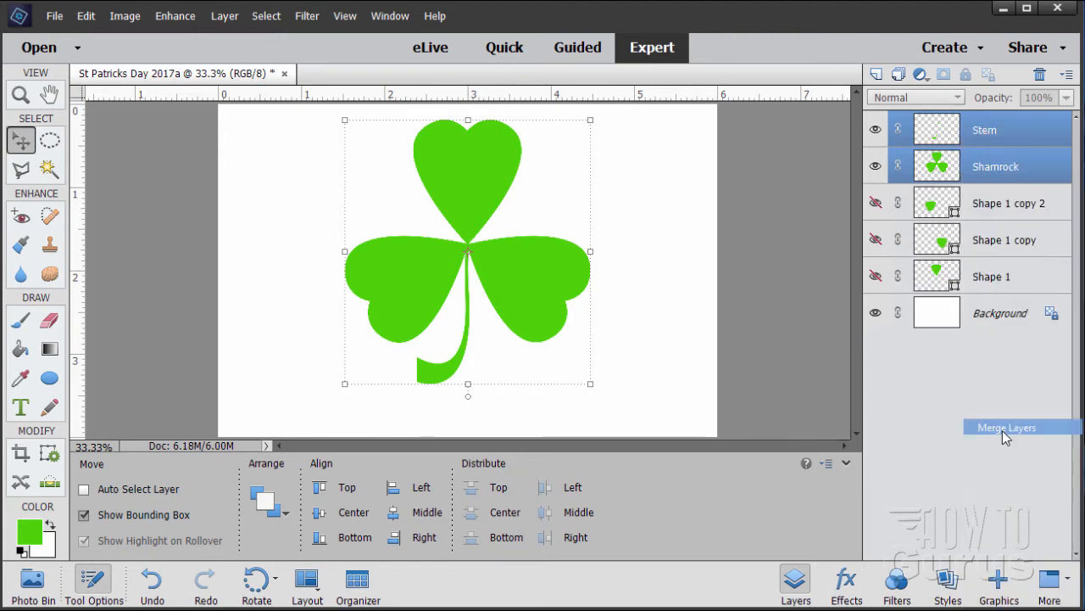
double_click(985, 131)
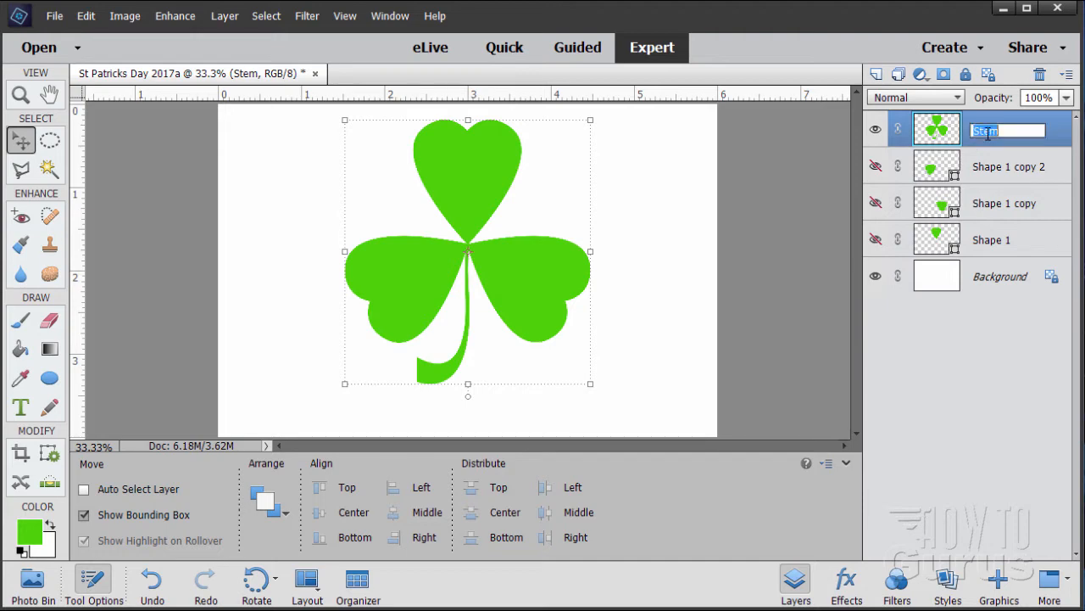
type("Shamrock")
key("Return")
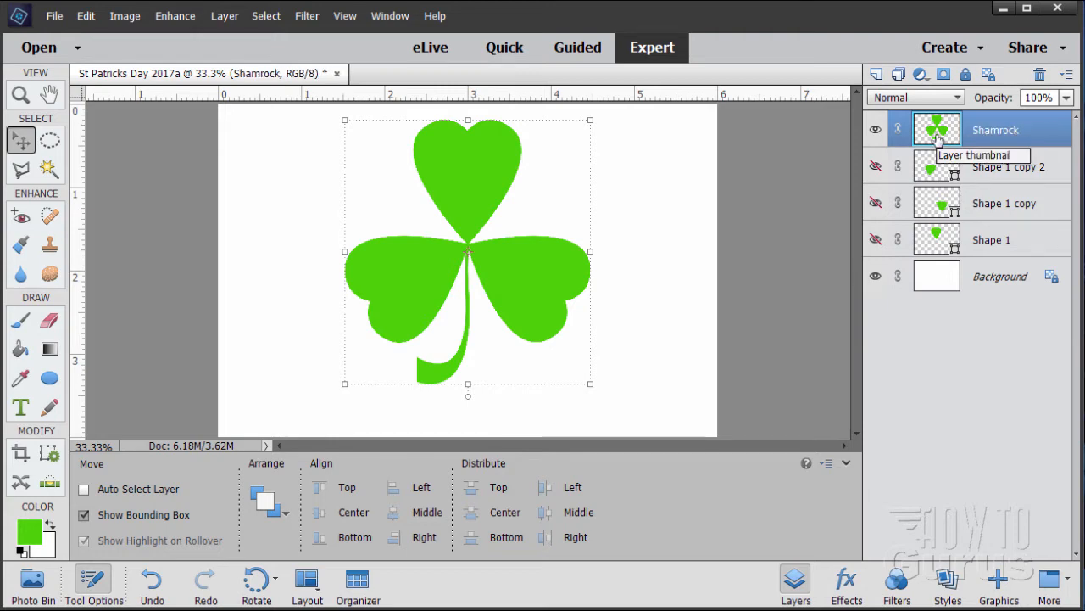
Step: Shift the shamrock about 1 inch to the right on the canvas and duplicate its layer under the name Outline
left_click_drag(503, 294, 582, 296)
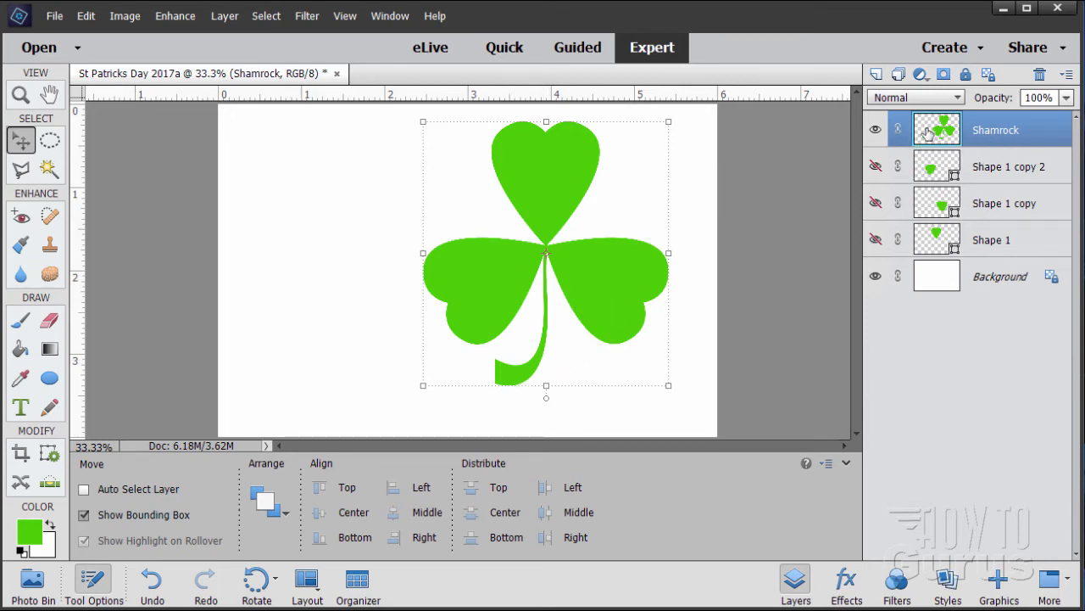
left_click_drag(928, 131, 876, 74)
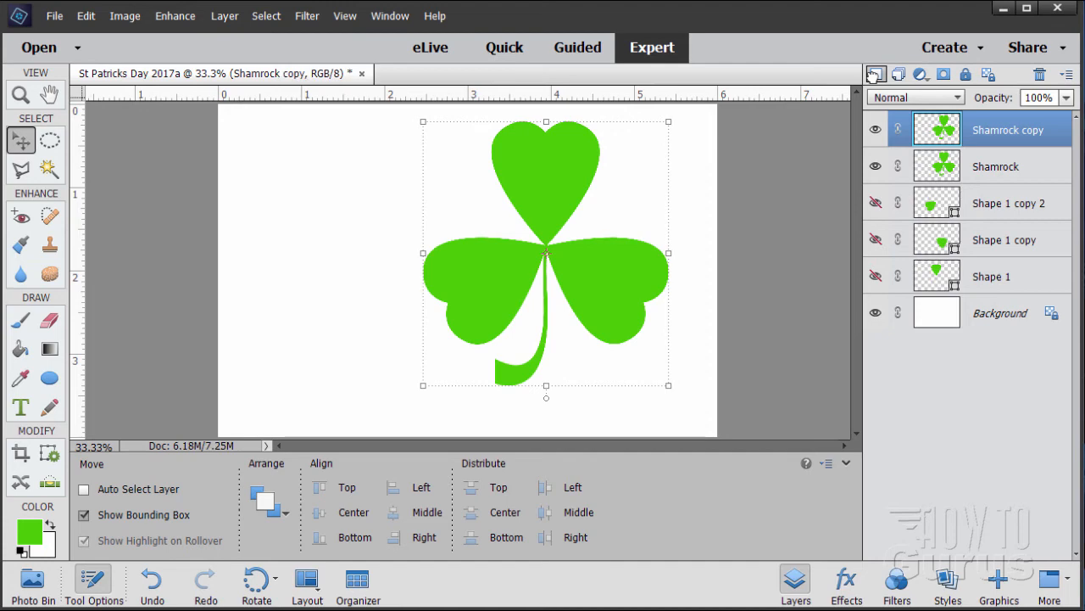
double_click(986, 132)
type("Outline")
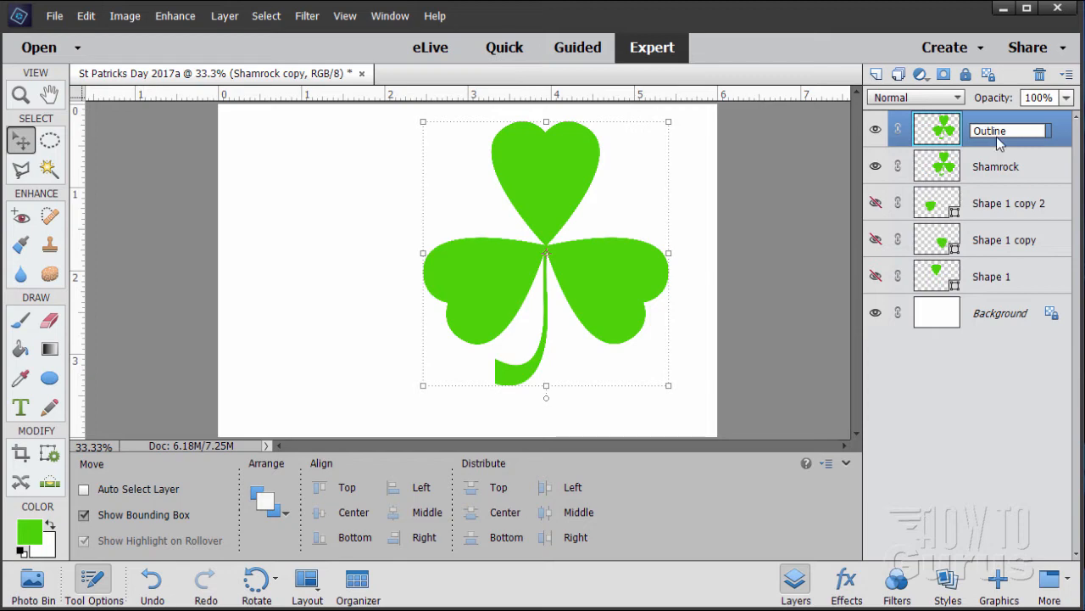
key("Return")
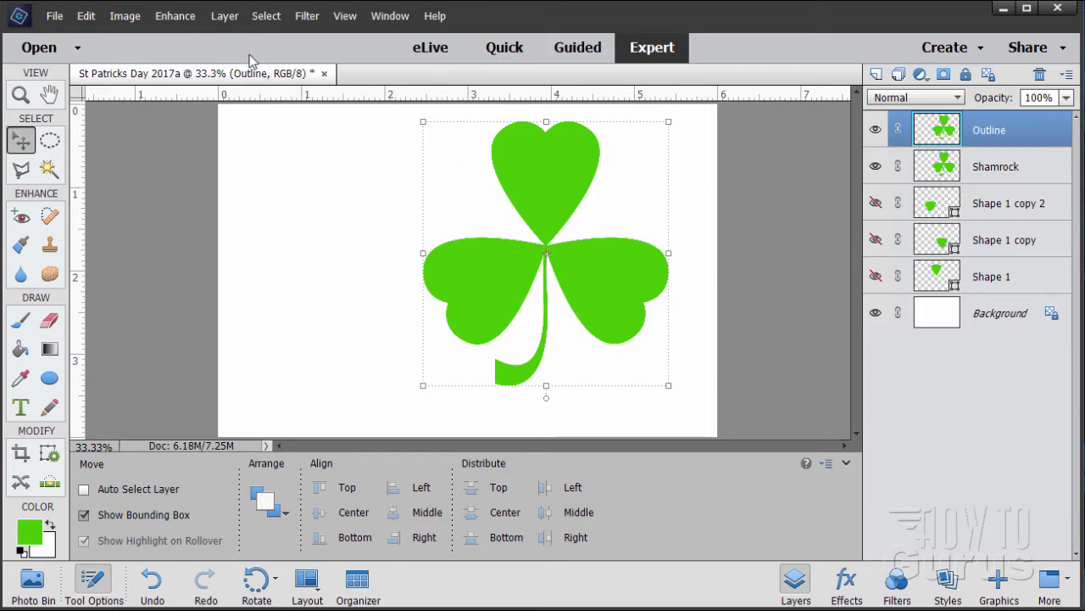
Step: Add a stroke layer style to the Outline layer with position Inside and a size of 24 px
left_click(225, 16)
mouse_move(262, 106)
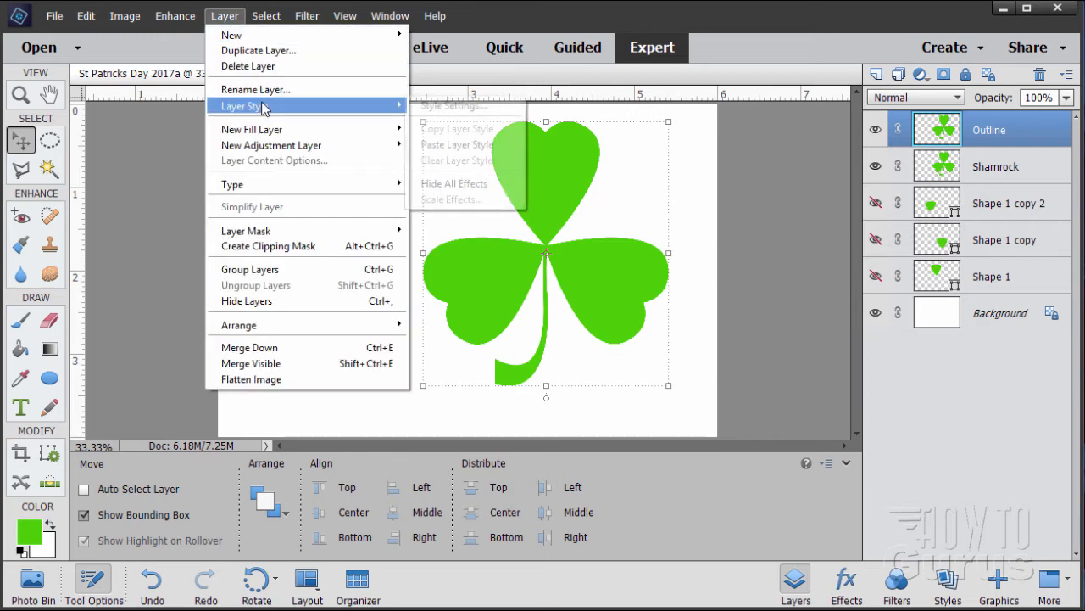
left_click(433, 106)
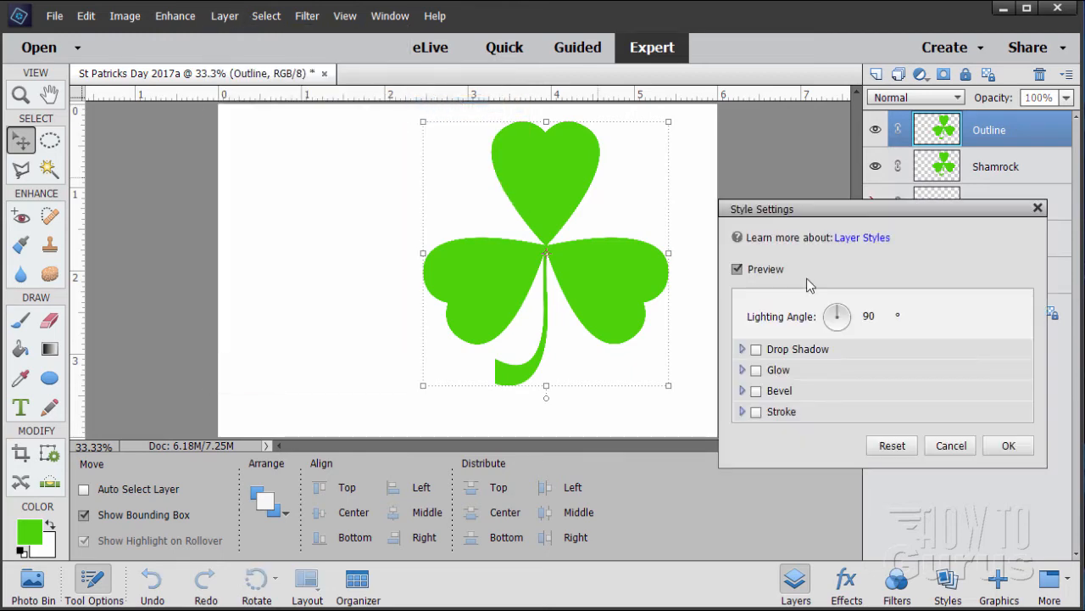
left_click(755, 411)
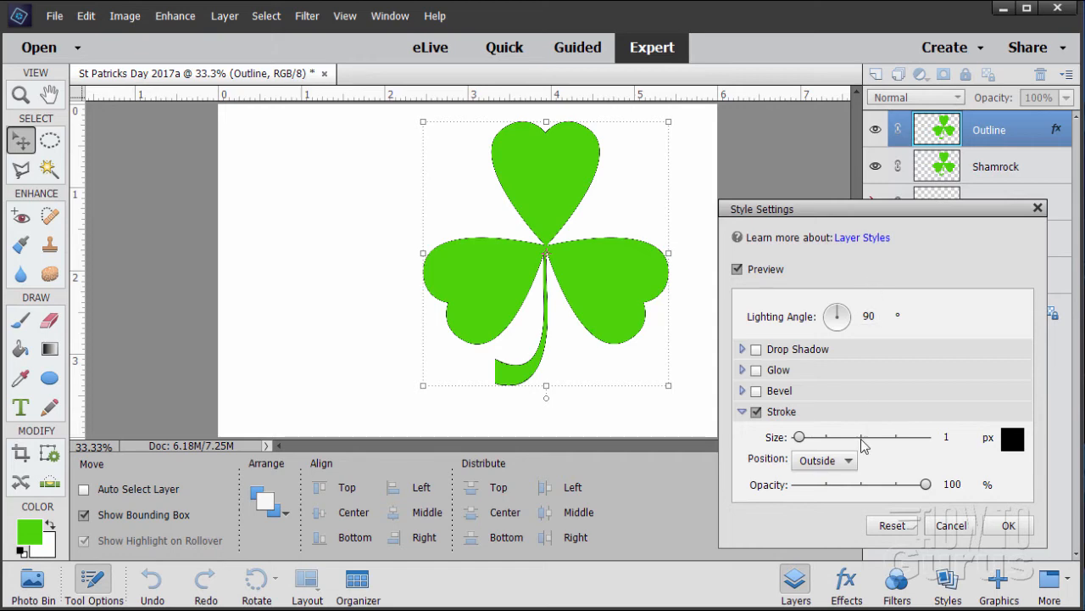
left_click(848, 459)
left_click(830, 496)
left_click_drag(804, 441, 813, 437)
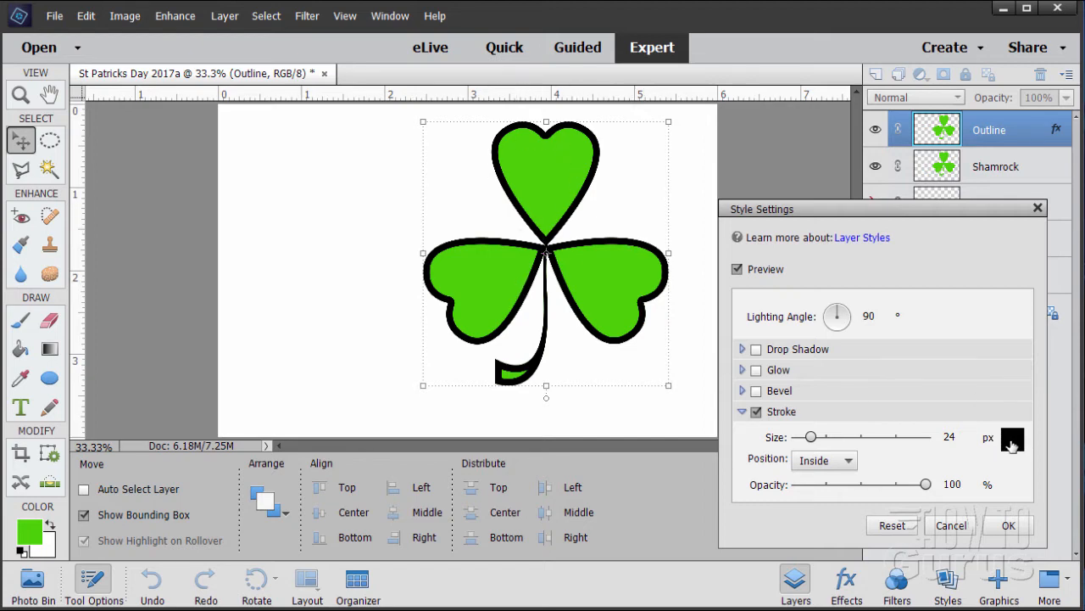
Step: Set the Outline layer's stroke color to dark green 198600 and apply the layer style
left_click(1012, 441)
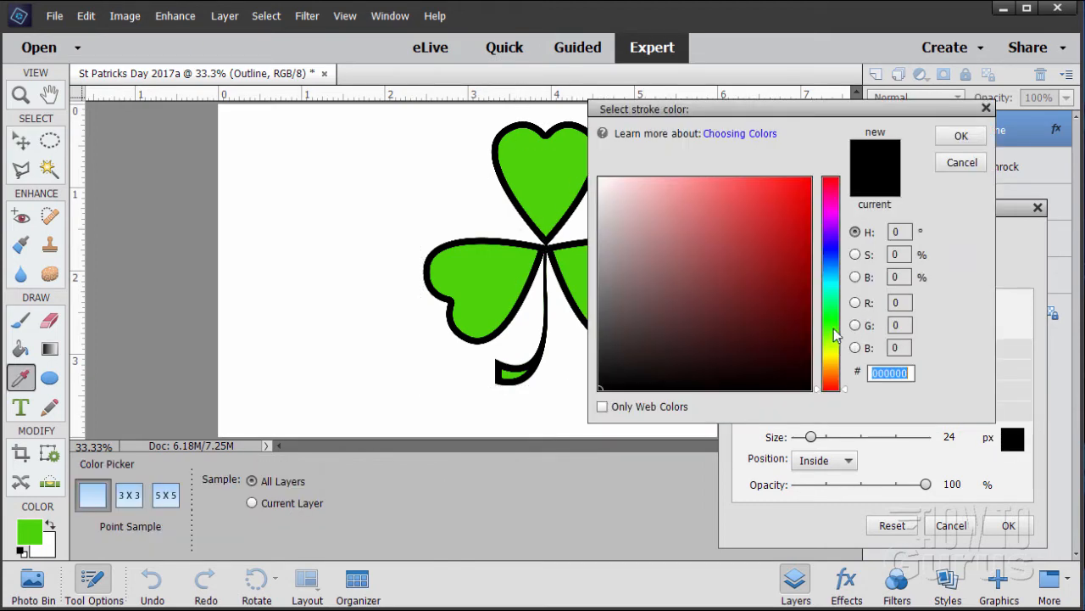
left_click(832, 326)
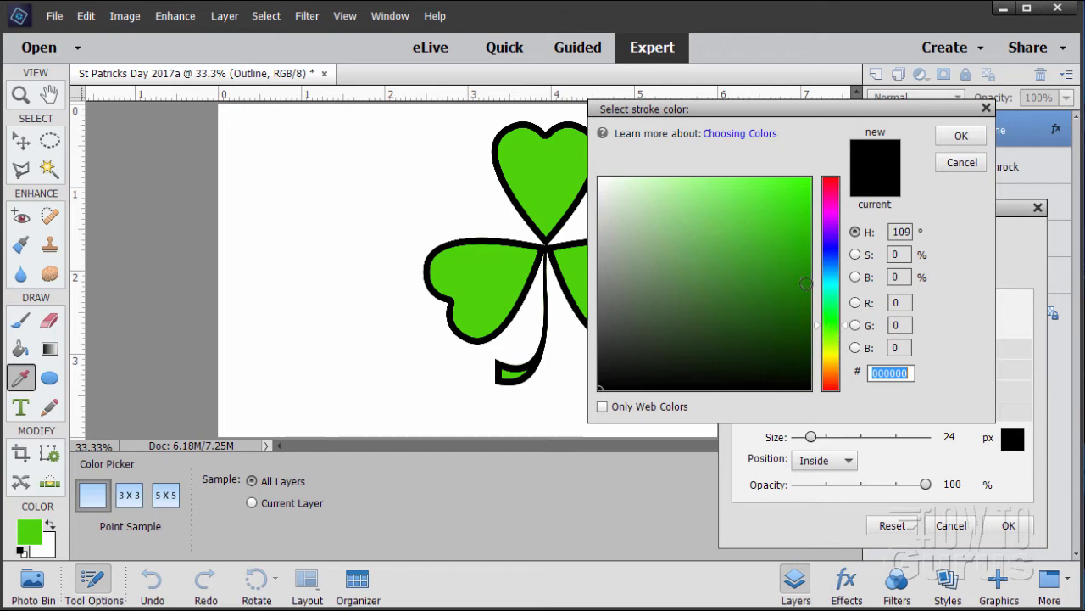
left_click(802, 261)
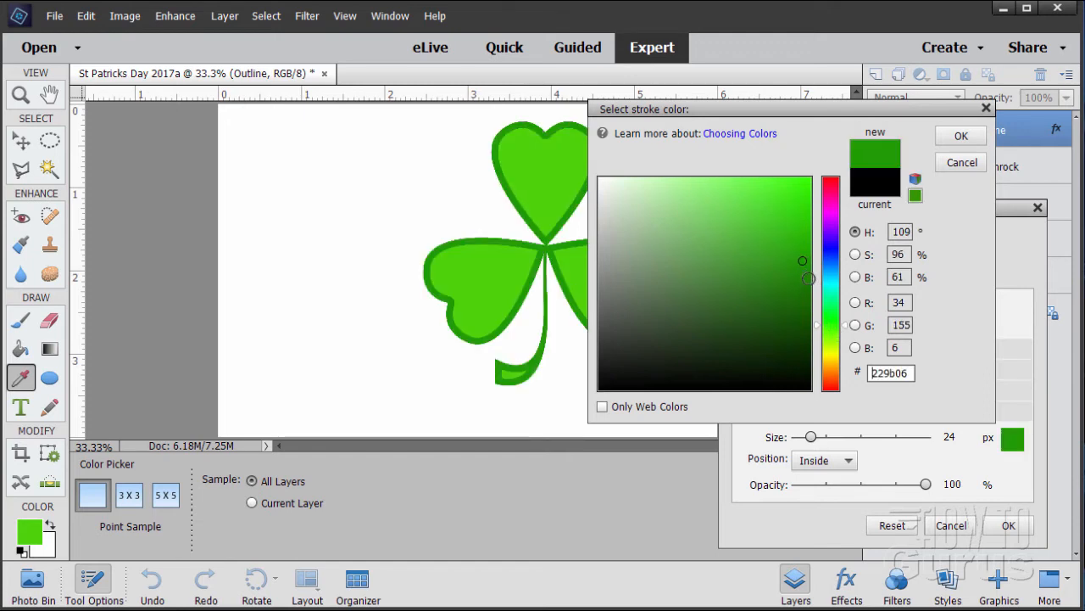
left_click(809, 279)
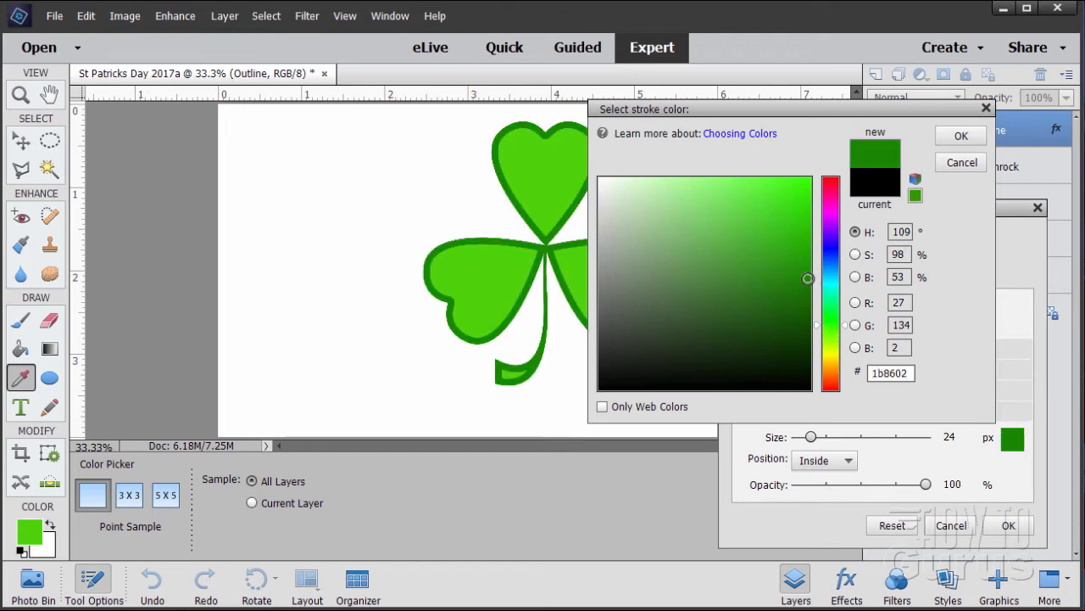
left_click(811, 278)
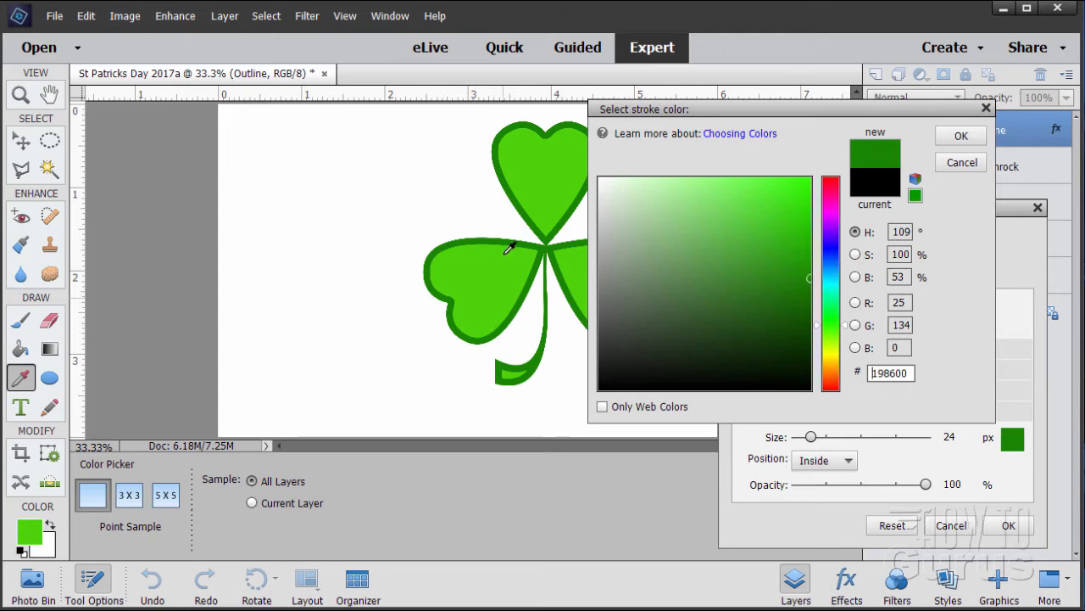
left_click(961, 136)
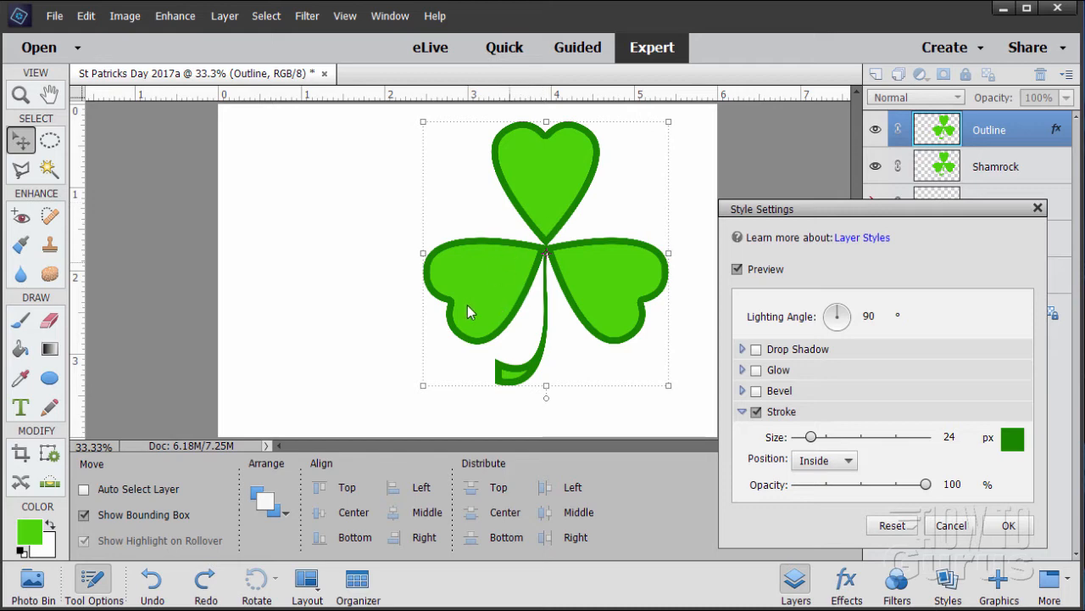
left_click(1008, 525)
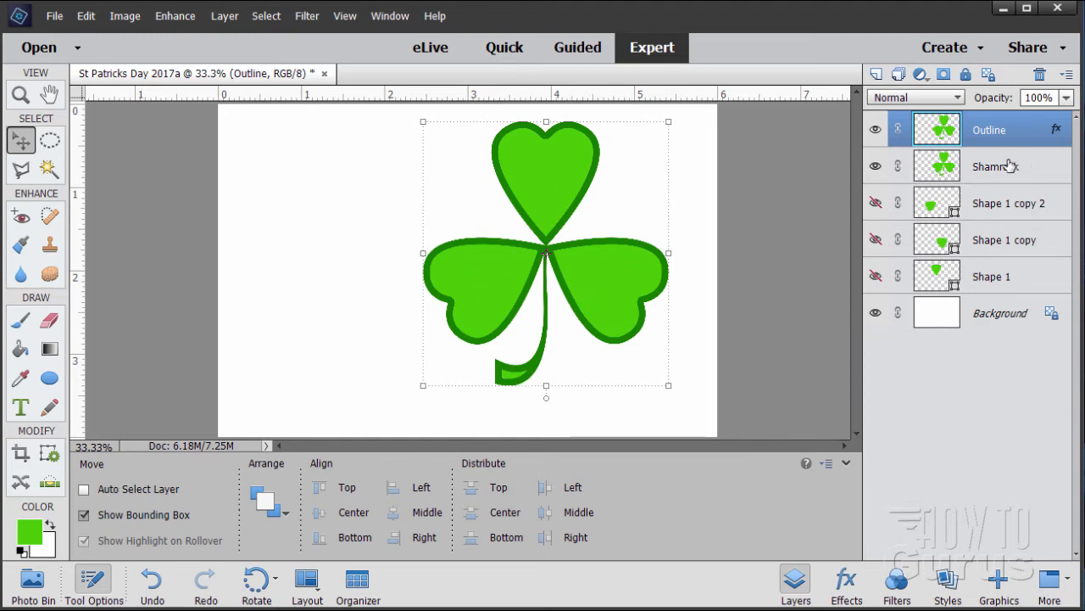
Step: Hide the Shamrock layer and simplify the Outline layer
left_click(875, 167)
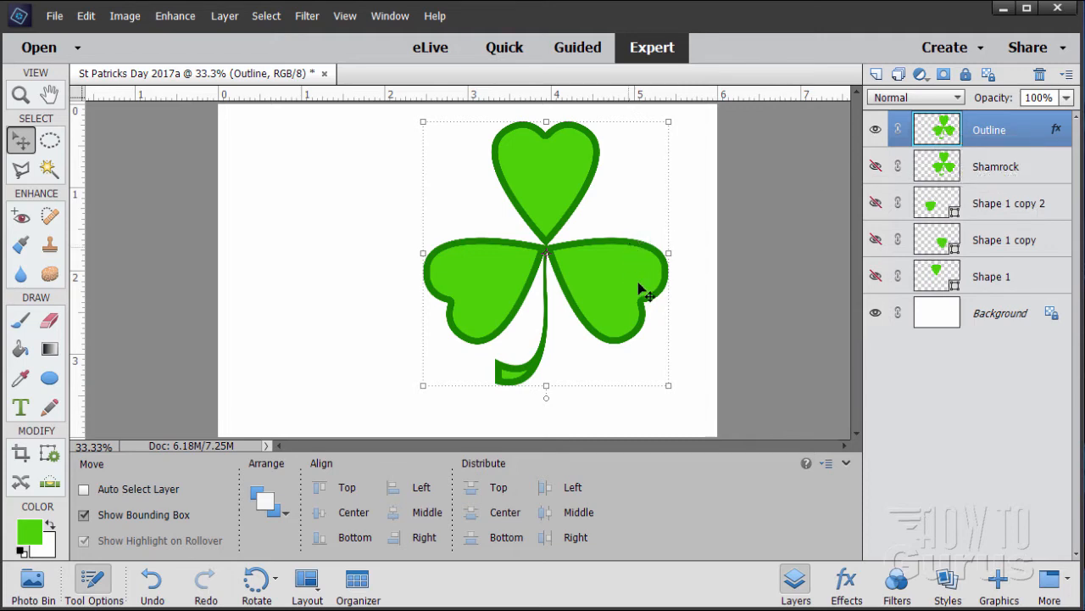
right_click(989, 134)
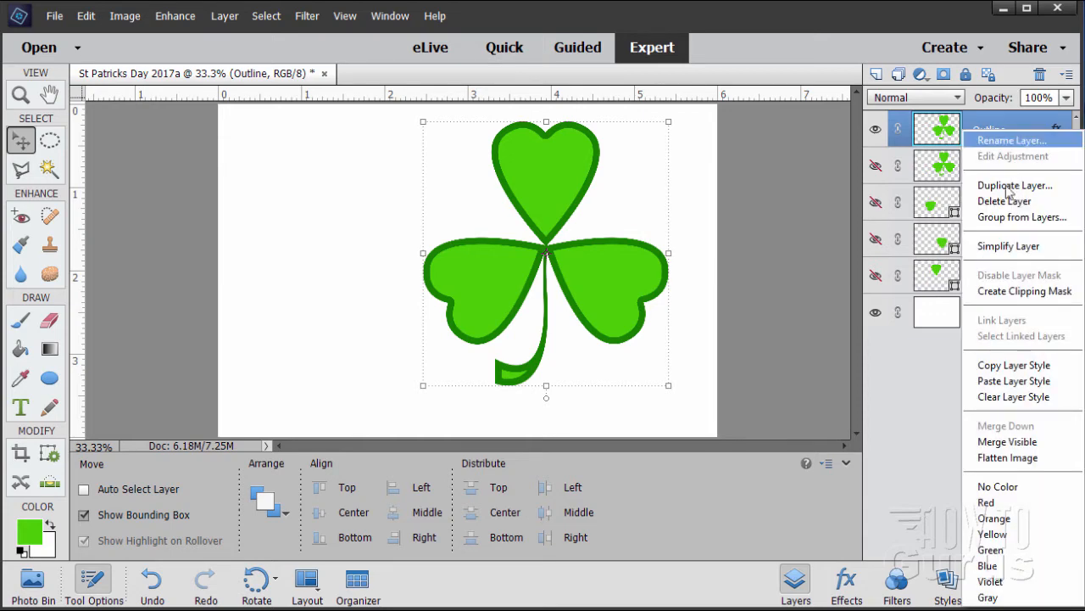
left_click(1002, 247)
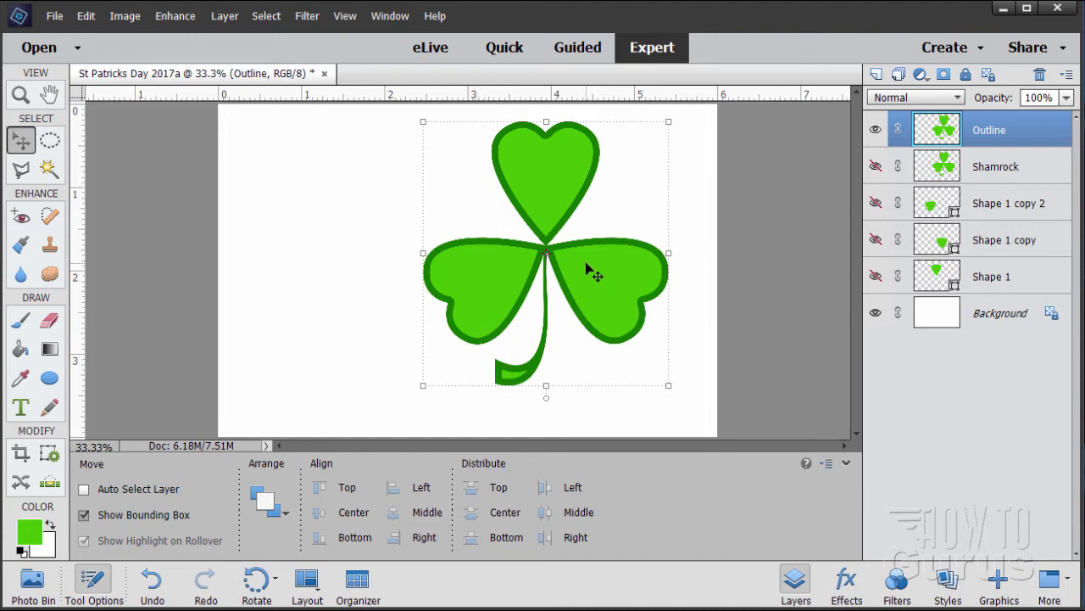
Step: Delete the light green fill inside the three leaves and the stem on the Outline layer with the Magic Wand, and clear the selection
left_click(49, 169)
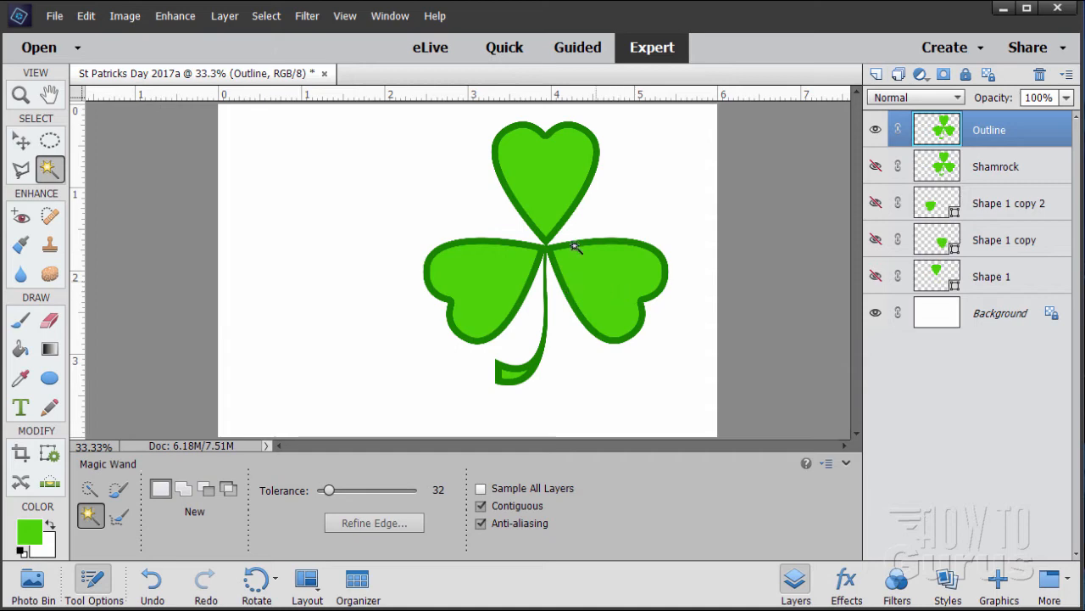
left_click(558, 201)
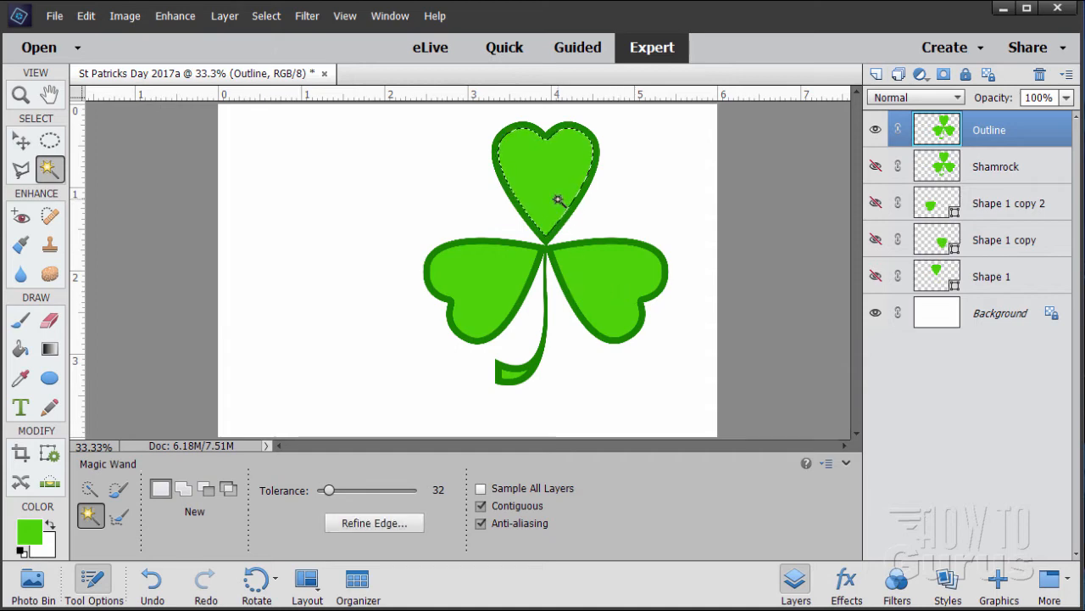
key("Delete")
left_click(493, 290)
key("Delete")
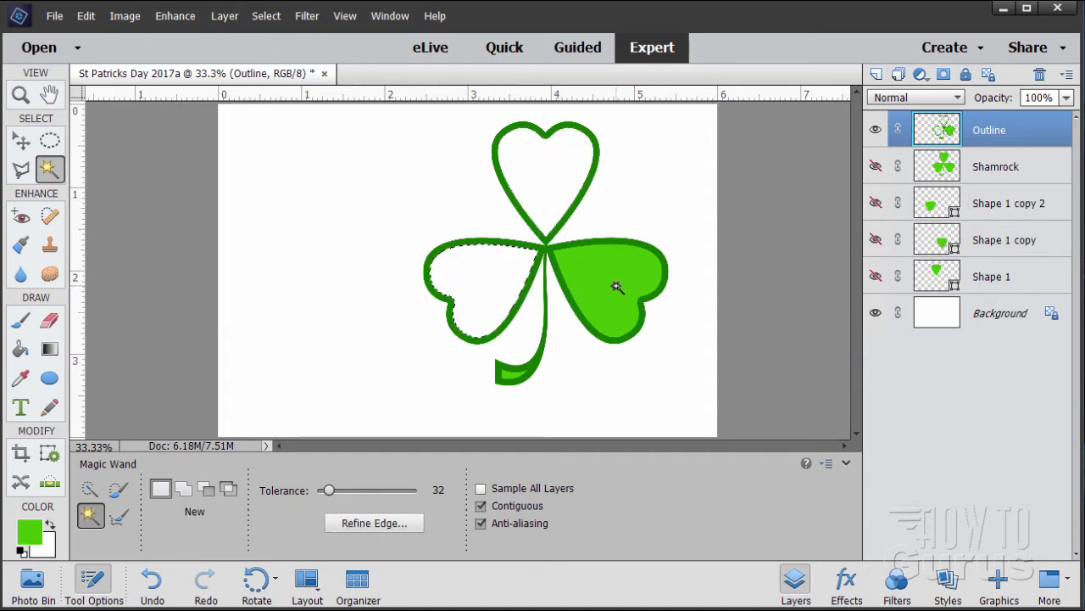
left_click(616, 287)
key("Delete")
left_click(524, 370)
key("Delete")
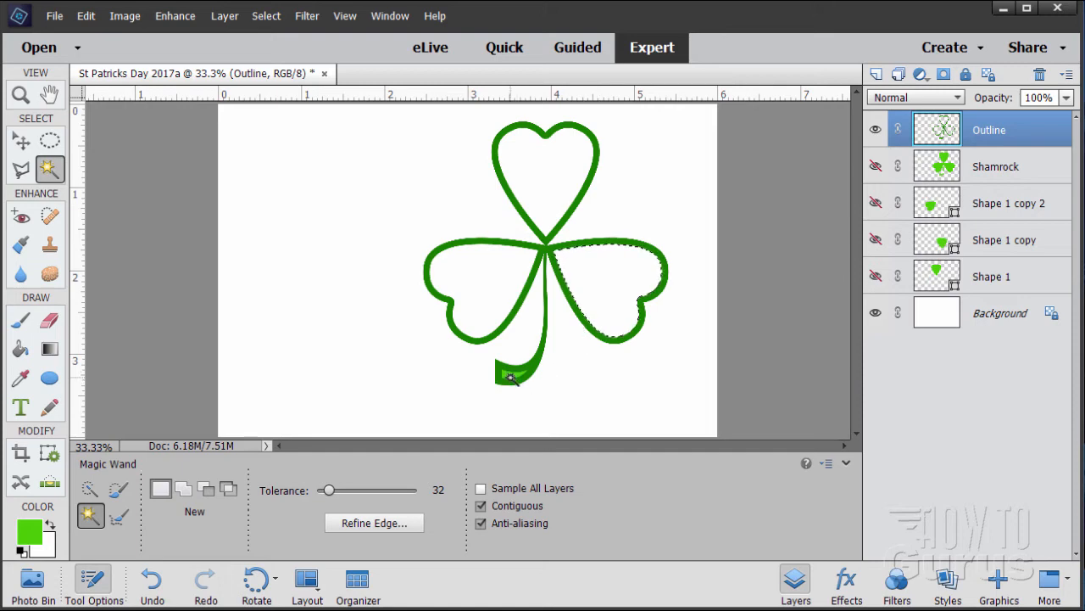
key("Delete")
left_click(266, 16)
left_click(280, 45)
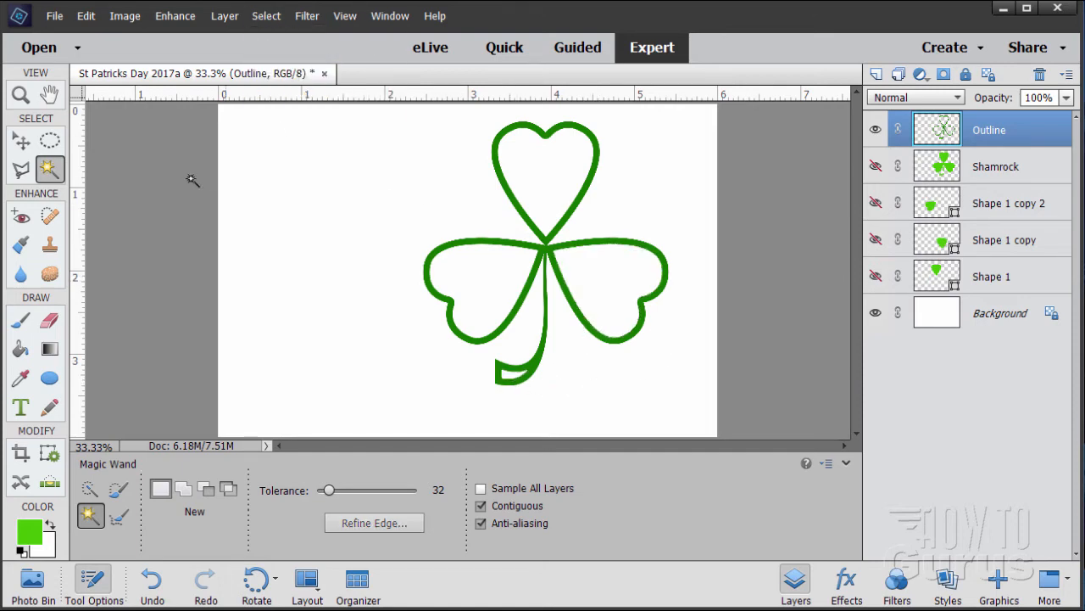
Step: Show the Shamrock layer again and add a drop shadow with a size of 1 px to the Outline layer
left_click(22, 142)
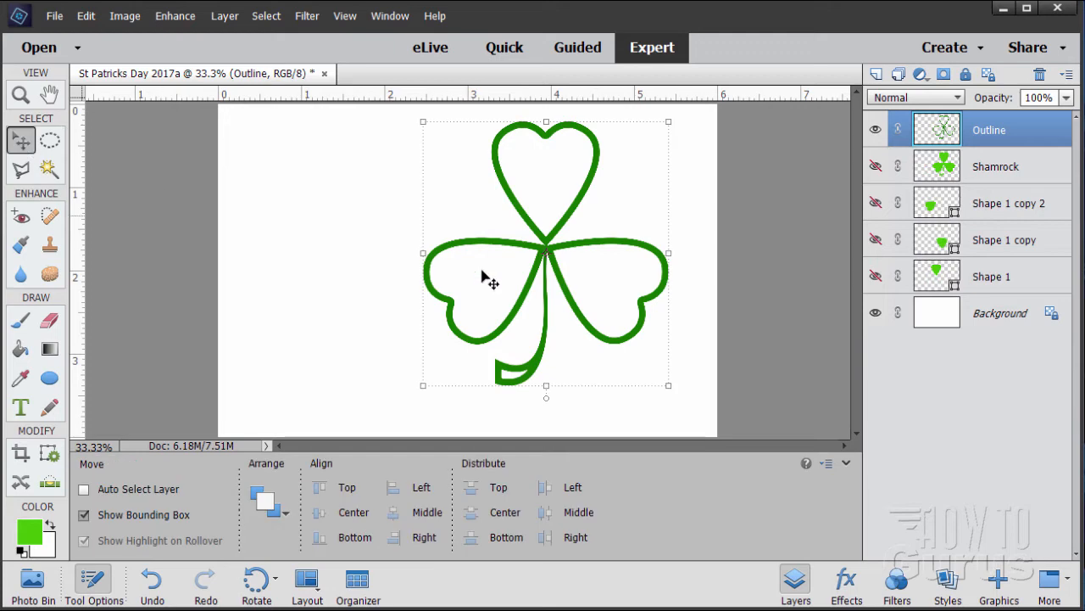
left_click(875, 166)
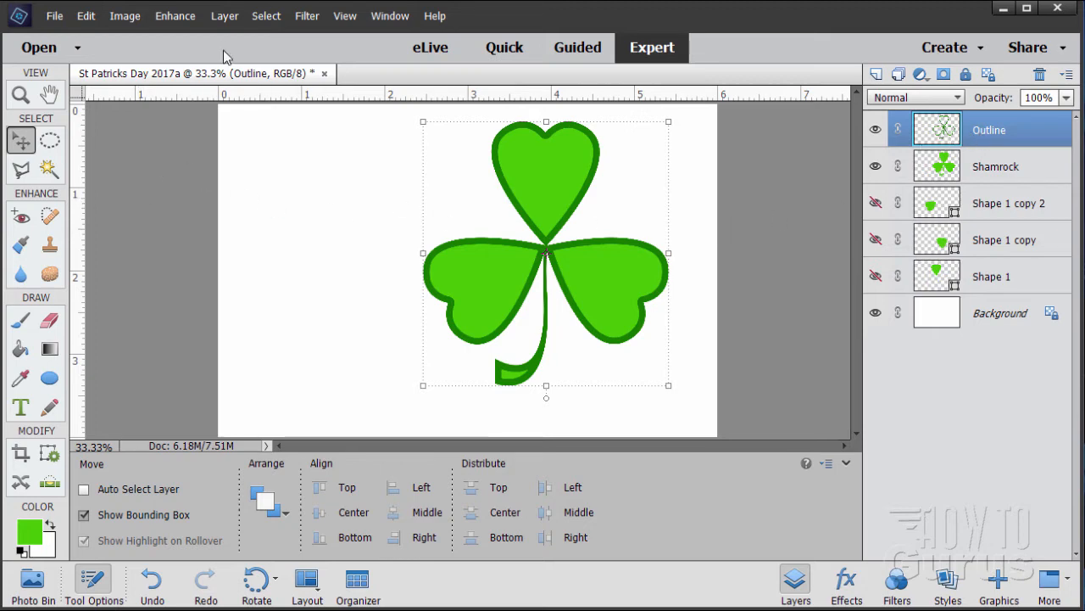
left_click(224, 17)
mouse_move(261, 105)
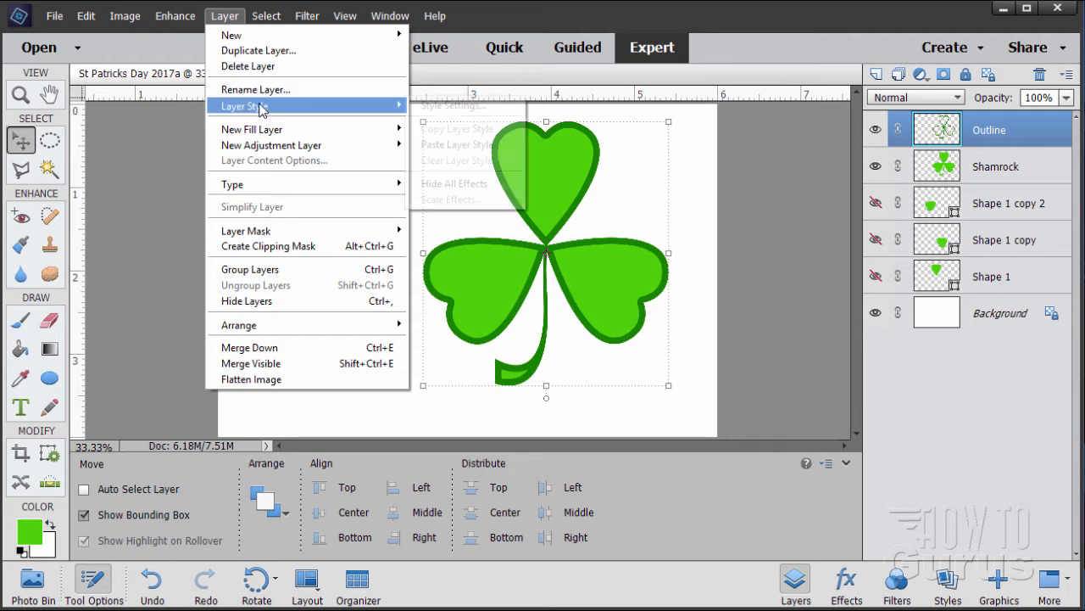
left_click(431, 106)
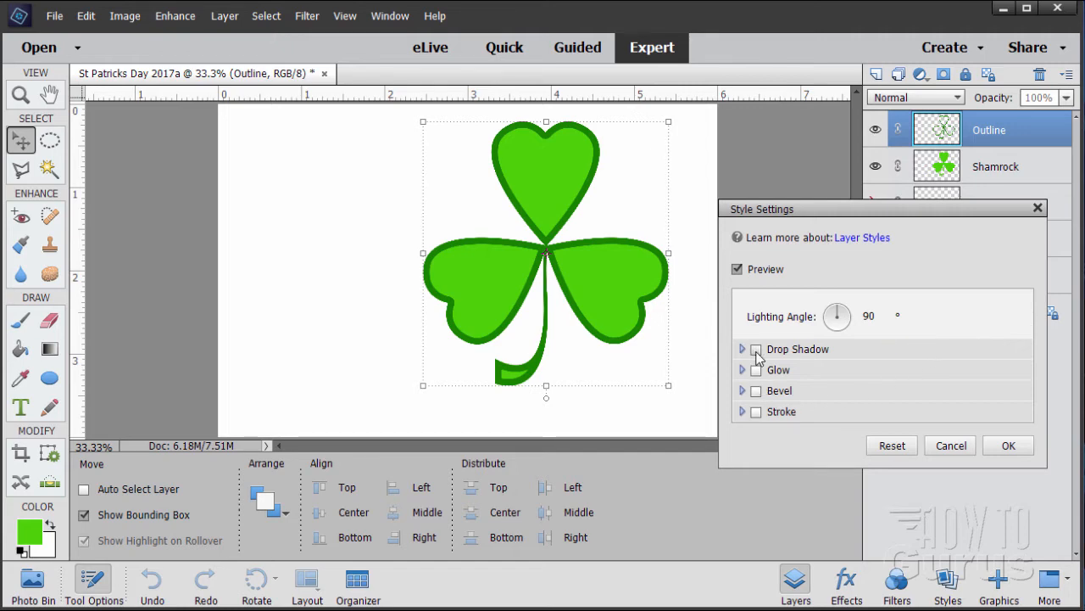
left_click(755, 349)
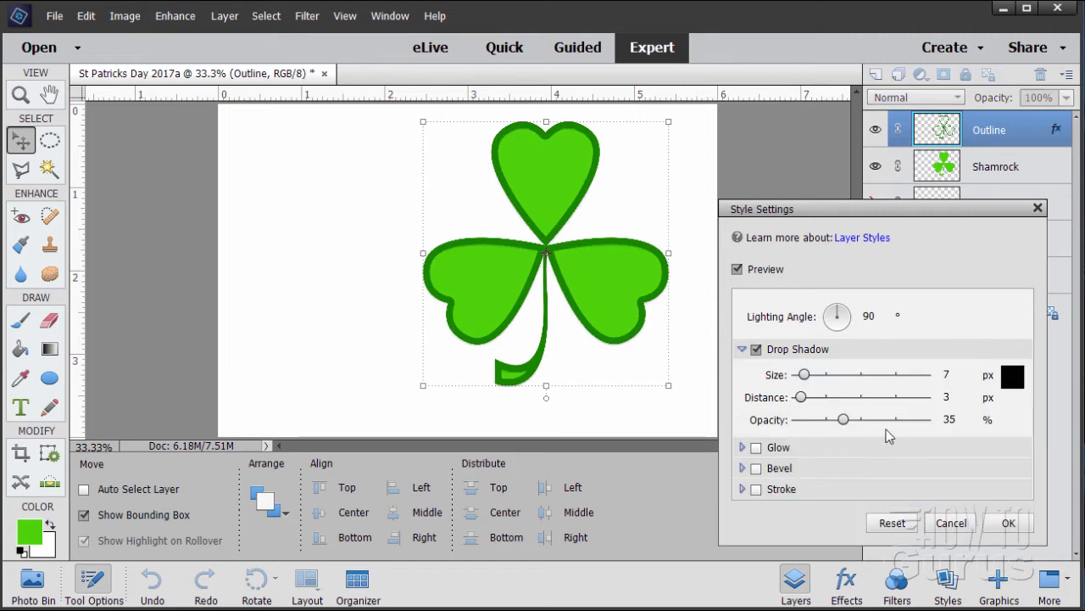
left_click(946, 375)
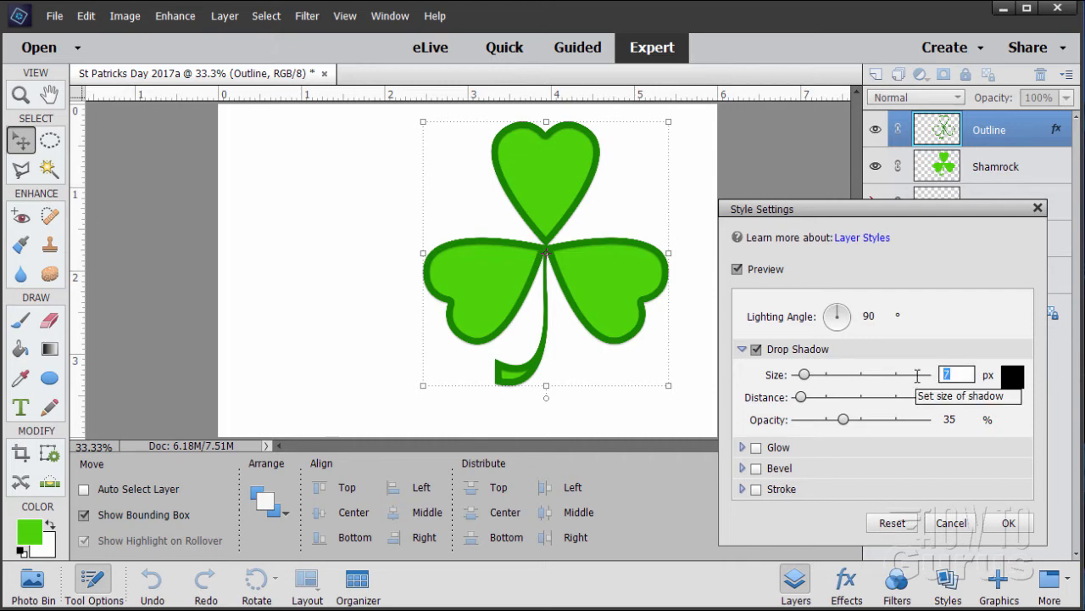
type("1")
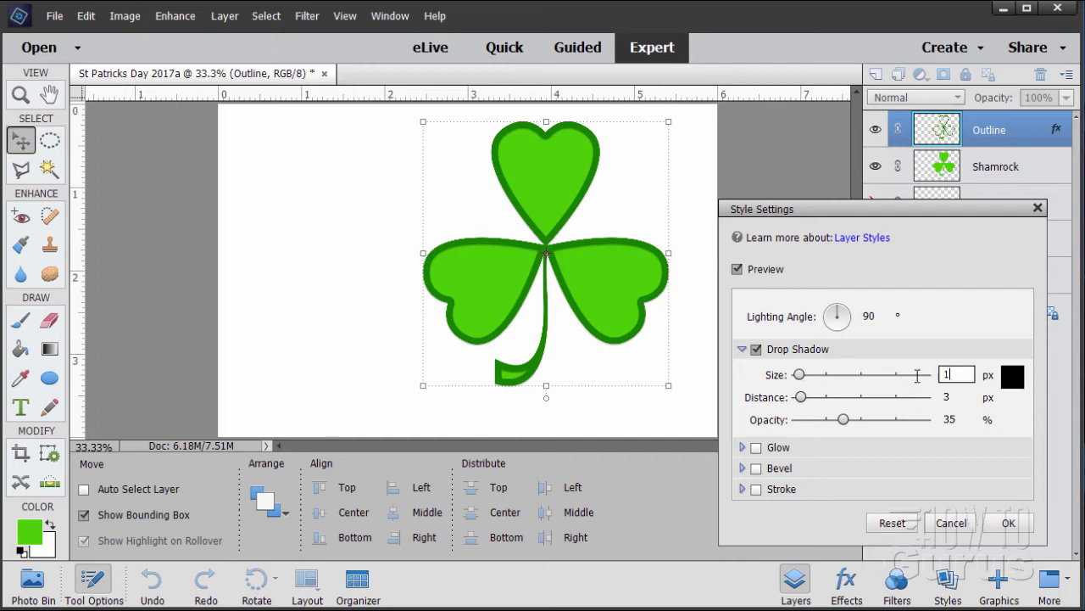
left_click(871, 451)
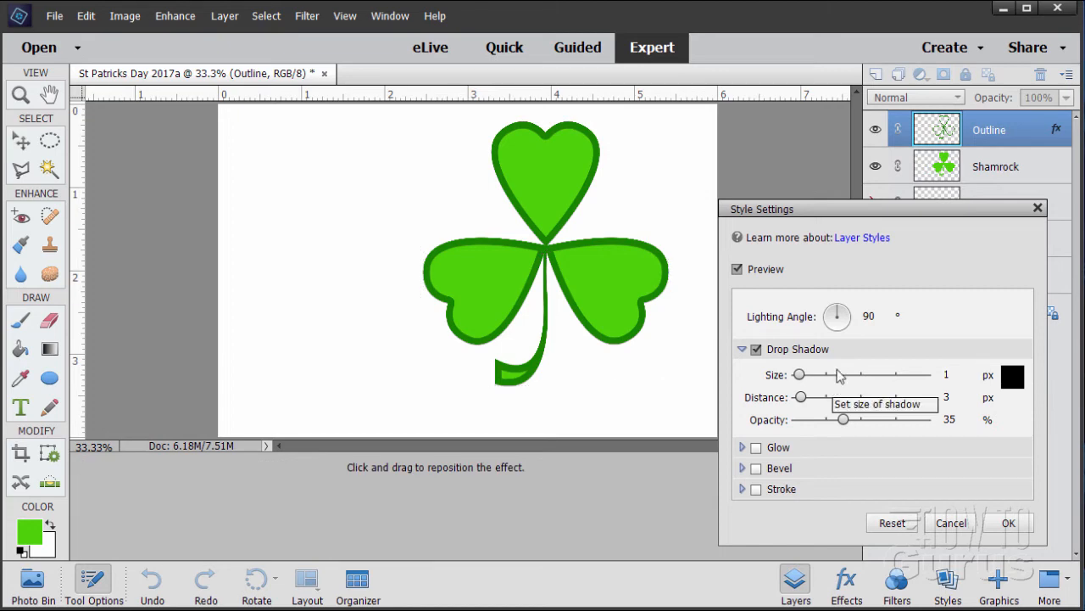
Step: Set the drop shadow's opacity to 70% and the lighting angle to 130°, and apply the style to the Outline layer
left_click(959, 418)
left_click_drag(963, 419, 922, 422)
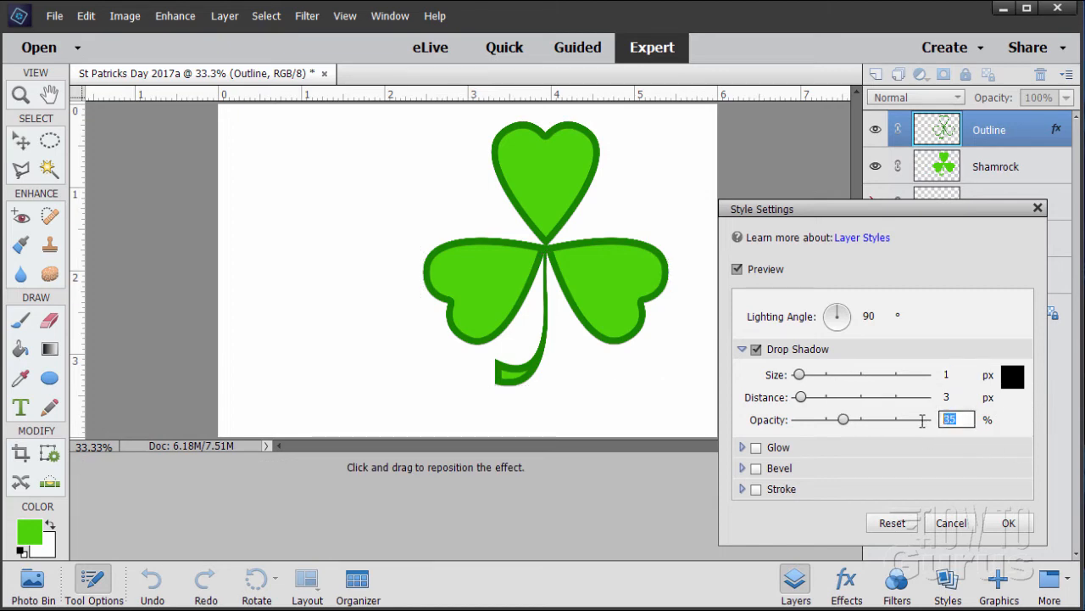
type("70")
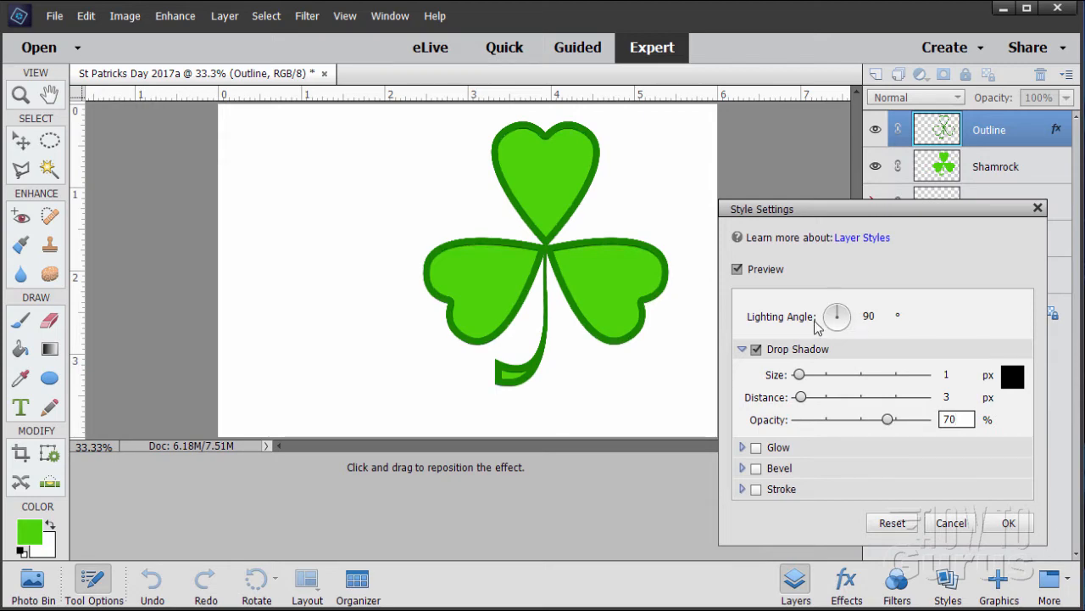
left_click_drag(838, 314, 832, 311)
left_click(881, 315)
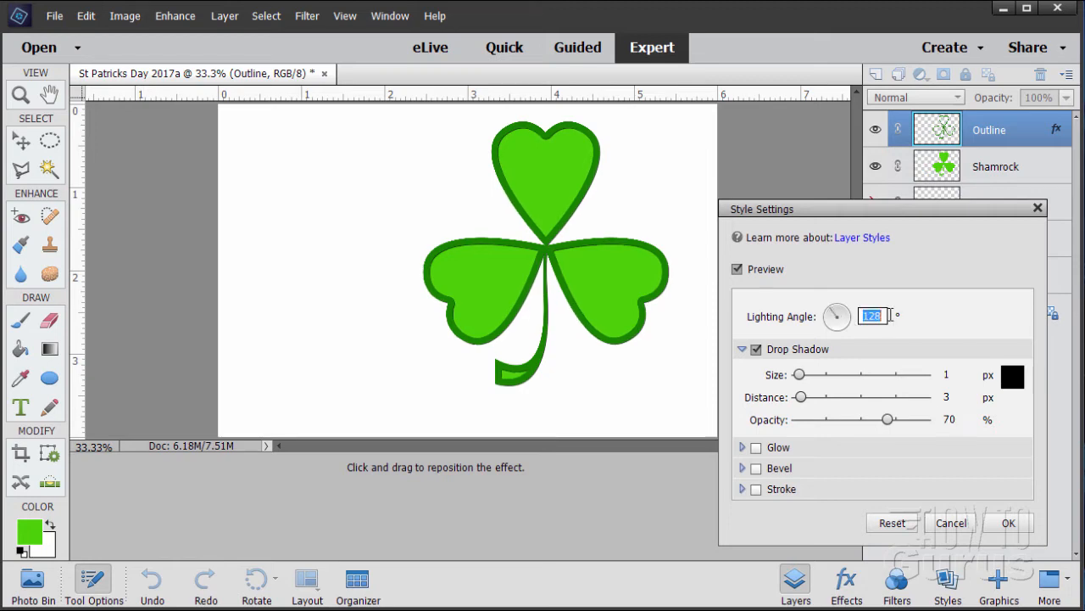
type("130")
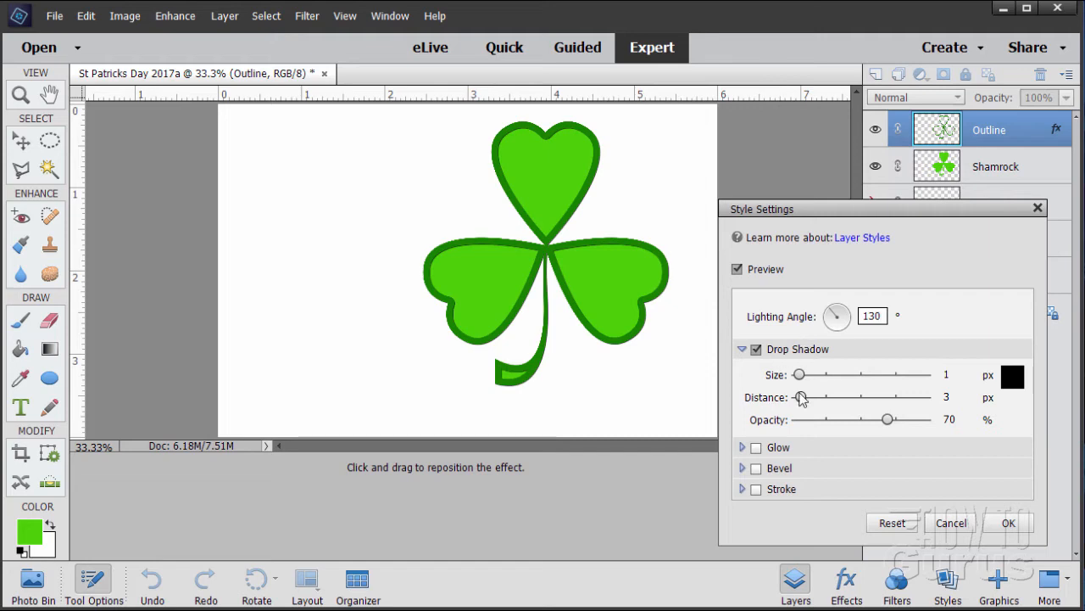
left_click(1009, 523)
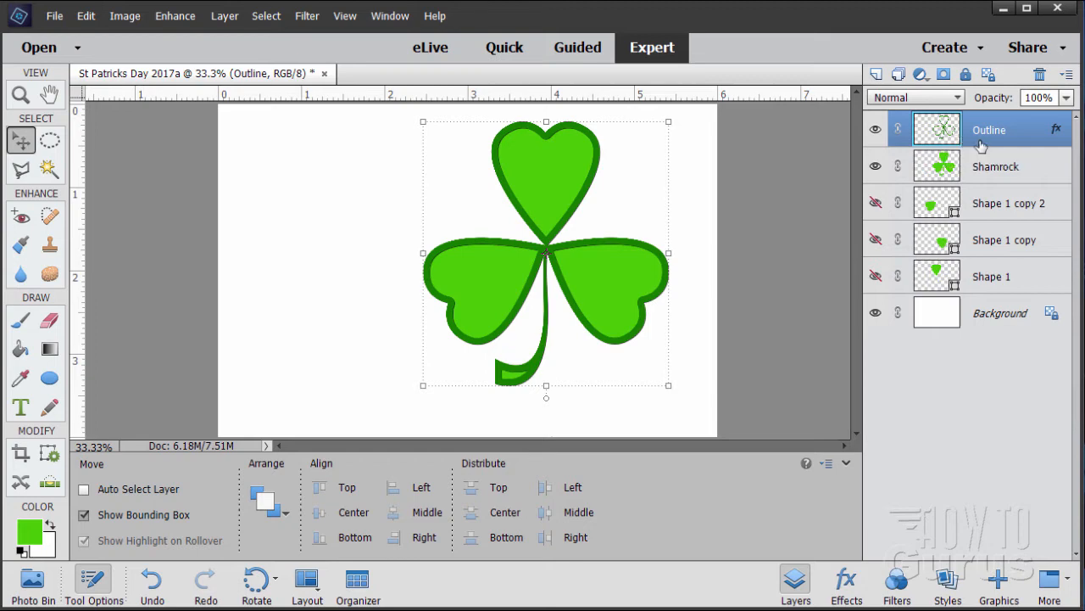
Step: Stack ten successive duplicates of the Outline layer, each offset slightly up and to the left, and delete the topmost copy
key("ctrl+j")
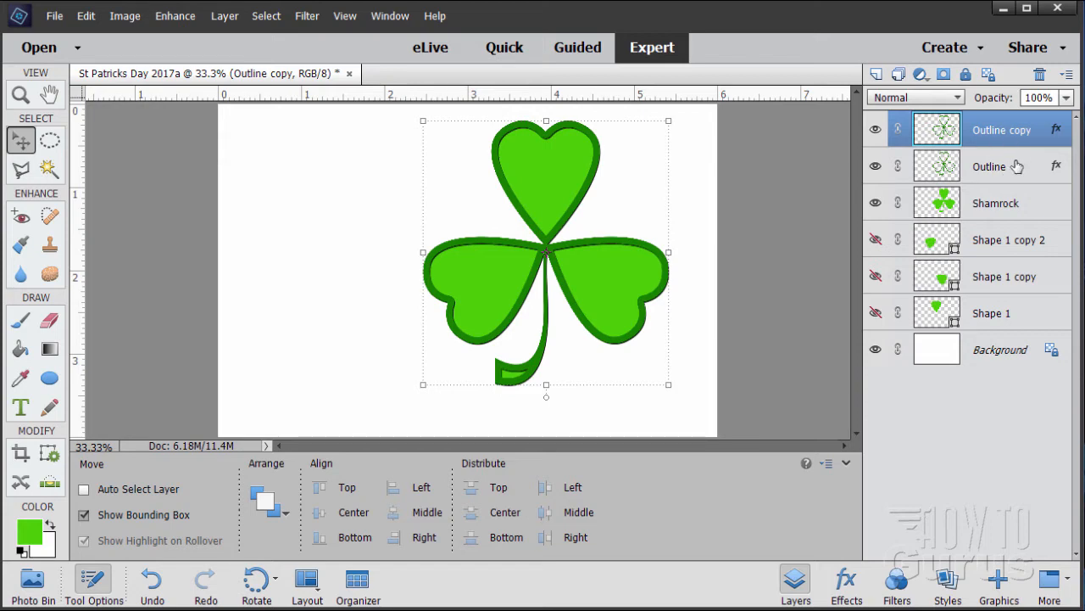
key("ctrl+j")
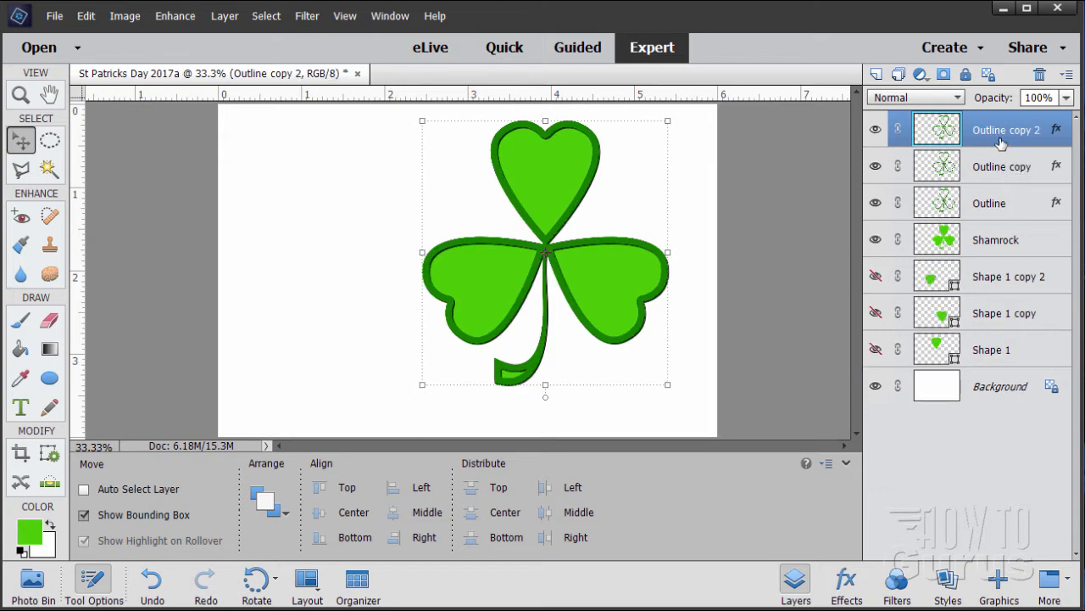
key("ctrl+j")
key("ctrl+j")
key("ctrl+j")
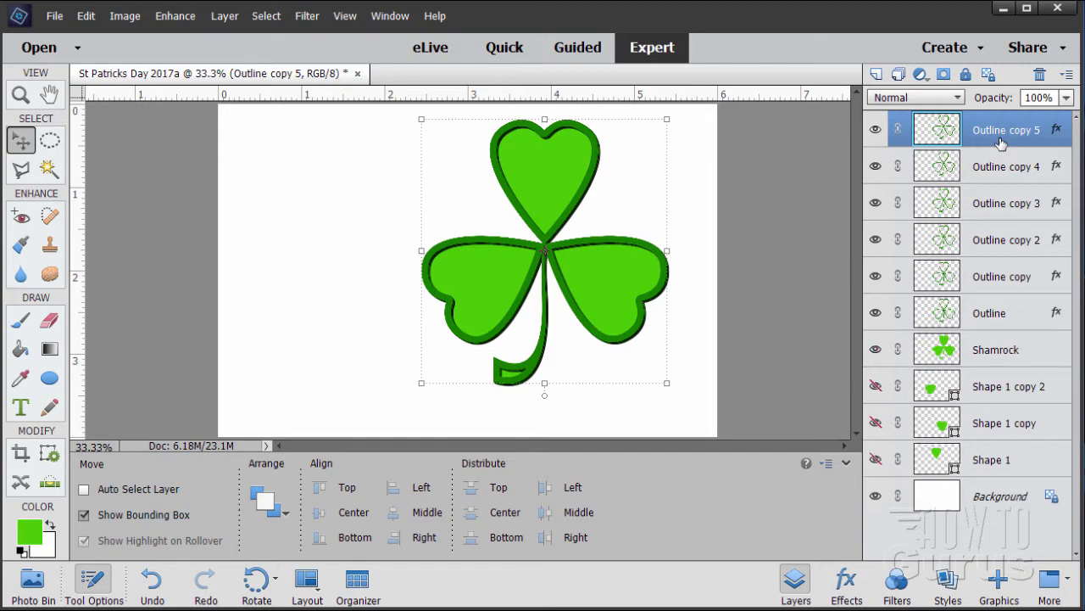
key("ctrl+j")
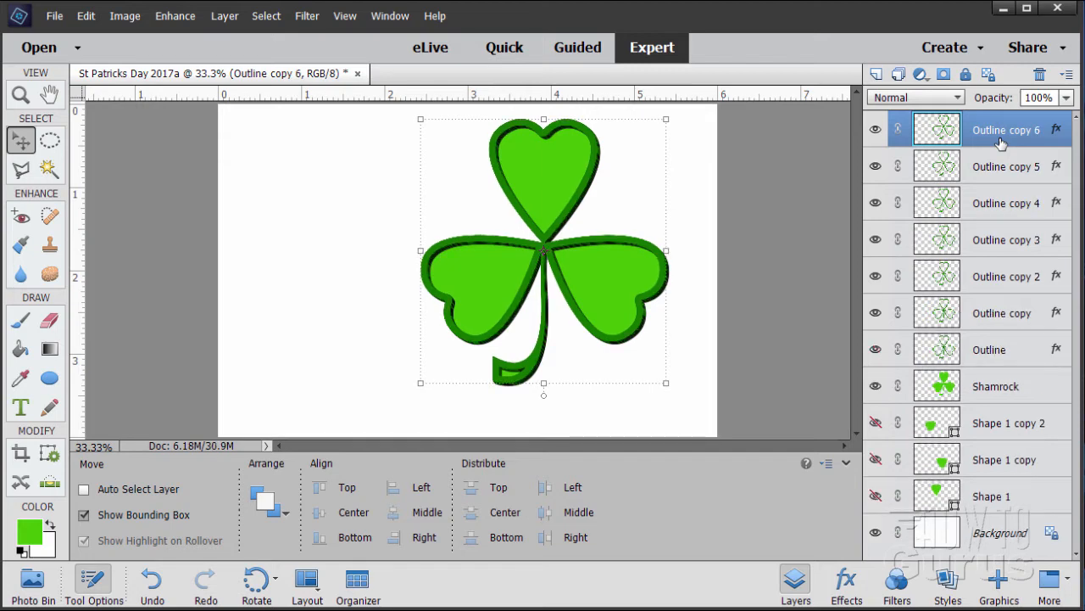
key("ctrl+j")
key("ctrl+j")
key("ctrl+j")
key("ctrl+j")
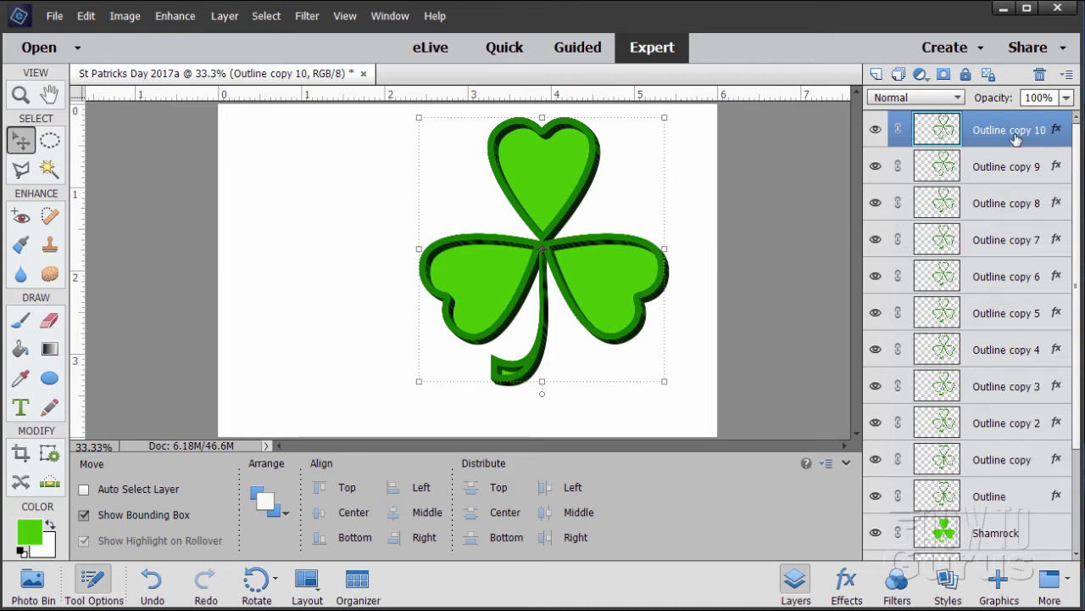
left_click(1041, 76)
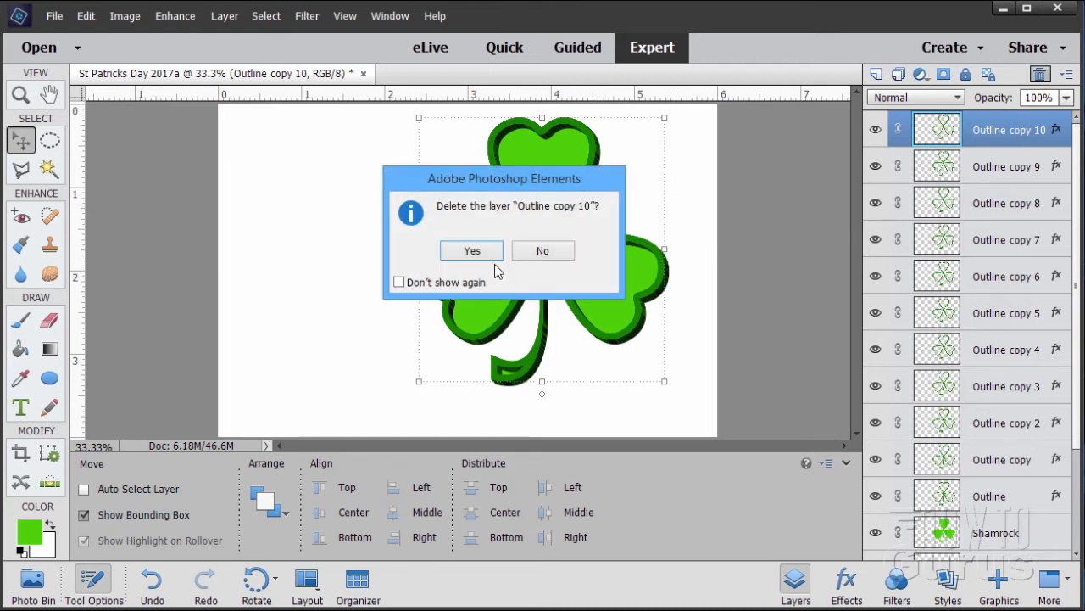
left_click(451, 250)
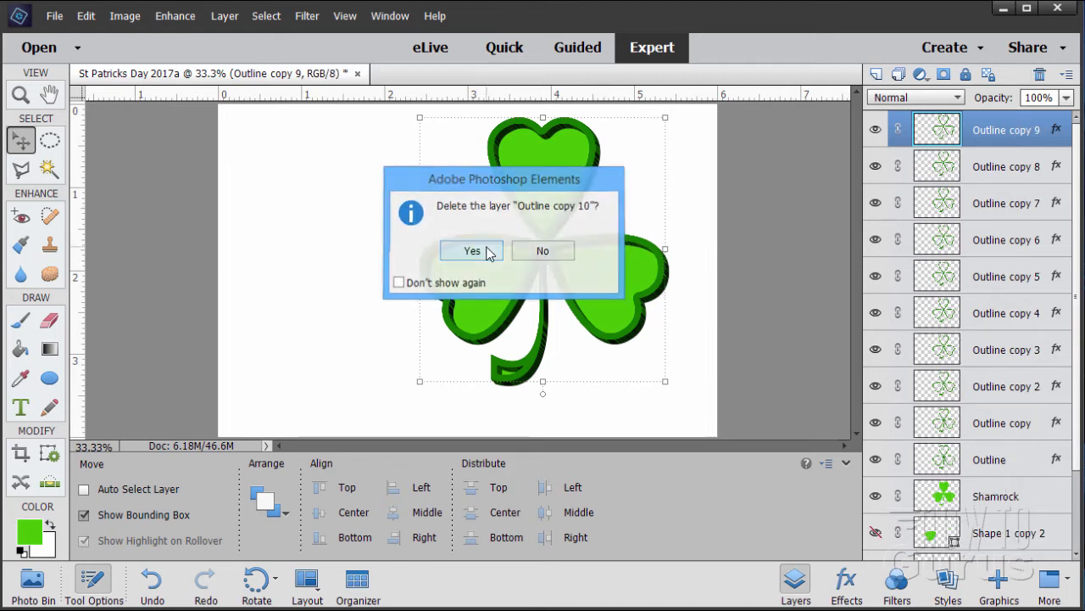
Step: Delete the Outline copy 9 layer and merge all the remaining Outline layers, from Outline copy 8 down to Outline, into one
left_click(1040, 74)
left_click(474, 251)
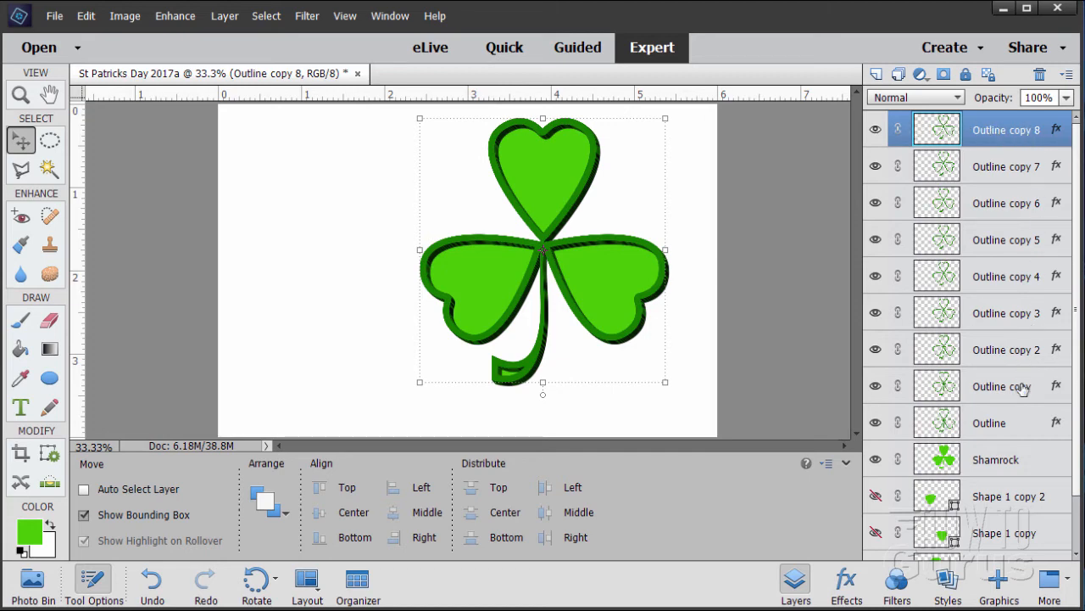
left_click(1008, 421, "shift")
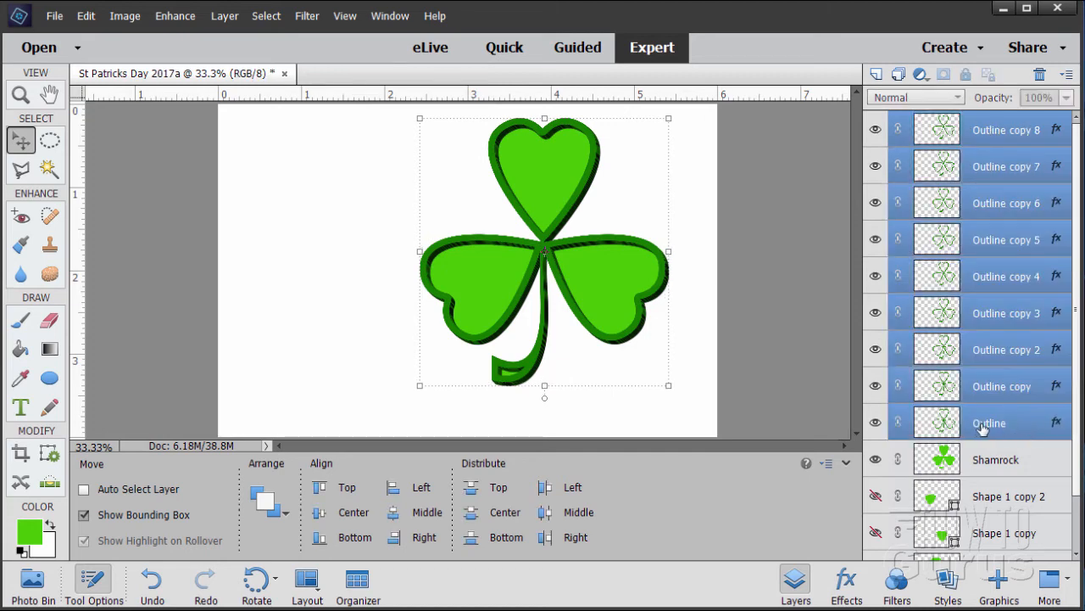
right_click(997, 246)
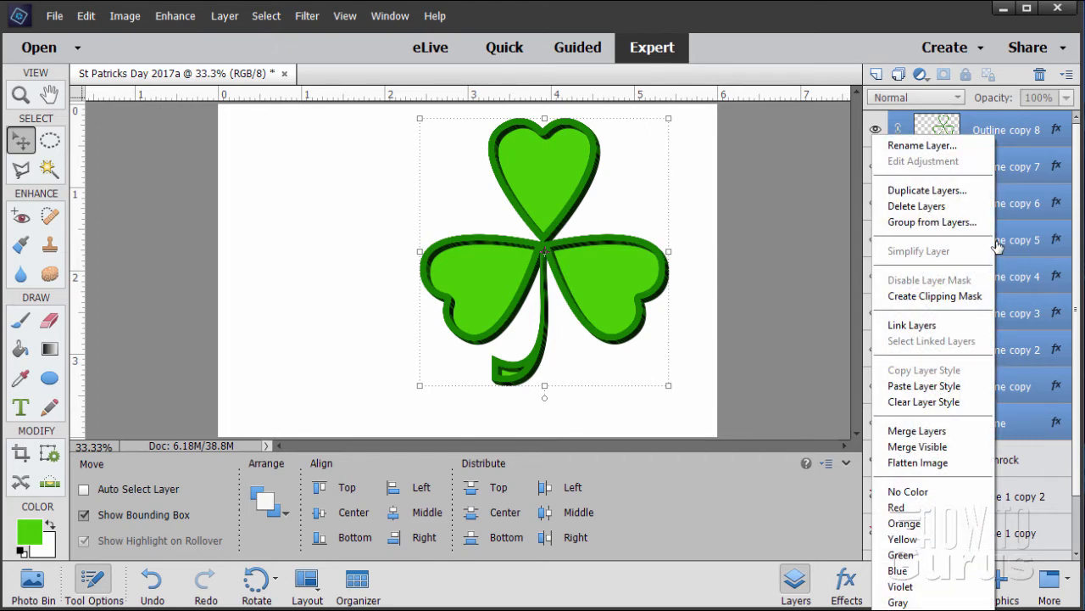
left_click(936, 432)
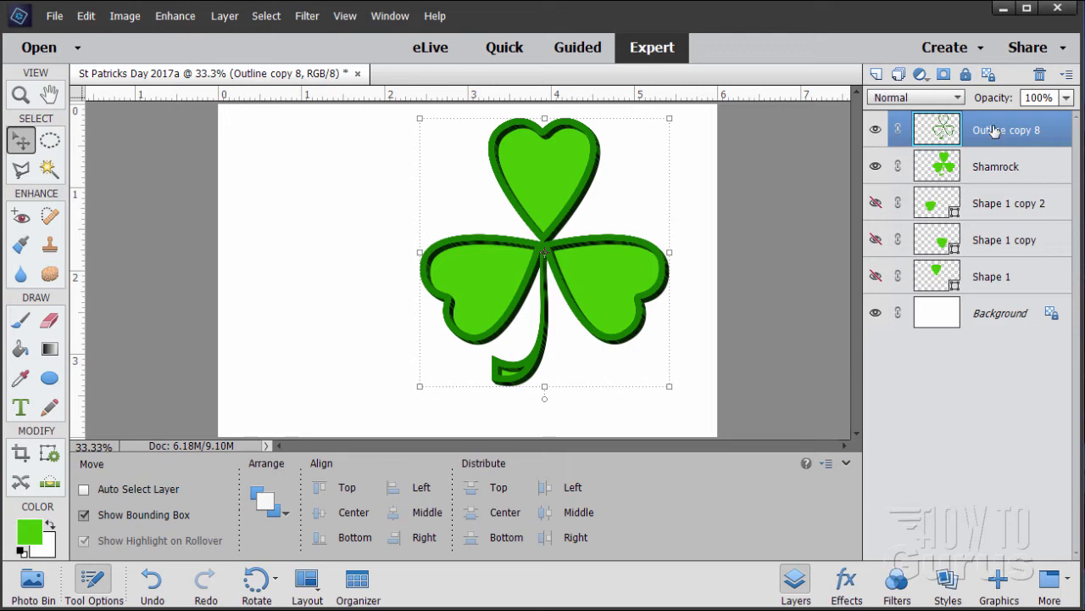
Step: Compare the merged outline with the Shamrock layer by briefly hiding and showing each one in turn
left_click(876, 129)
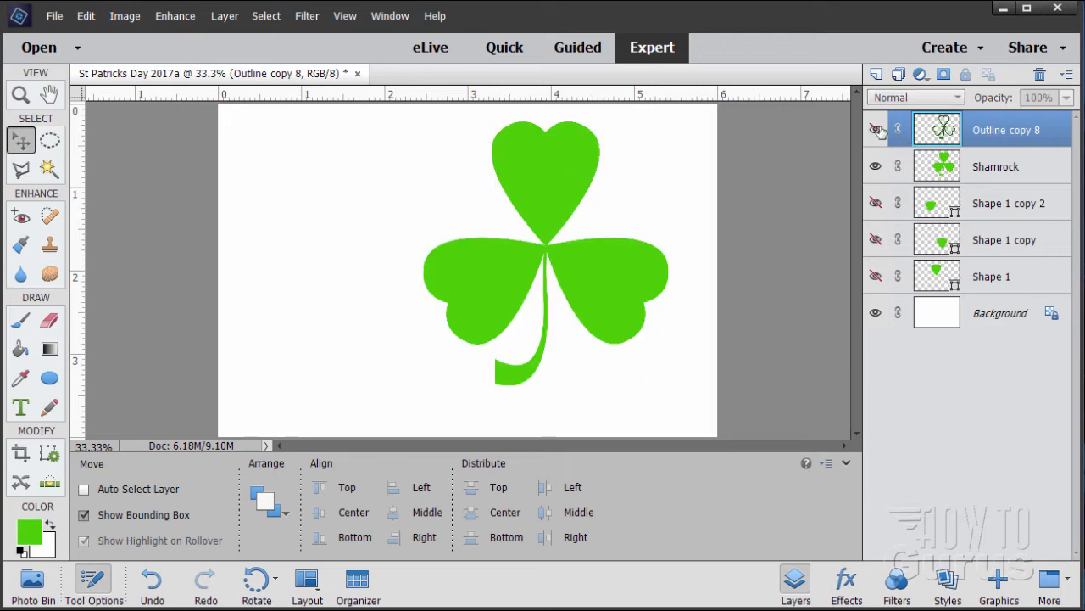
left_click(876, 129)
left_click(875, 166)
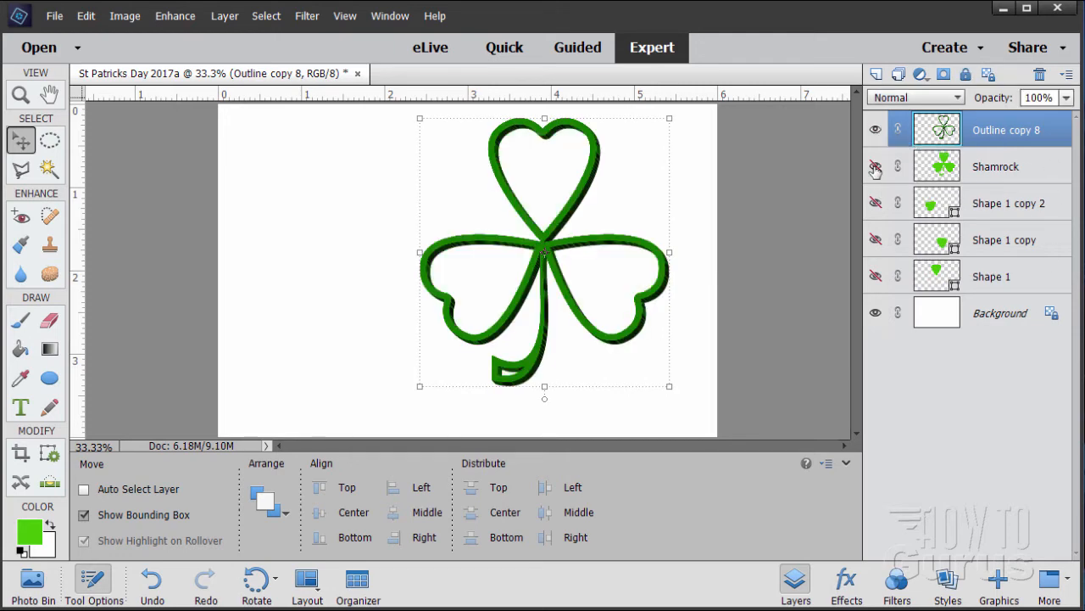
left_click(875, 167)
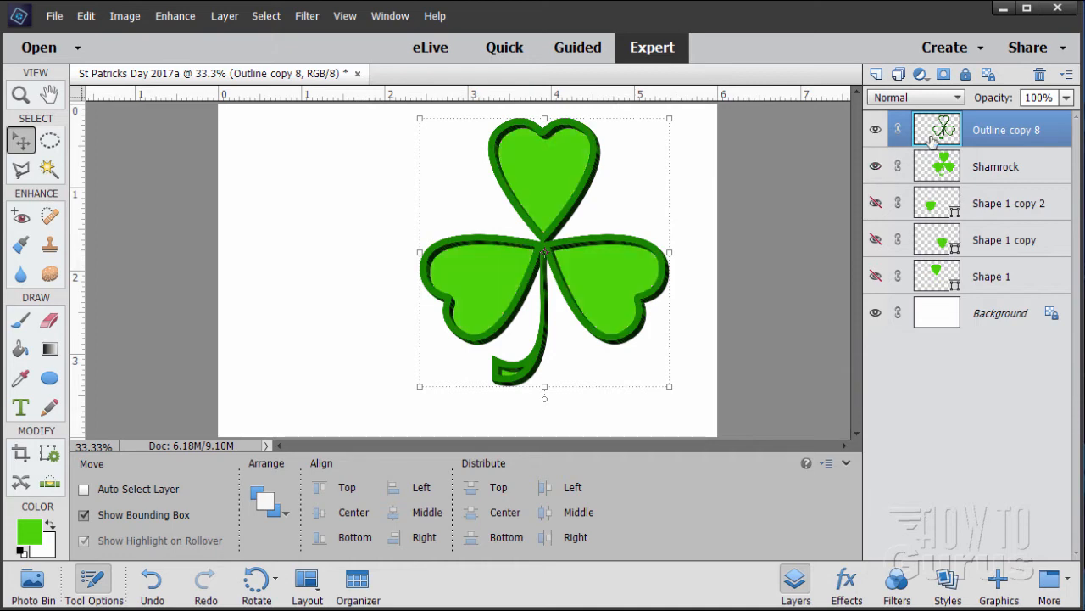
Step: Examine the stacked shadow edges of the merged outline closely on the left leaf, and return to the whole image
left_click(21, 95)
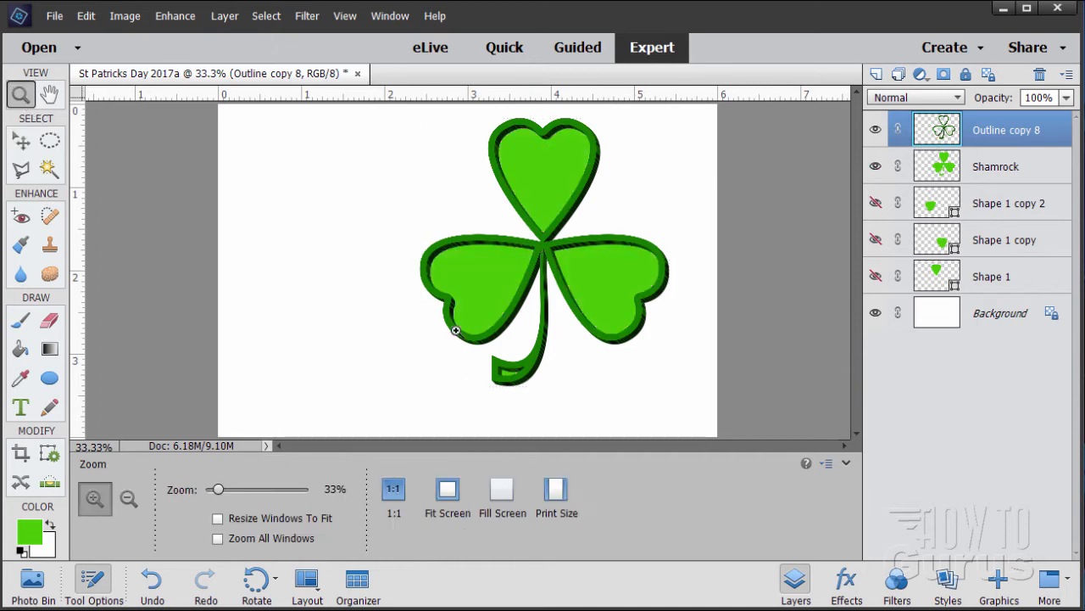
left_click(450, 283)
left_click(441, 258)
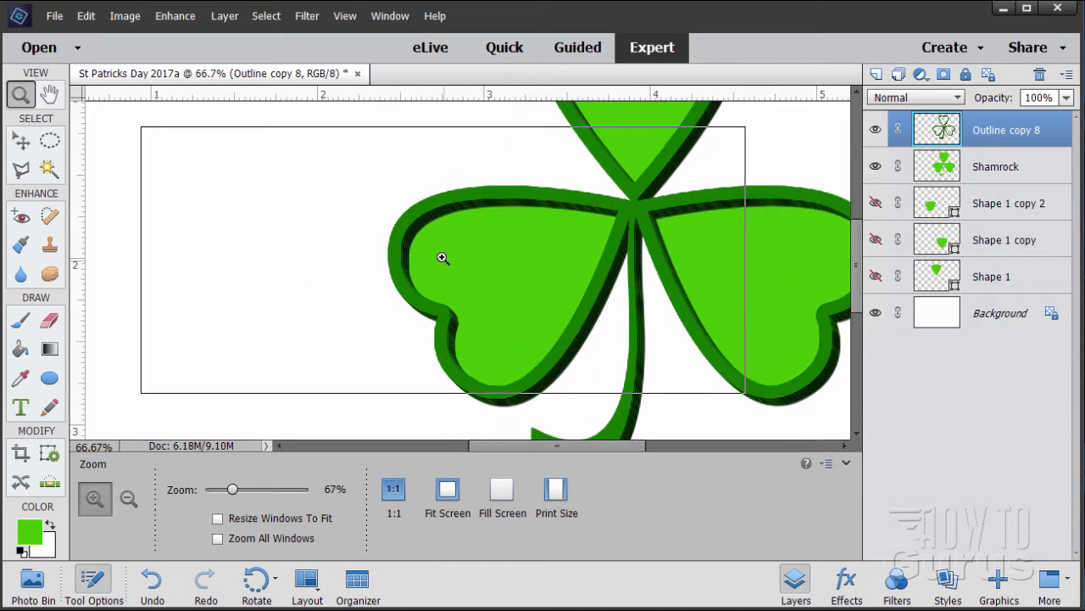
left_click(436, 253)
left_click(435, 253)
left_click(436, 253)
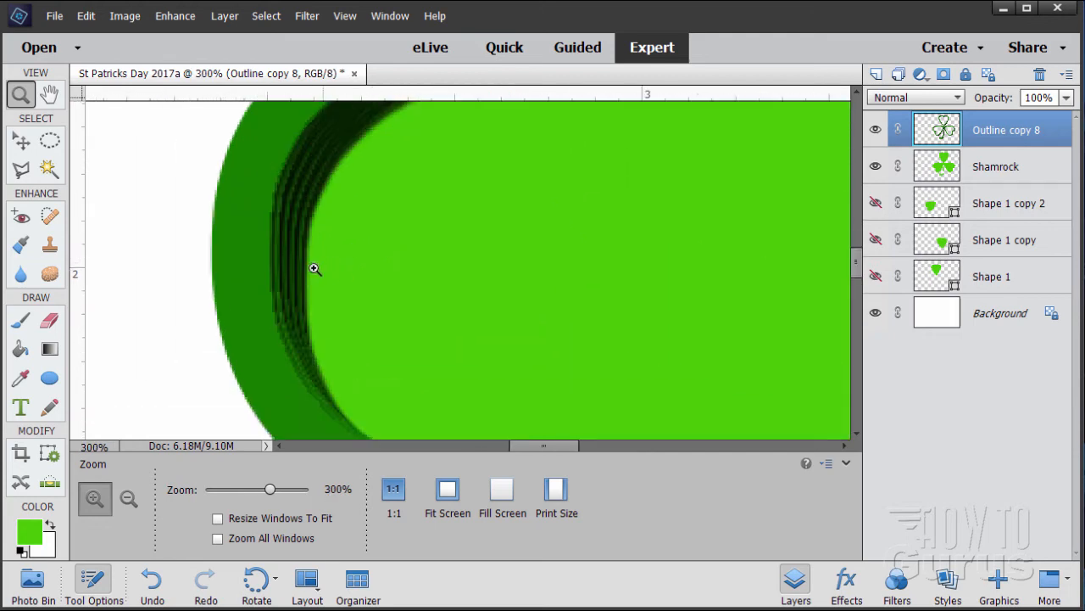
left_click(328, 197, "alt")
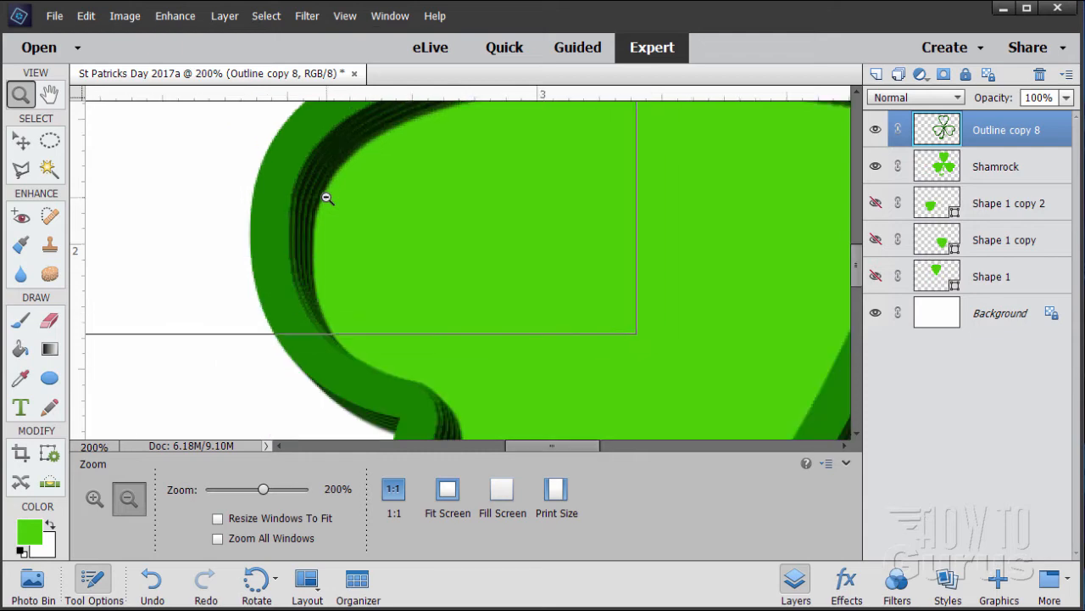
left_click(327, 197, "alt")
left_click(344, 16)
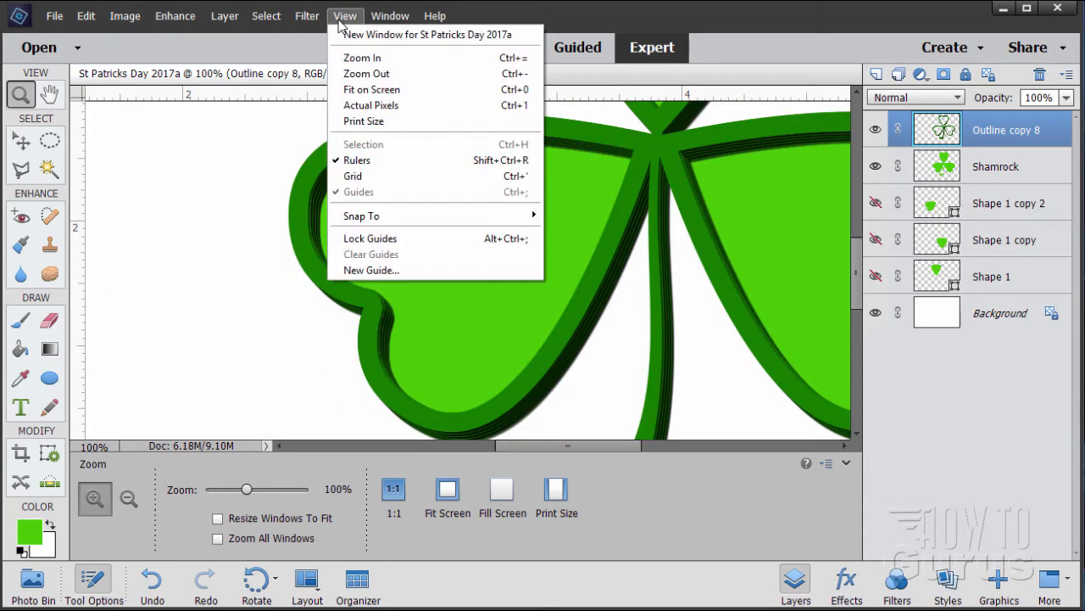
left_click(390, 90)
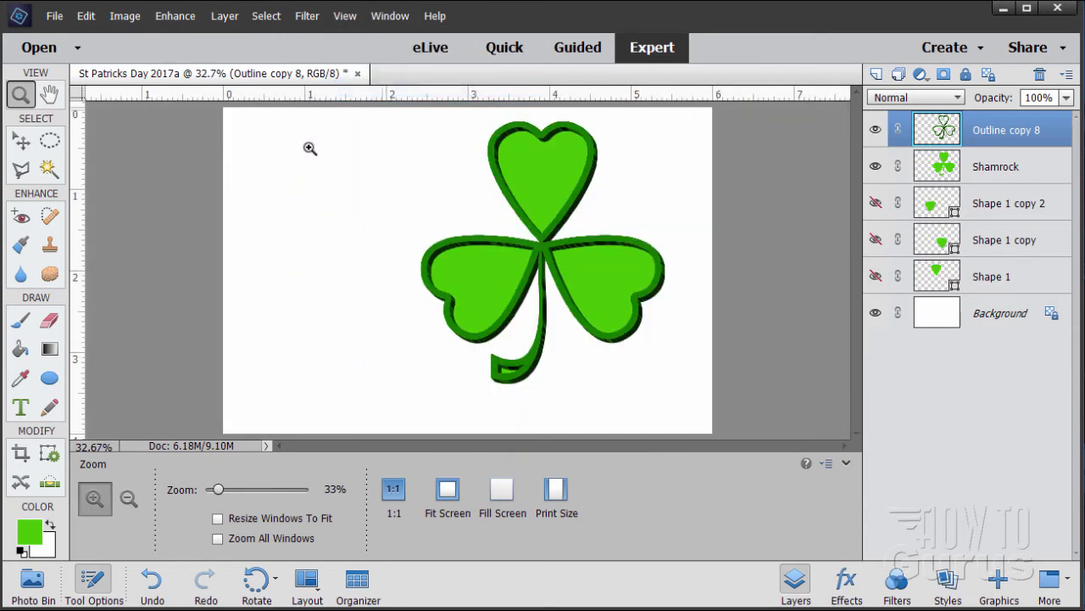
Step: Add a new blank layer directly above the Background layer
key("v")
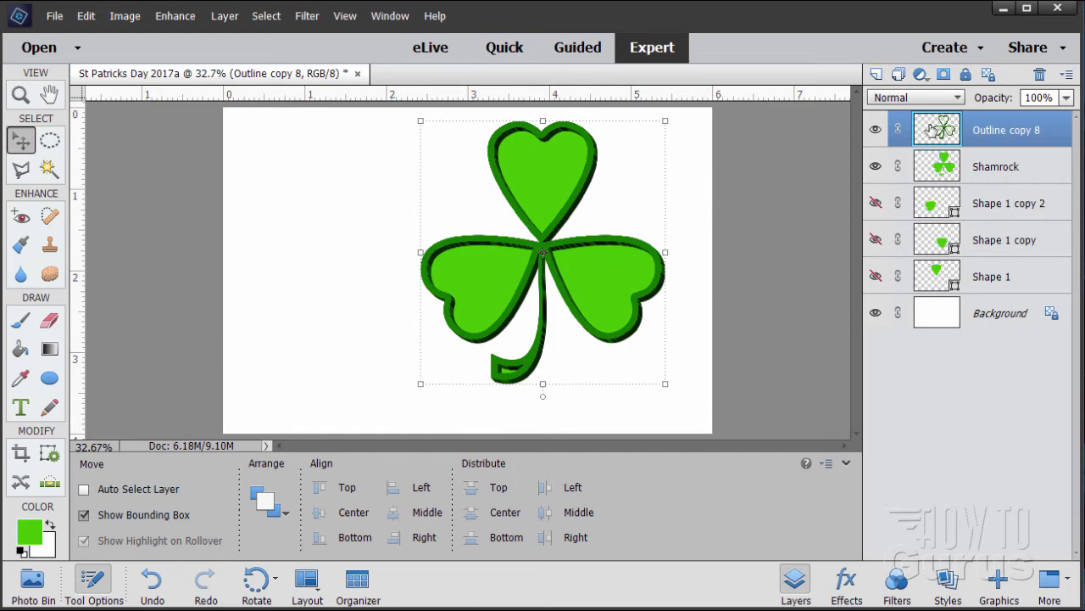
left_click(992, 317)
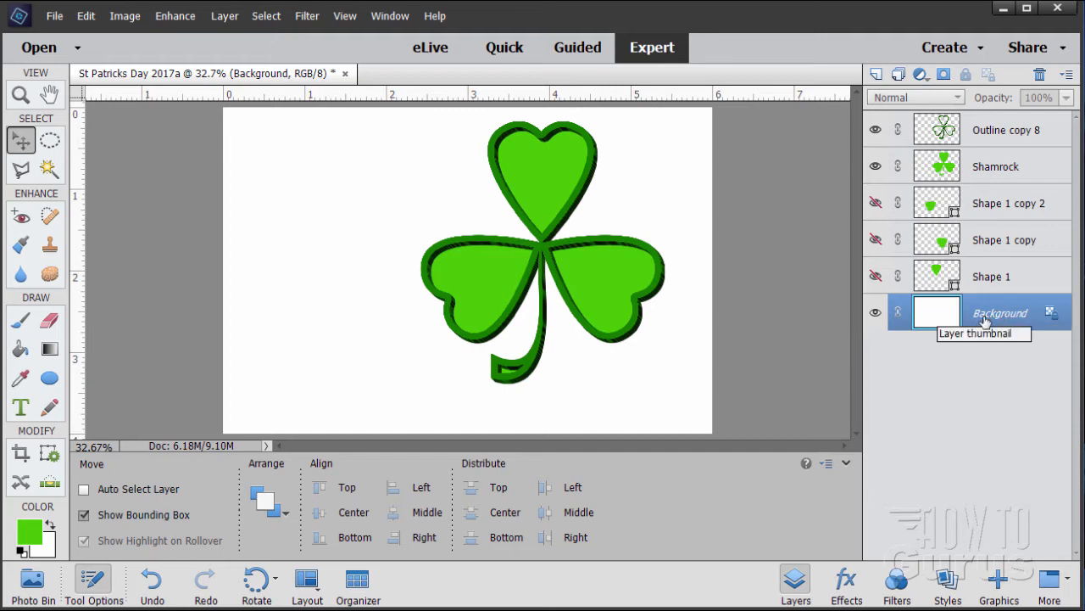
left_click(877, 74)
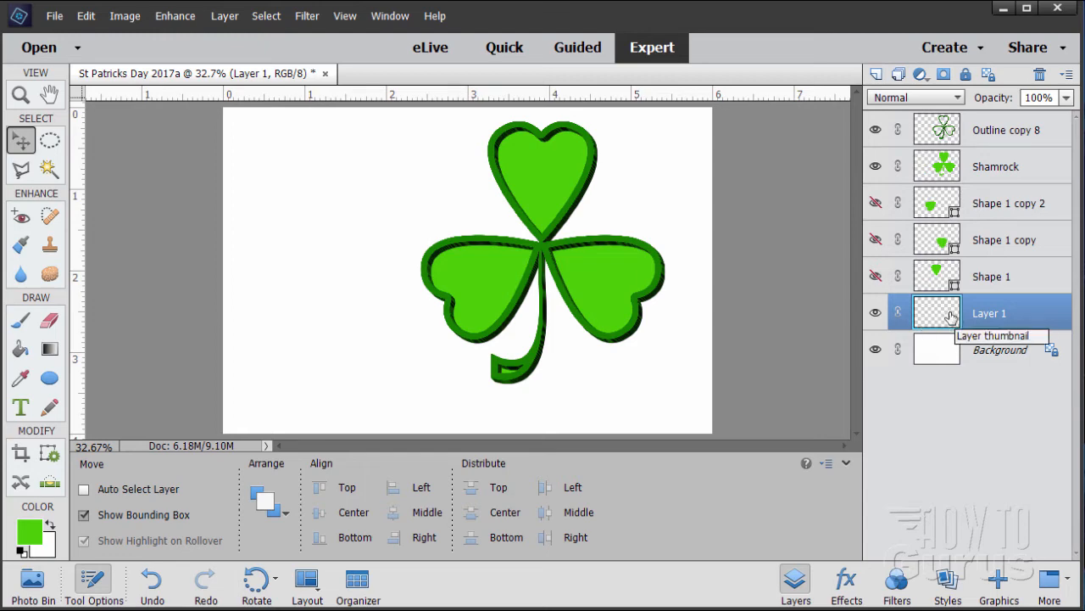
Step: Choose the Gradient tool and set its gradient to the Foreground to Background preset
left_click(49, 350)
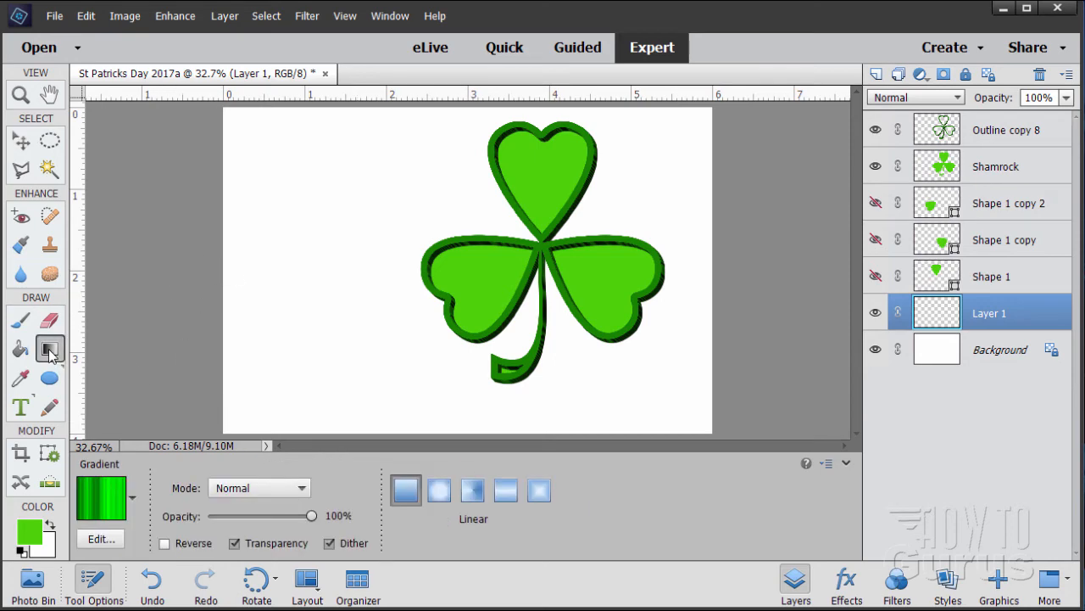
left_click(105, 537)
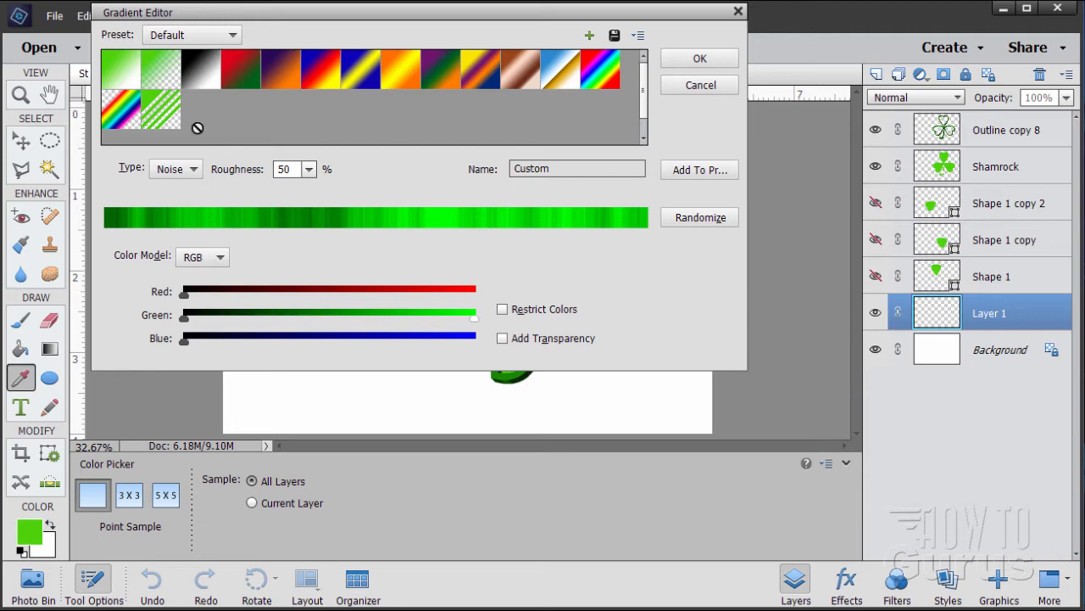
left_click(116, 81)
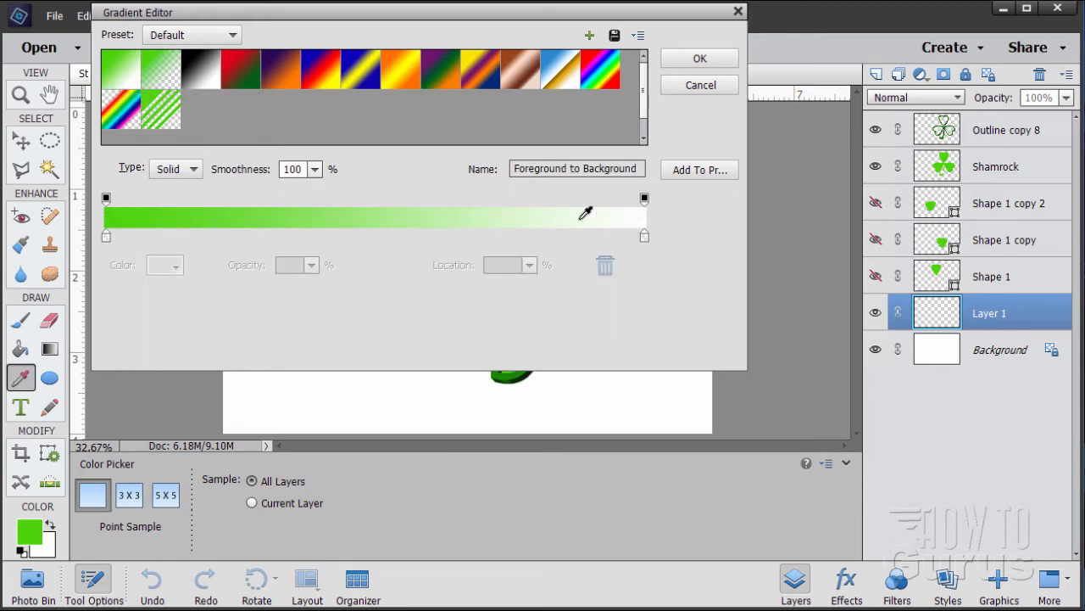
left_click(690, 63)
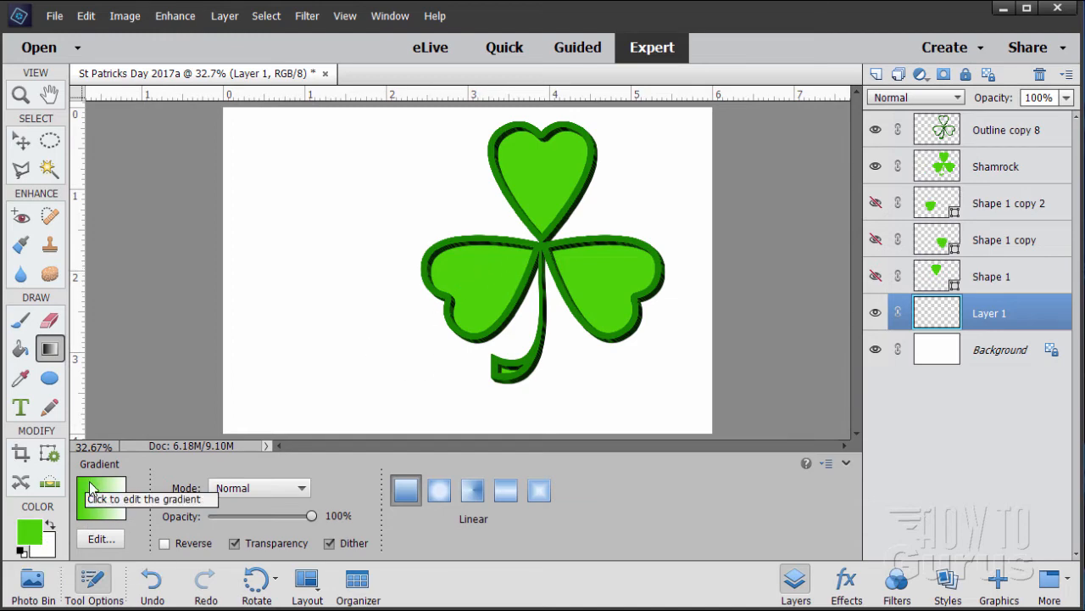
Step: Reset the foreground and background colors to their defaults, and sample the left leaf's light green as the foreground color
left_click(21, 551)
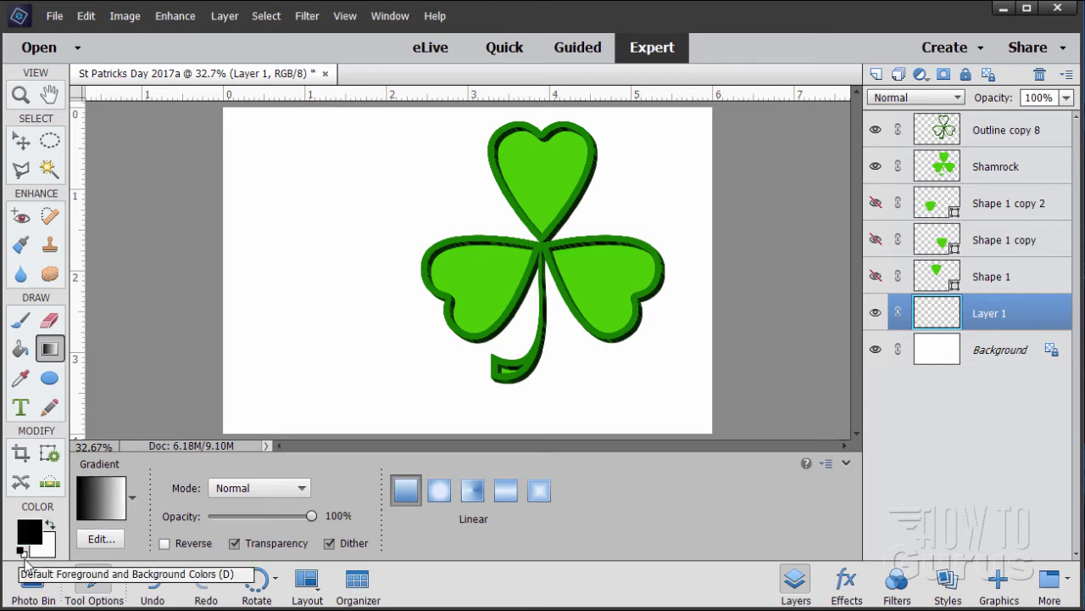
left_click(32, 534)
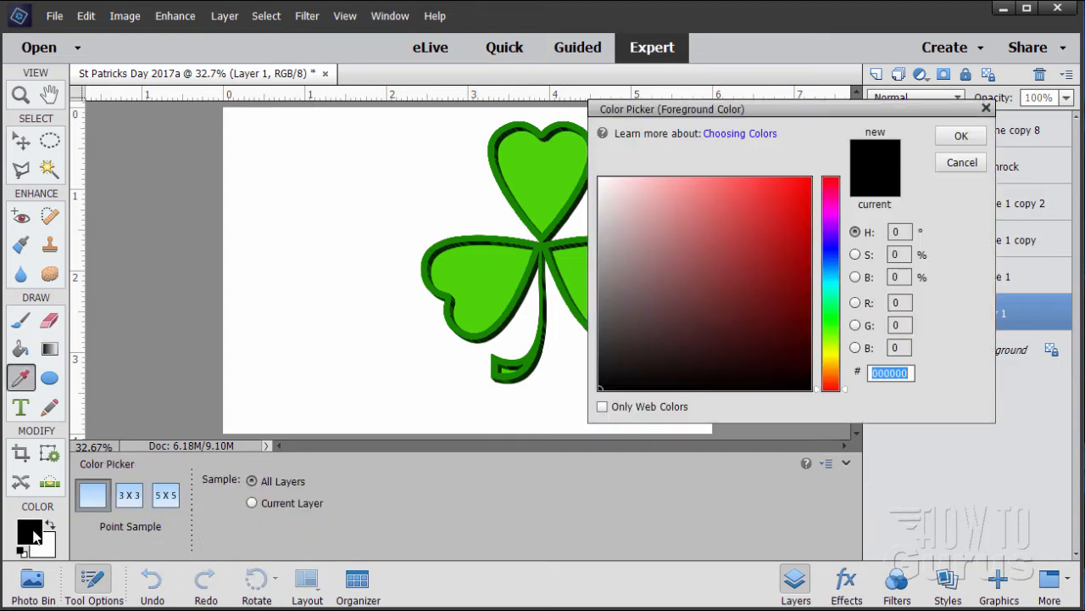
left_click(492, 276)
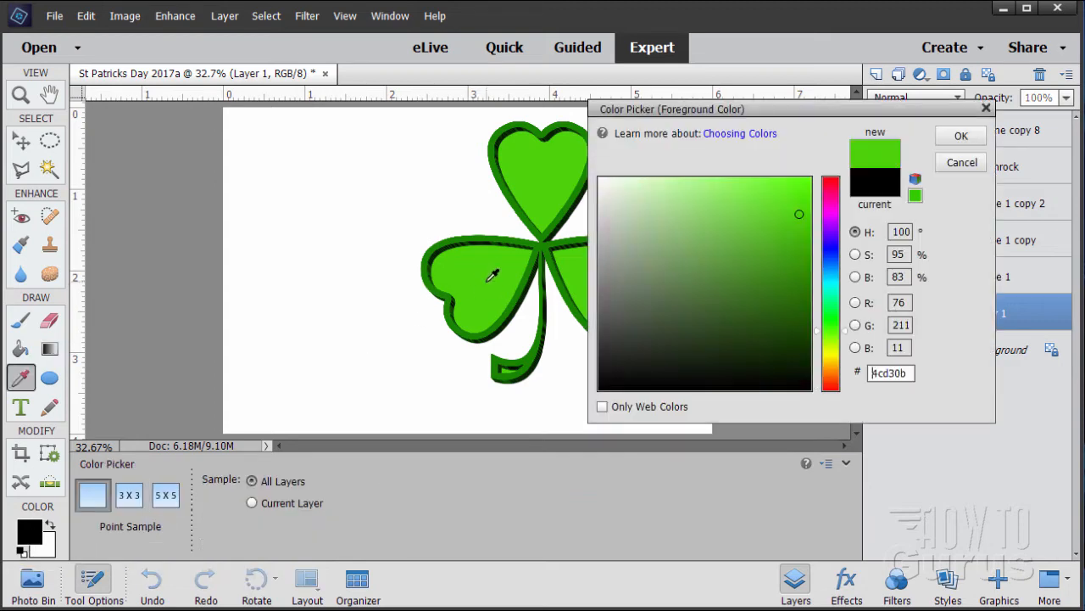
left_click(962, 136)
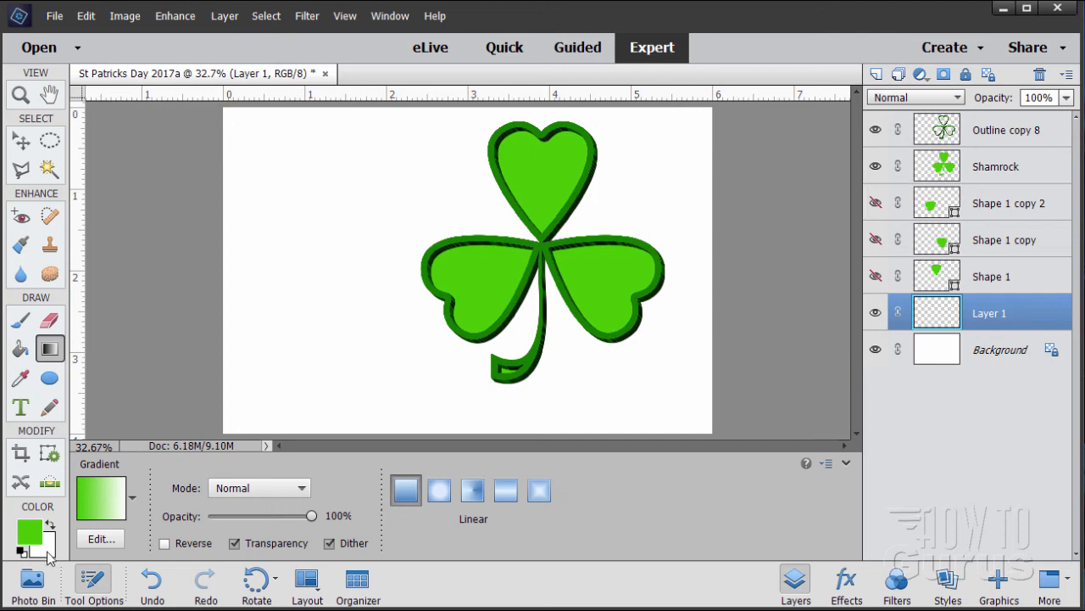
Step: Change the gradient type to Noise and reduce the red and blue maximums to zero, leaving only the green range
left_click(96, 503)
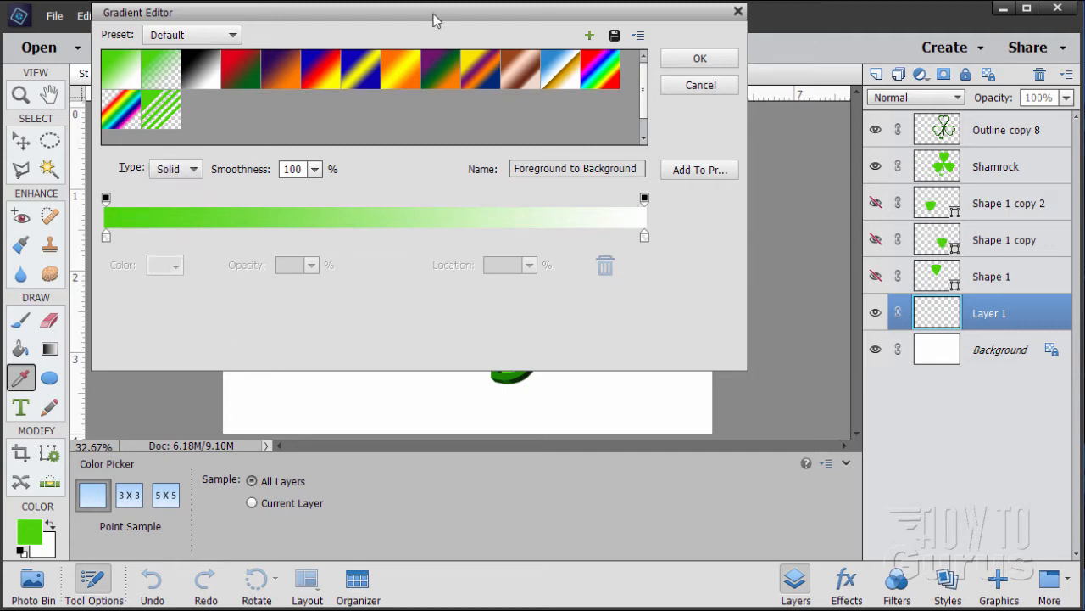
left_click_drag(434, 17, 473, 82)
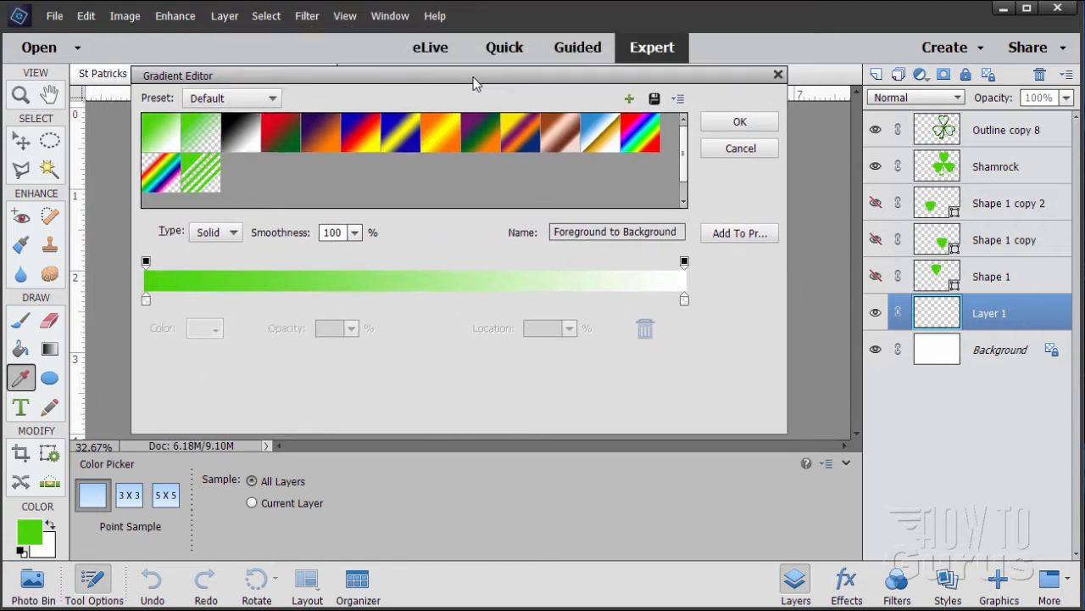
left_click(241, 236)
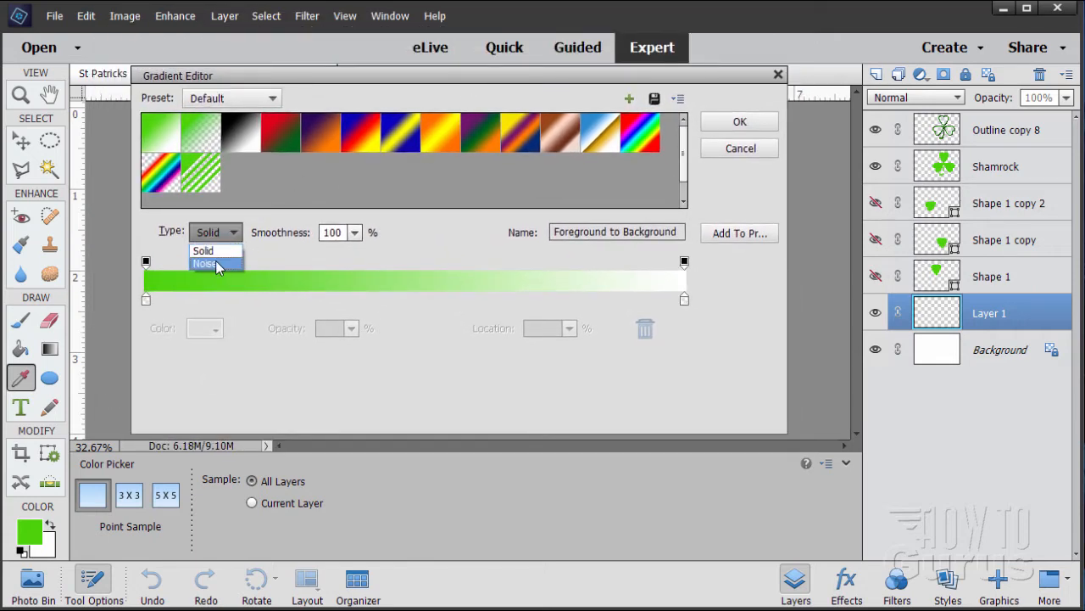
left_click(215, 260)
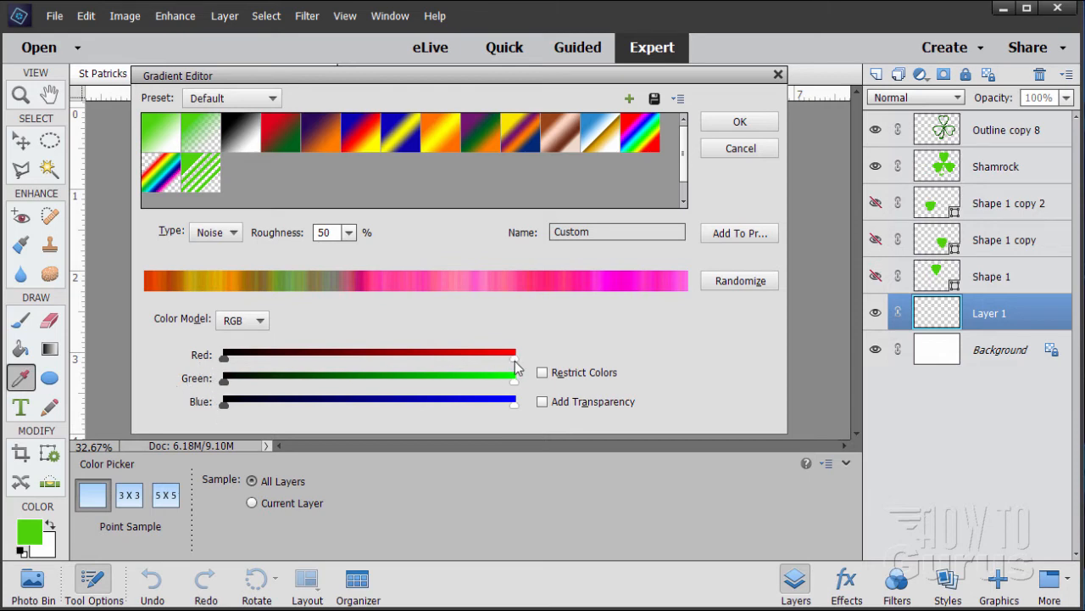
left_click_drag(514, 358, 216, 366)
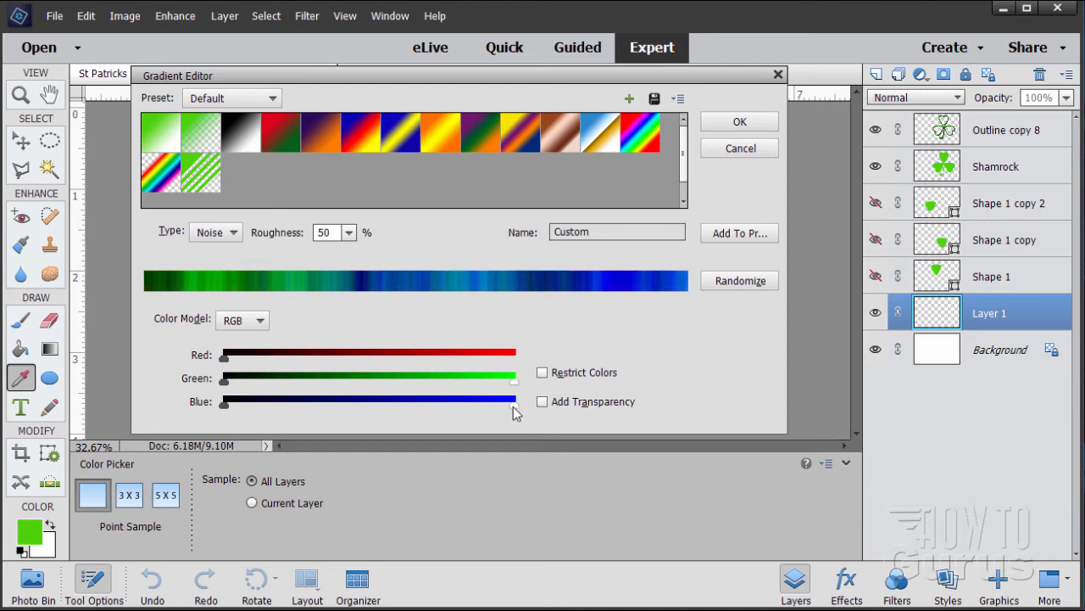
left_click_drag(514, 407, 216, 407)
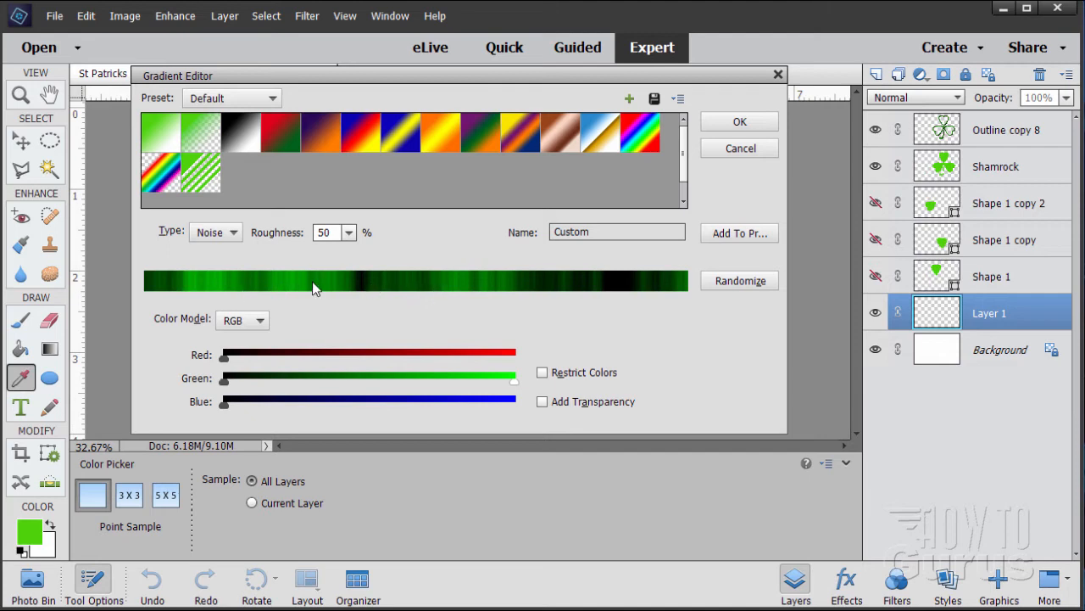
Step: Randomize the noise gradient repeatedly until it has an even mix of light and dark green bands, and accept it
left_click(737, 281)
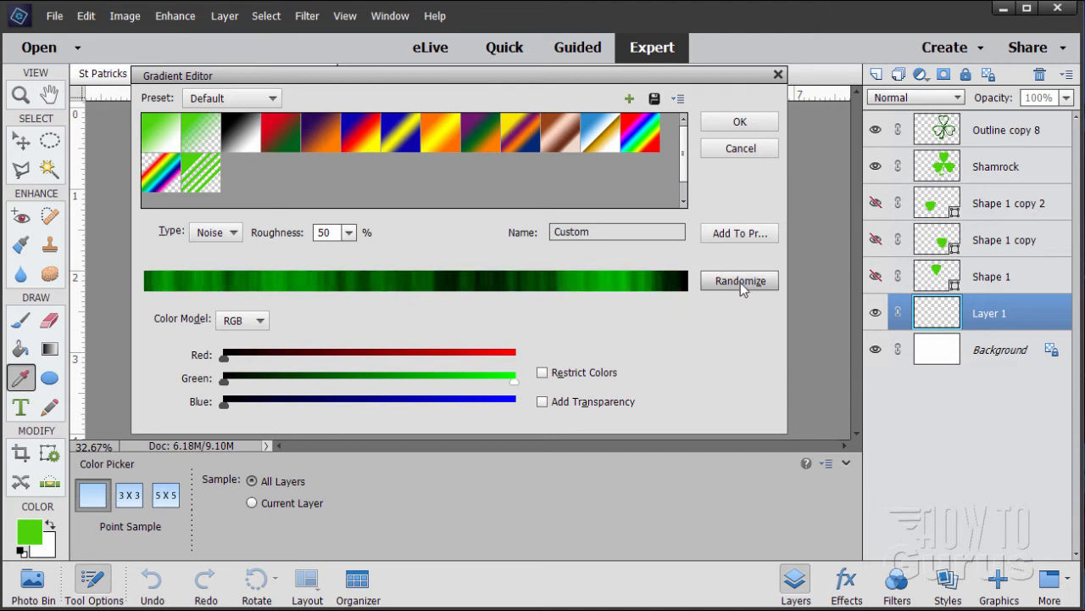
left_click(740, 287)
left_click(740, 286)
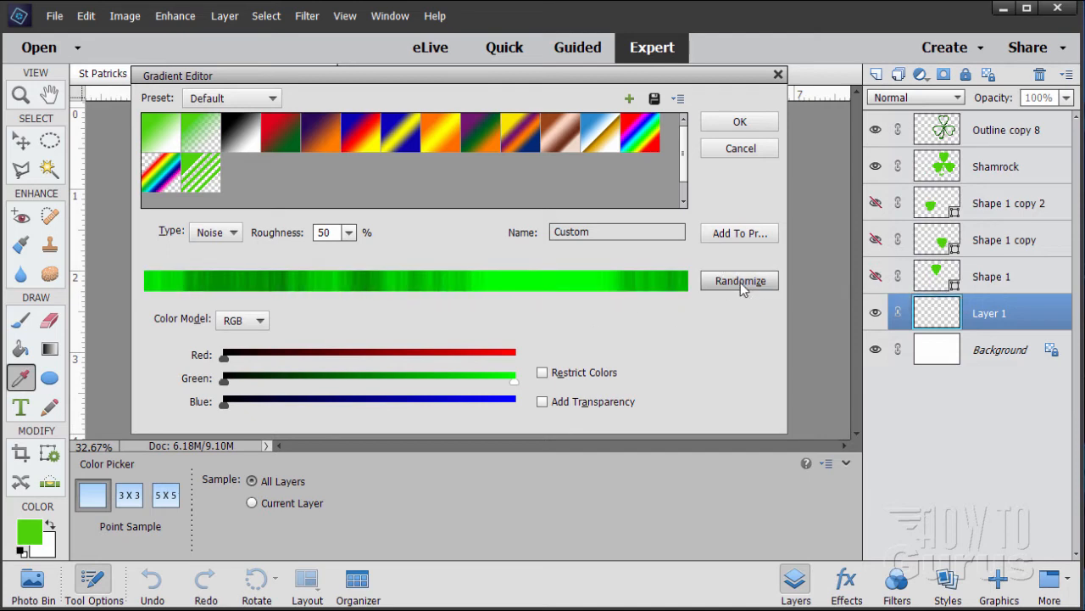
left_click(740, 286)
left_click(741, 287)
left_click(741, 287)
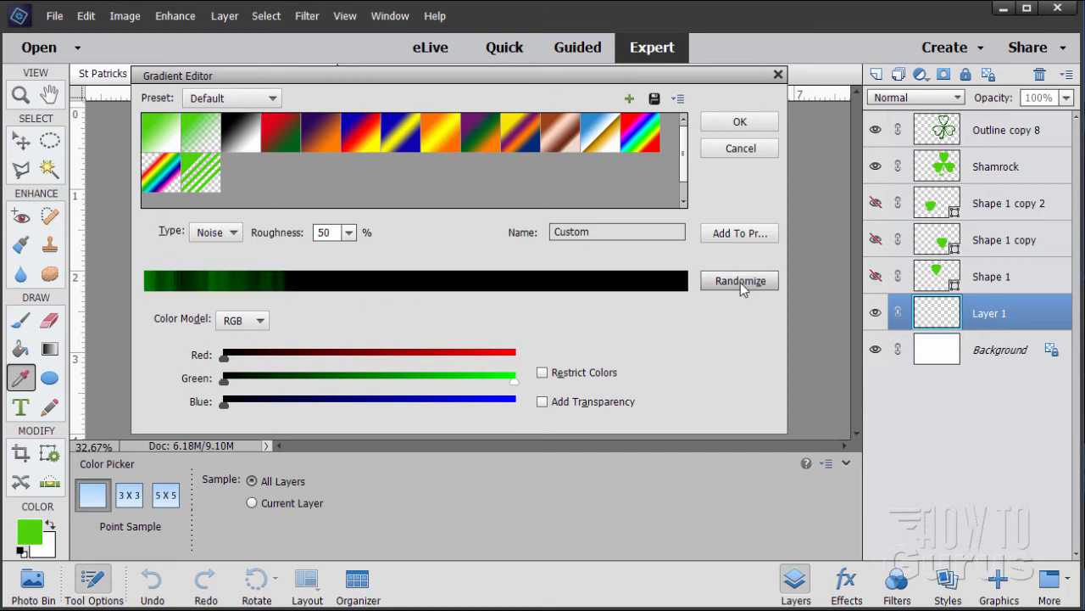
left_click(740, 287)
left_click(741, 287)
left_click(740, 286)
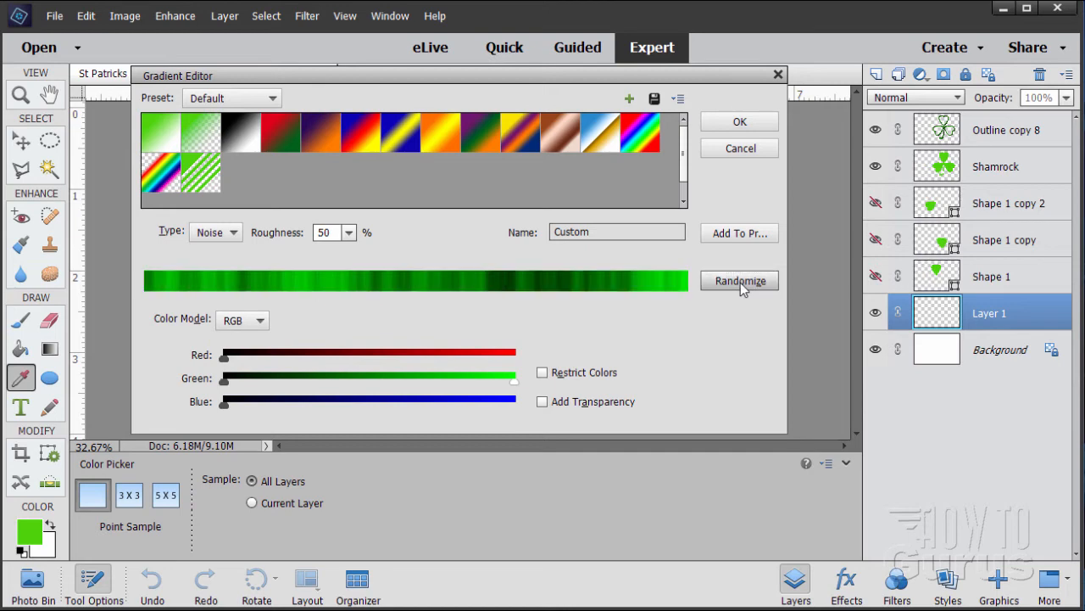
left_click(740, 286)
left_click(740, 287)
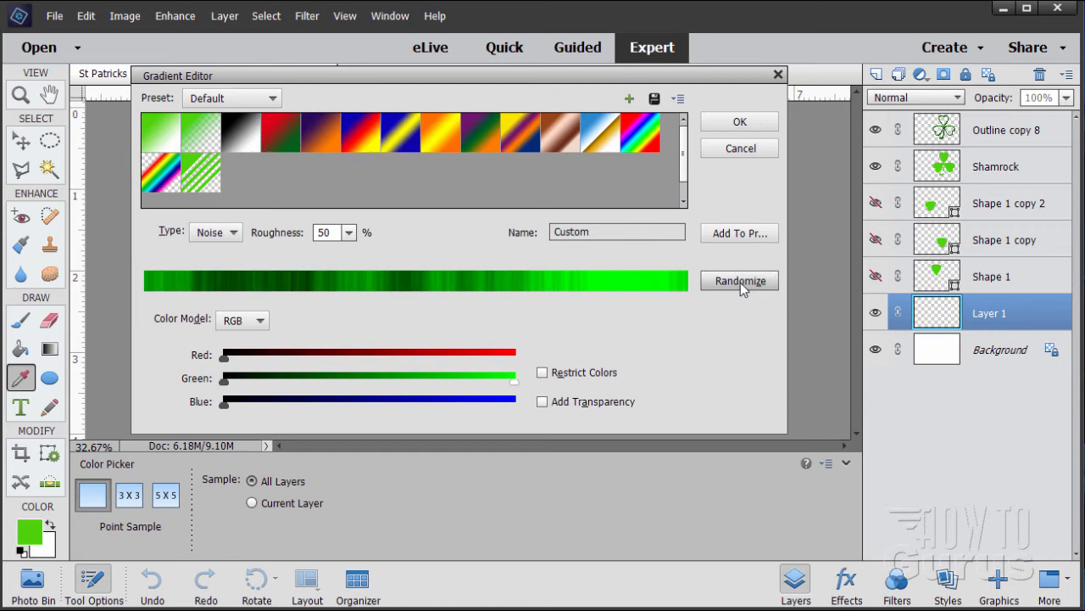
left_click(741, 287)
left_click(741, 286)
left_click(740, 287)
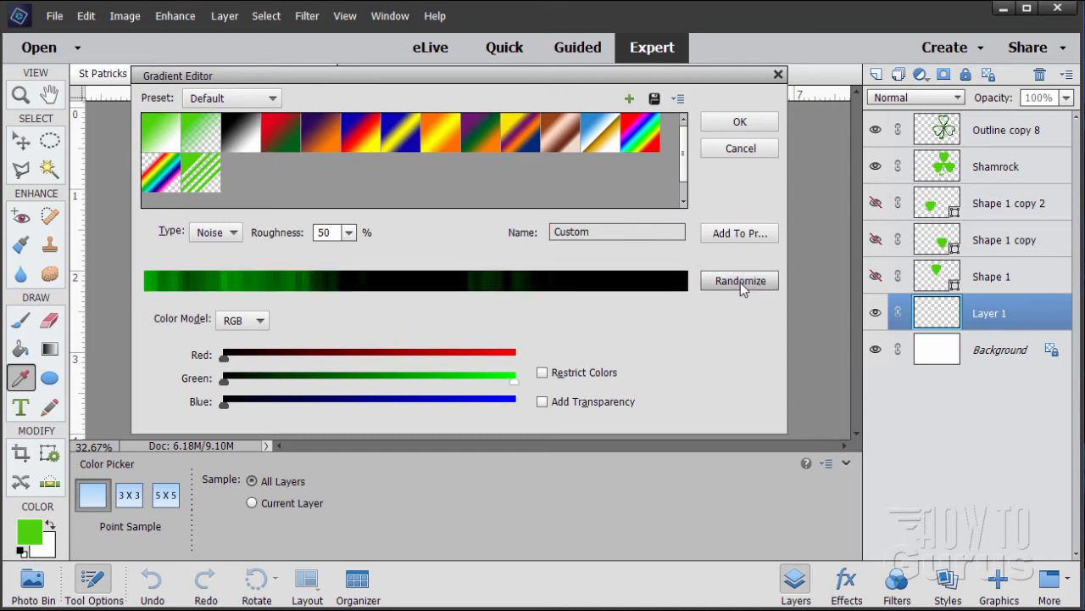
left_click(741, 287)
left_click(740, 287)
left_click(741, 286)
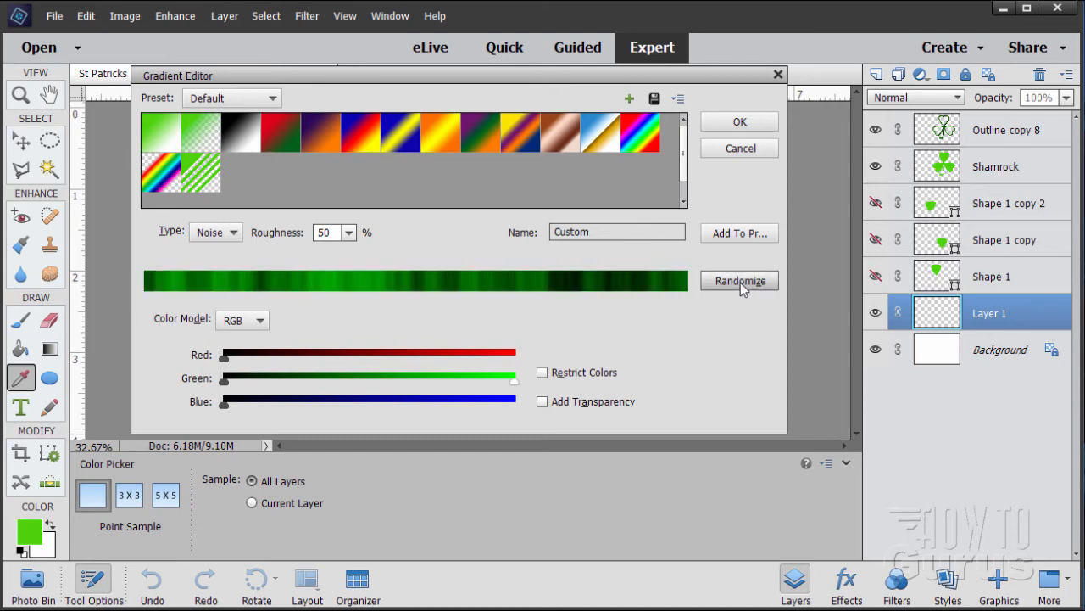
left_click(741, 287)
left_click(740, 287)
left_click(740, 287)
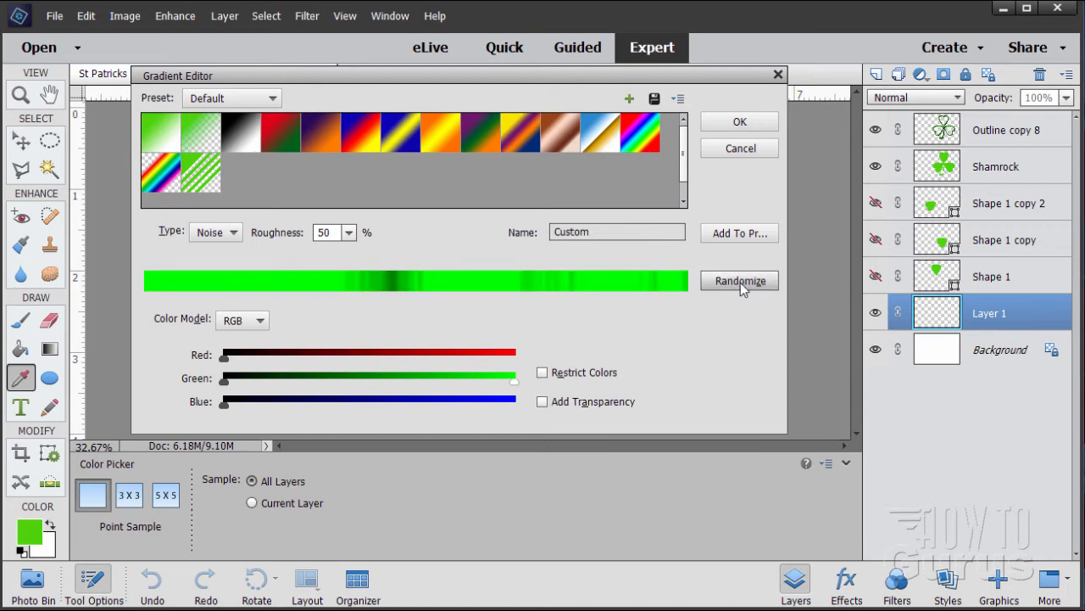
left_click(740, 287)
left_click(740, 287)
left_click(740, 286)
left_click(740, 286)
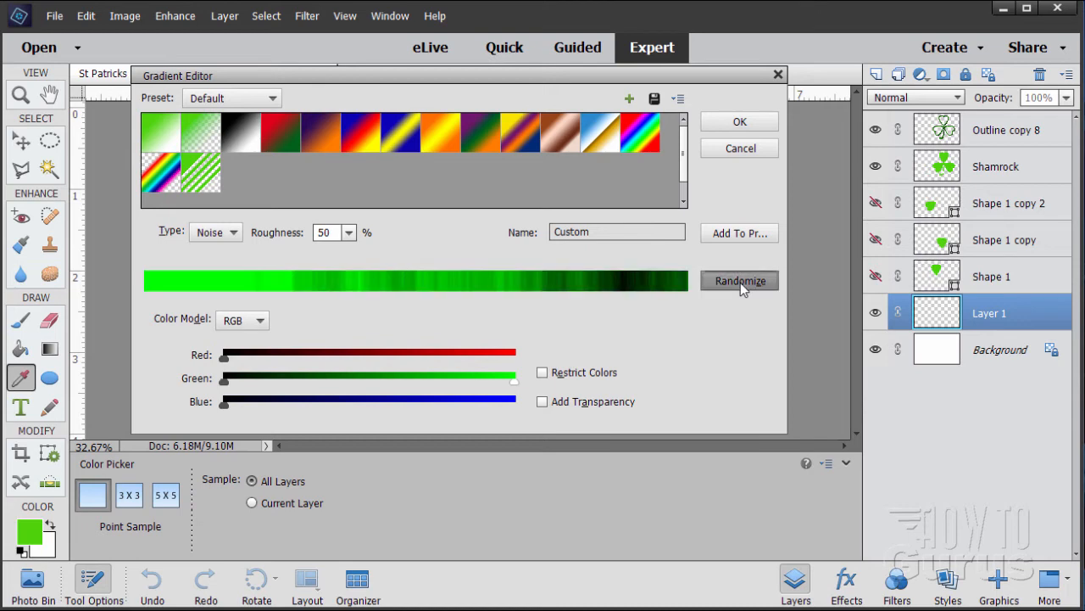
left_click(740, 286)
left_click(740, 286)
left_click(740, 286)
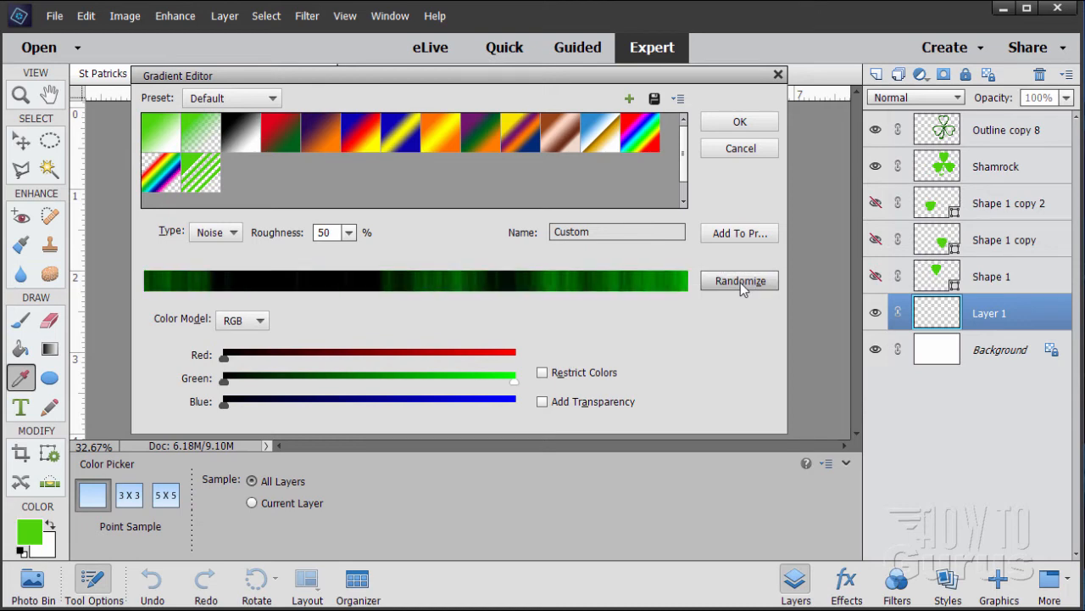
left_click(740, 286)
left_click(740, 287)
left_click(740, 287)
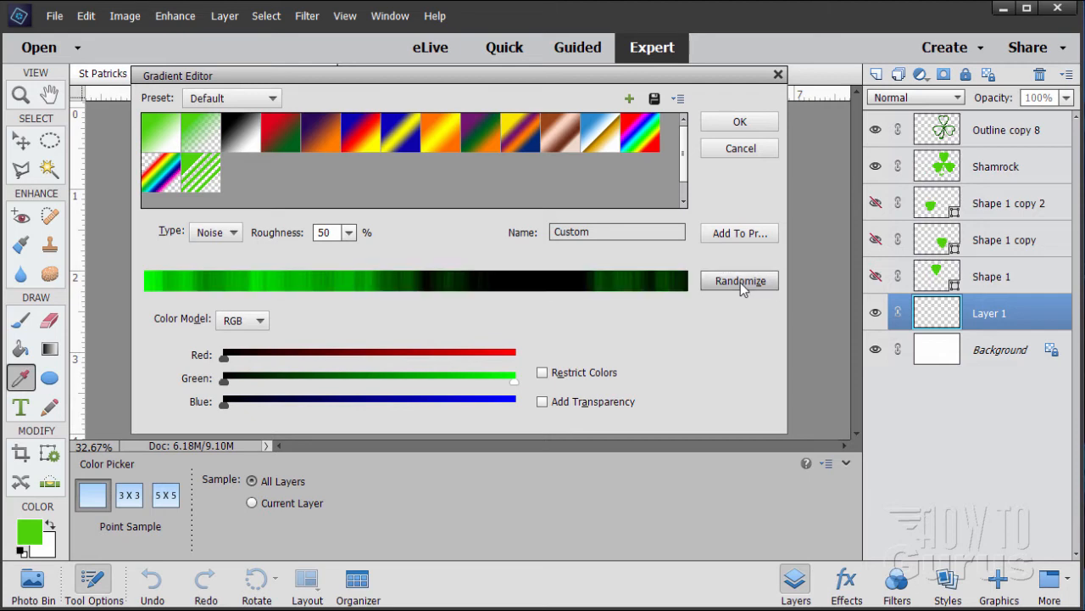
left_click(740, 286)
left_click(741, 287)
left_click(740, 287)
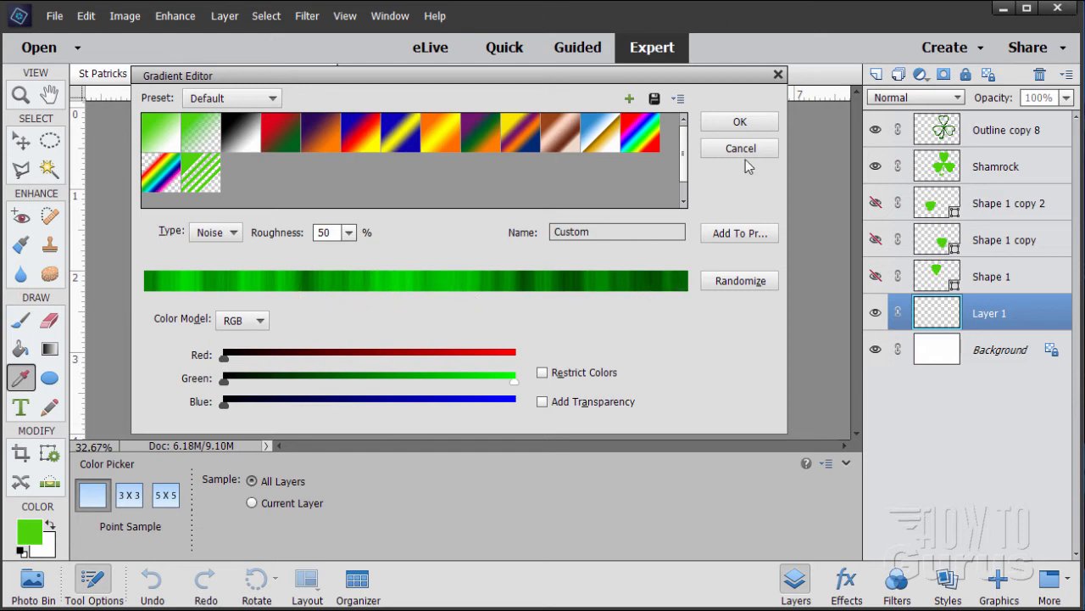
left_click(738, 121)
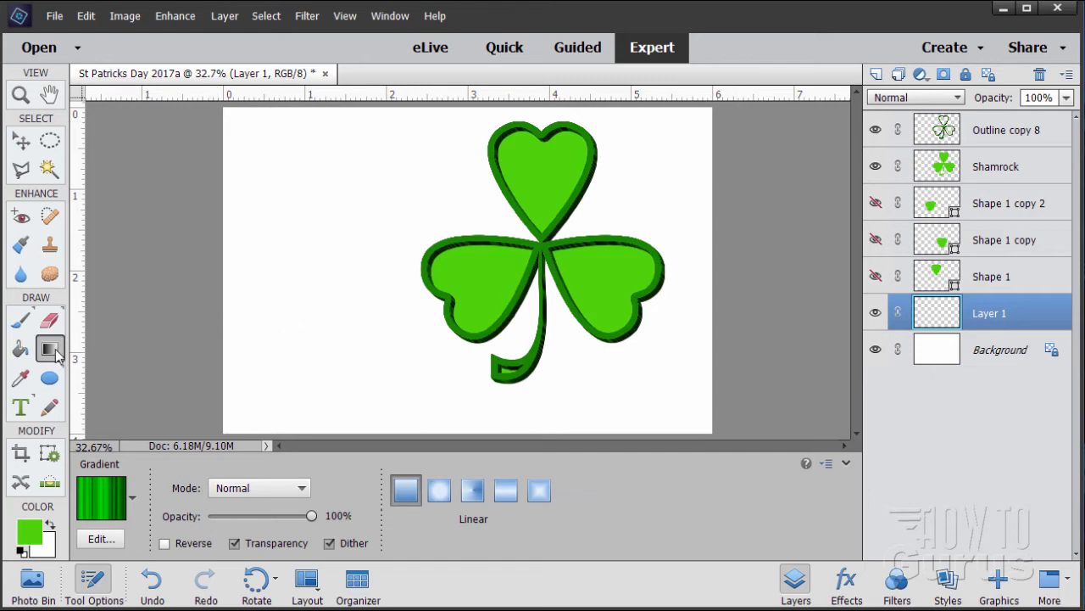
Step: Fill Layer 1 with the linear noise gradient, drawn horizontally from just outside one side of the canvas to beyond the other
left_click_drag(211, 279, 767, 273)
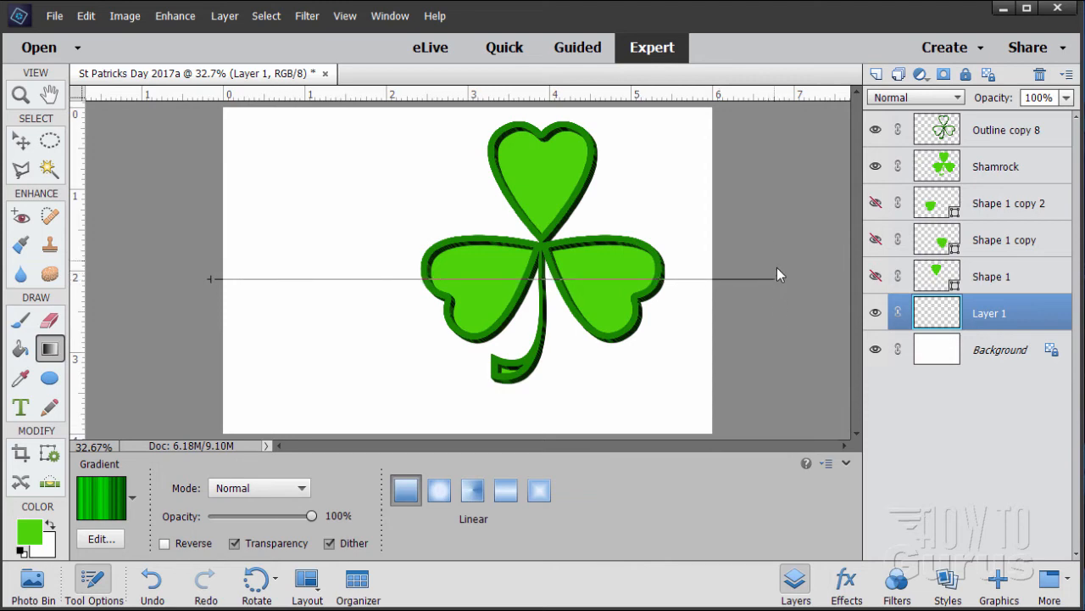
left_click_drag(779, 293, 779, 293)
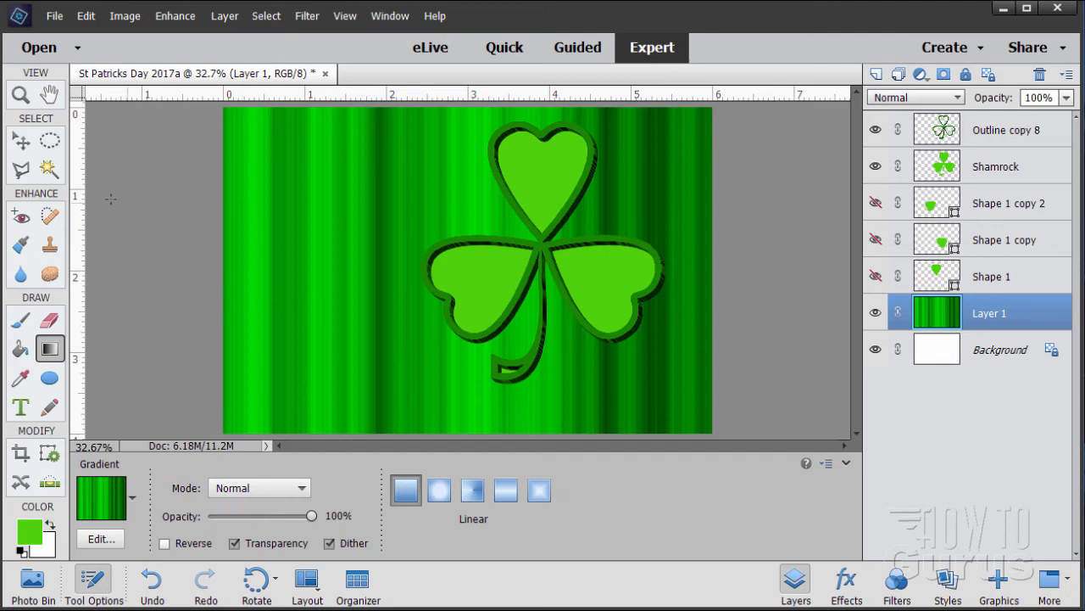
Step: Duplicate Layer 1 and rotate the copy by 90 degrees so its stripes run horizontally
key("v")
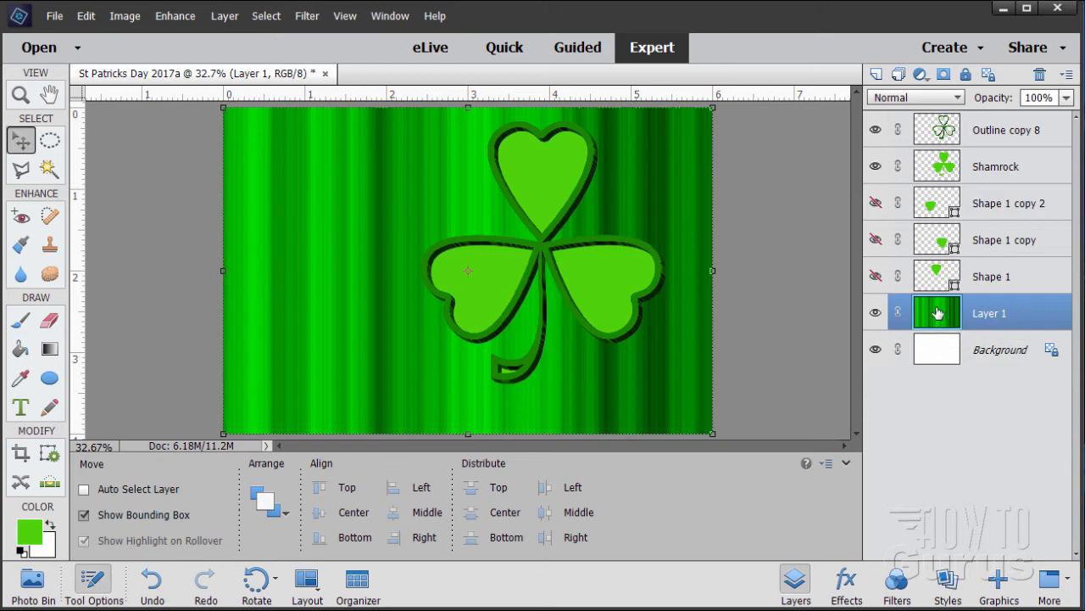
left_click_drag(938, 313, 876, 75)
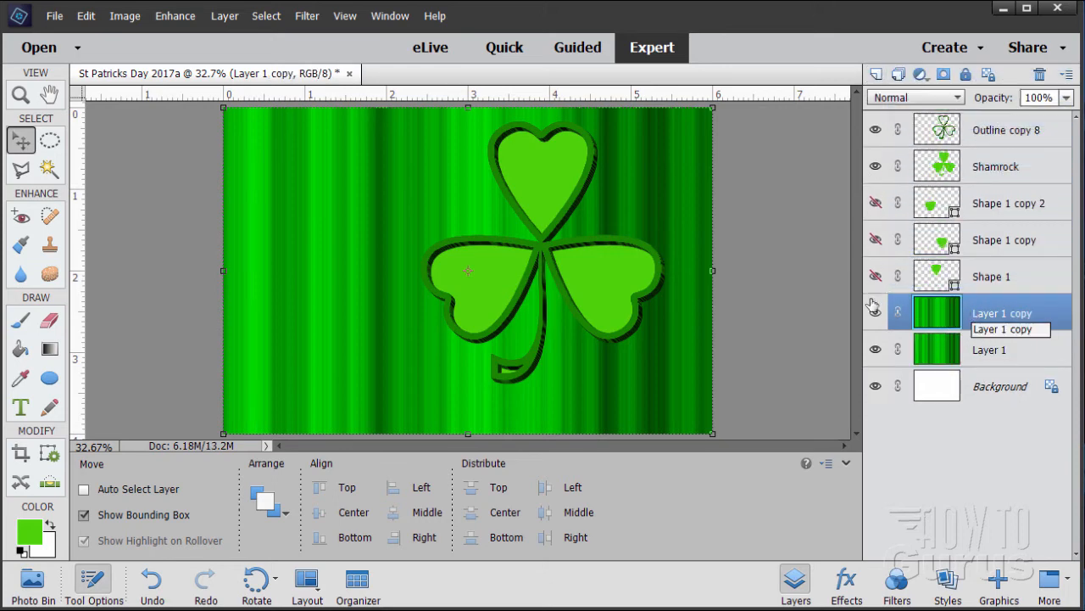
left_click(713, 433)
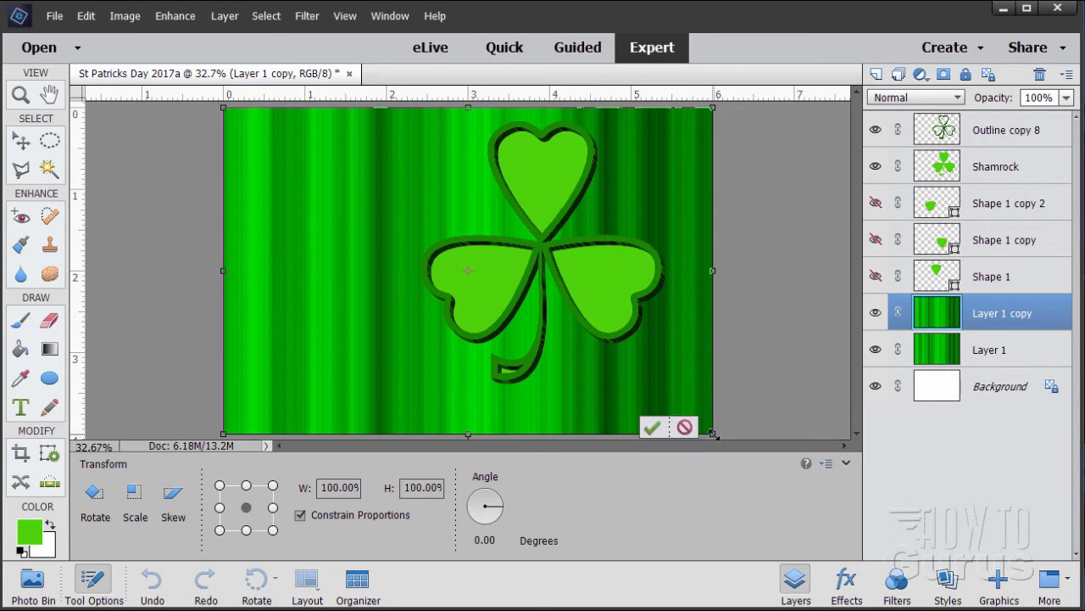
left_click(486, 540)
type("90")
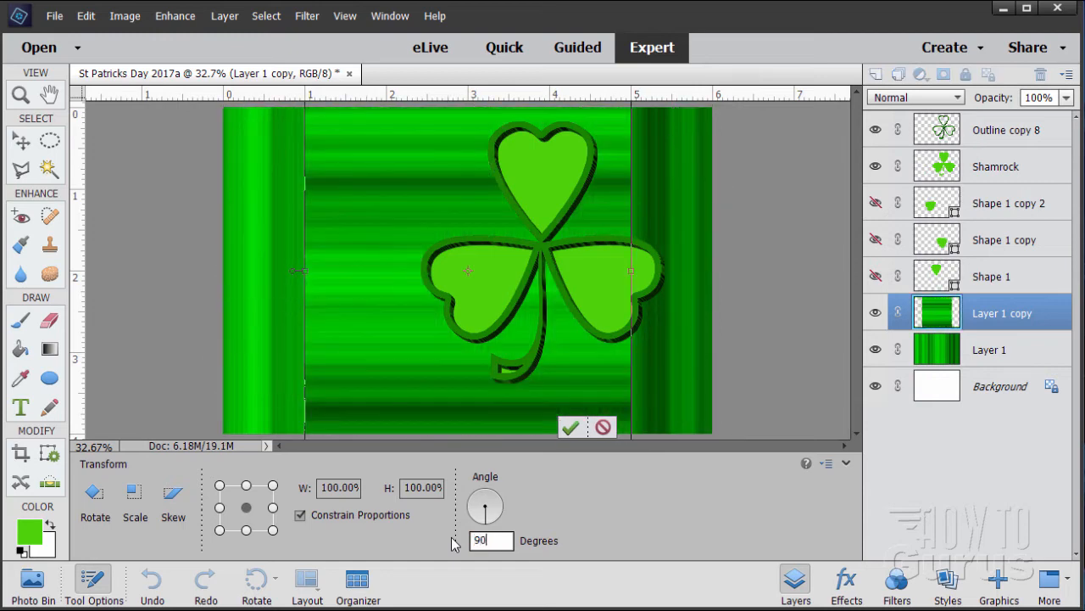
left_click(570, 427)
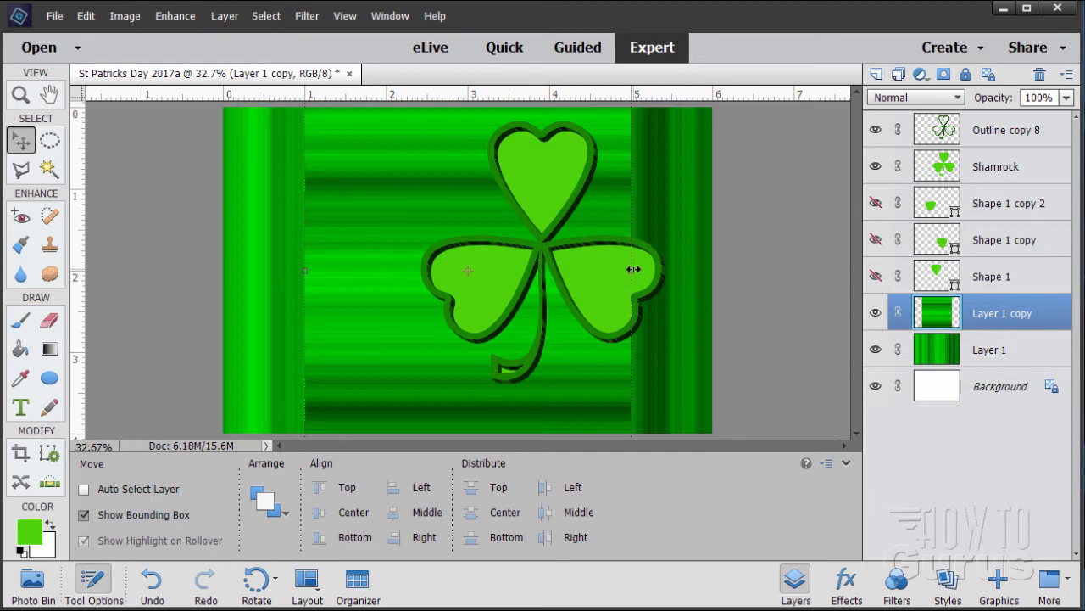
Step: Stretch the rotated Layer 1 copy to 150% width so it covers the whole canvas
left_click_drag(631, 271, 713, 271)
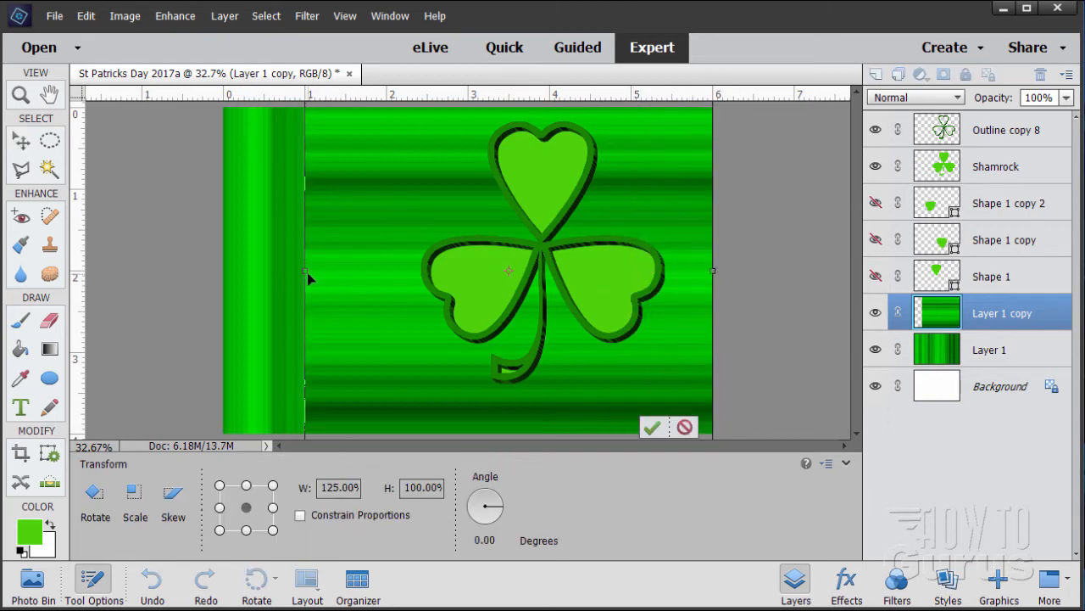
left_click_drag(306, 276, 224, 271)
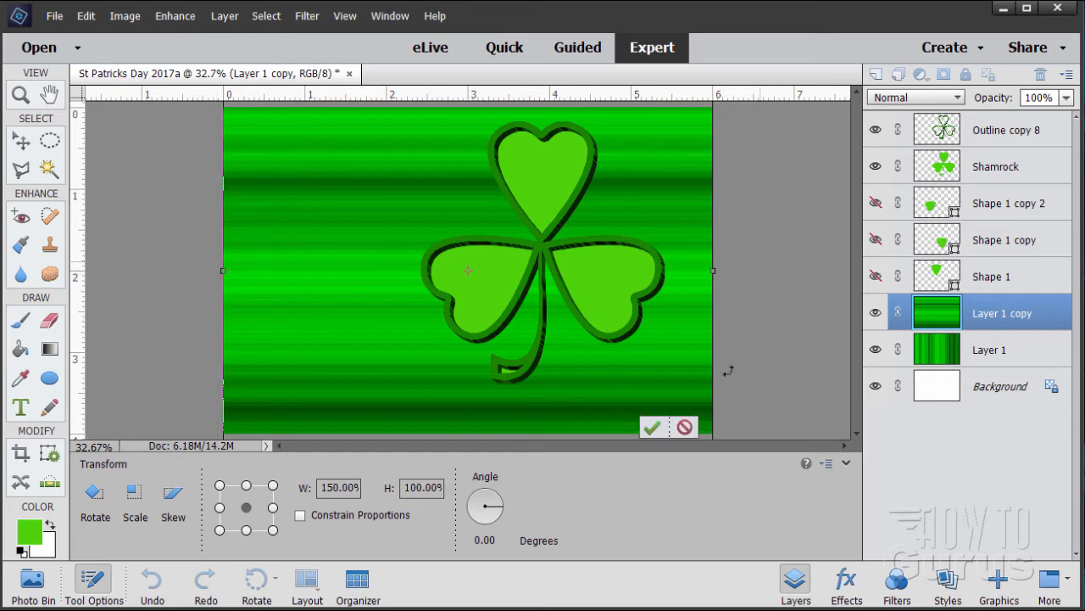
left_click(651, 427)
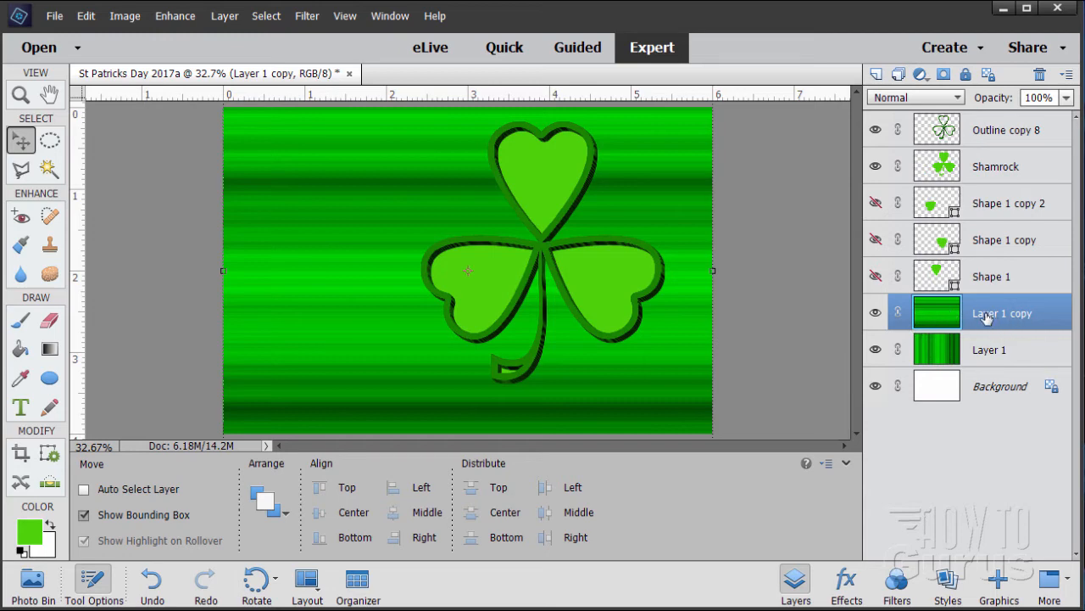
Step: Set the Layer 1 copy's blend mode to Difference and its opacity to 80%
left_click(905, 97)
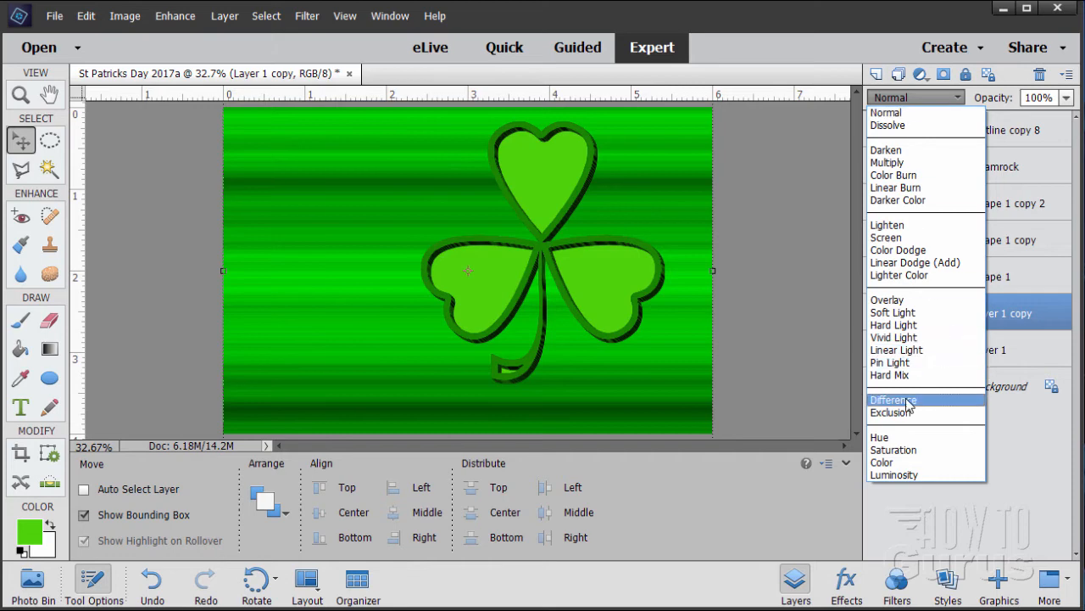
left_click(900, 403)
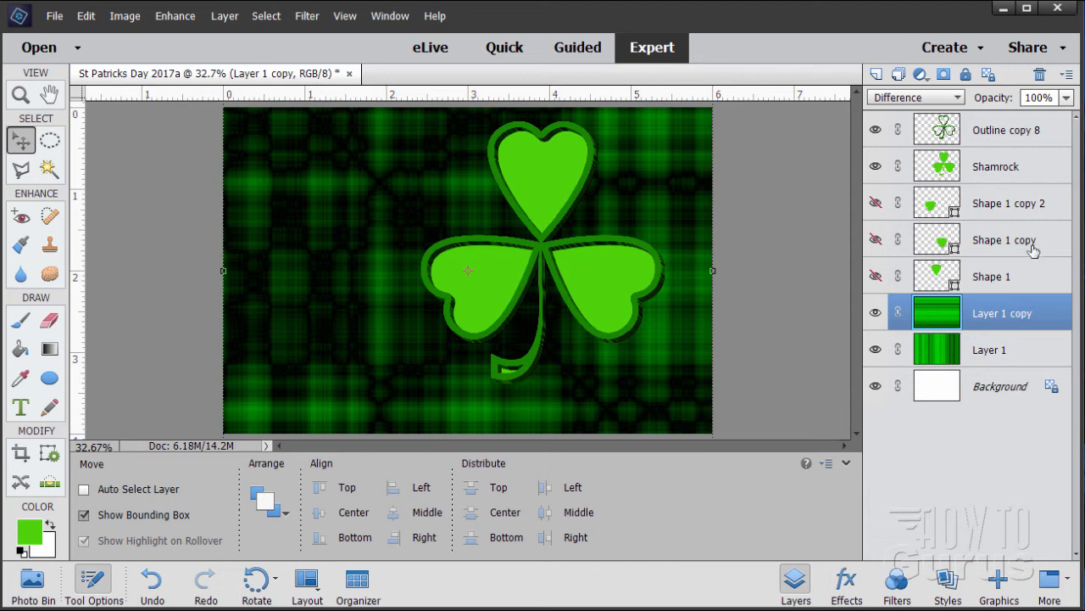
left_click(1037, 98)
type("80")
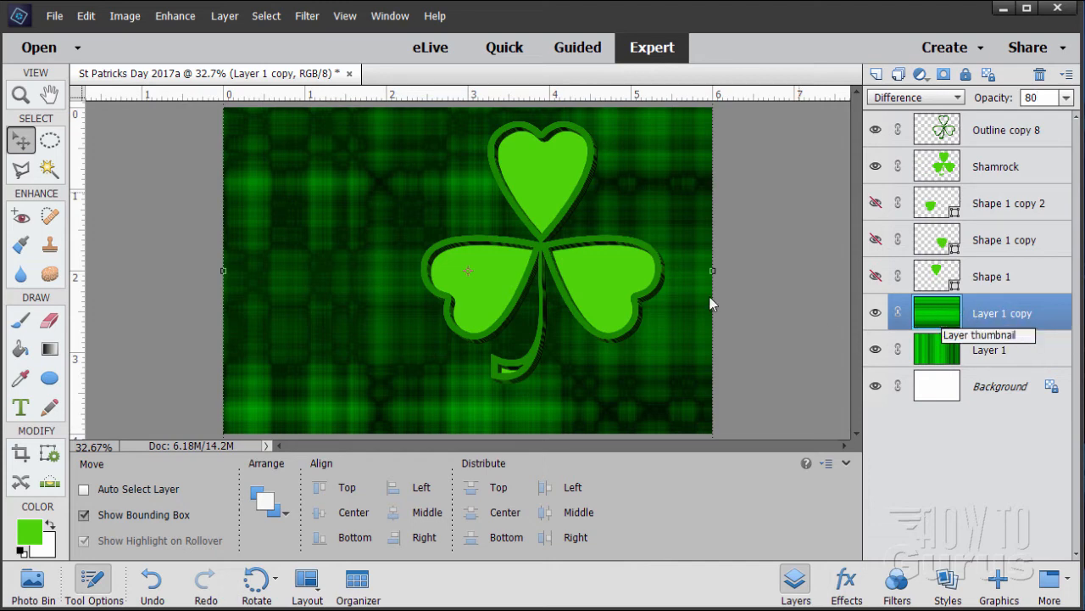
Step: Add a Levels adjustment layer above Layer 1 copy and brighten the plaid by setting the midtones to 1.11
left_click(225, 15)
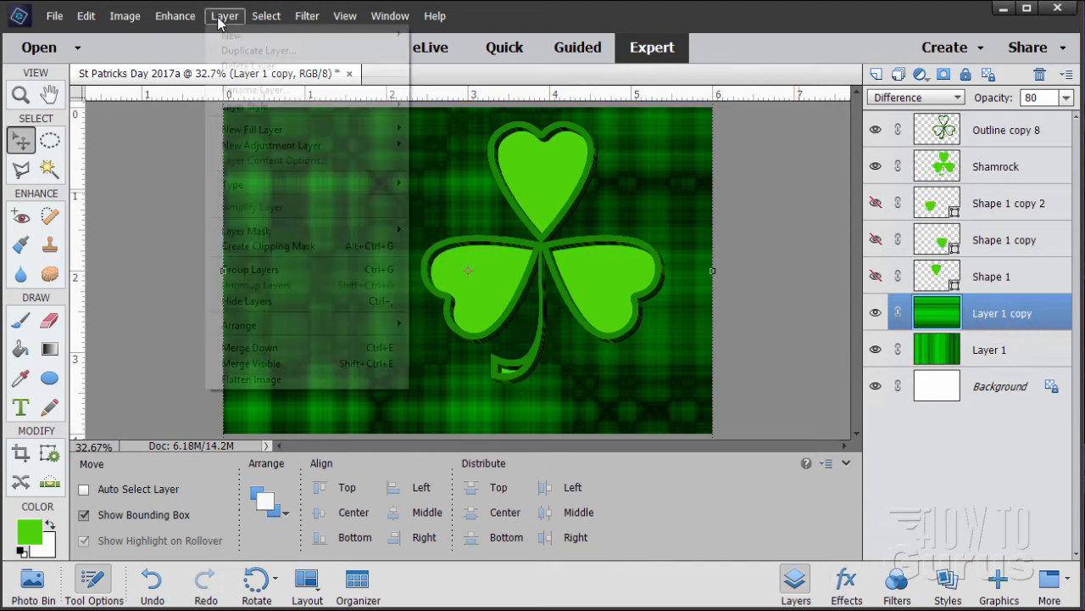
mouse_move(293, 148)
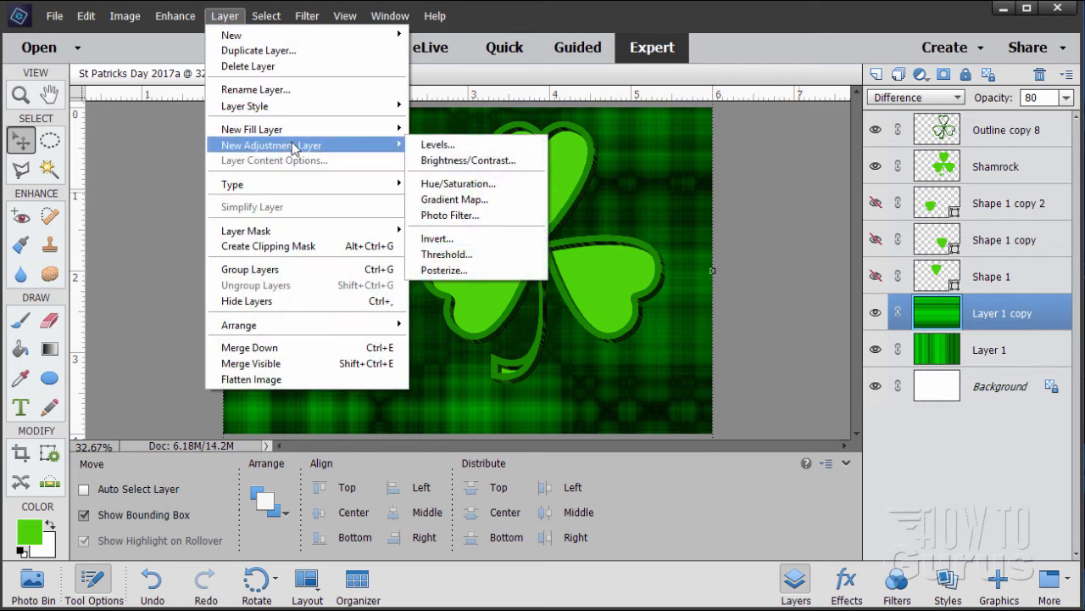
left_click(437, 145)
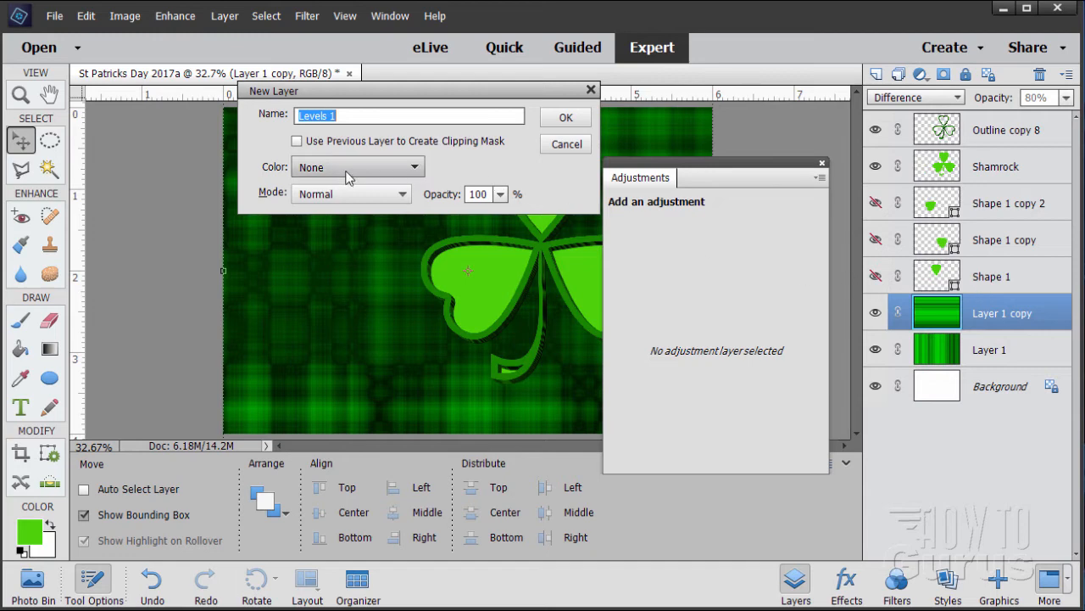
left_click(577, 116)
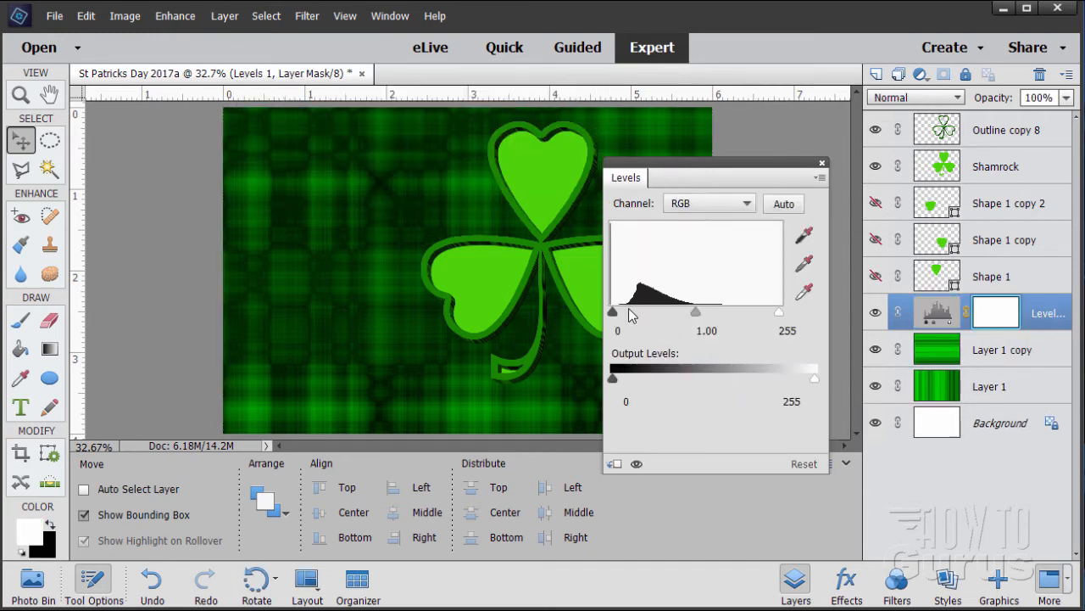
mouse_move(695, 314)
left_mouse_down()
mouse_move(669, 316)
mouse_move(707, 314)
mouse_move(680, 314)
mouse_move(690, 316)
left_mouse_up()
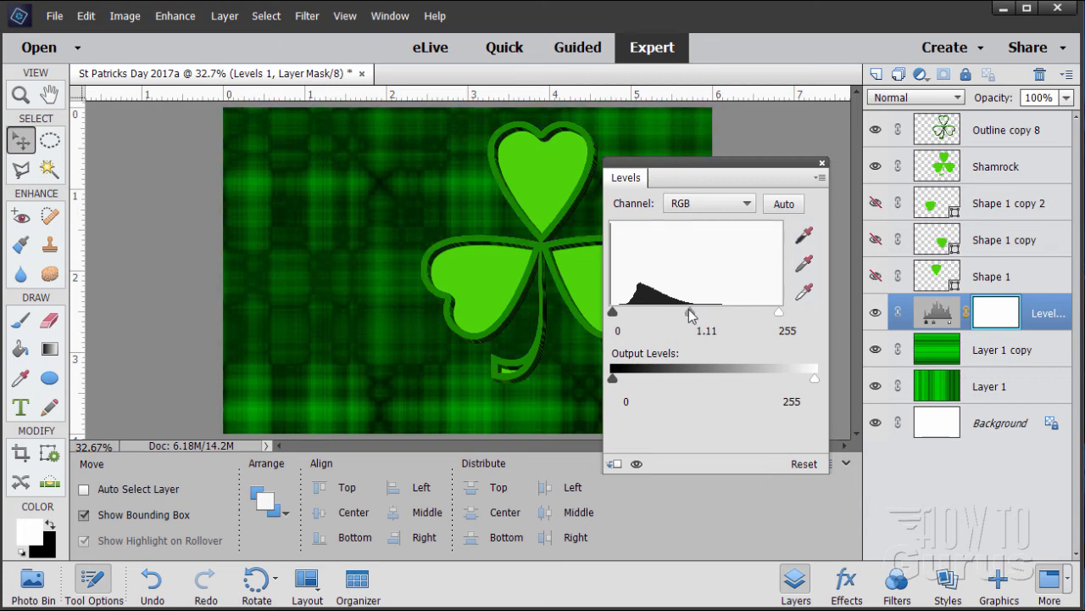
left_click(821, 162)
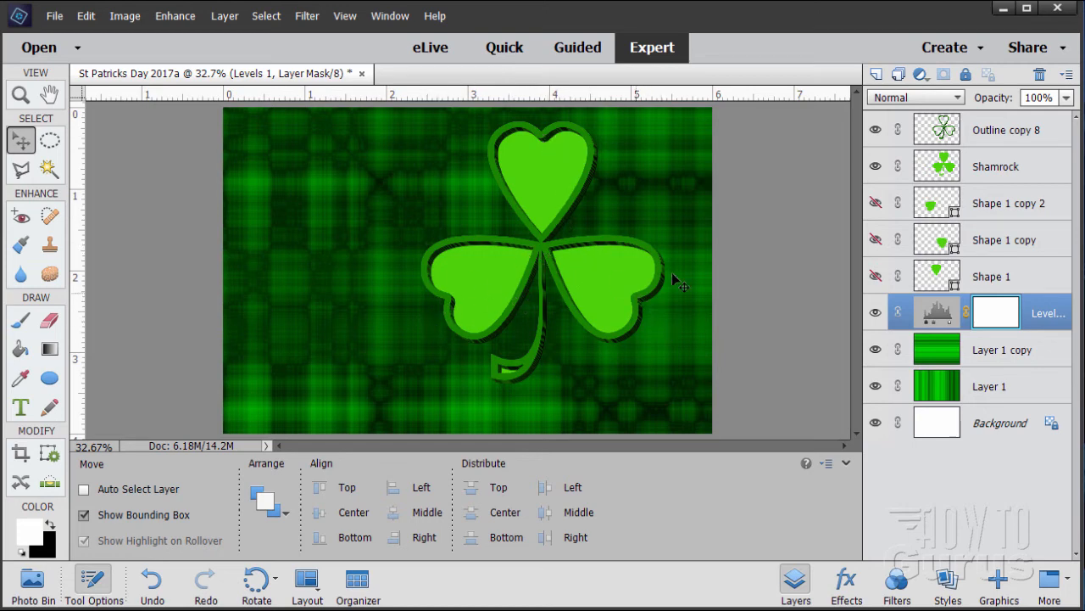
Step: Select the area inside the top leaf's outline on the Outline copy 8 layer with the Magic Wand
left_click(1007, 168)
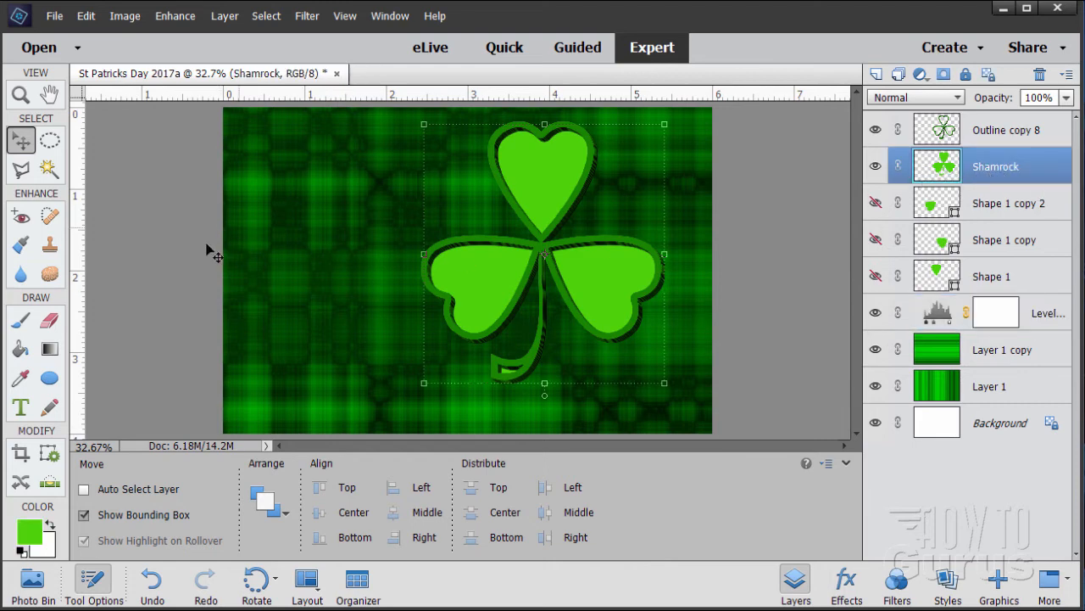
left_click(49, 169)
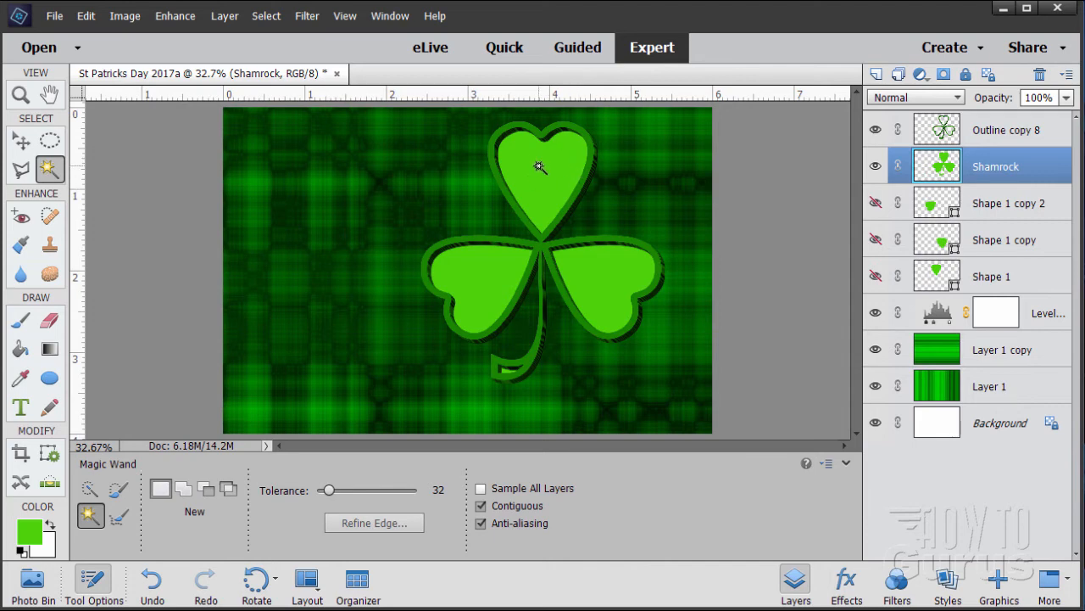
left_click(982, 136)
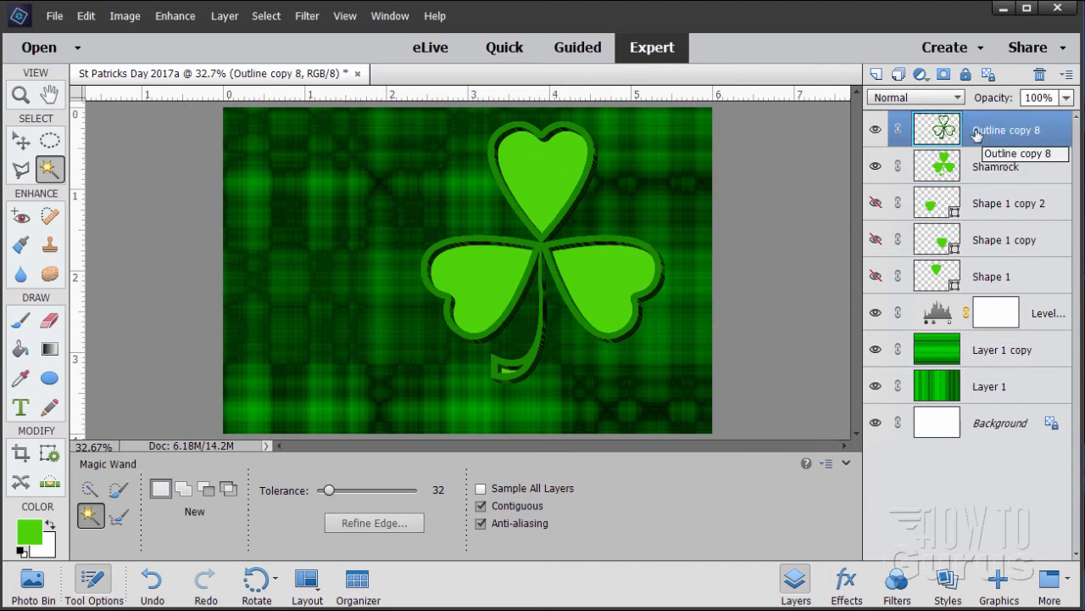
left_click(544, 174)
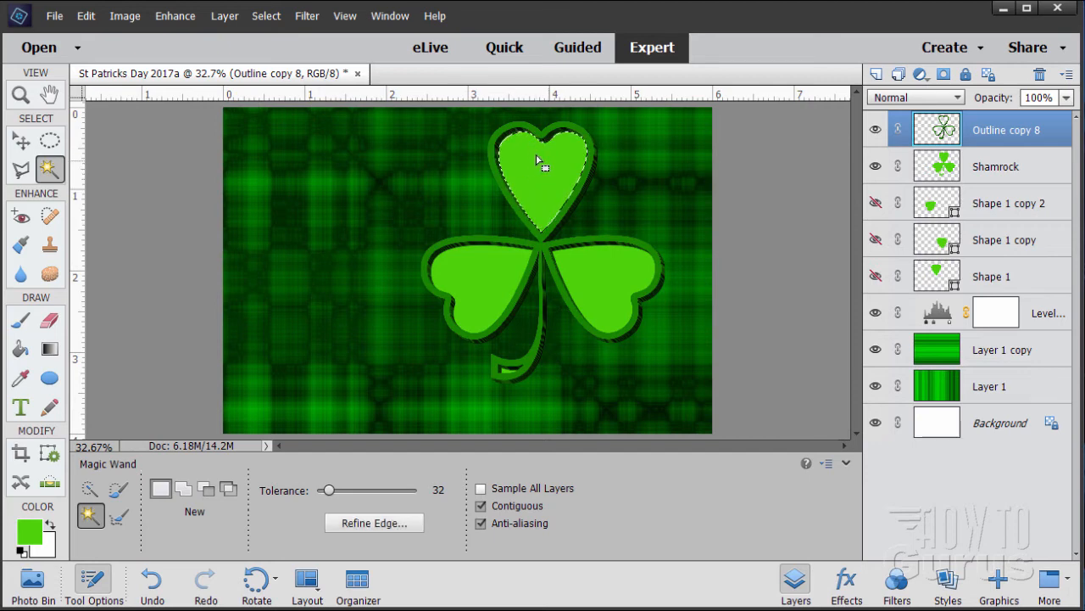
left_click(876, 166)
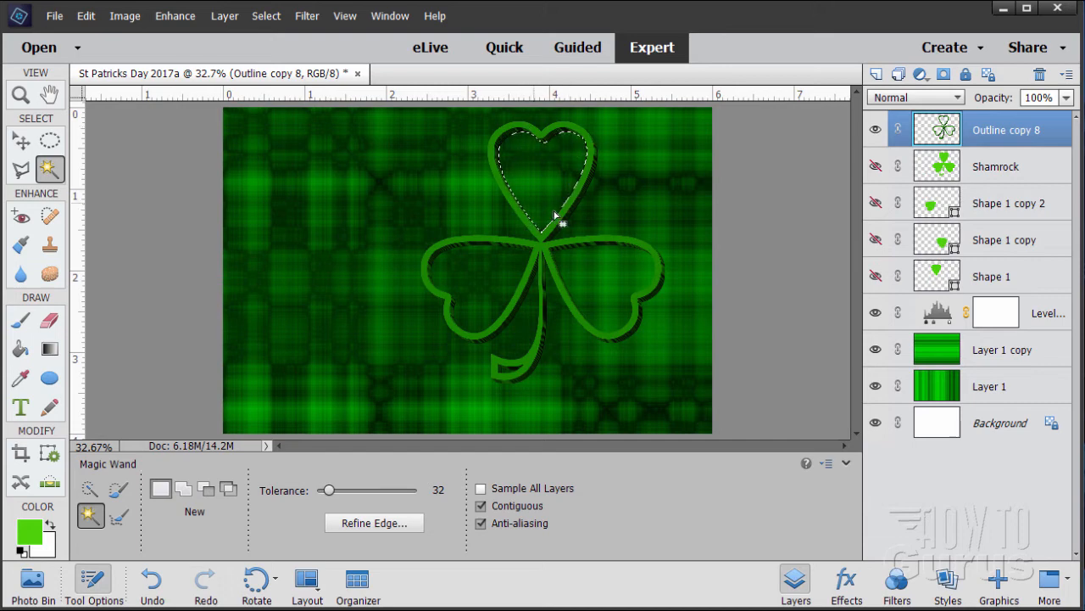
left_click(875, 167)
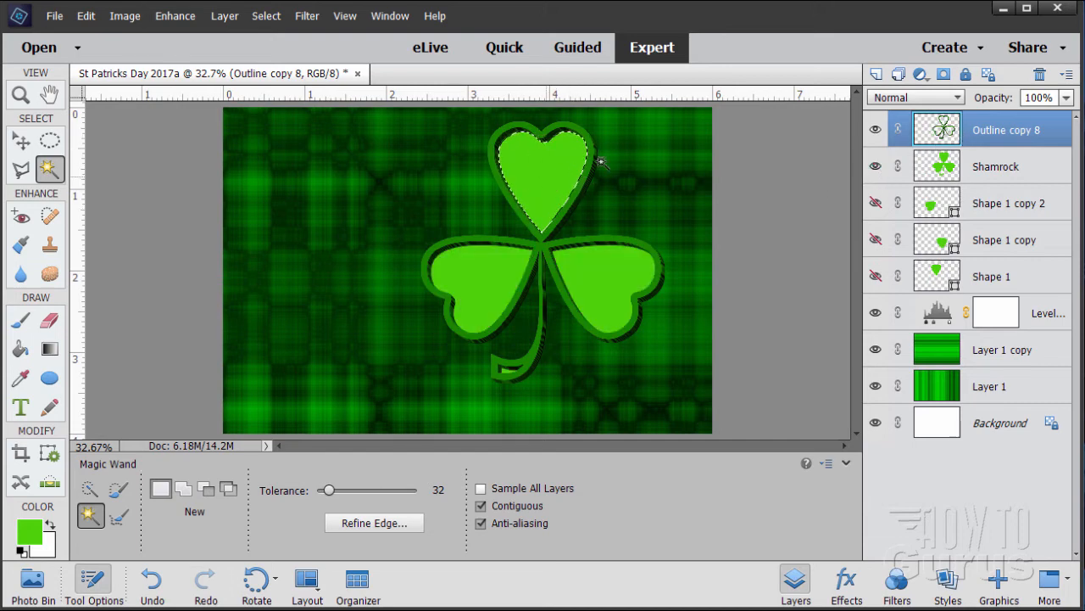
Step: Switch to the Shamrock layer and subtract the top leaf's right half from the selection with the Polygonal Lasso
left_click(992, 166)
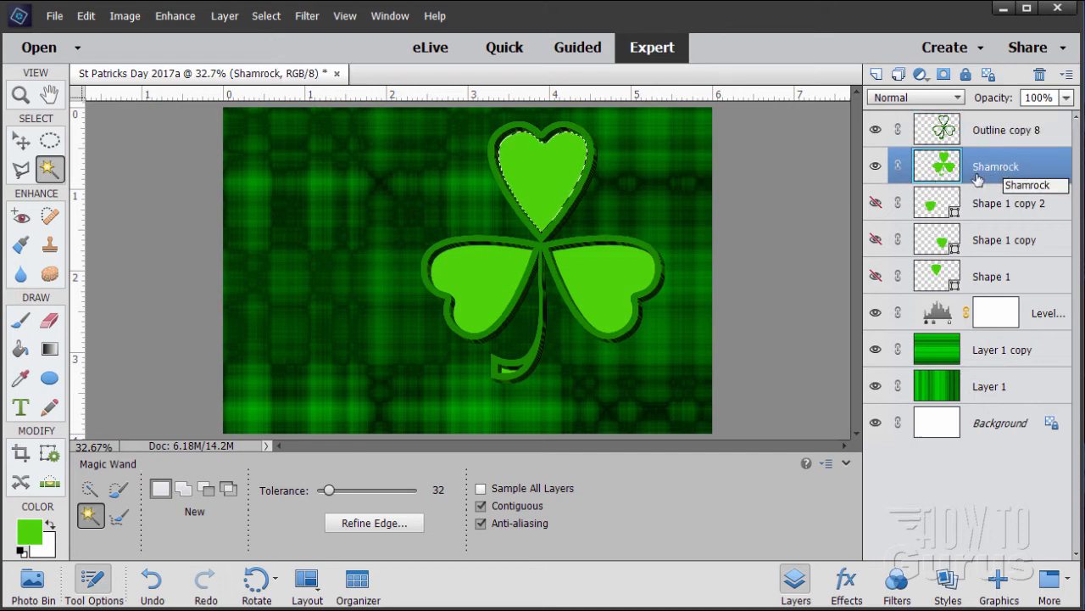
left_click(22, 170)
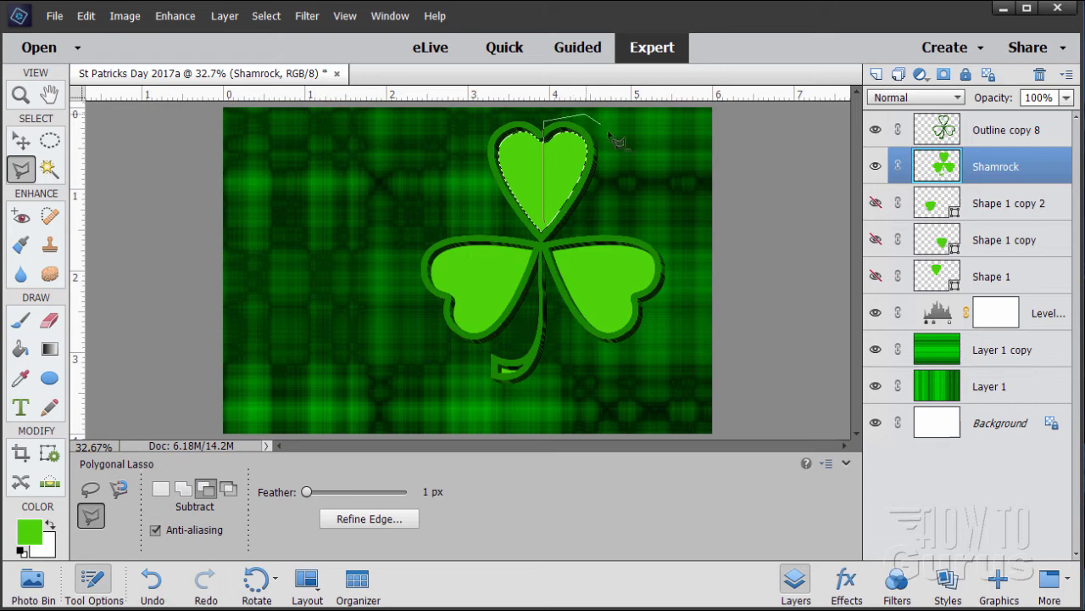
left_click(614, 149)
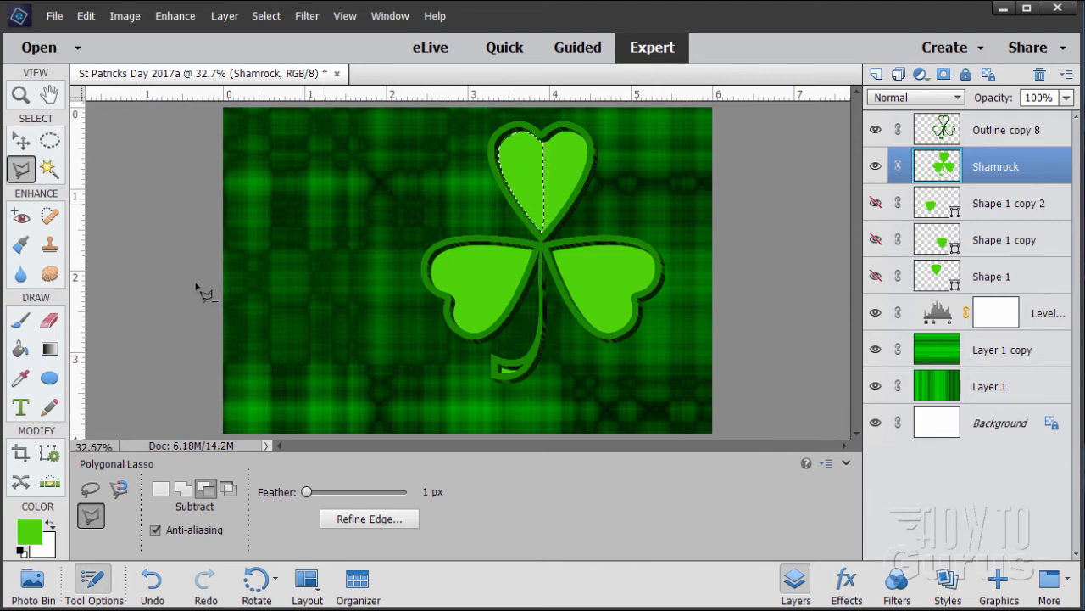
Step: Set the foreground color to the darker green 39b000
left_click(37, 532)
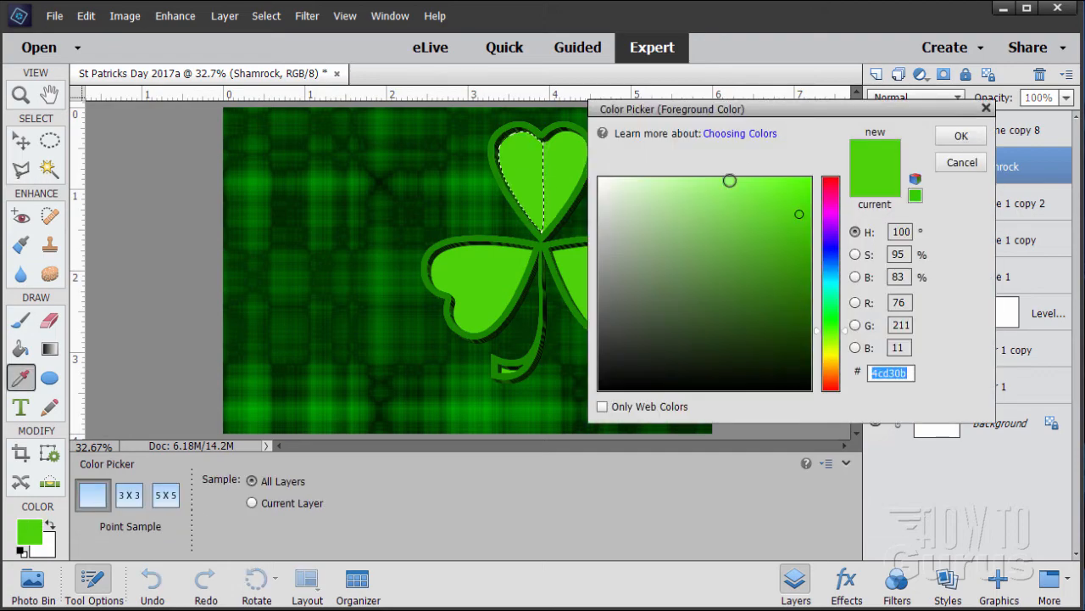
left_click_drag(761, 113, 509, 198)
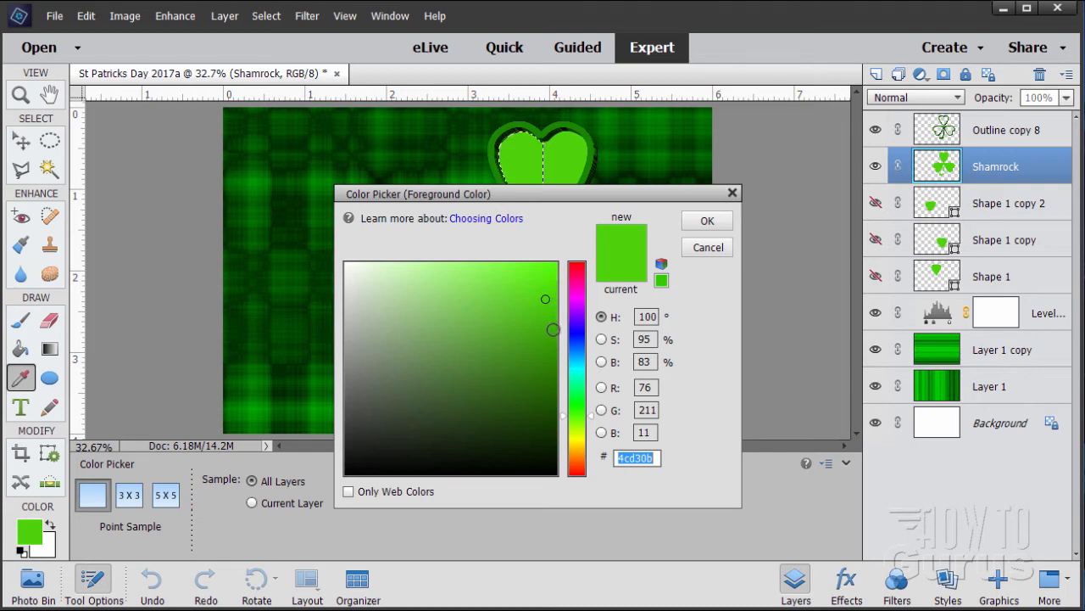
left_click_drag(553, 329, 551, 347)
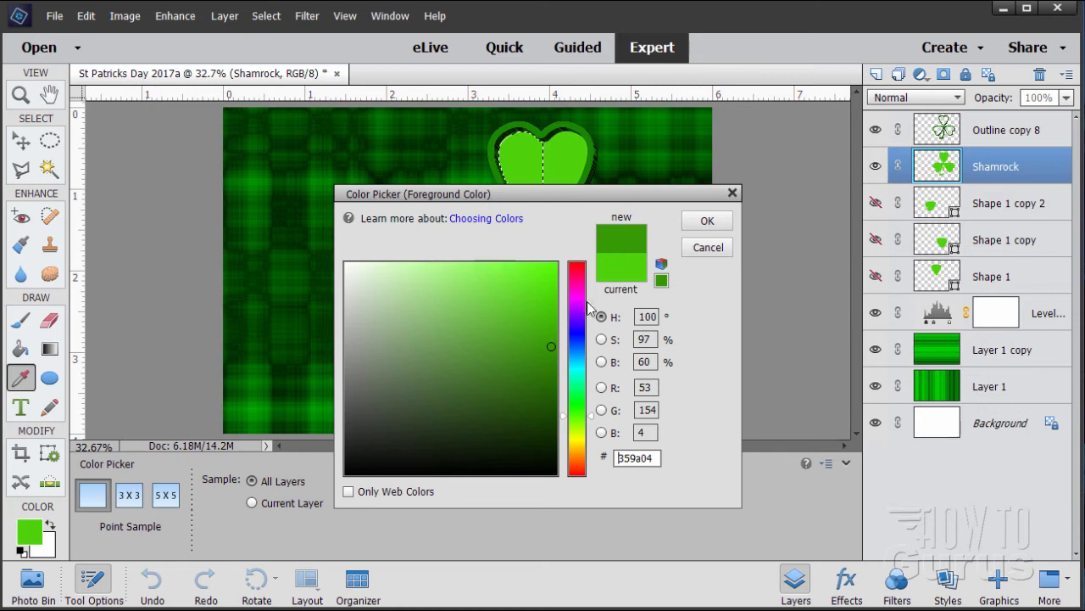
left_click_drag(552, 346, 568, 337)
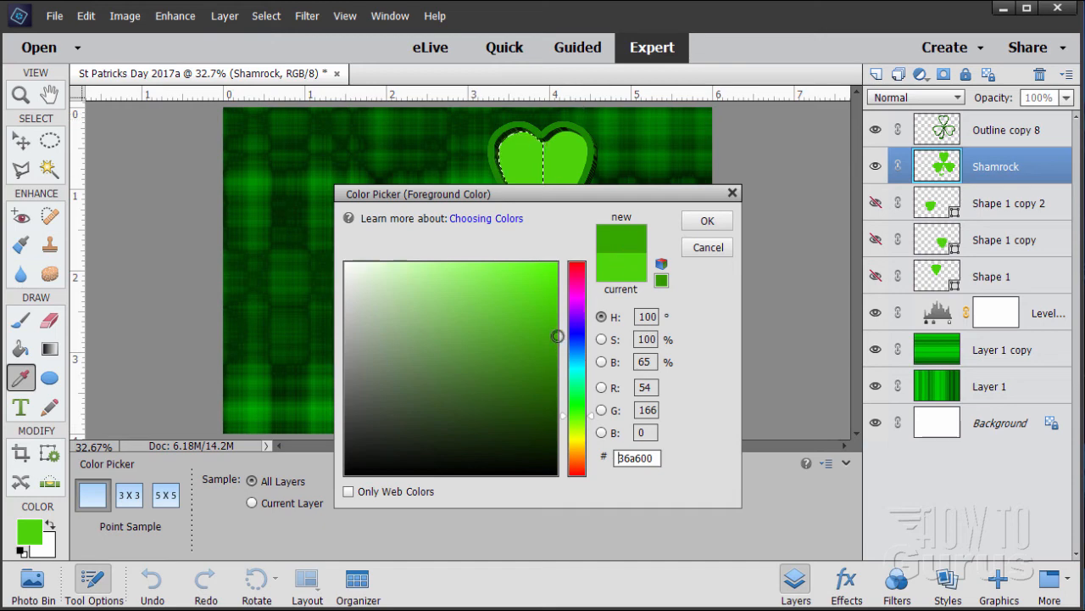
left_click_drag(558, 335, 557, 328)
left_click_drag(623, 199, 561, 173)
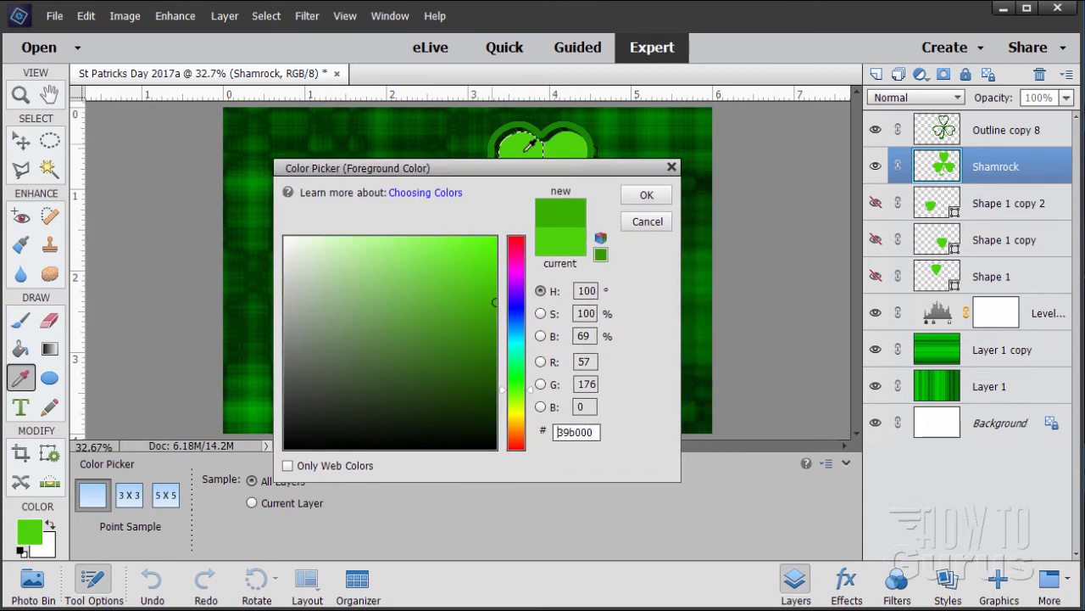
left_click(645, 196)
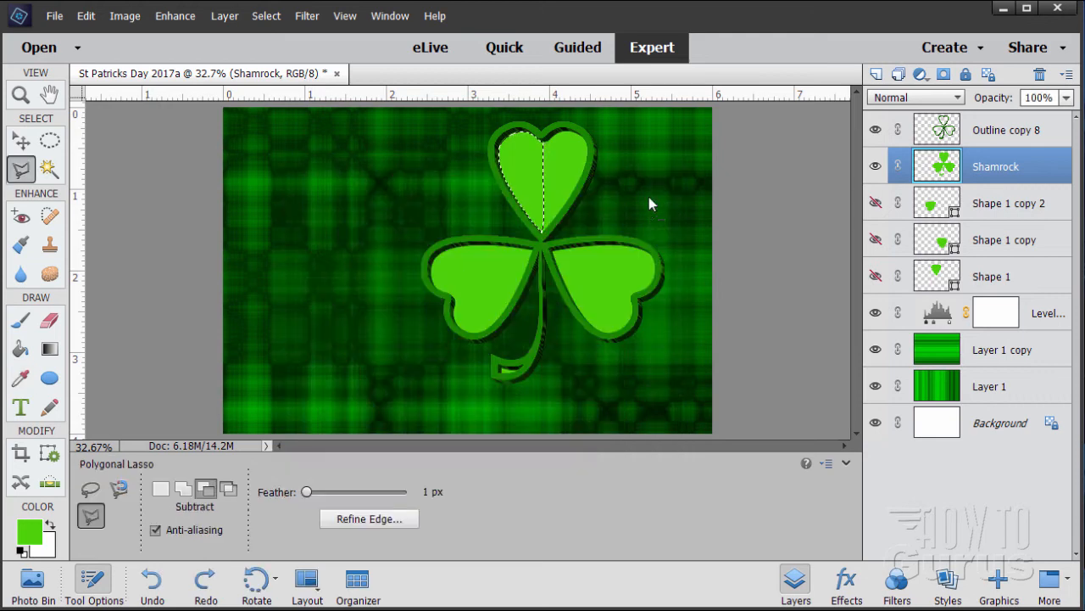
Step: Fill the selected left half of the top leaf with the darker green using the Paint Bucket, and deselect
left_click(23, 351)
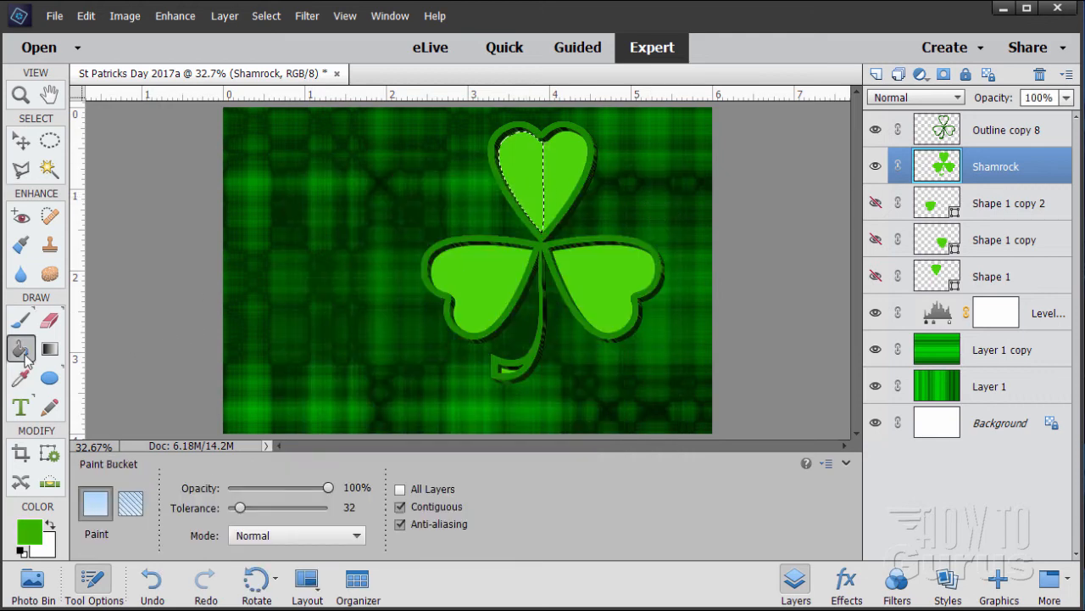
left_click(534, 178)
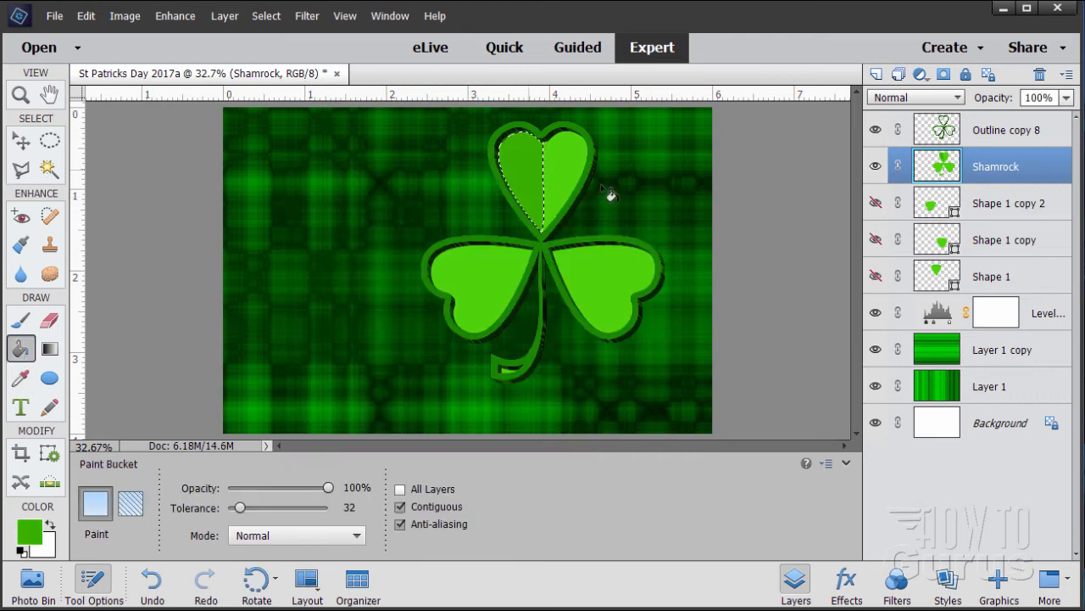
left_click(267, 16)
left_click(280, 46)
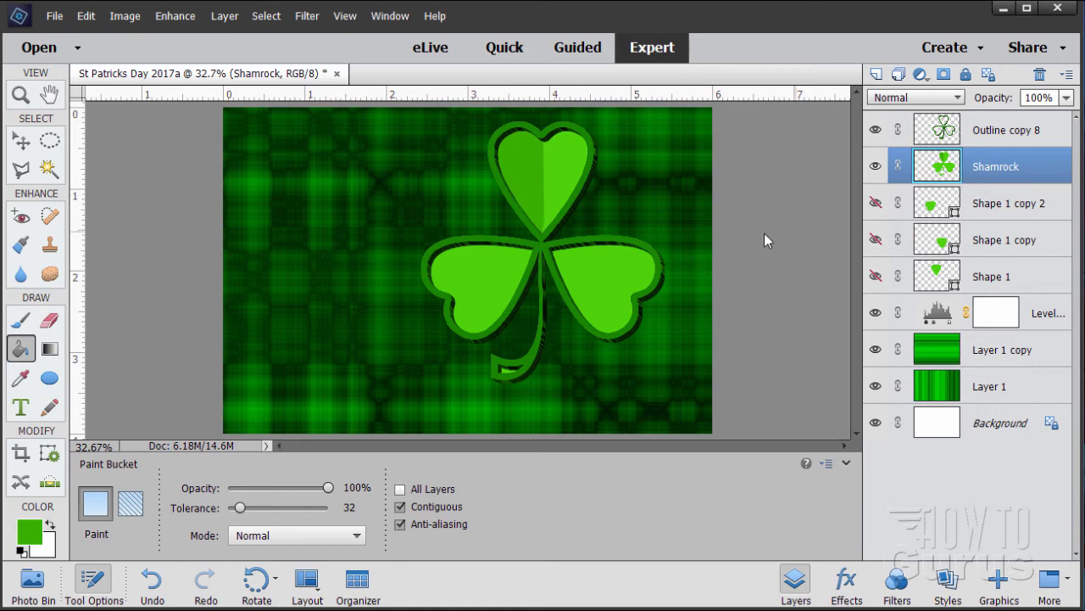
Step: Select the area inside the left leaf's outline on the Outline copy 8 layer with the Magic Wand
left_click(48, 169)
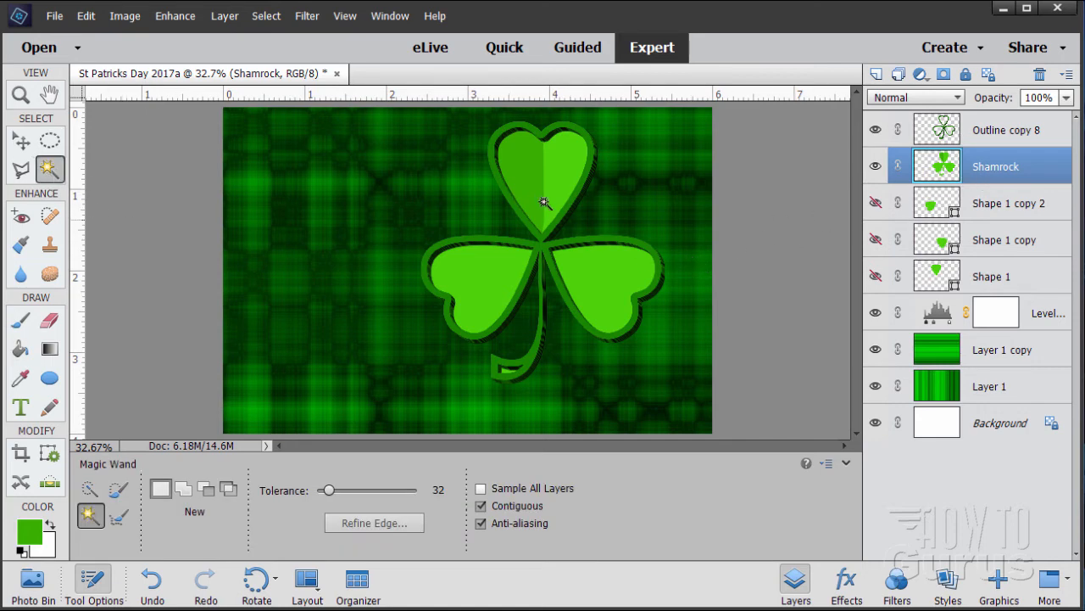
left_click(998, 132)
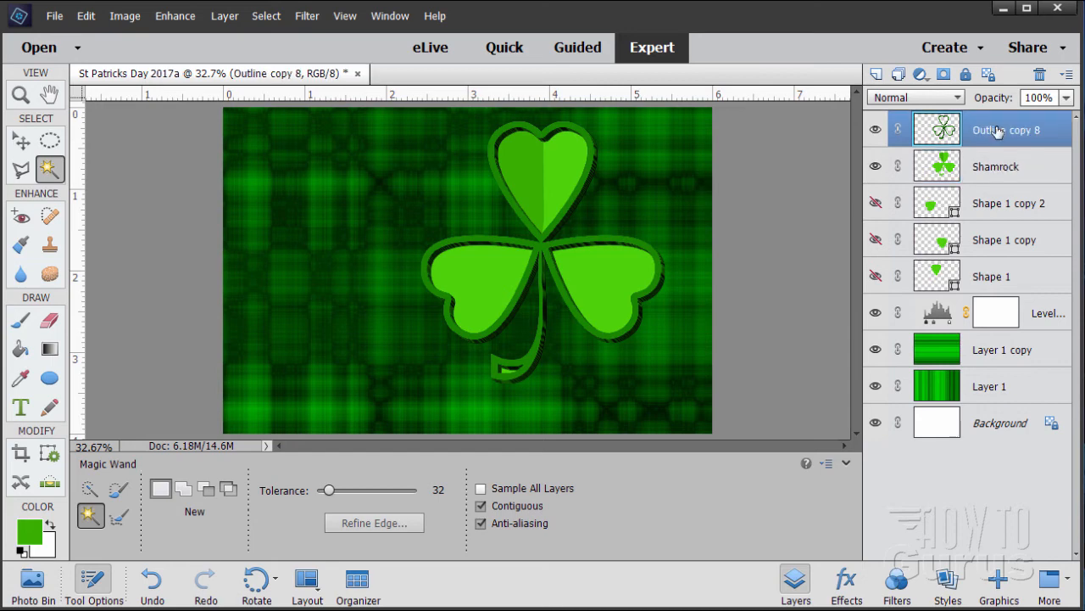
left_click(475, 286)
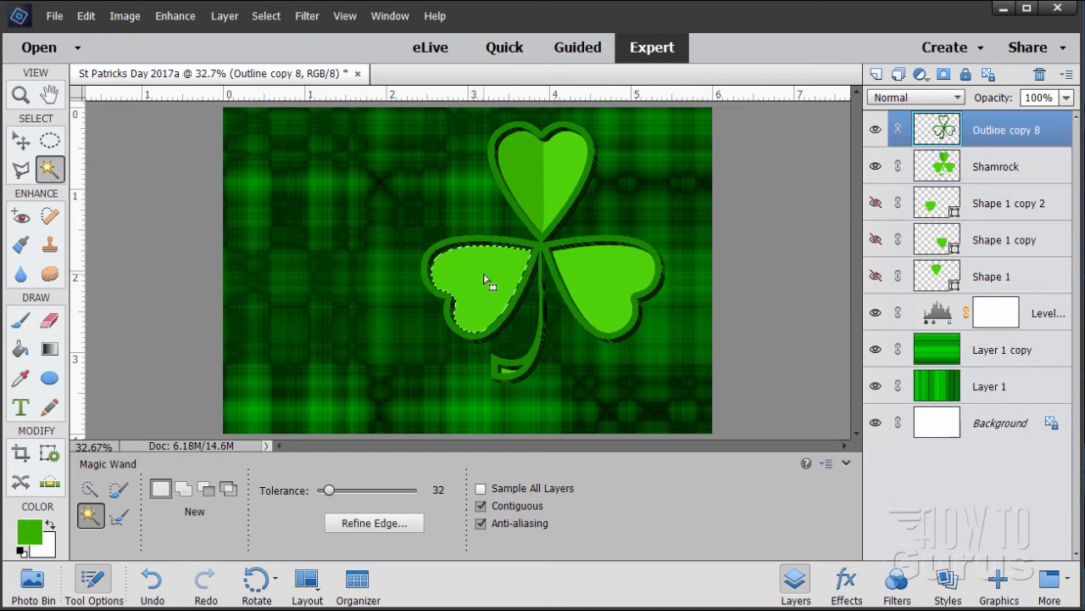
Step: On the Shamrock layer, subtract the left leaf's upper half from the selection with the Polygonal Lasso
left_click(983, 174)
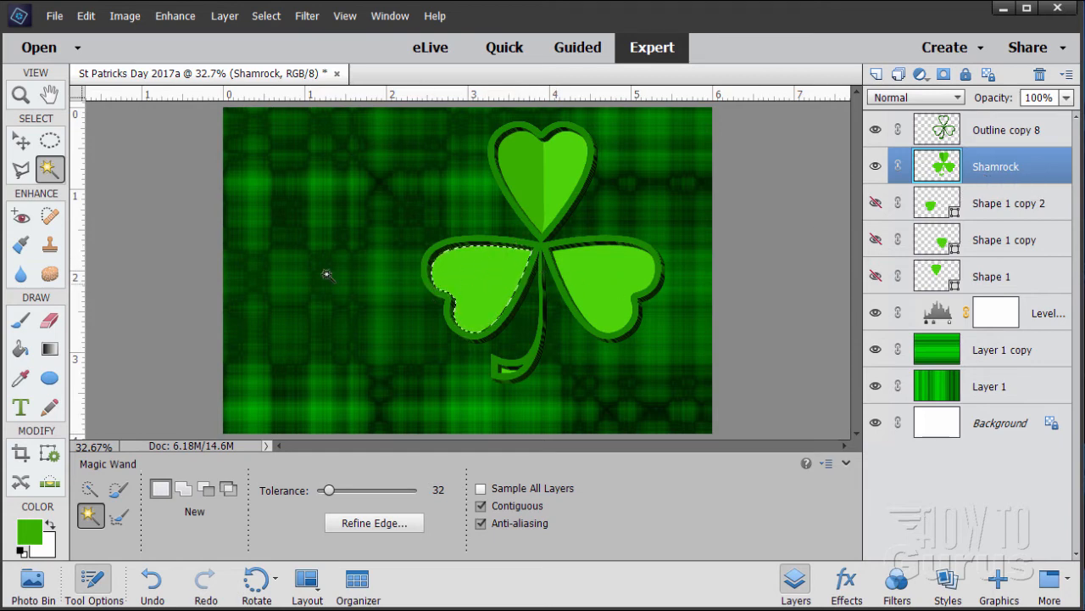
left_click(21, 169)
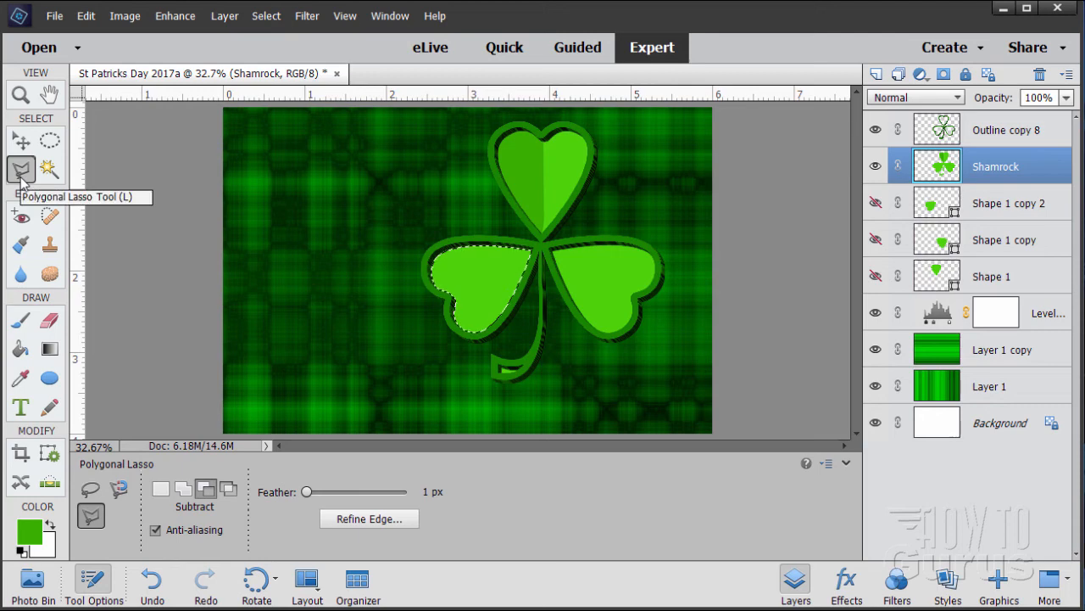
left_click(537, 245)
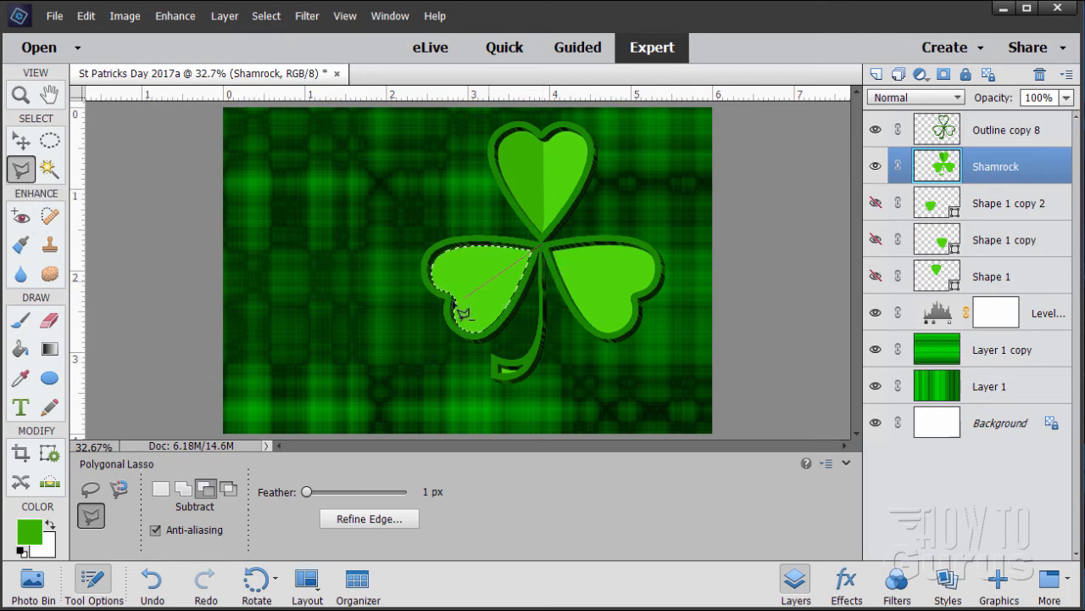
left_click(417, 318)
left_click(400, 252)
left_click(491, 217)
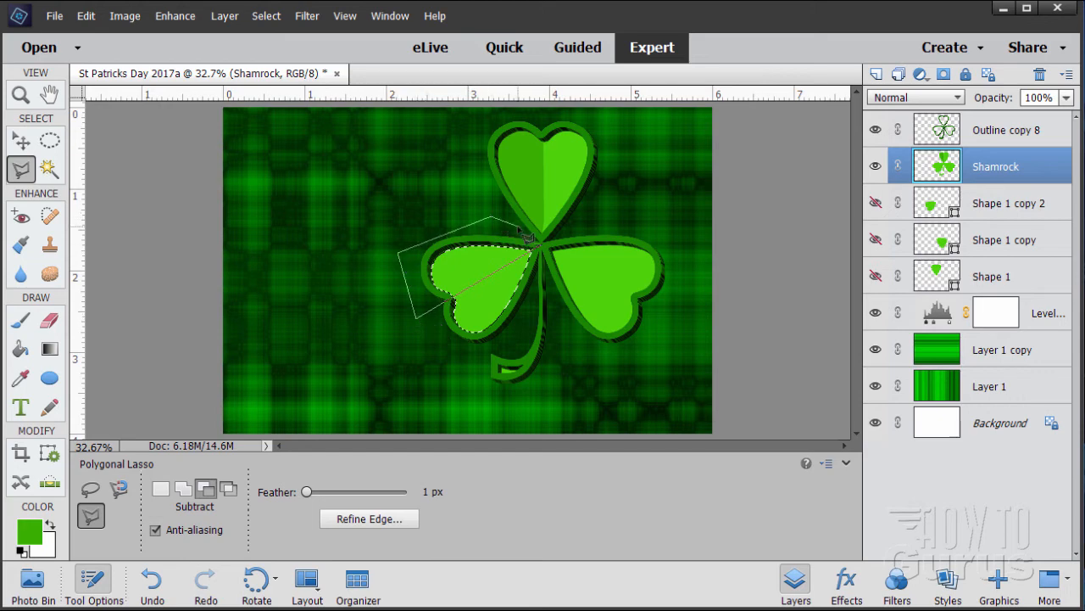
left_click(547, 250)
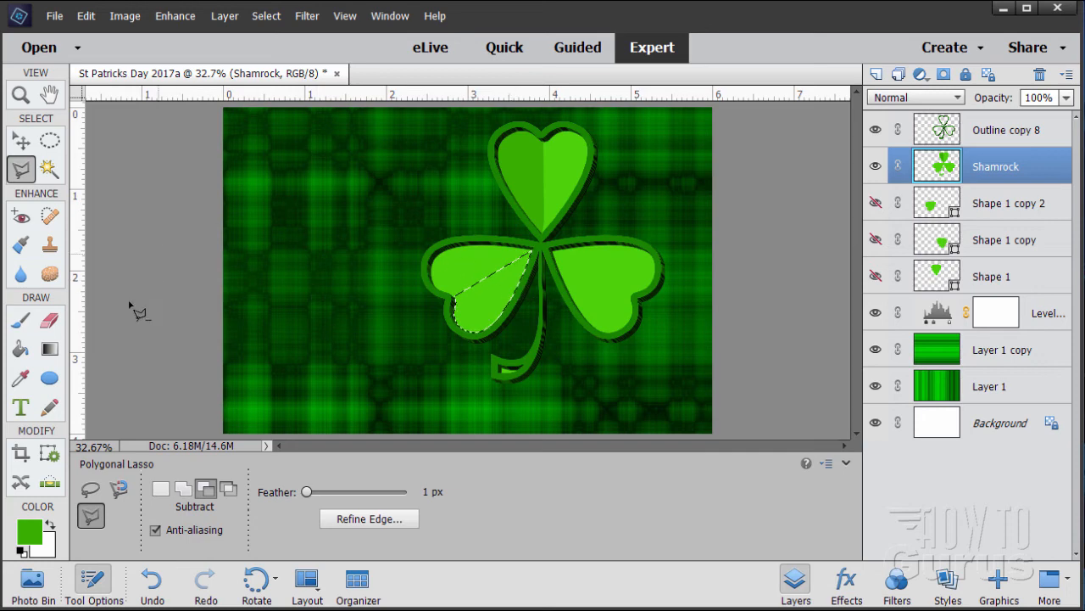
Step: Fill the selected lower half of the left leaf with the darker green using the Paint Bucket, and deselect
left_click(20, 348)
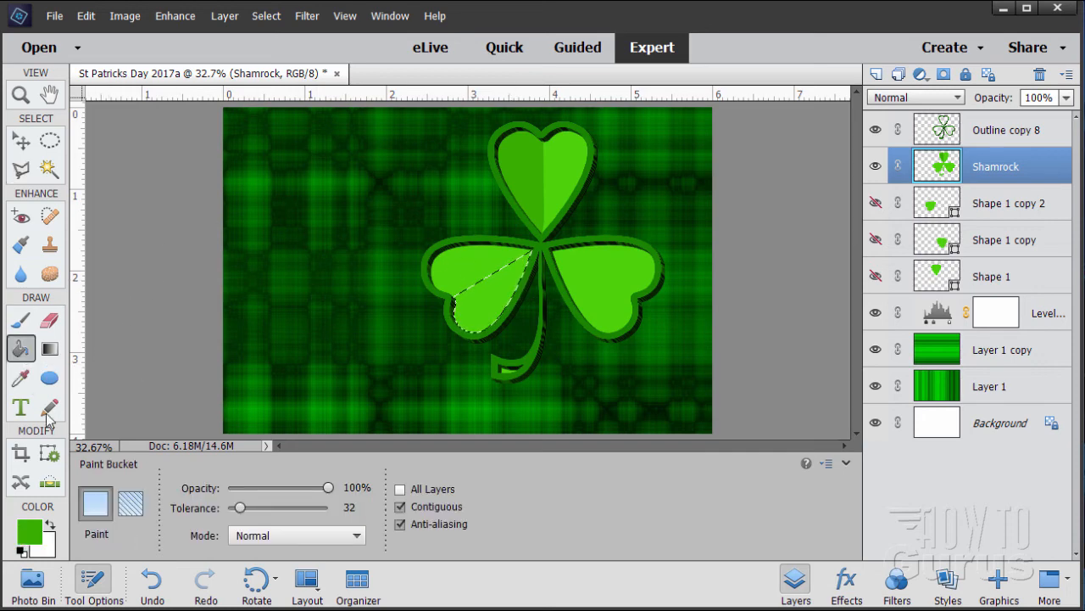
left_click(487, 312)
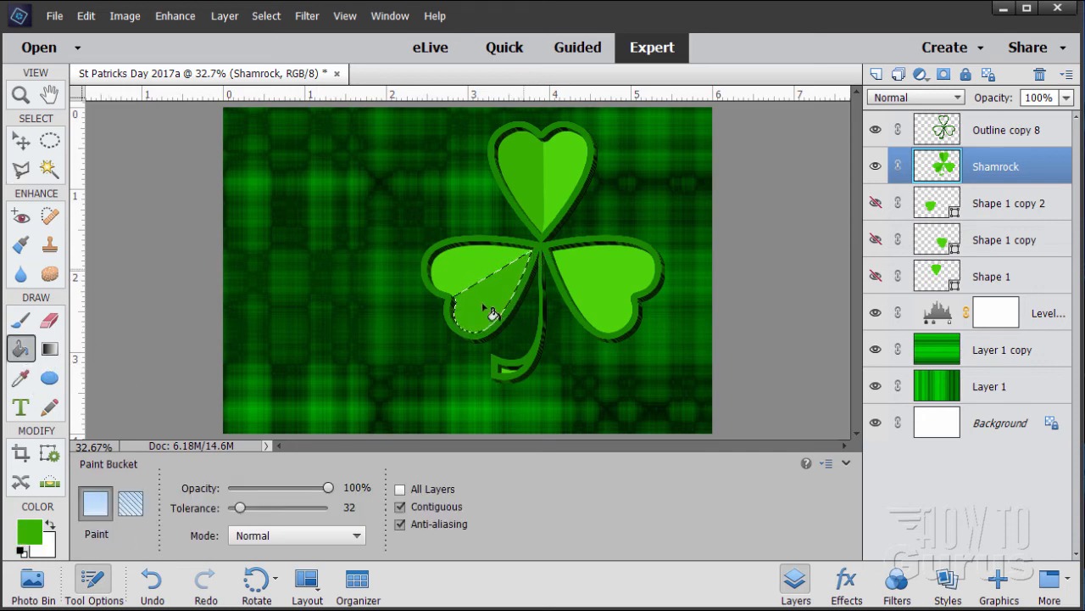
left_click(265, 15)
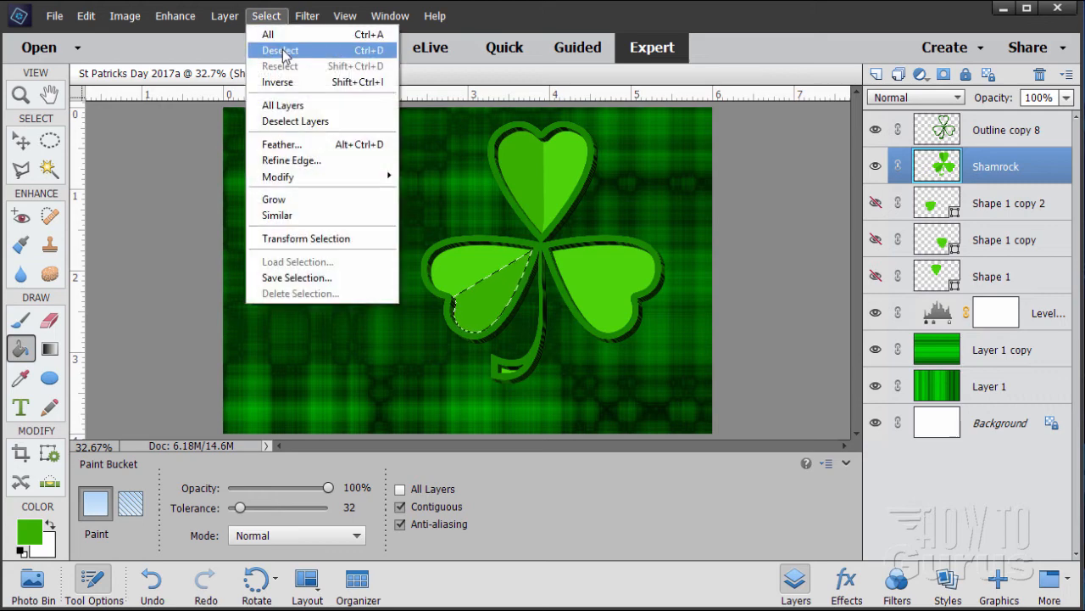
left_click(283, 51)
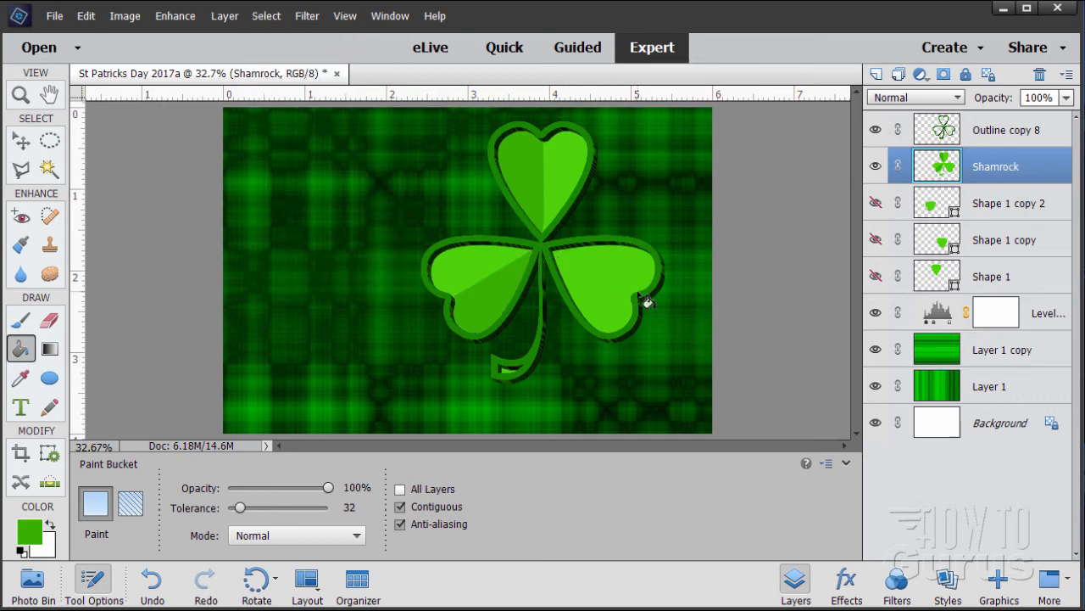
Step: Select the area inside the right leaf's outline on the Outline copy 8 layer with the Magic Wand
left_click(50, 168)
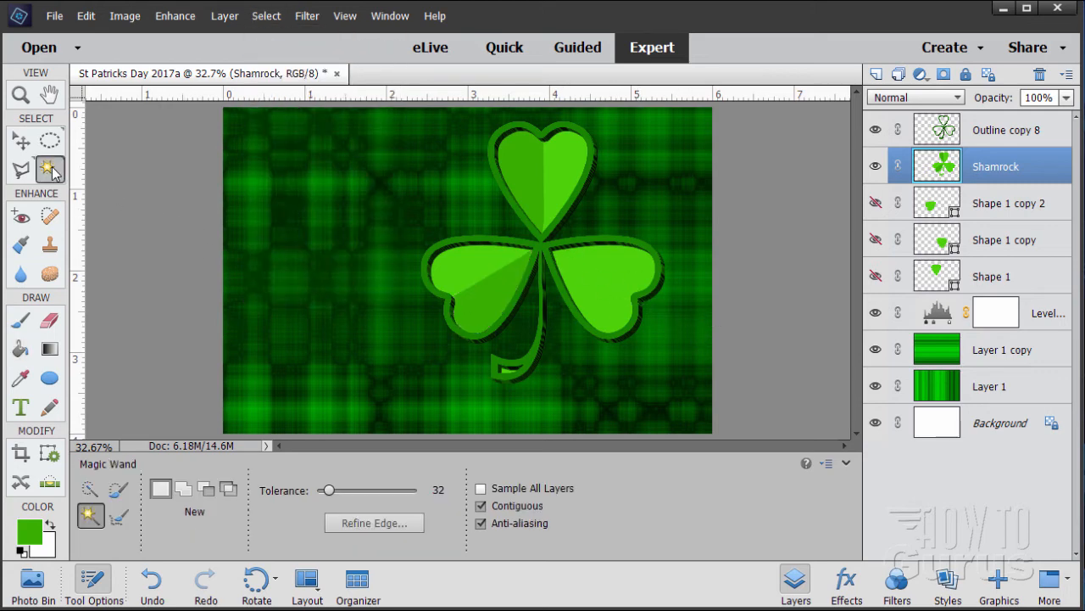
left_click(986, 132)
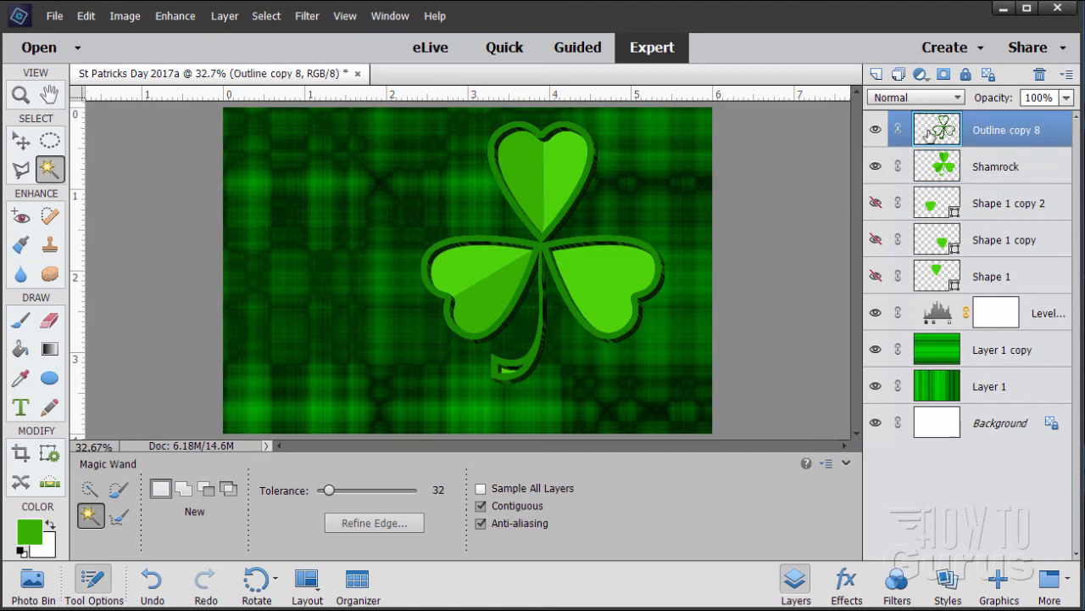
left_click(597, 278)
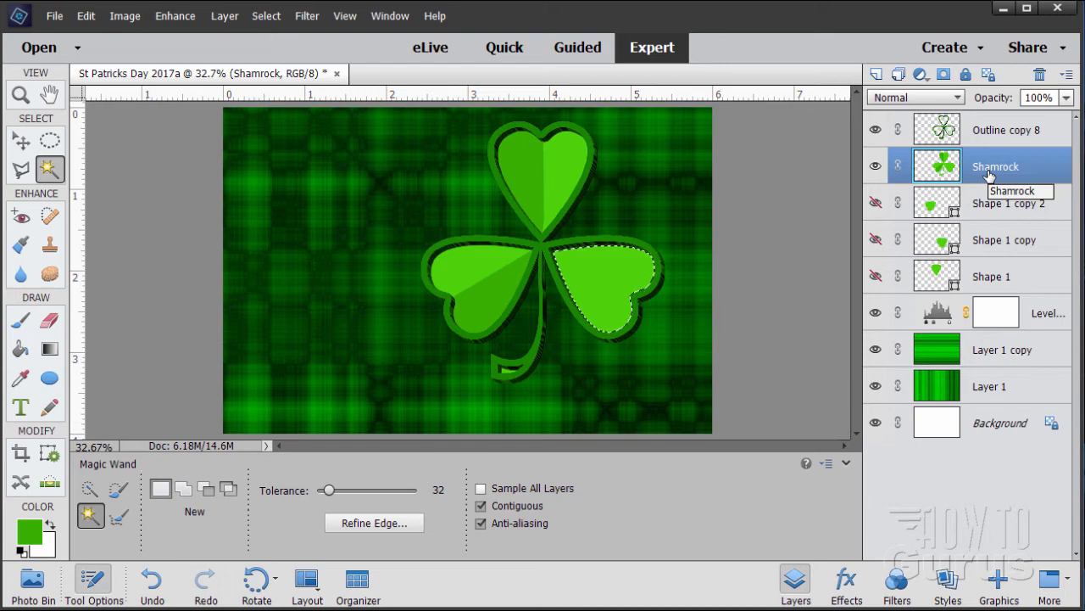
Step: Subtract the right leaf's lower half from the selection with the Polygonal Lasso, cutting along the leaf's centre line
left_click(20, 170)
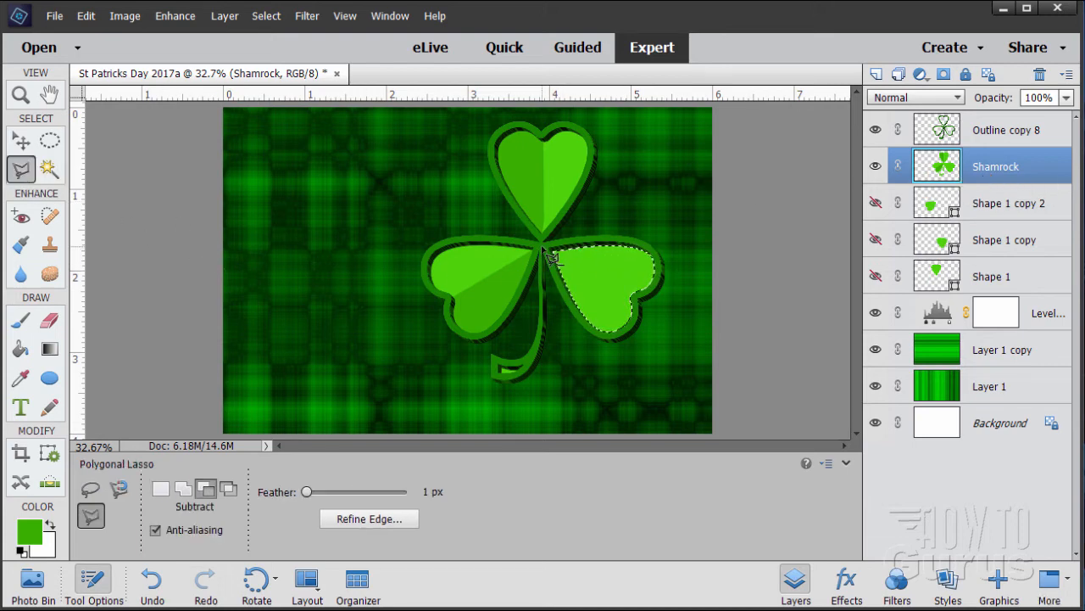
left_click(660, 309)
left_click(632, 371)
left_click(544, 329)
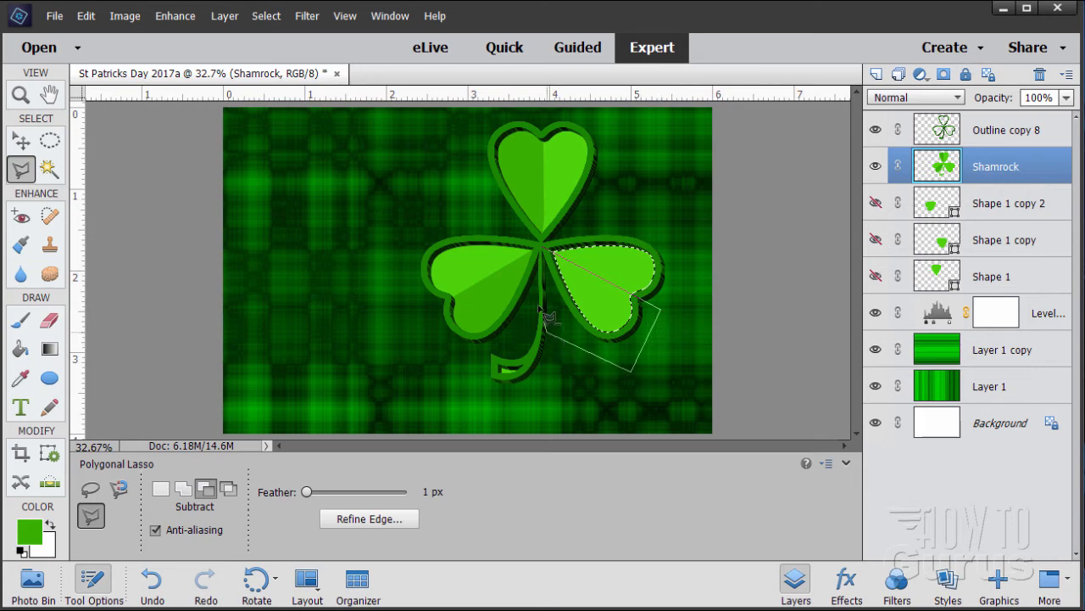
left_click(554, 252)
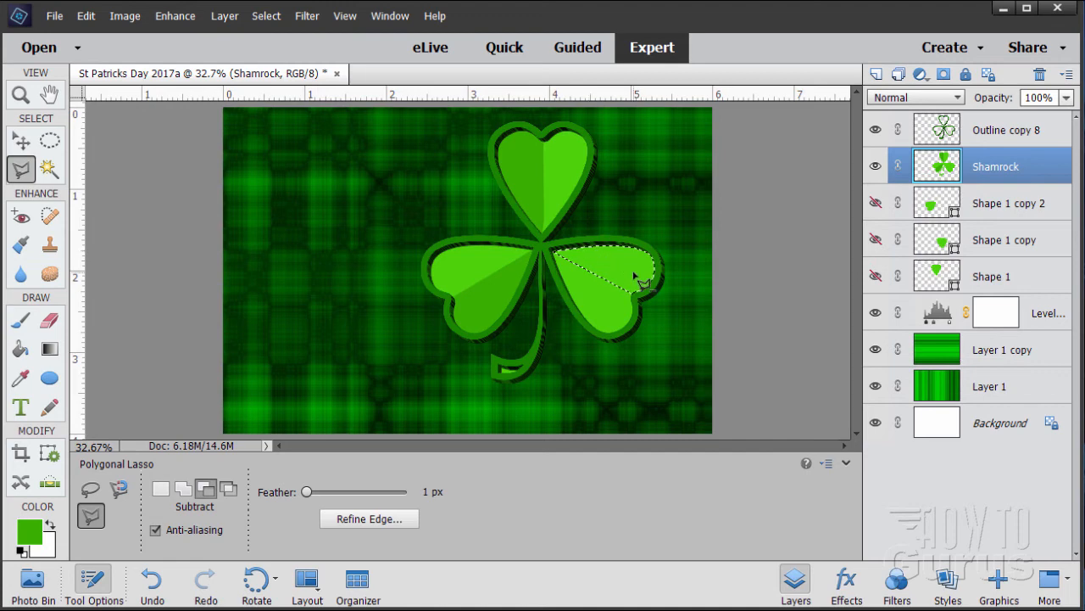
Step: Fill the selected upper half of the right leaf with the darker green using the Paint Bucket, and deselect
left_click(20, 349)
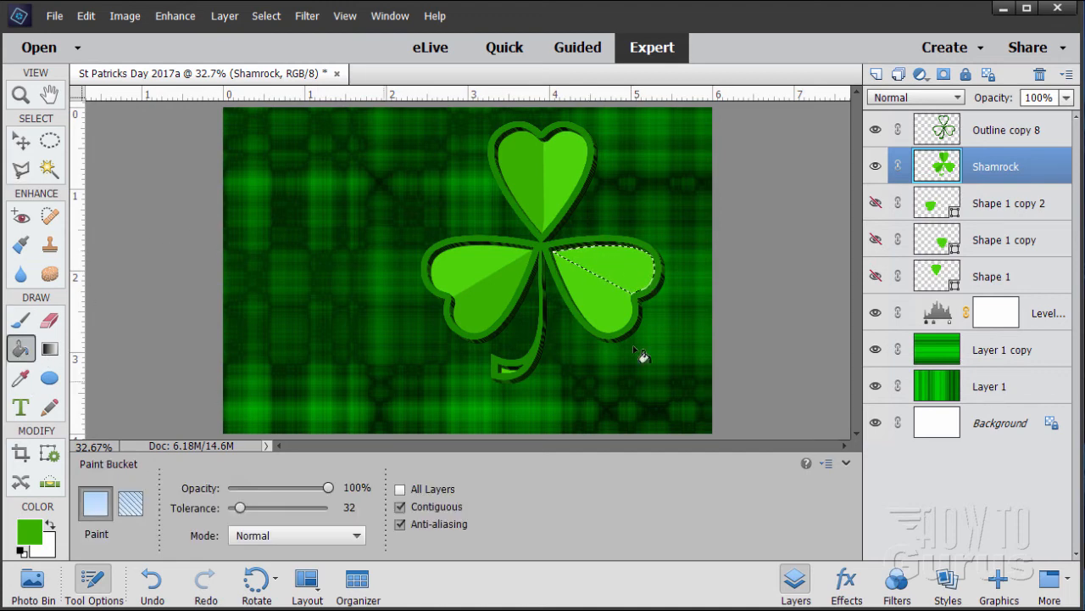
left_click(626, 271)
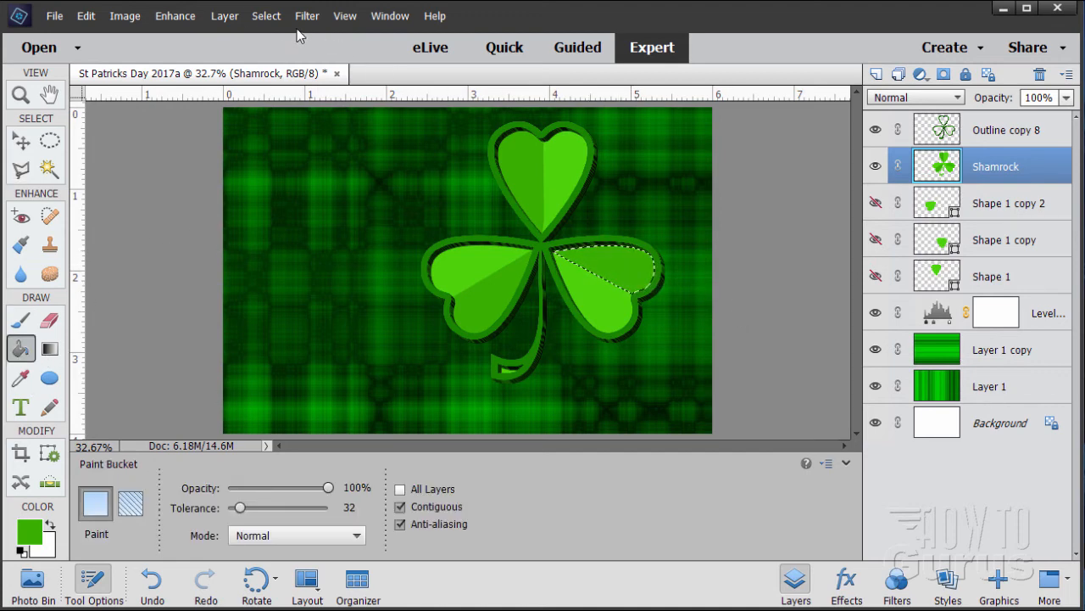
left_click(267, 16)
left_click(274, 50)
Step: Try to shift the Shamrock layer slightly on its own with the Move tool, and undo the move
left_click(22, 144)
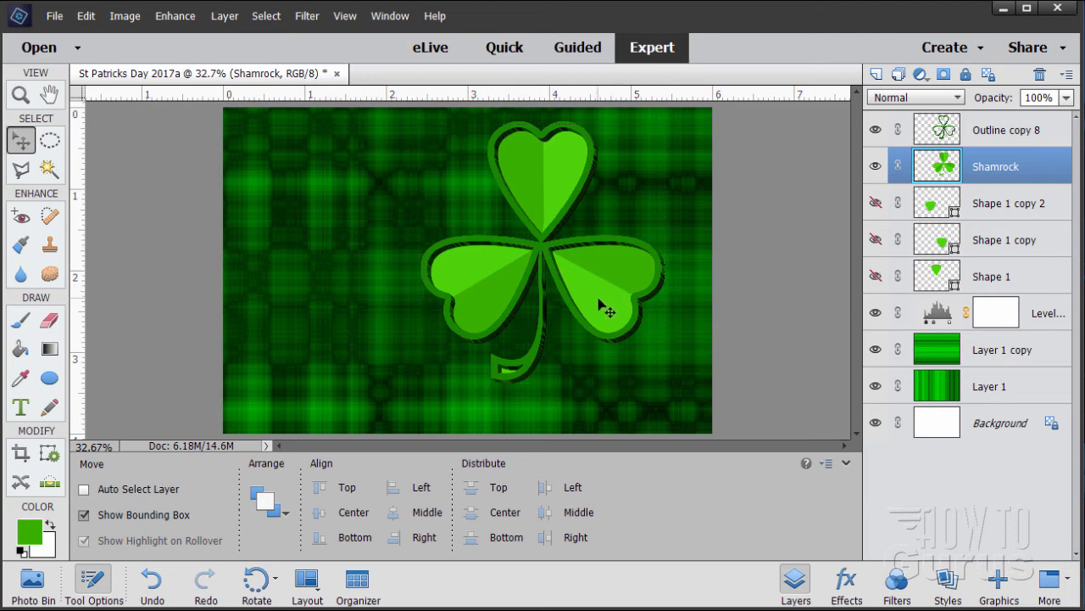
mouse_move(601, 305)
left_mouse_down()
mouse_move(618, 302)
mouse_move(601, 308)
left_mouse_up()
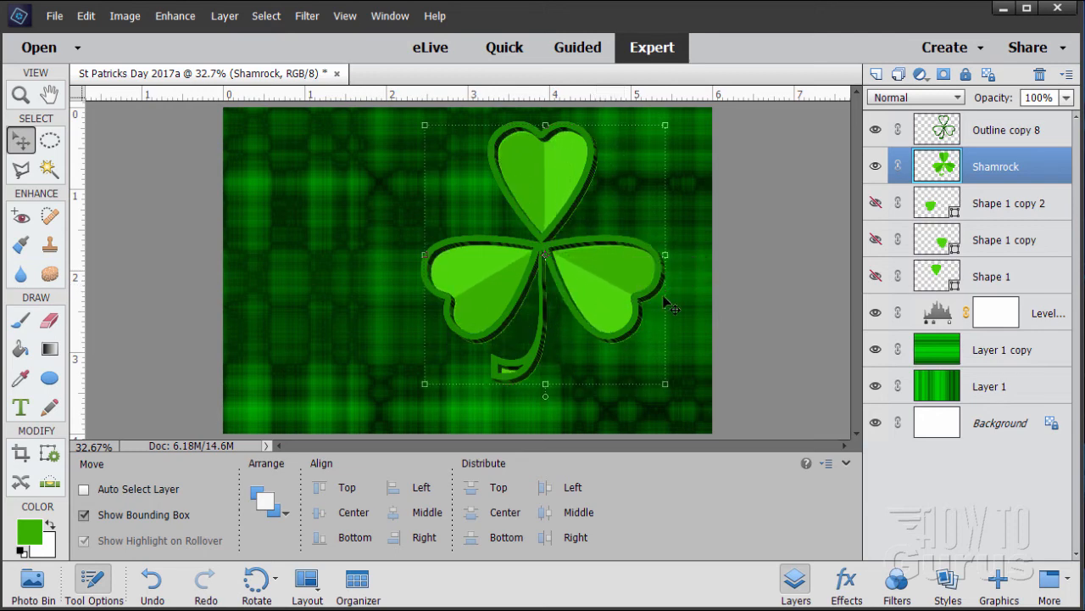
left_click(86, 16)
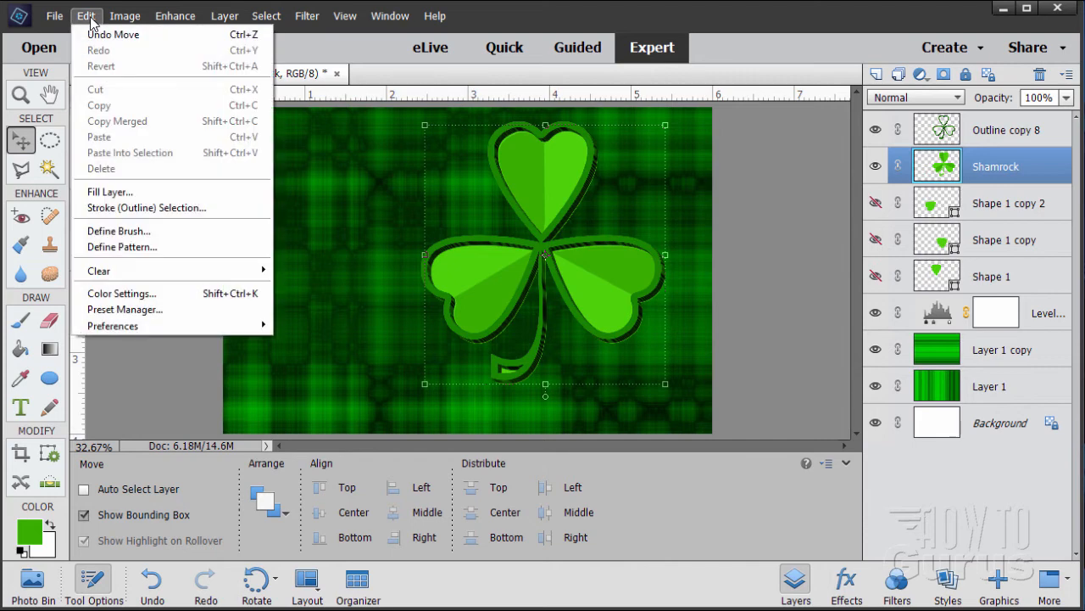
left_click(95, 35)
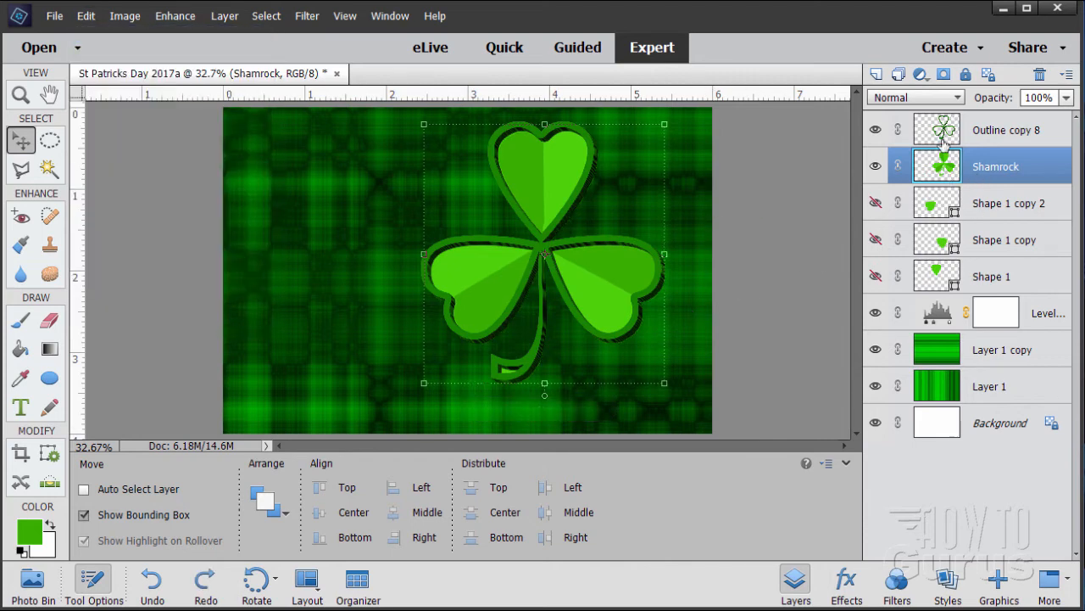
Step: Link the Outline copy 8 and Shamrock layers and move the whole shamrock slightly to the right
left_click(991, 133, "ctrl")
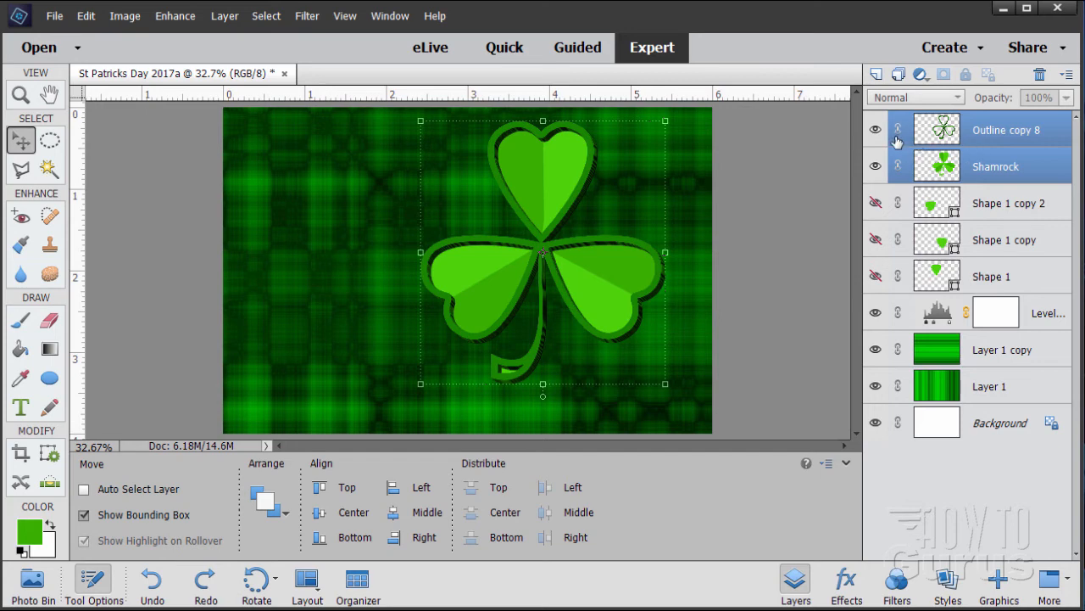
left_click(897, 136)
left_click_drag(599, 286, 616, 300)
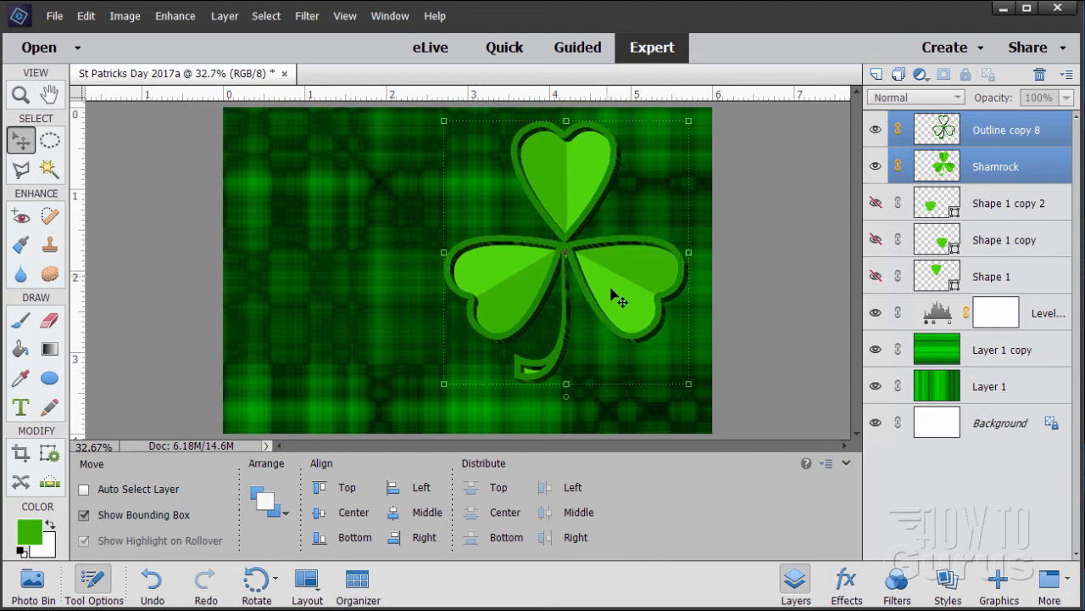
Step: Add an outer glow to the Shamrock layer's style with a size of 67 px and 100% opacity
left_click(1052, 162)
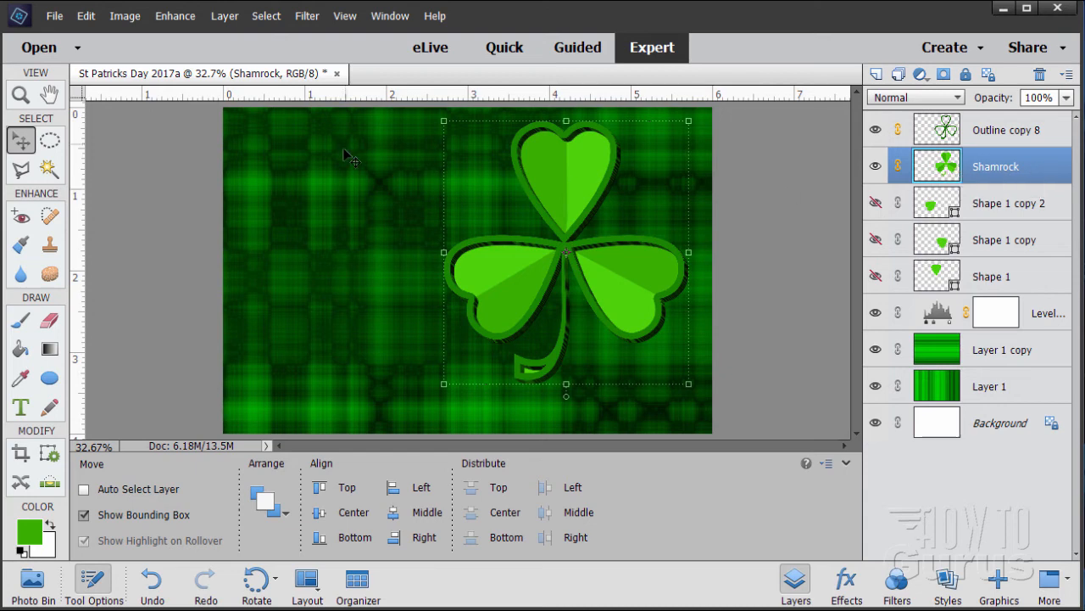
left_click(224, 18)
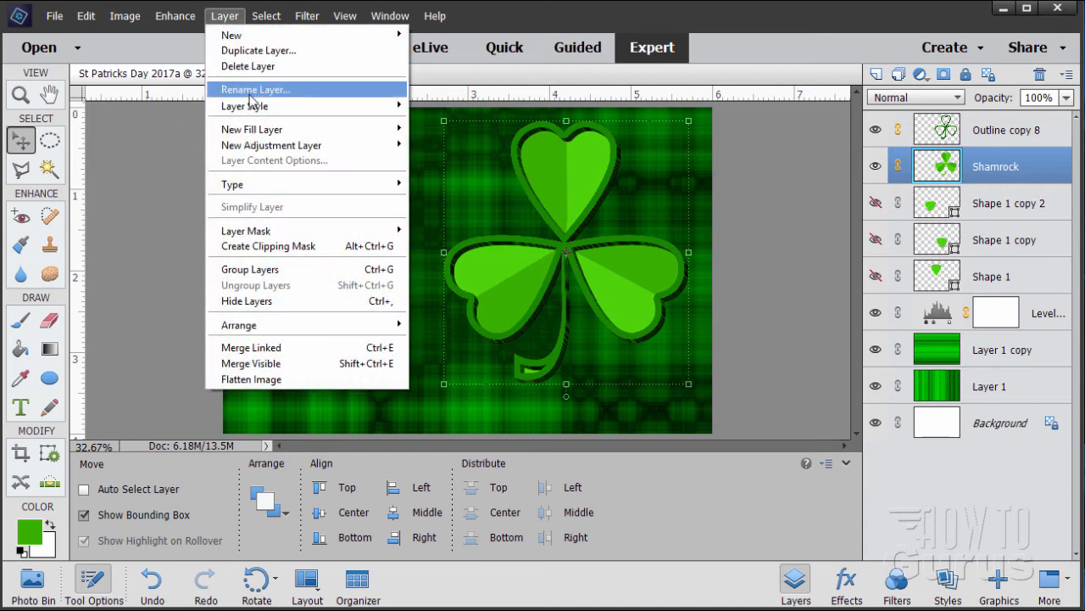
mouse_move(254, 106)
left_click(433, 106)
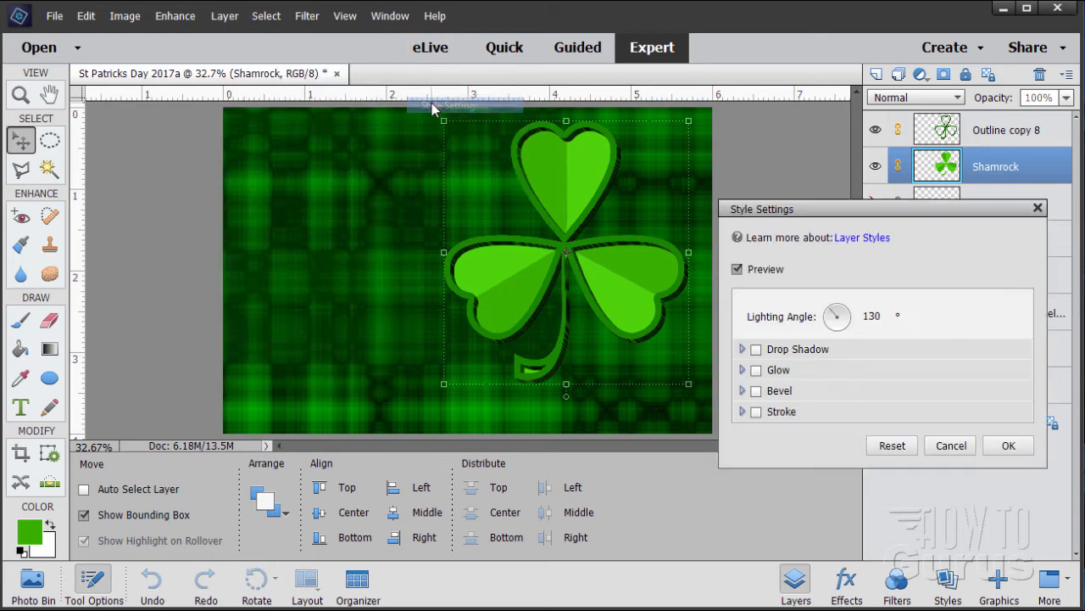
left_click(757, 371)
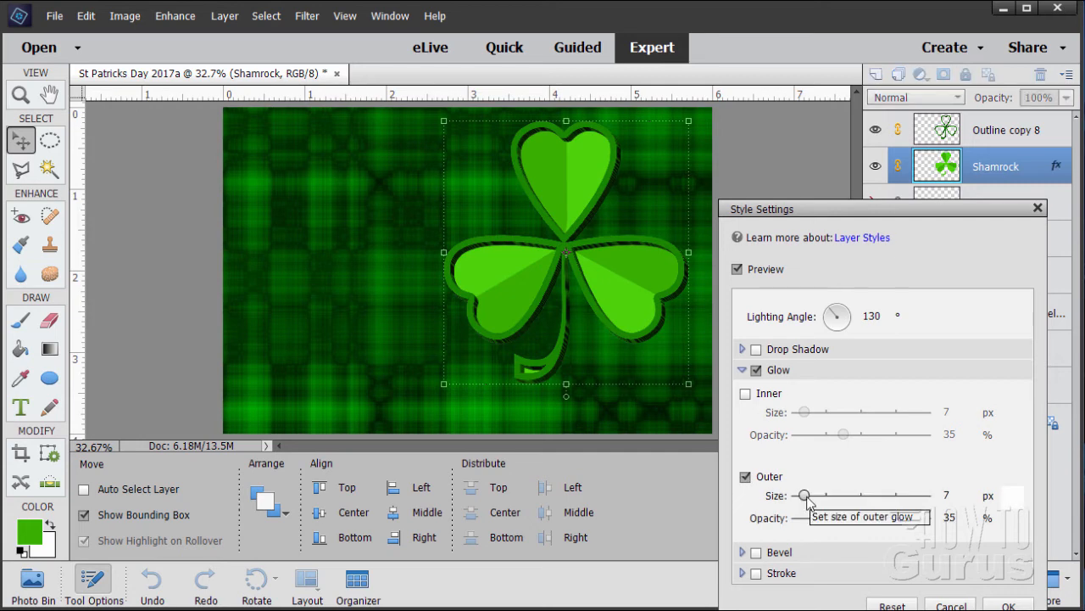
left_click_drag(807, 497, 932, 518)
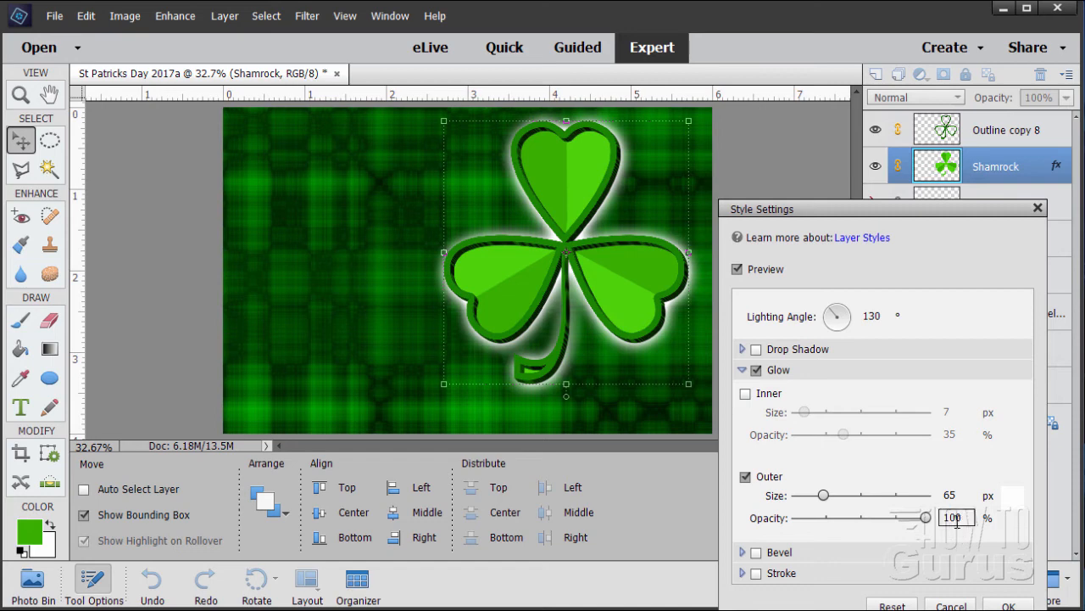
left_click(948, 496)
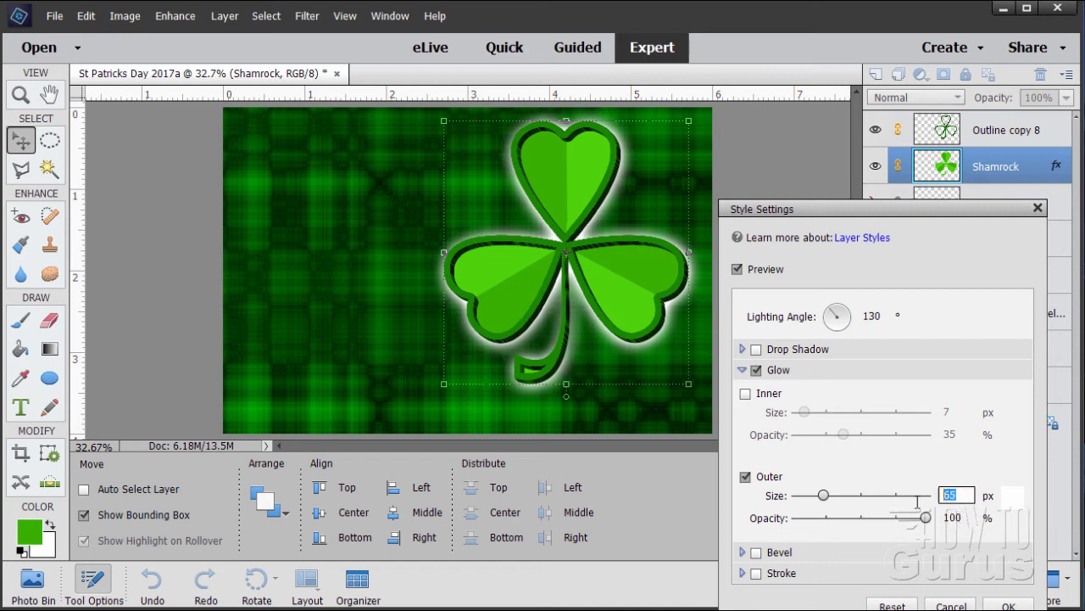
type("67")
Step: Set the outer glow's color to bright yellow and apply the layer style
left_click(1017, 504)
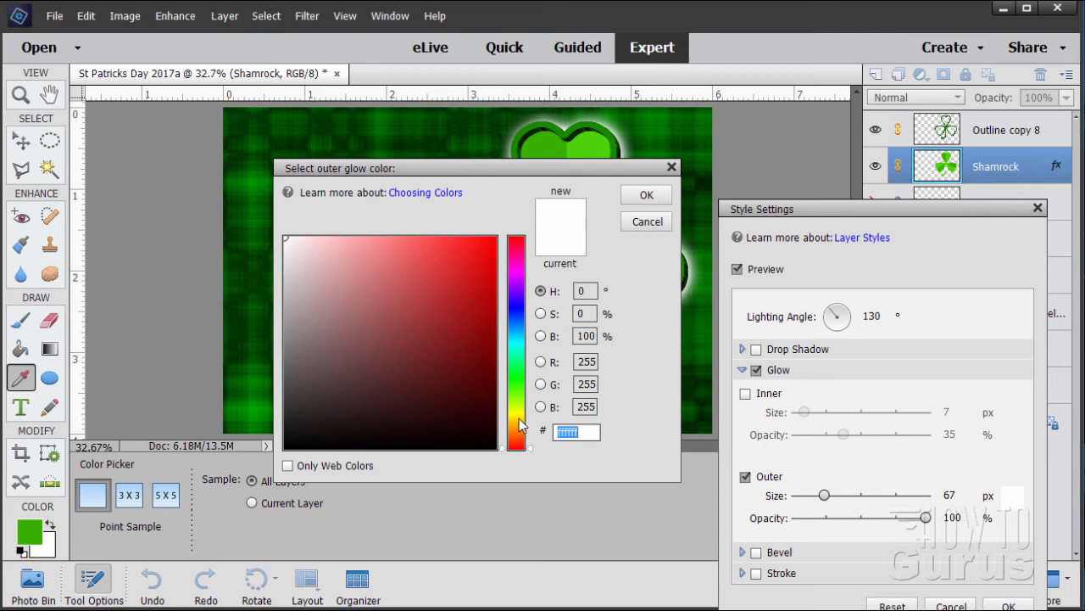
left_click(516, 417)
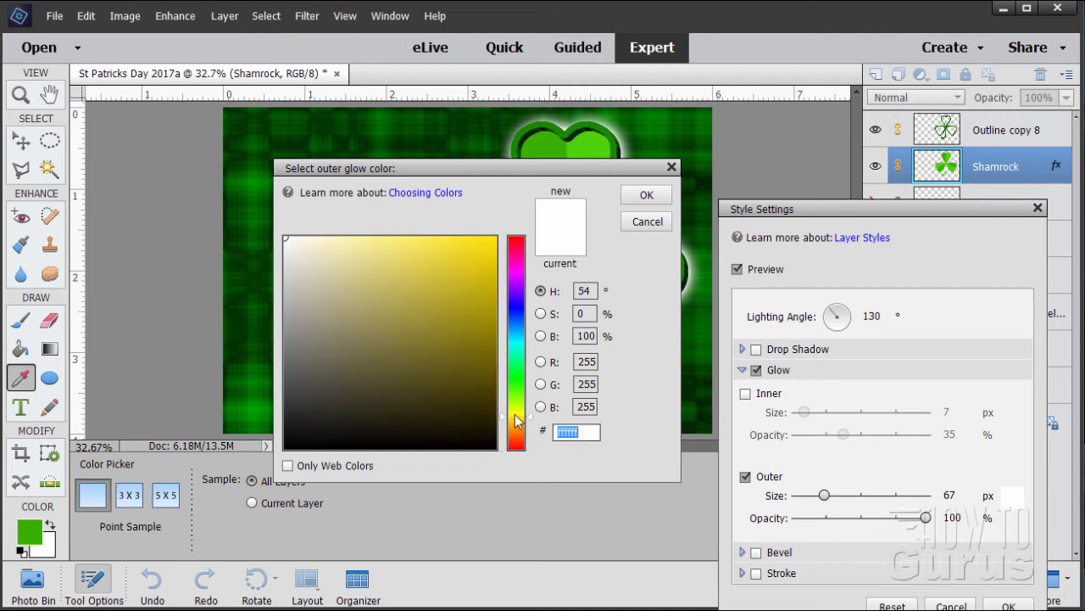
left_click(515, 412)
left_click(495, 230)
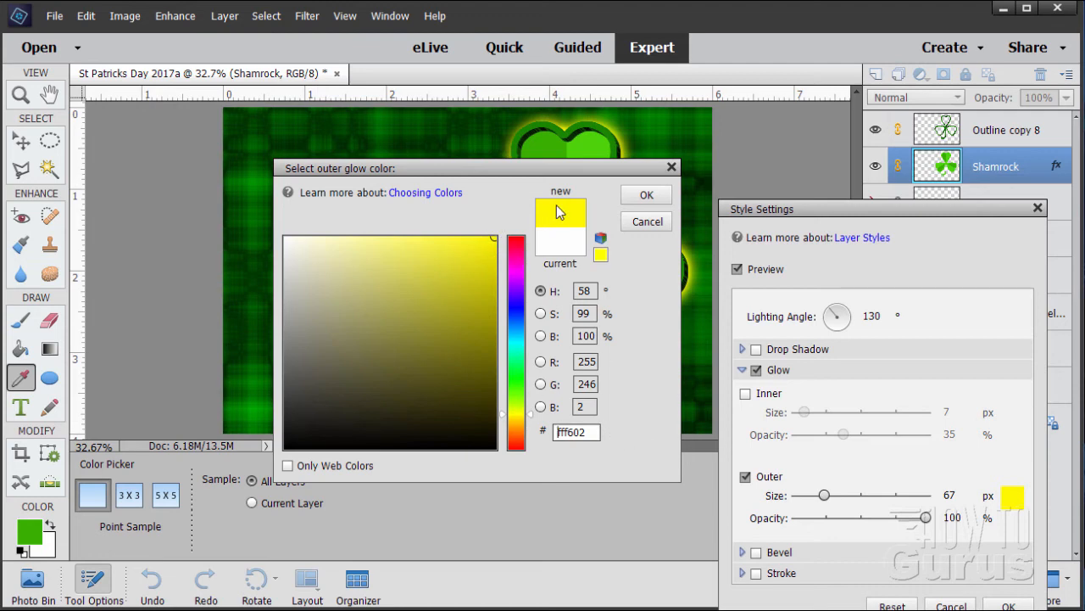
left_click_drag(572, 176, 361, 200)
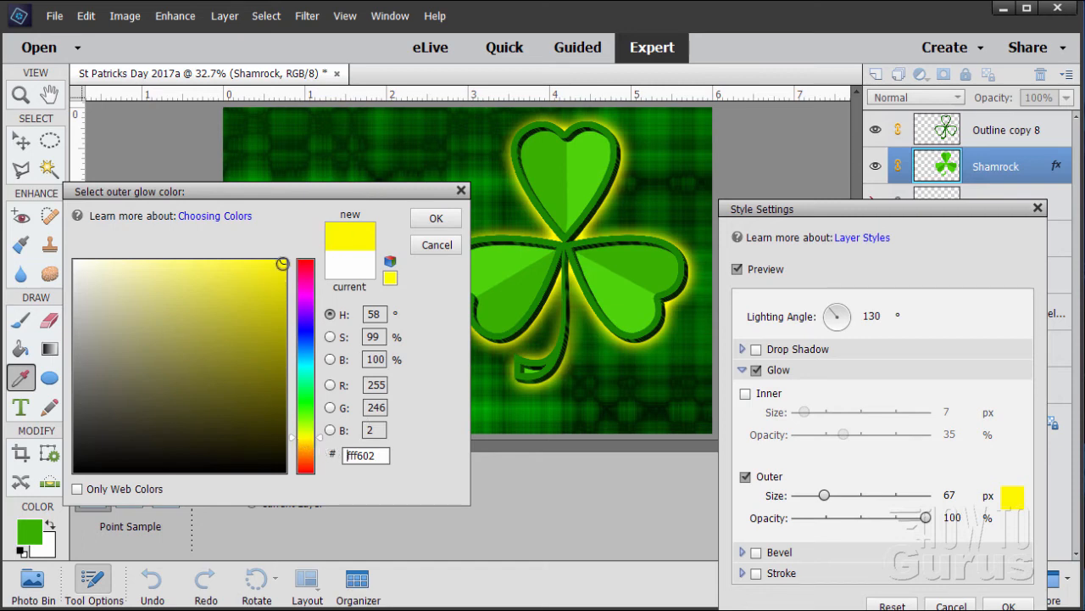
left_click(285, 257)
left_click(434, 217)
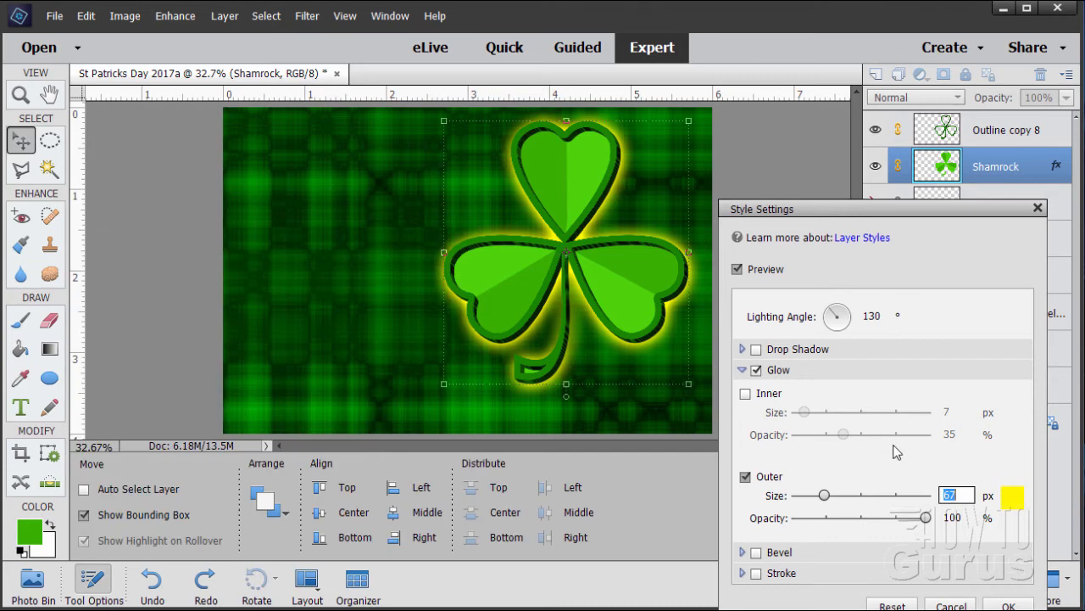
left_click_drag(825, 496, 825, 499)
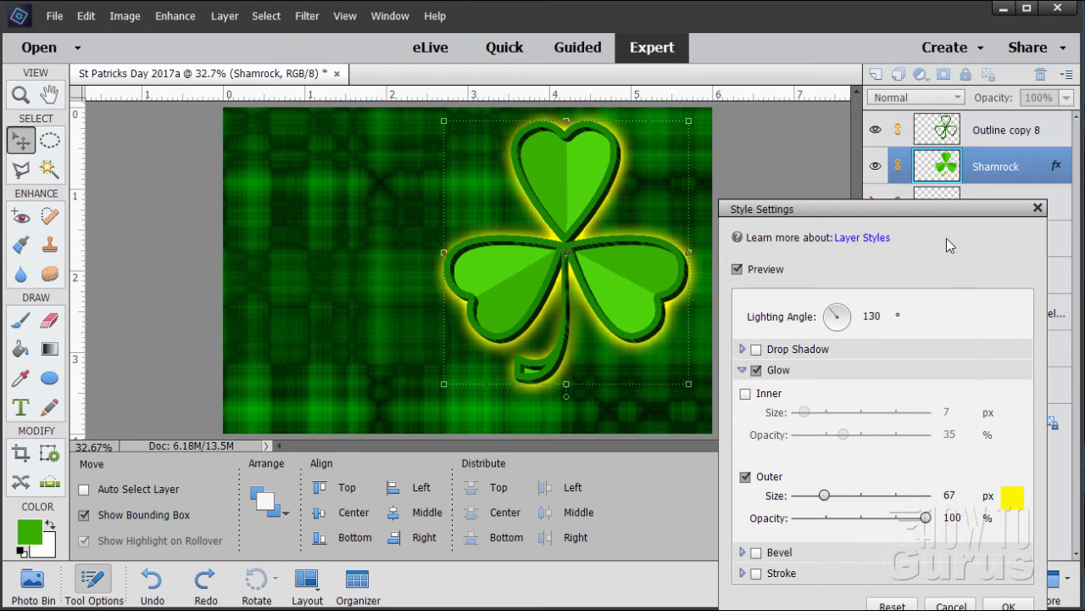
left_click_drag(933, 208, 928, 144)
left_click(1003, 540)
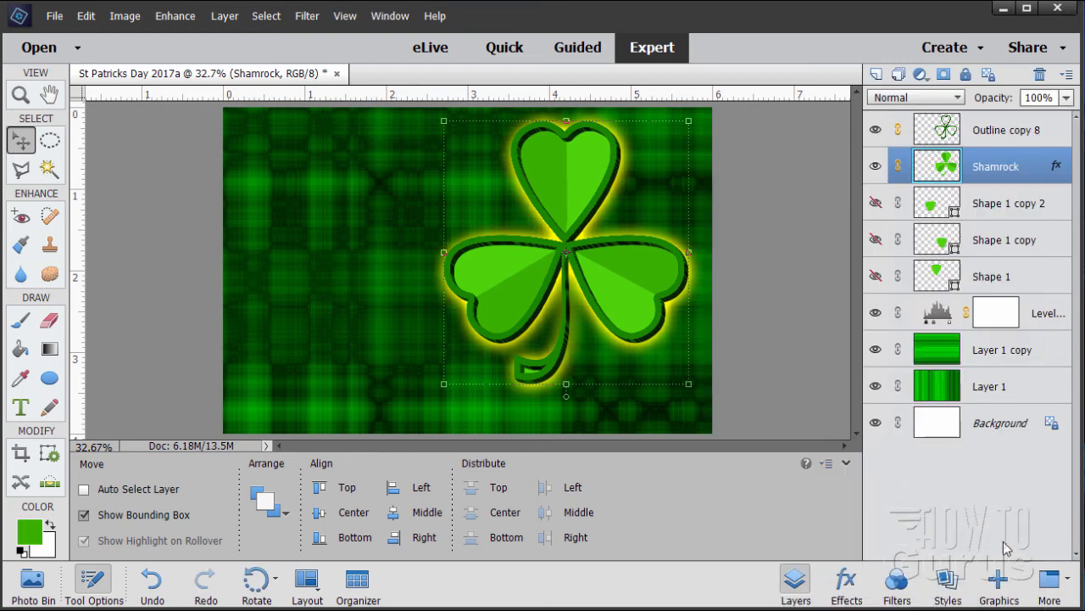
Step: Make Outline copy 8 the only selected layer and set the horizontal Type tool's text color to yellow
left_click(1027, 393)
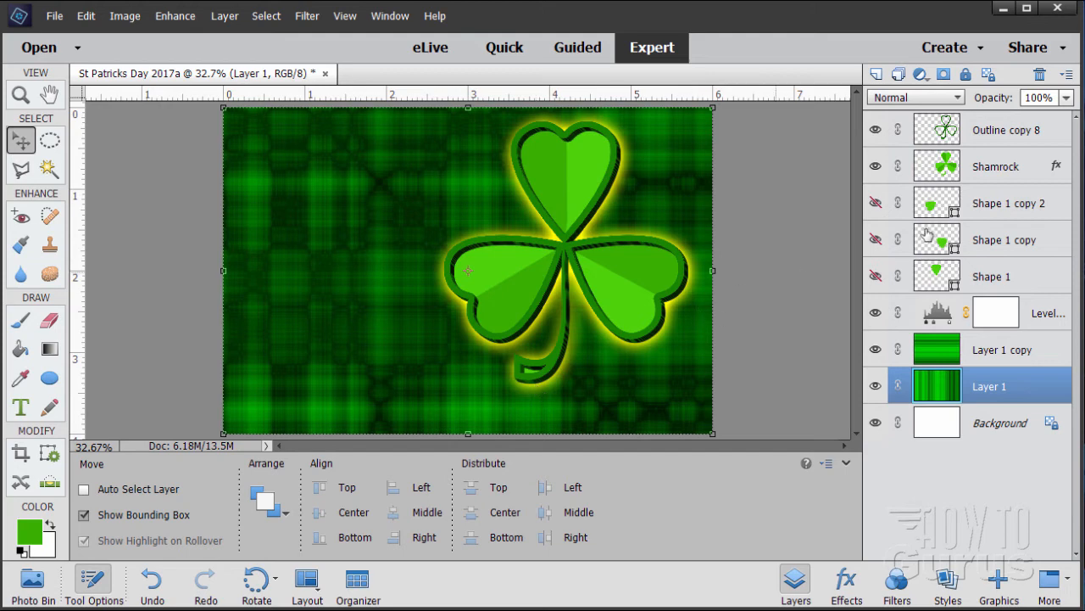
left_click(1002, 137)
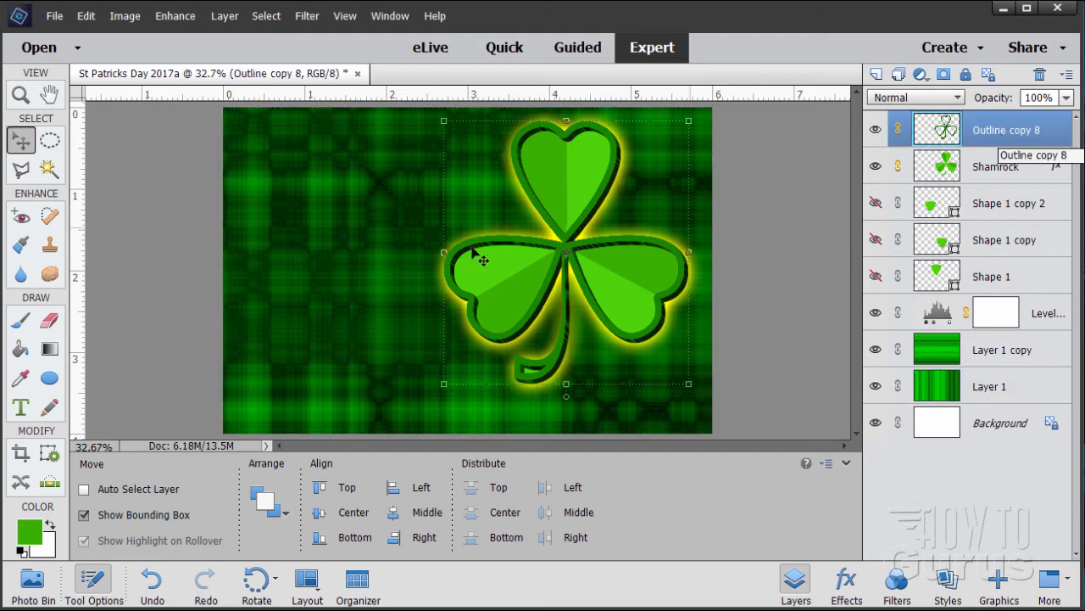
left_click(22, 410)
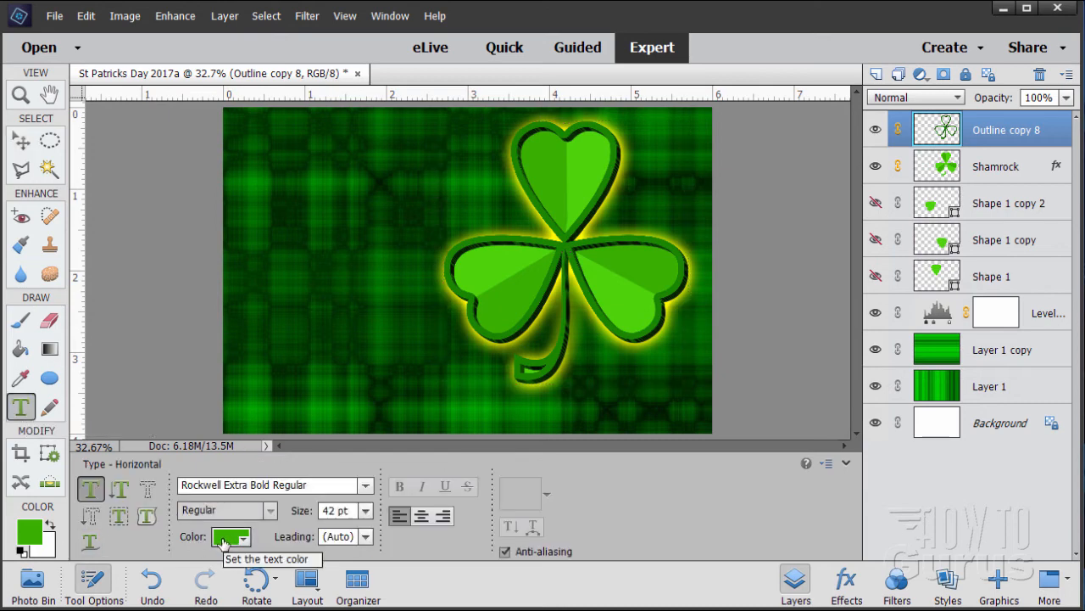
left_click(223, 543)
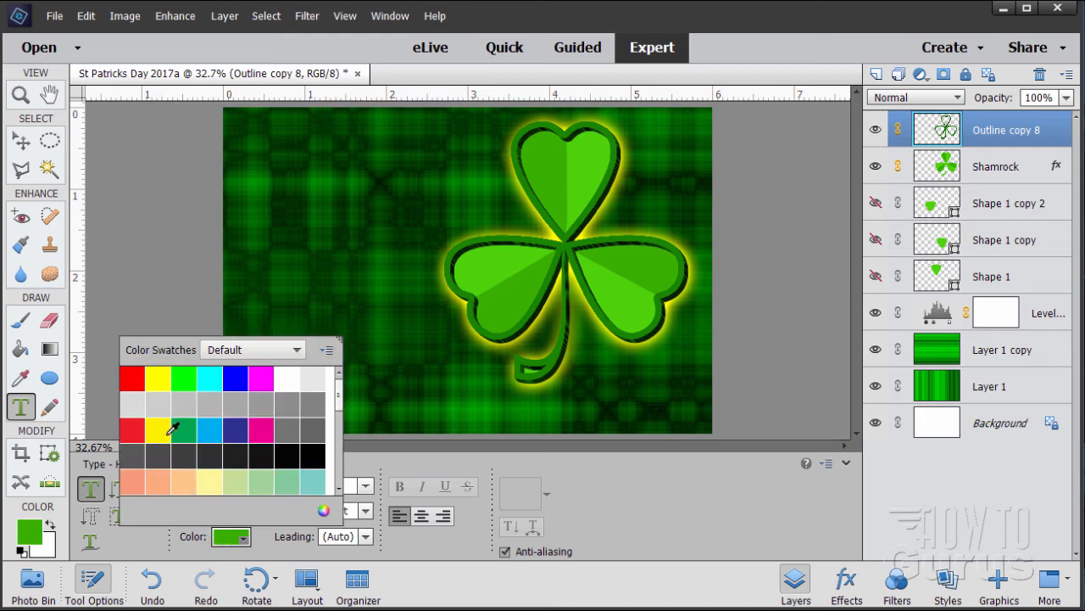
left_click(156, 430)
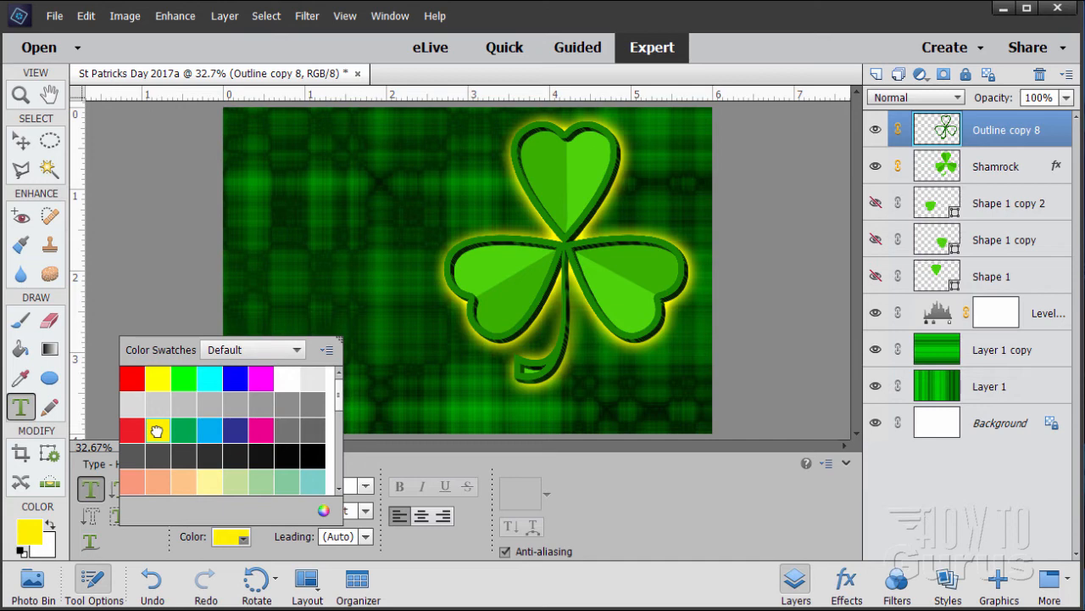
left_click(224, 537)
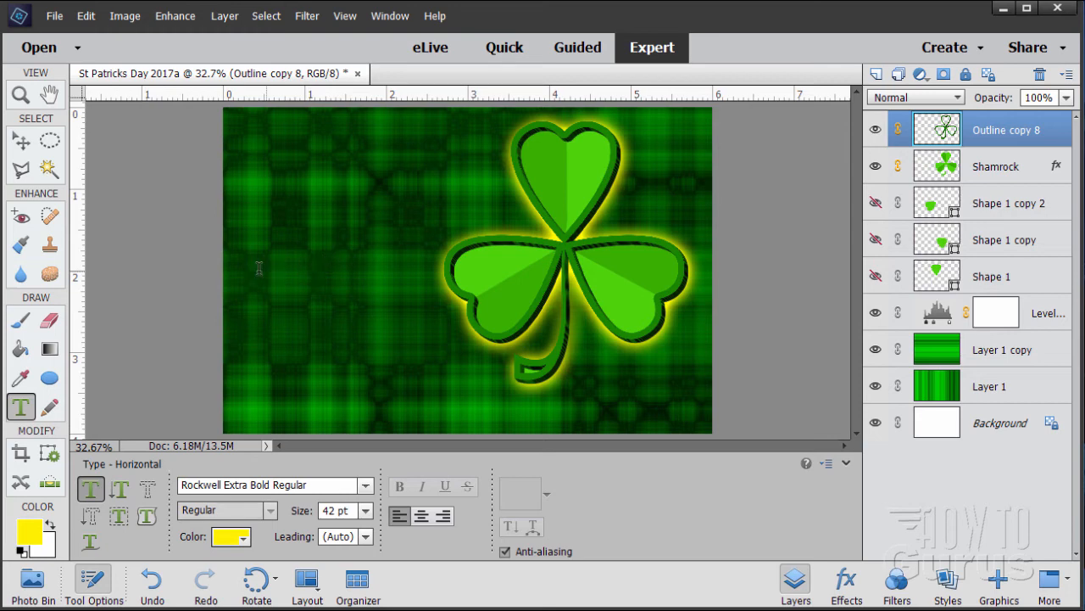
Step: Add the text "Happy" on the plaid background and move it into the empty area left of the shamrock
left_click(258, 268)
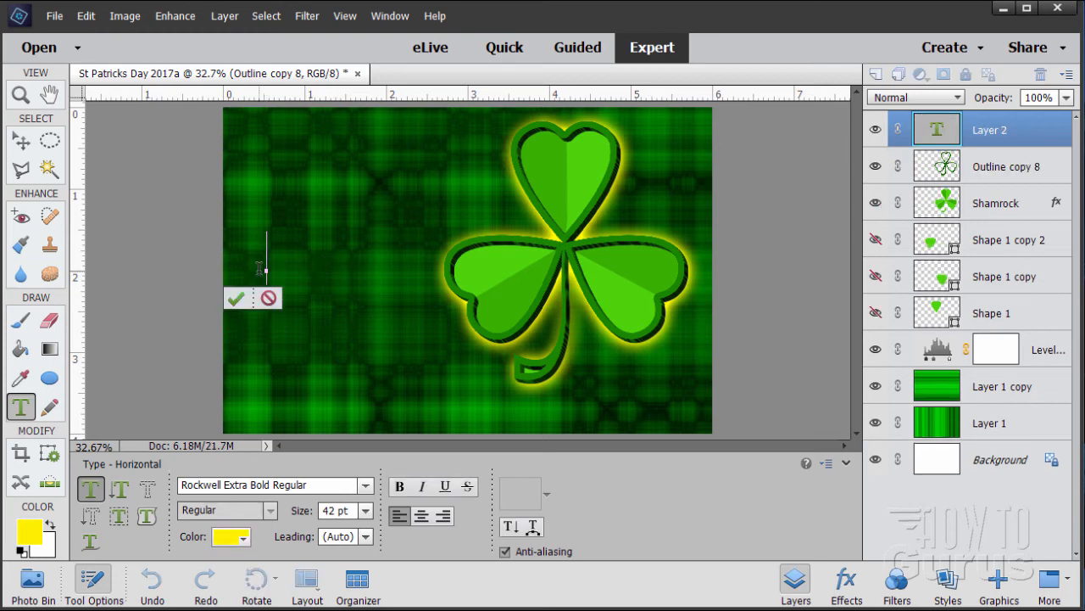
type("Happy")
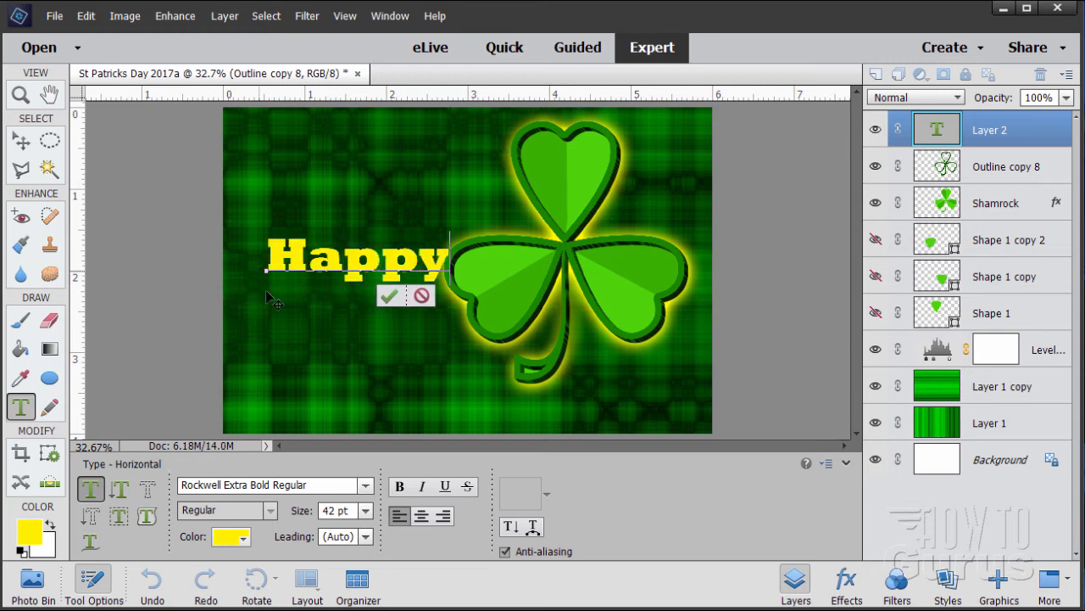
left_click(387, 295)
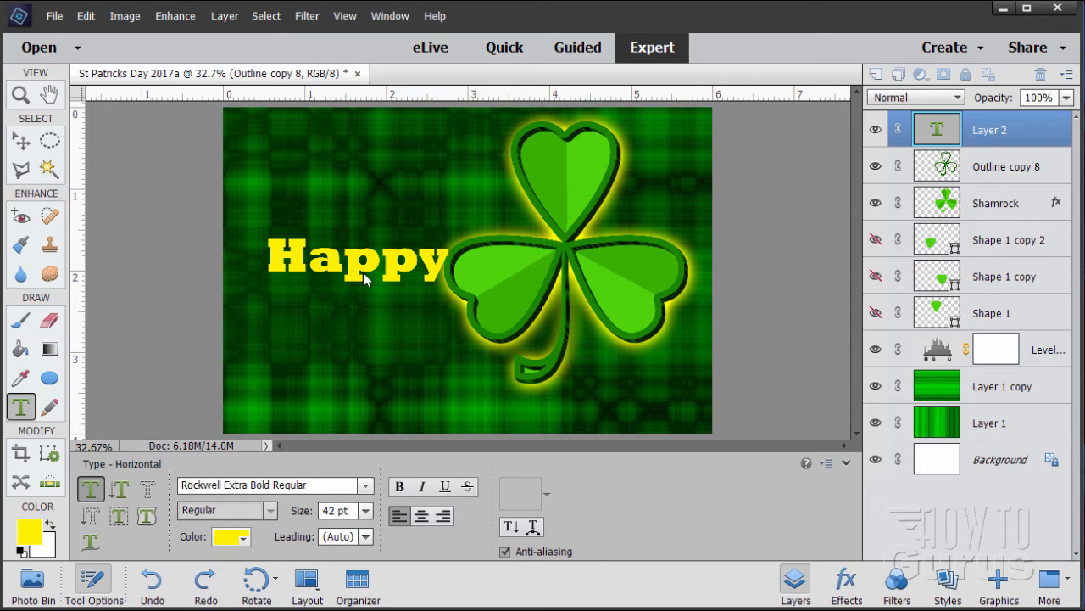
key("v")
left_click_drag(360, 271, 337, 293)
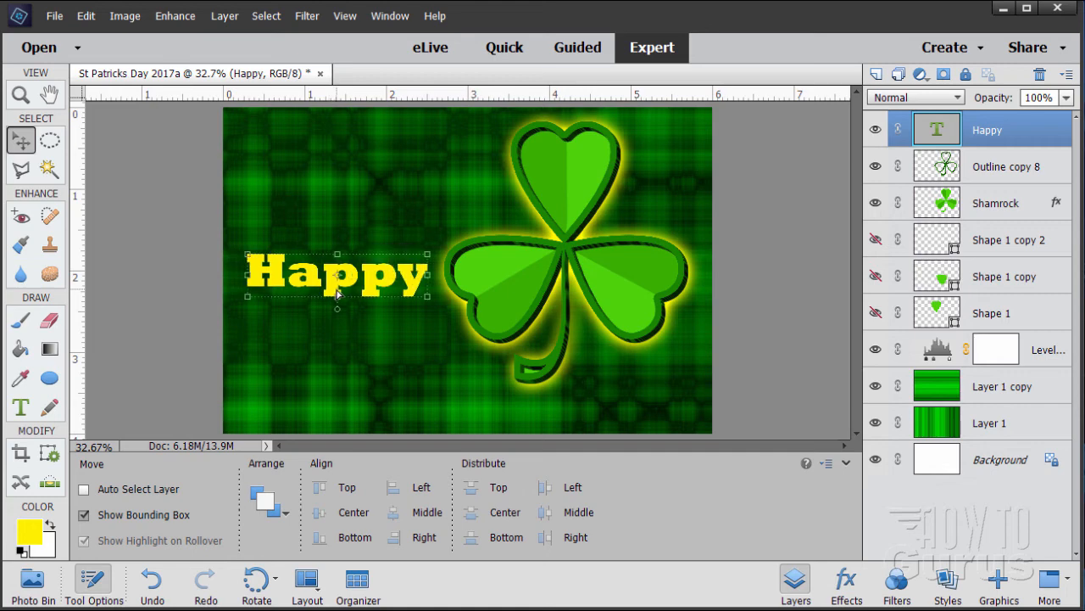
Step: Add the horizontal text "St Patrick's Day" on the plaid background below the word "Happy"
left_click(21, 407)
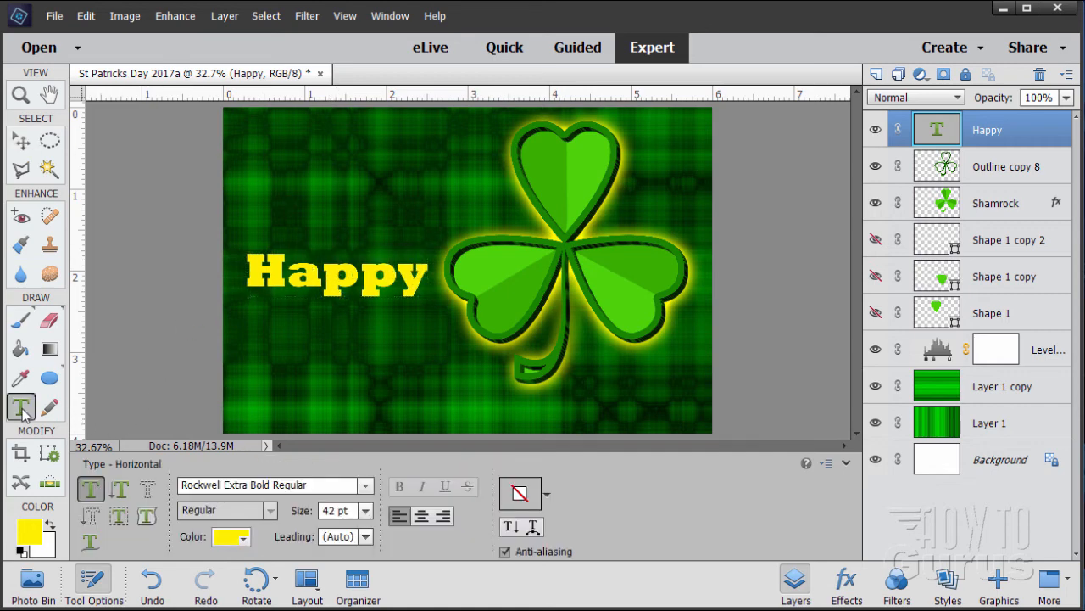
left_click(265, 370)
type("St")
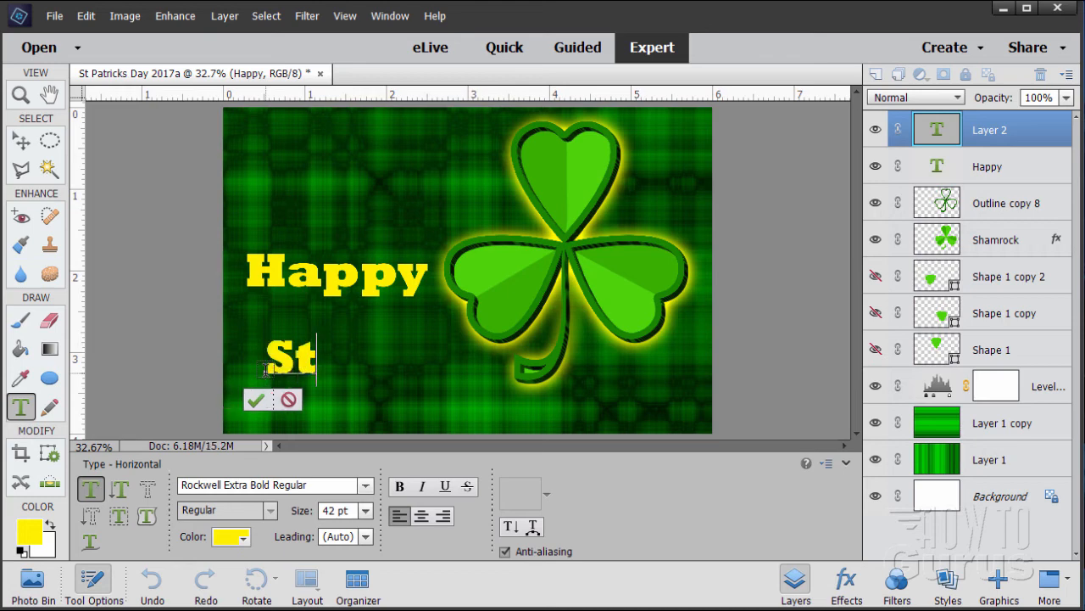
type(" Patrick")
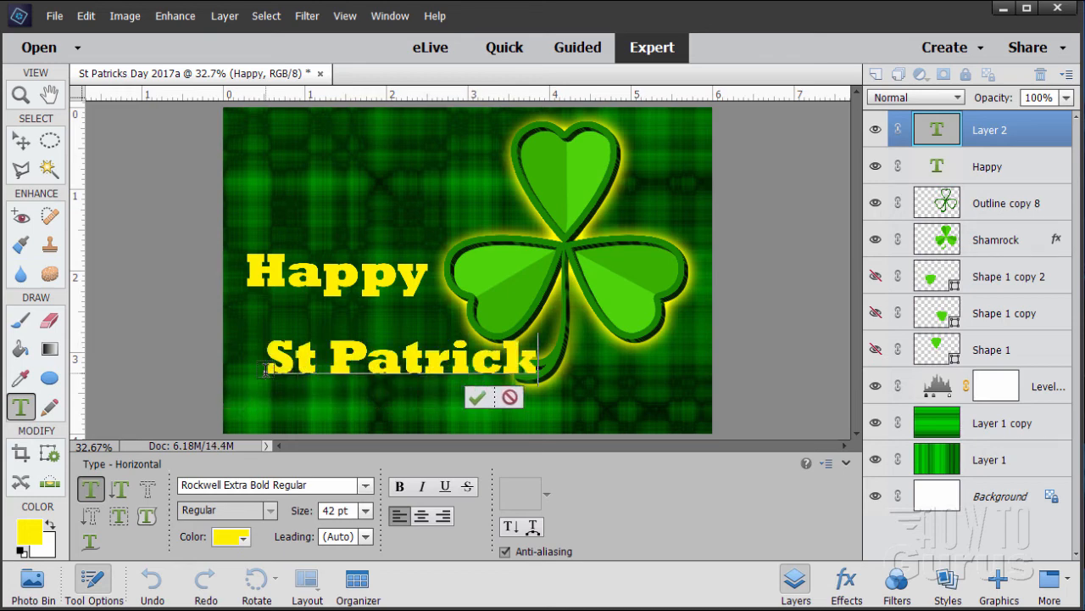
type("'s Da")
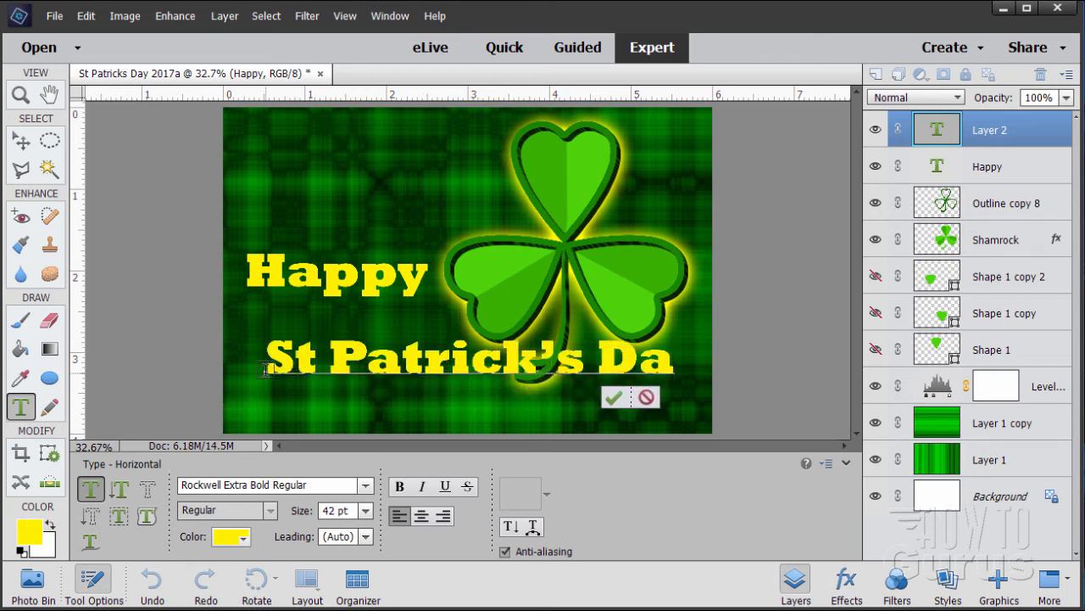
type("y")
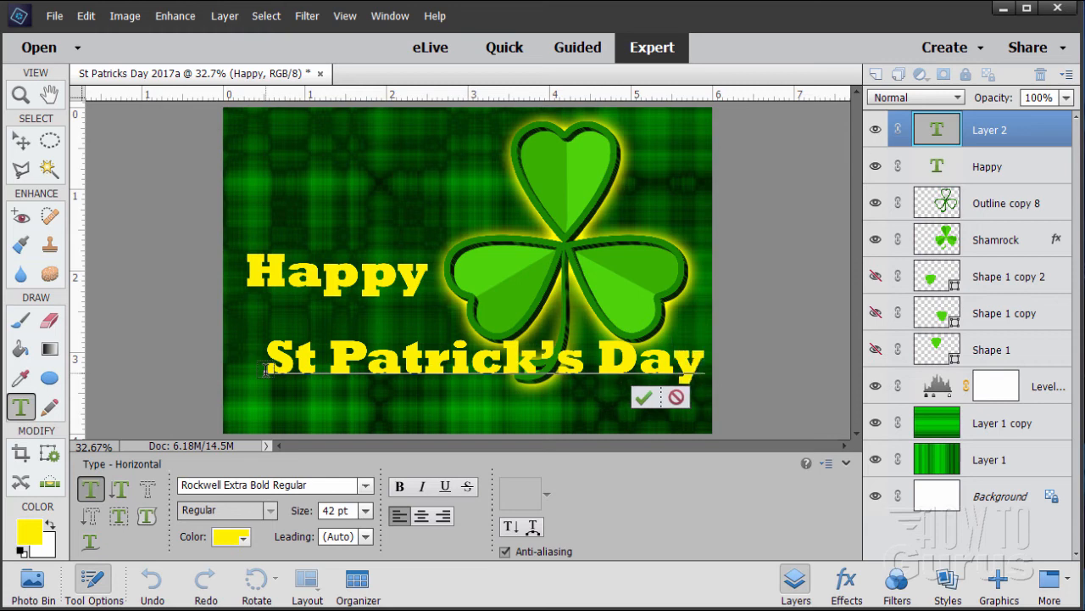
left_click(643, 397)
Step: Move the "St Patrick's Day" text up close beneath "Happy" and line up the left edges of the two text lines
left_click_drag(461, 368, 436, 406)
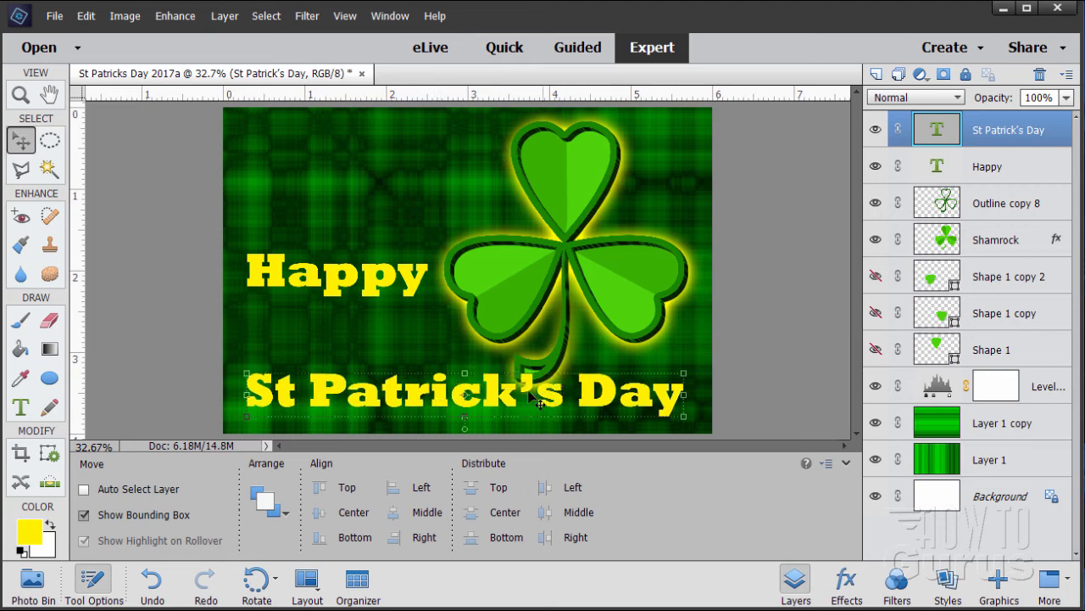
left_click_drag(496, 377, 496, 323)
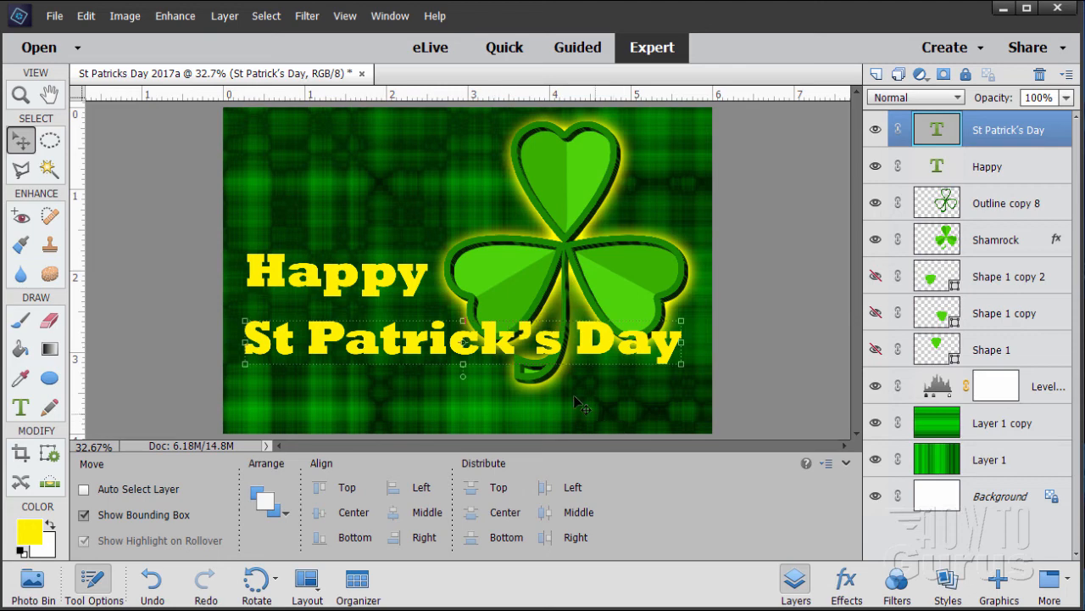
left_click_drag(494, 354, 497, 354)
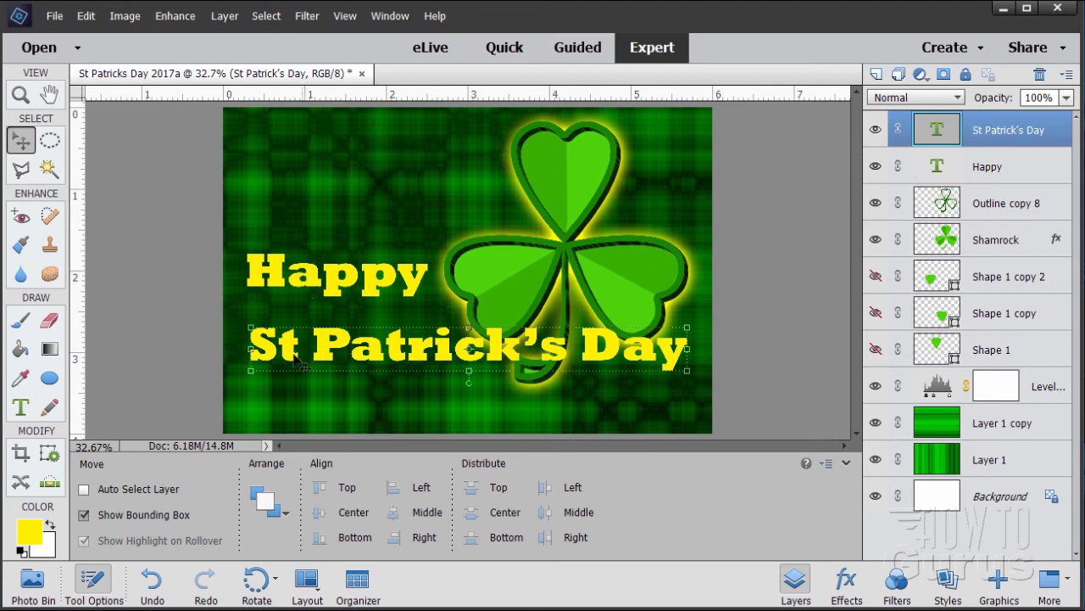
left_click(992, 174)
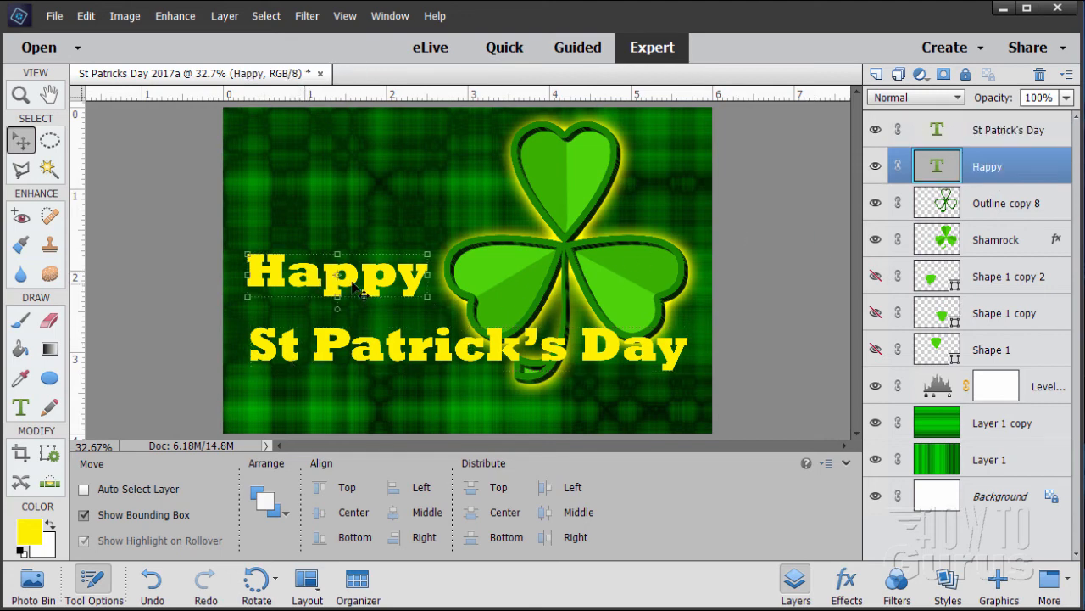
mouse_move(356, 288)
left_mouse_down()
mouse_move(377, 272)
mouse_move(383, 280)
mouse_move(361, 289)
left_mouse_up()
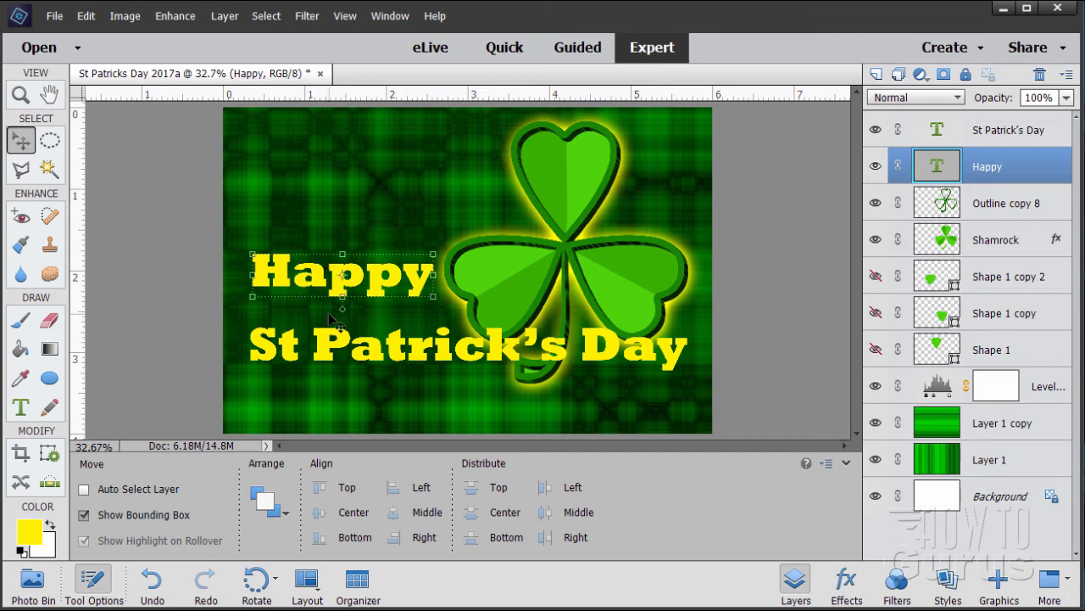
Step: Duplicate the Happy and St Patrick's Day text layers together and hide both copies
left_click(999, 132, "shift")
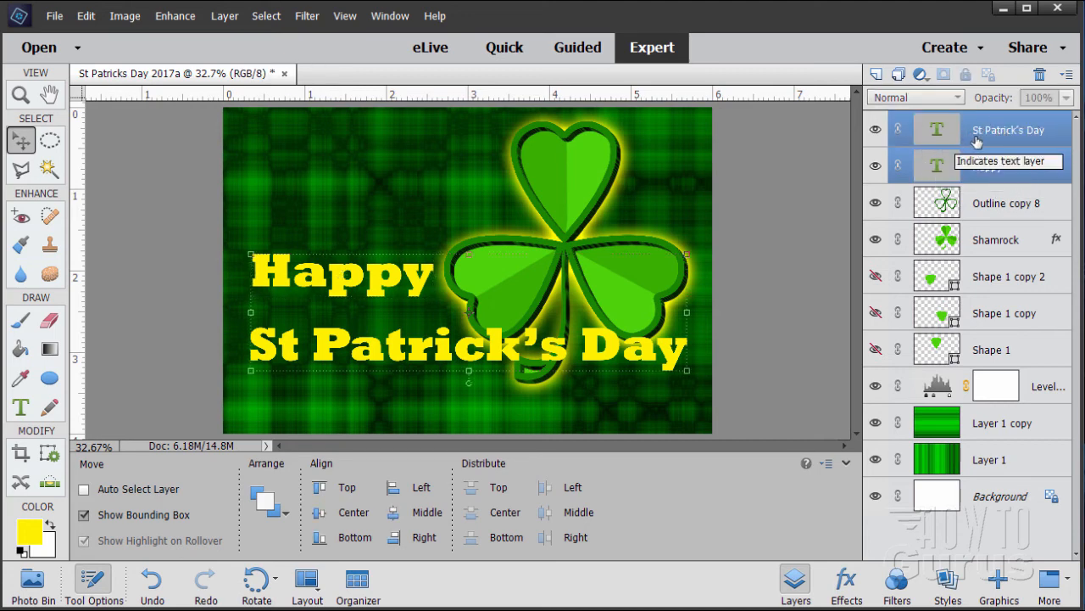
left_click_drag(974, 143, 878, 75)
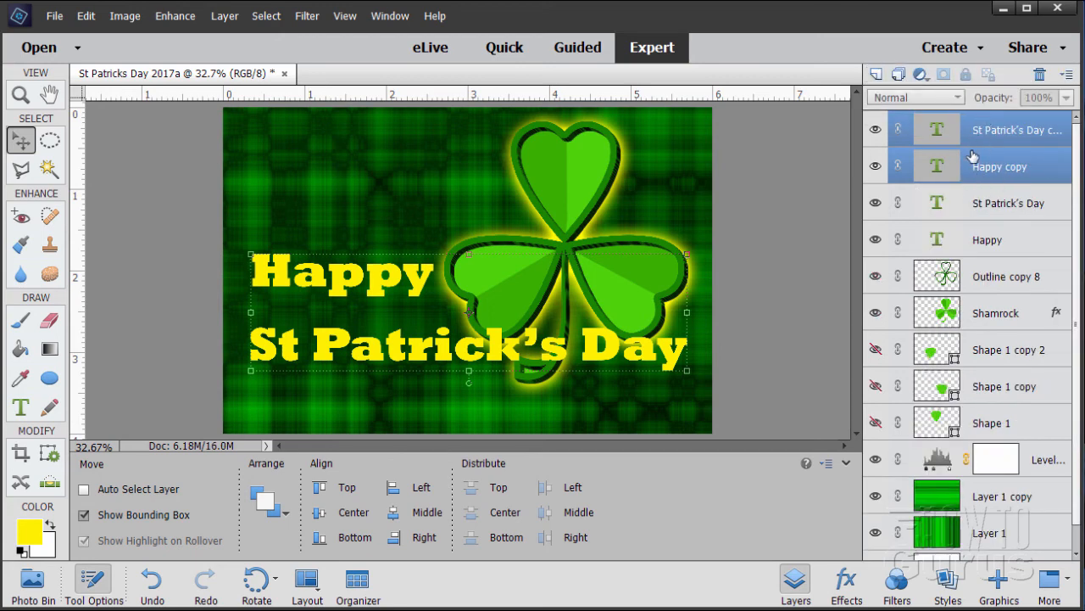
left_click(878, 165)
left_click(876, 129)
Step: Add a stroke to the original Happy layer's style with a size of 30 px and the position Outside
left_click(990, 210)
left_click(990, 240)
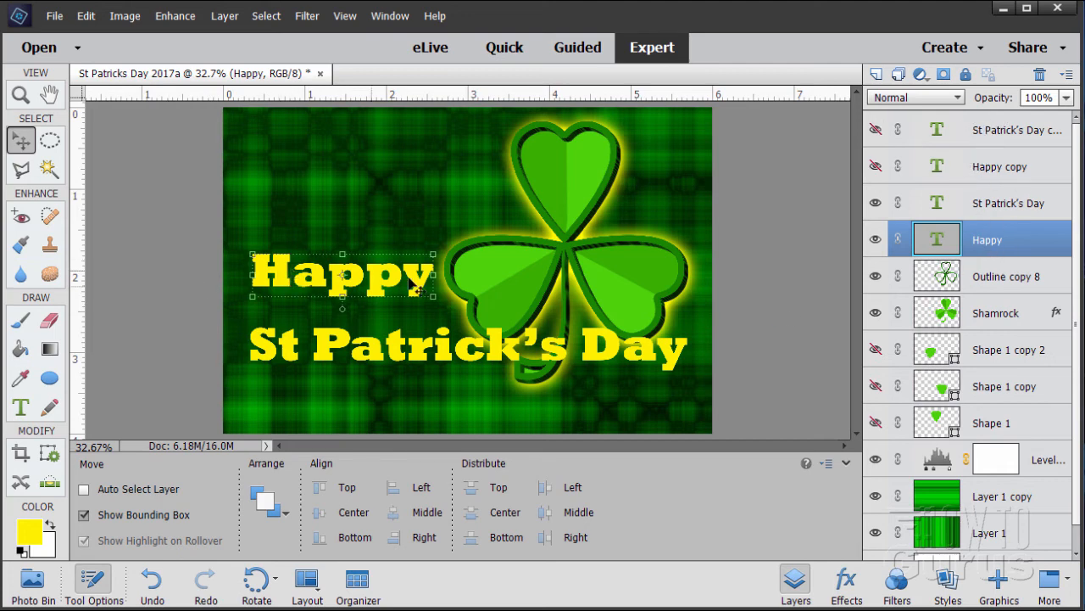
left_click(225, 17)
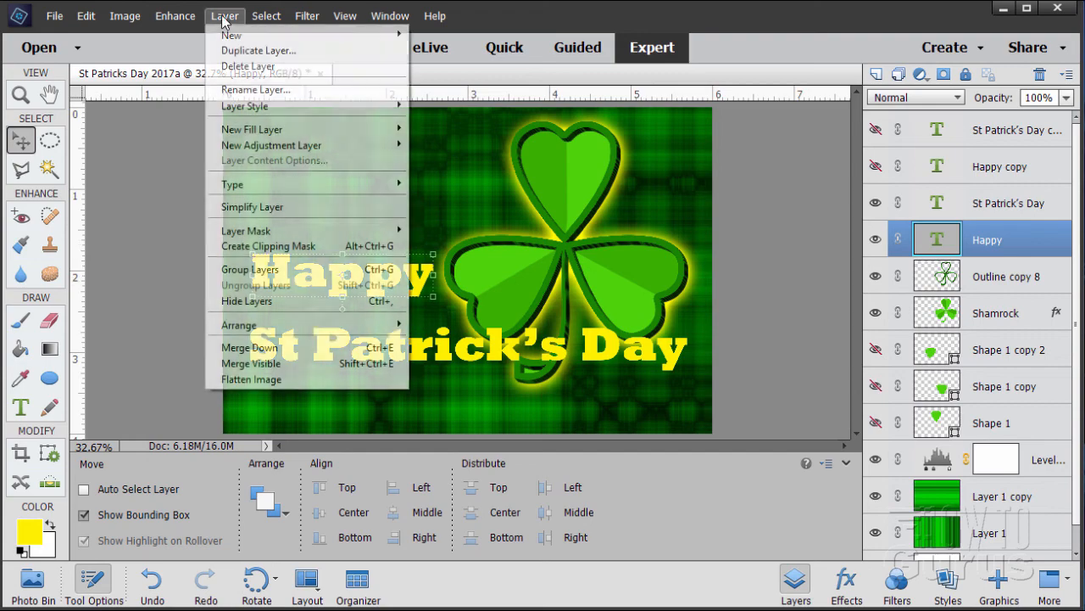
mouse_move(247, 105)
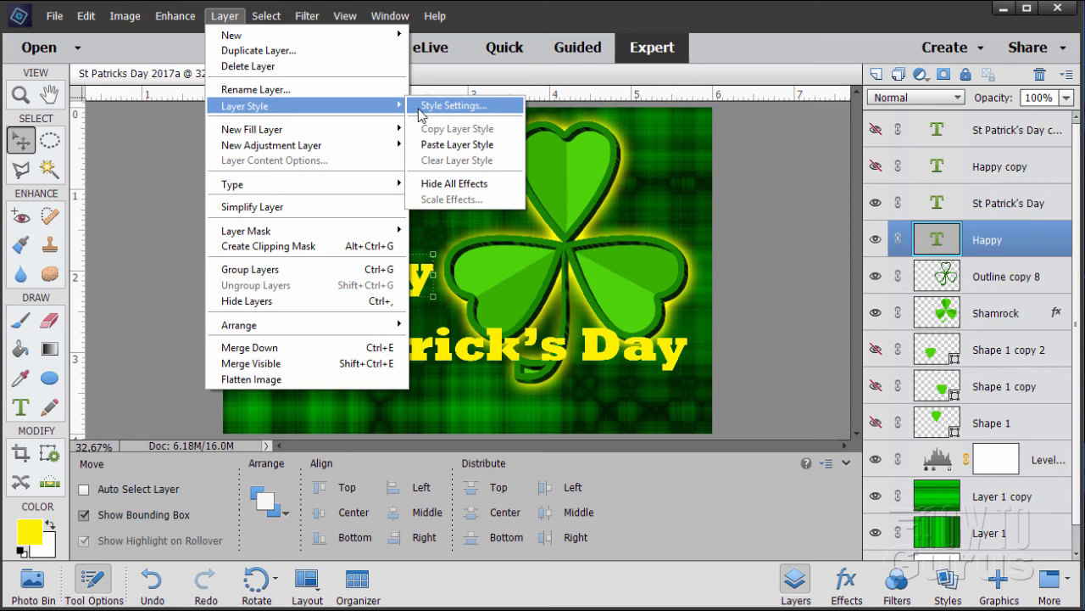
left_click(450, 106)
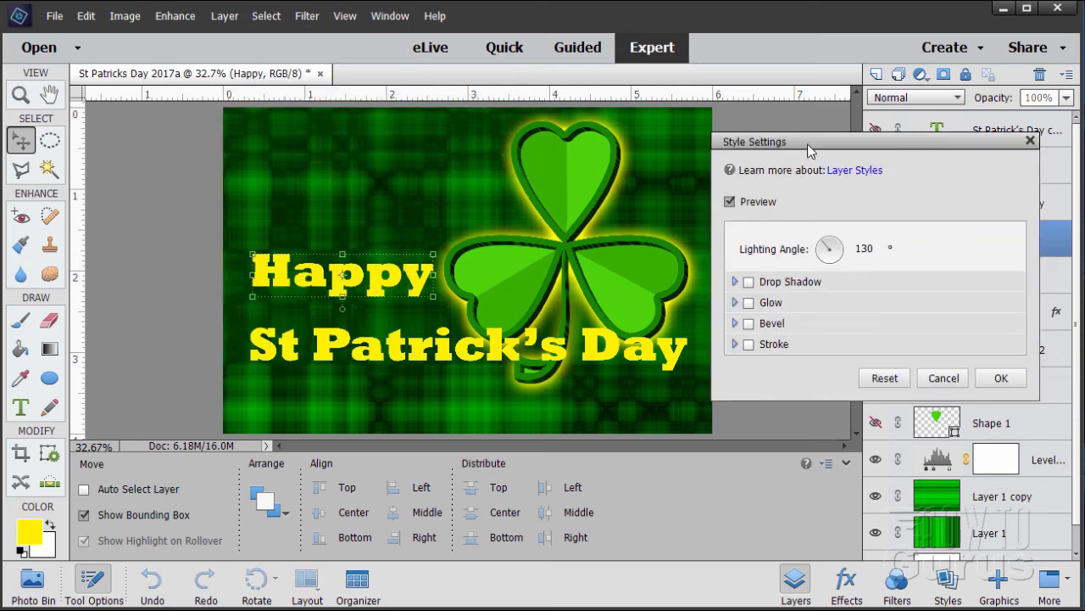
left_click_drag(807, 144, 749, 165)
left_click(691, 367)
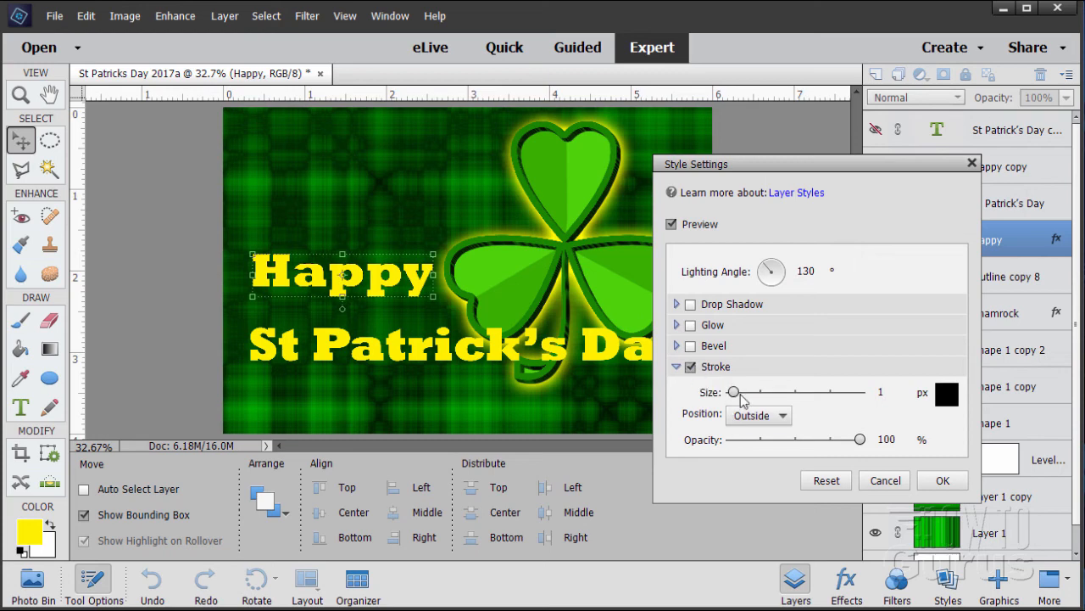
left_click(884, 392)
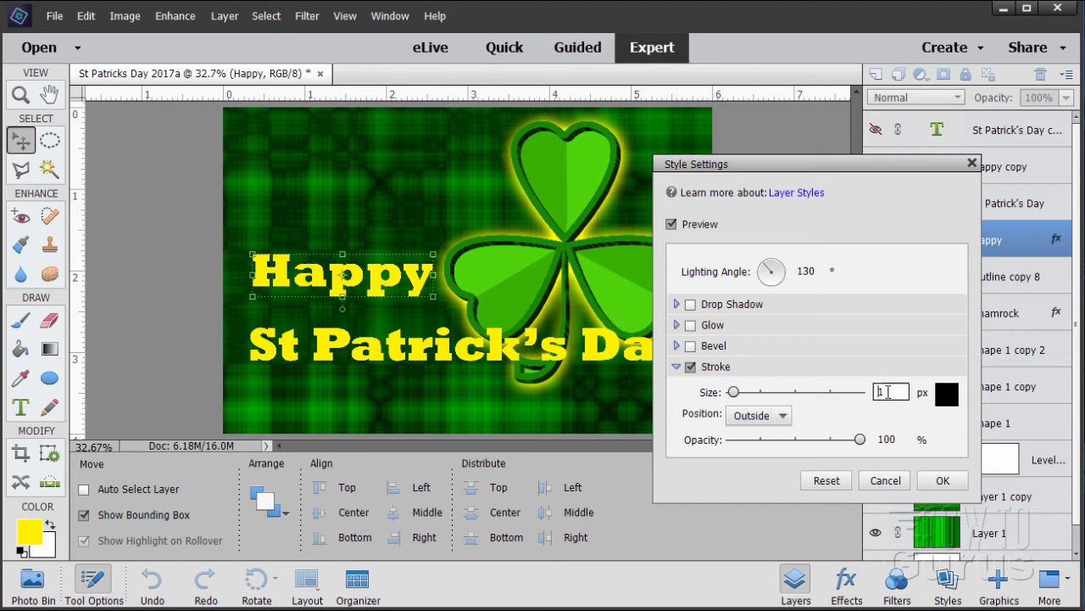
type("30")
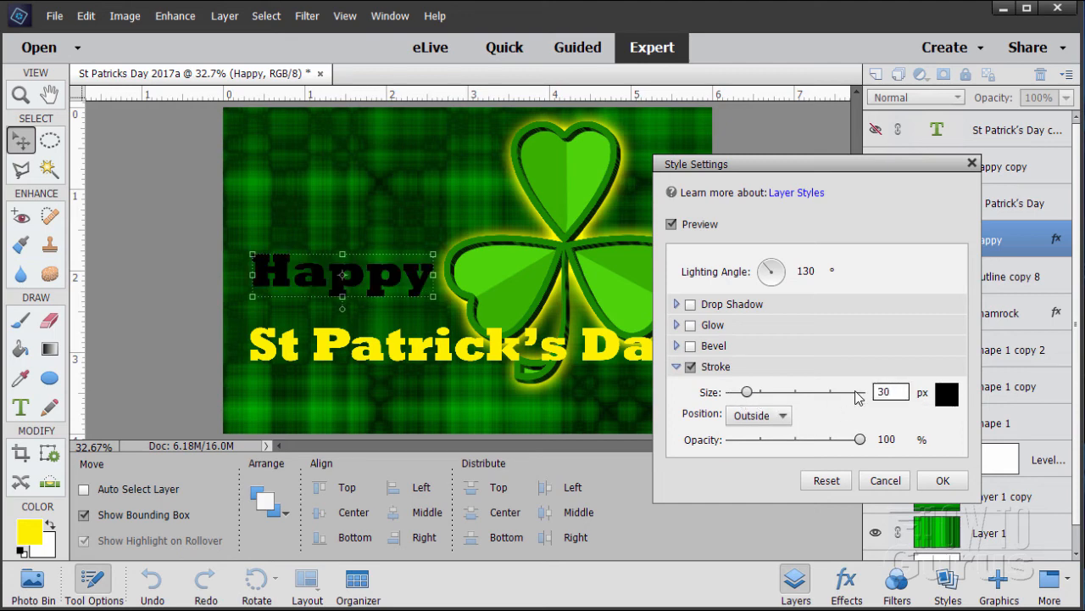
left_click(759, 416)
left_click(757, 430)
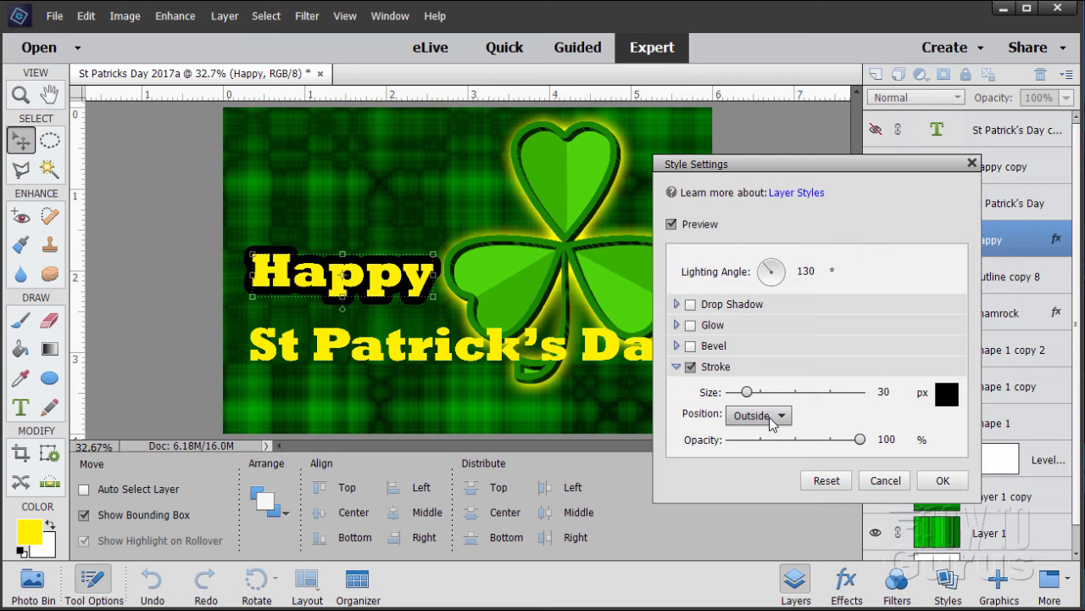
Step: Try the Inside position for the Happy text's stroke and return it to Outside
left_click(771, 424)
left_click(767, 446)
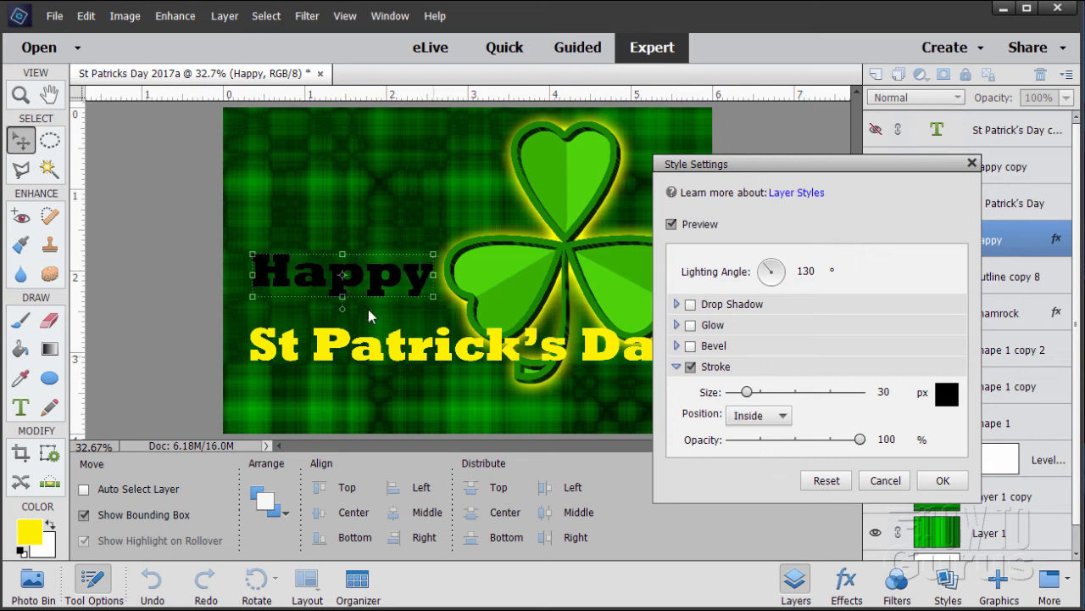
left_click(741, 412)
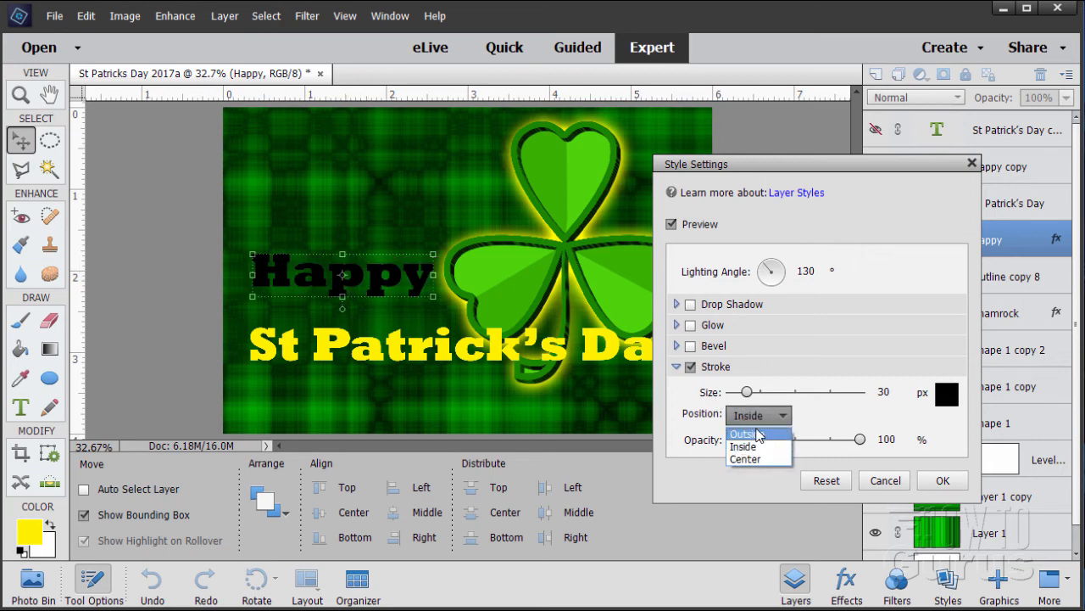
left_click(758, 429)
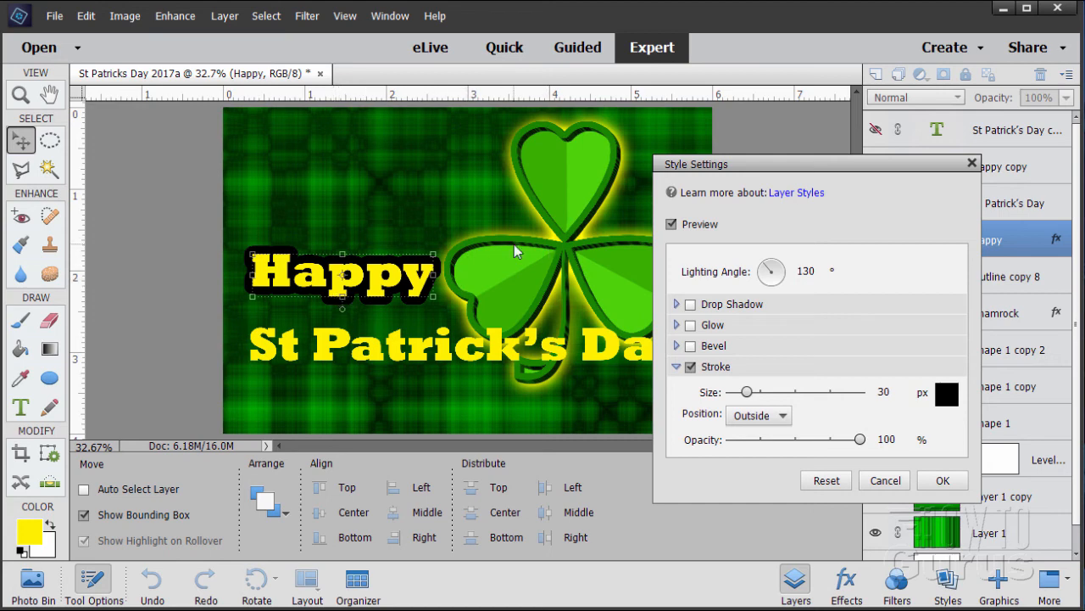
Step: Set the stroke color to the light green sampled from the shamrock leaf and apply the layer style
left_click(950, 398)
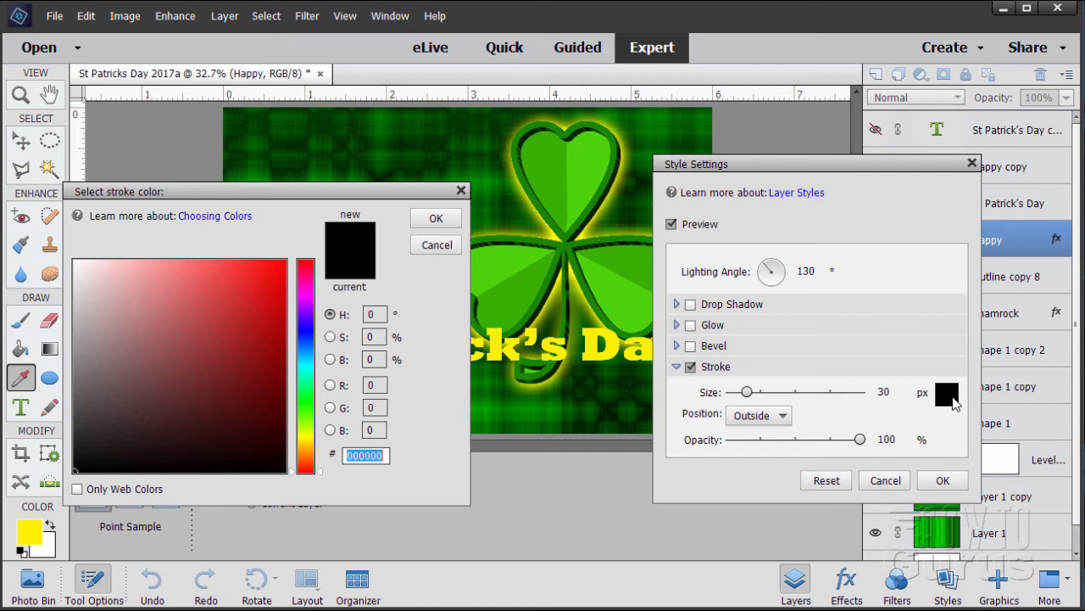
left_click(505, 232)
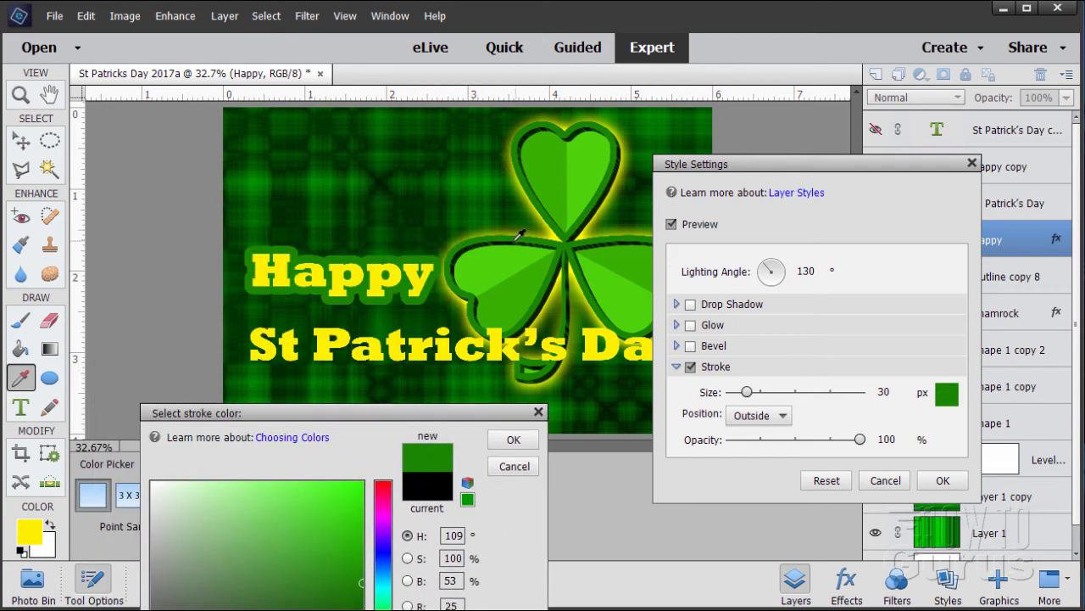
left_click(526, 282)
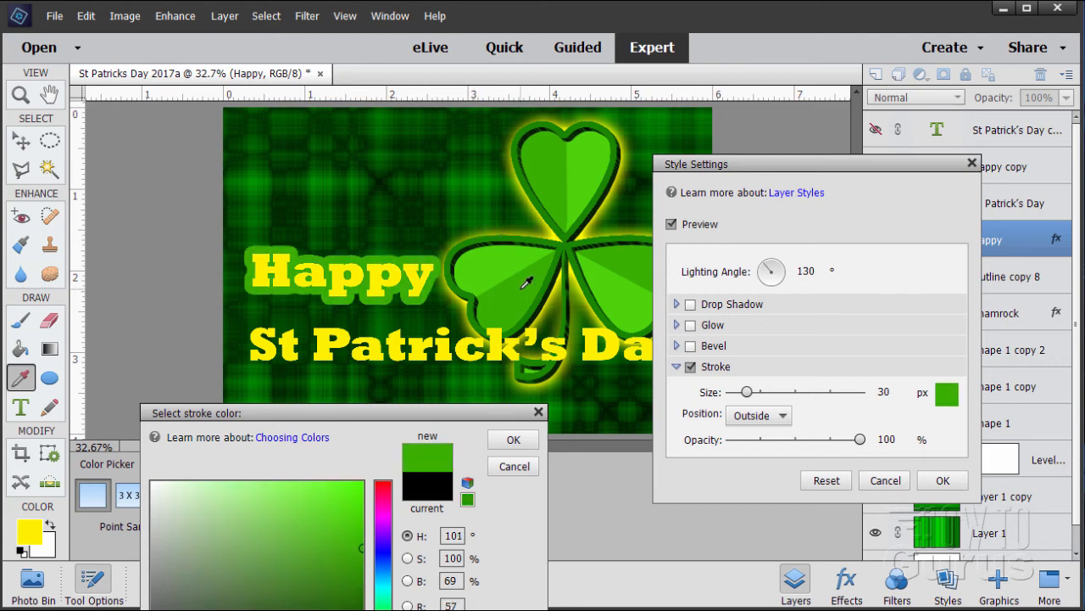
left_click(495, 261)
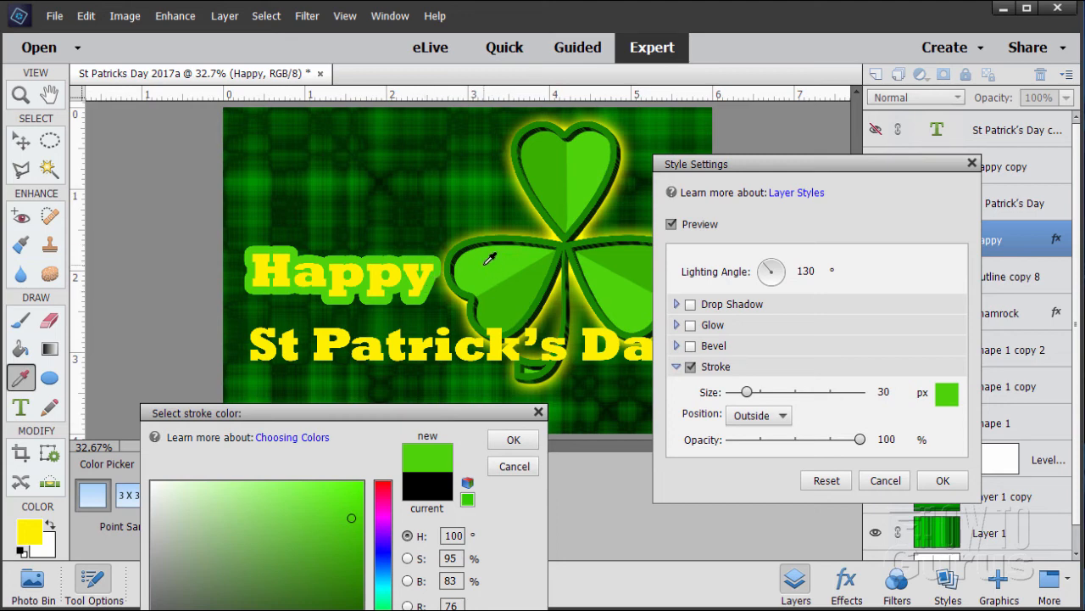
left_click(513, 439)
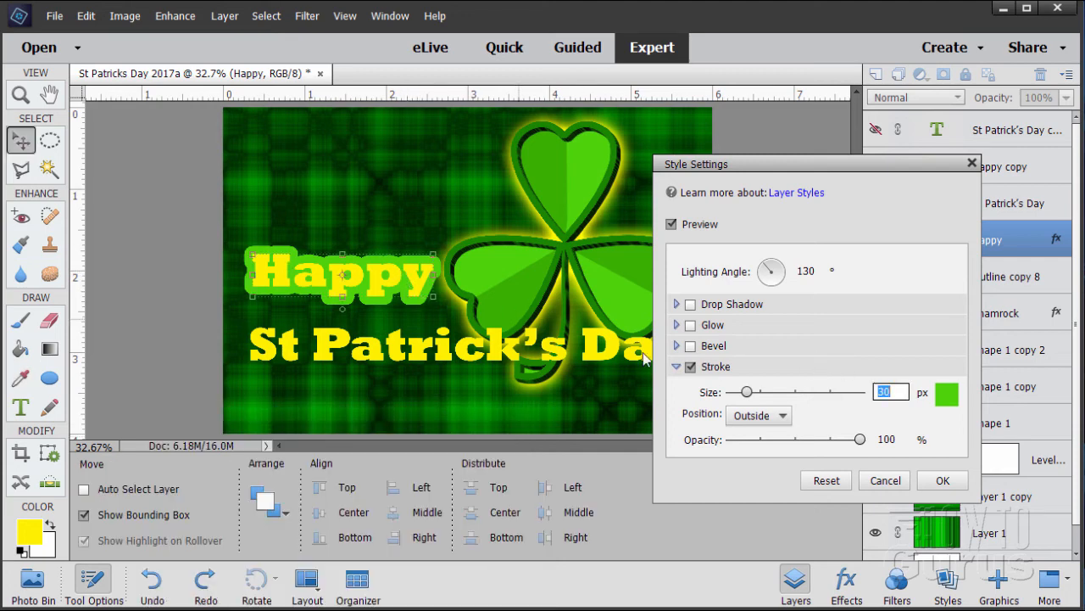
left_click(942, 479)
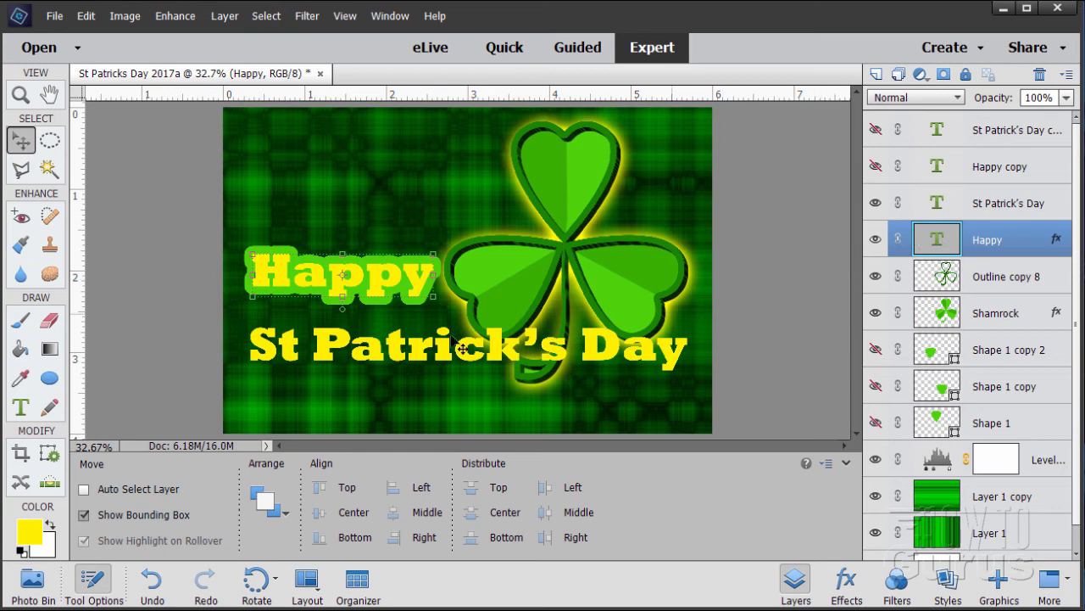
Step: Copy the Happy layer's style and paste it onto the original St Patrick's Day layer
right_click(988, 243)
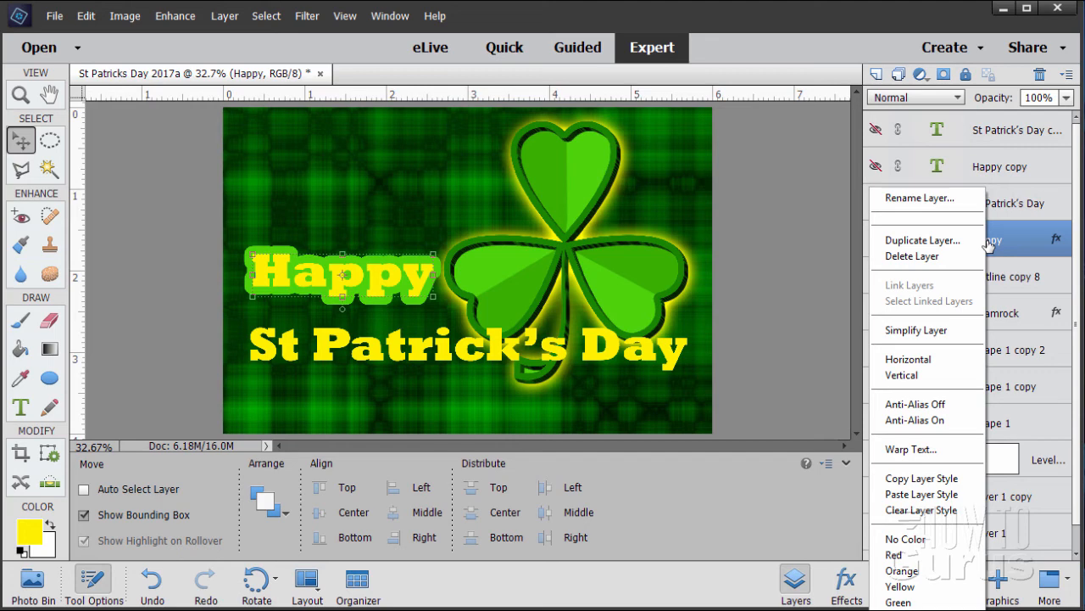
left_click(922, 478)
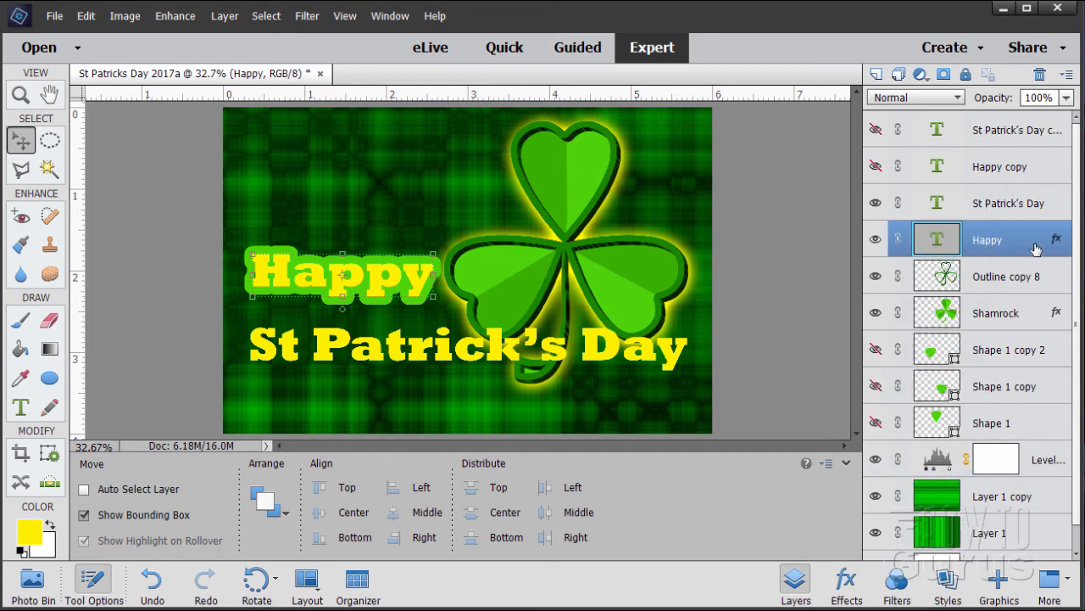
left_click(997, 207)
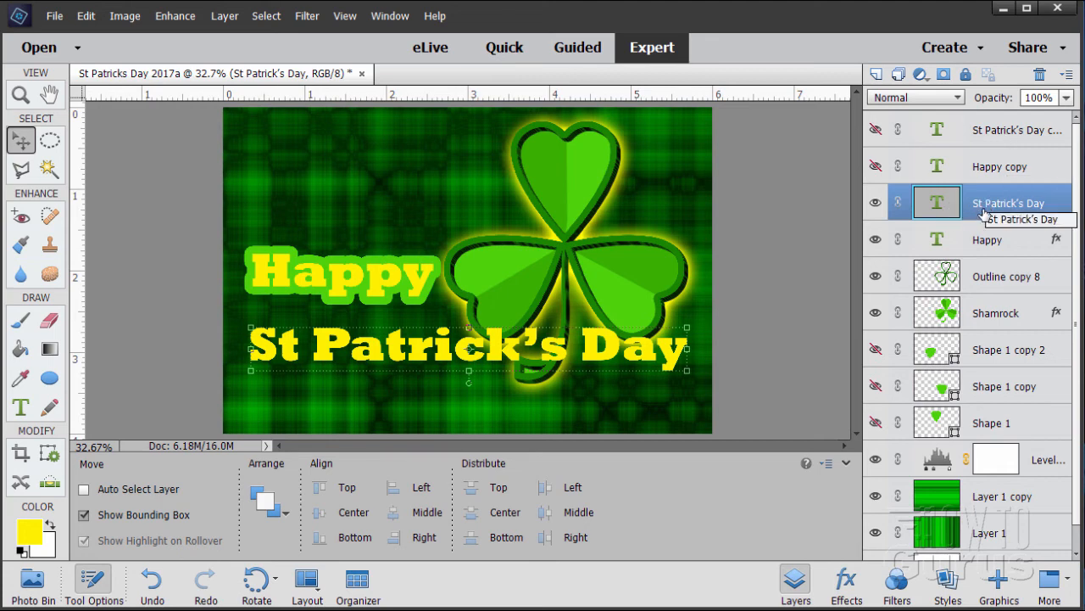
right_click(981, 212)
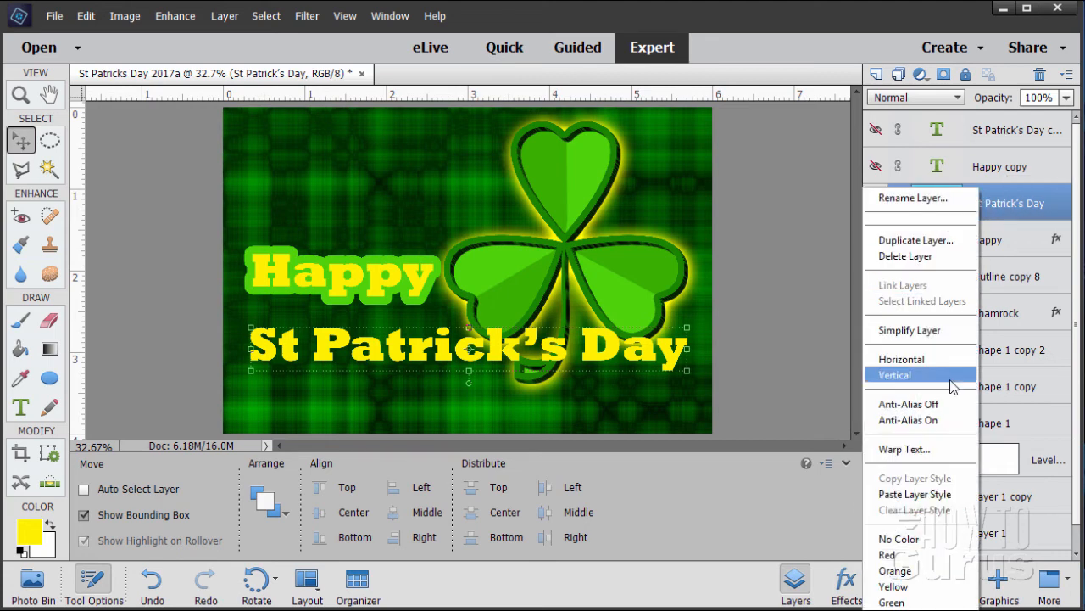
left_click(915, 495)
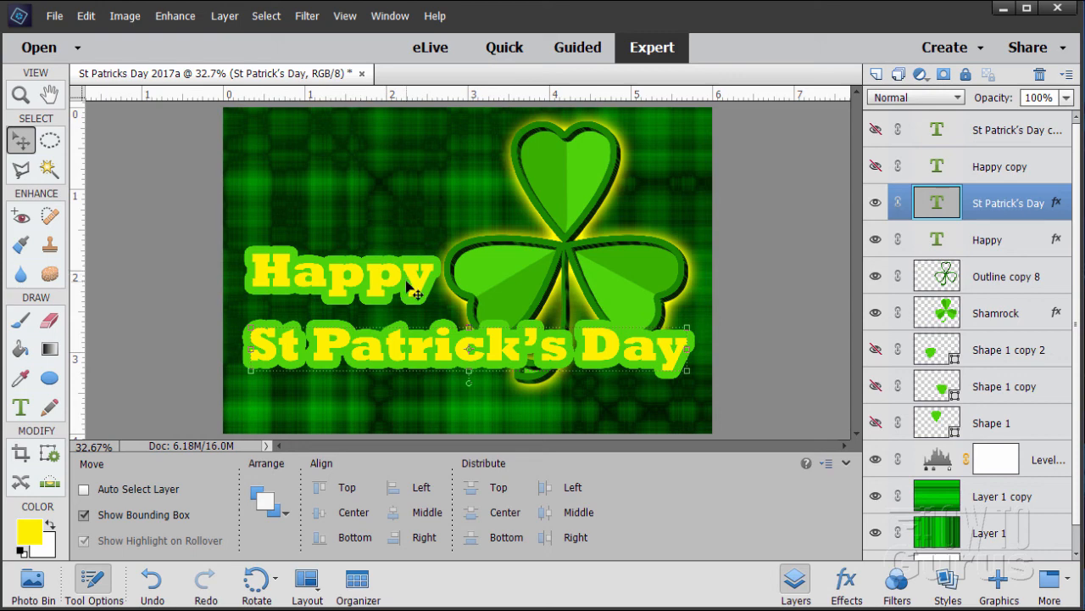
Step: Make the hidden copies of the Happy and St Patrick's Day text layers visible again
left_click(876, 167)
left_click(876, 130)
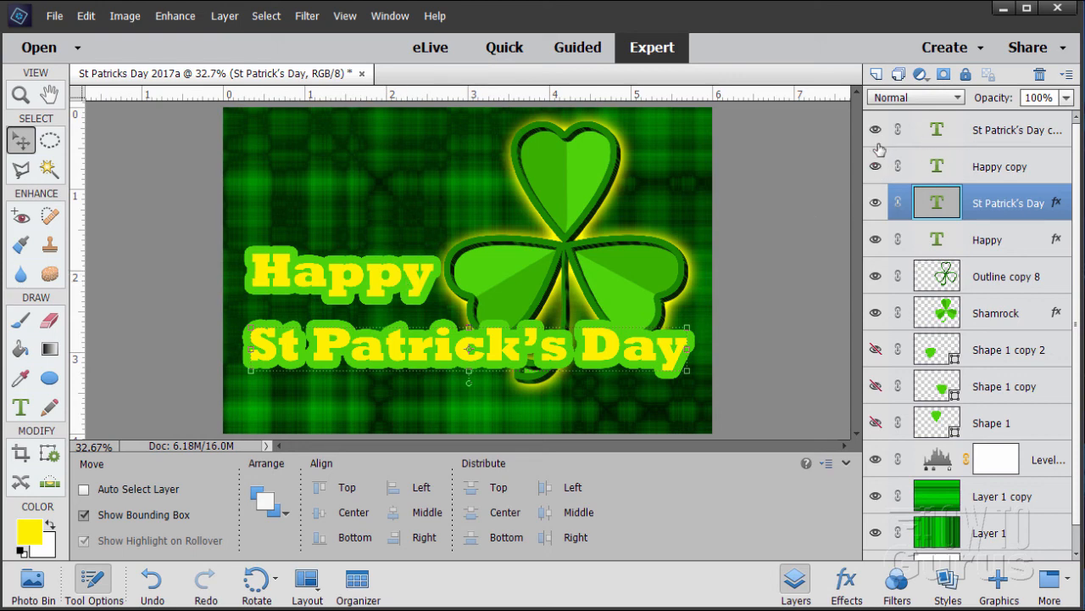
Step: Add a drop shadow with a distance of 18 px to the Happy copy text layer
left_click(994, 169)
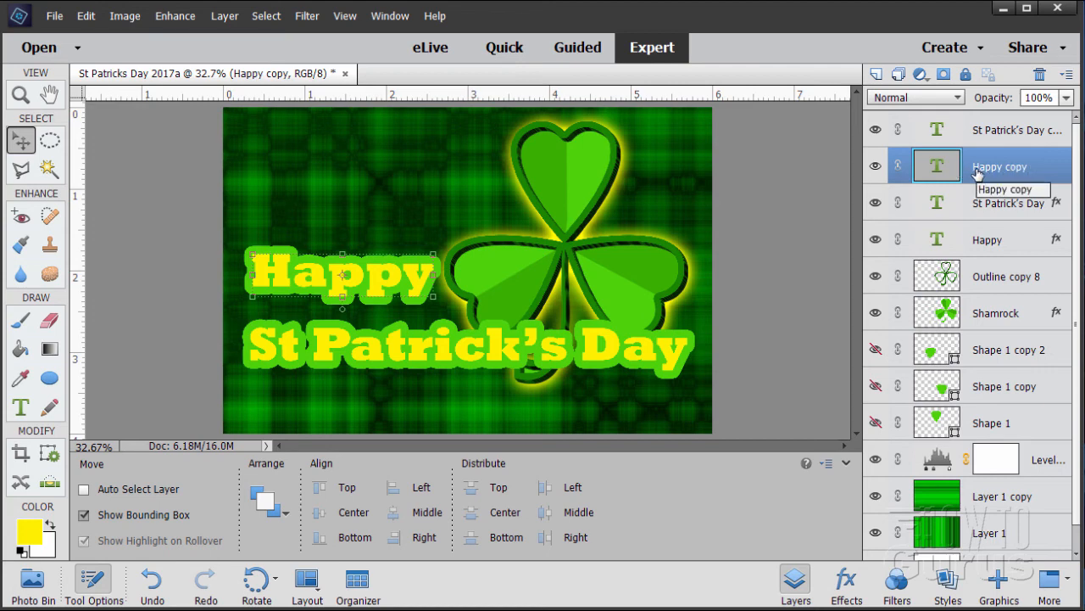
left_click(224, 19)
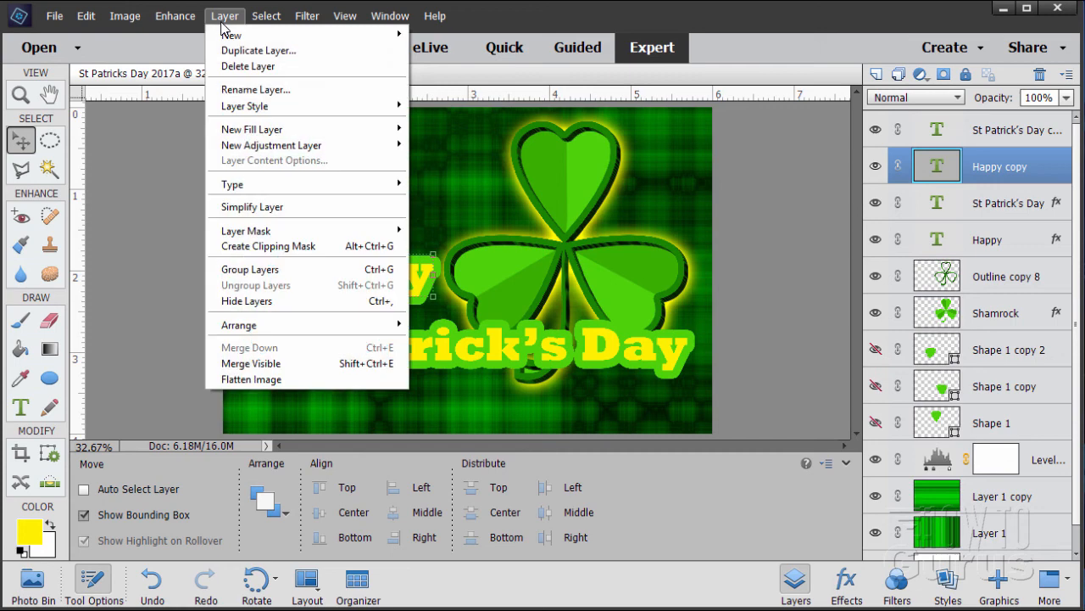
mouse_move(265, 109)
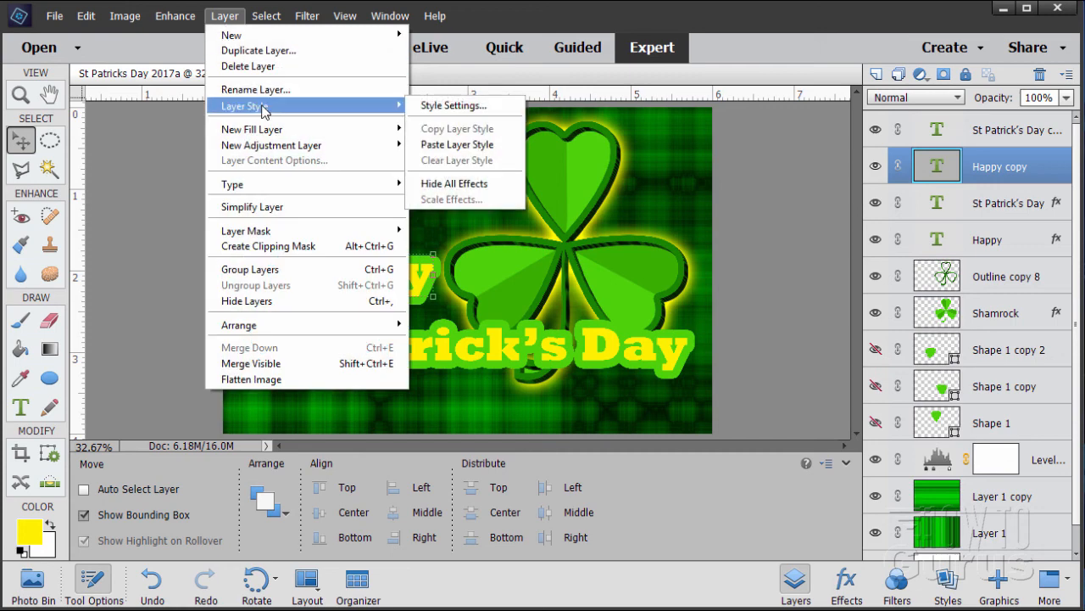
left_click(434, 106)
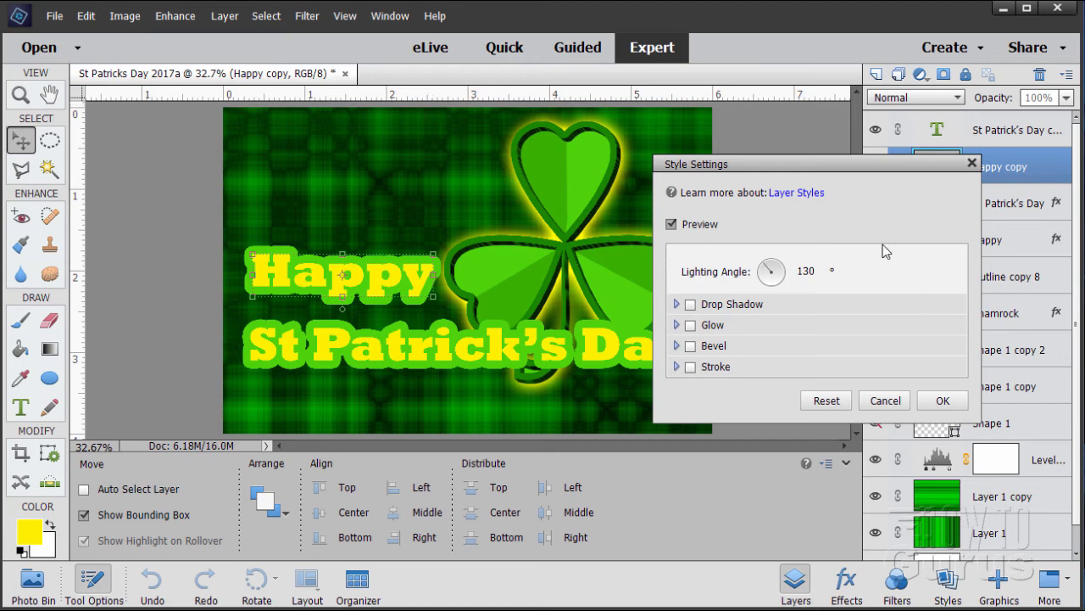
left_click(690, 304)
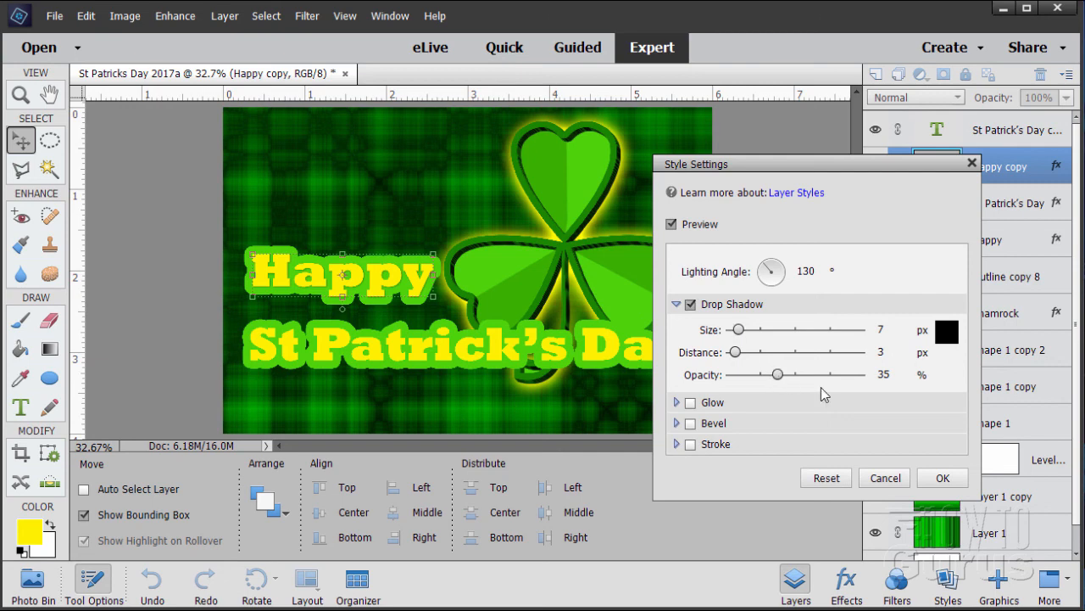
left_click(882, 352)
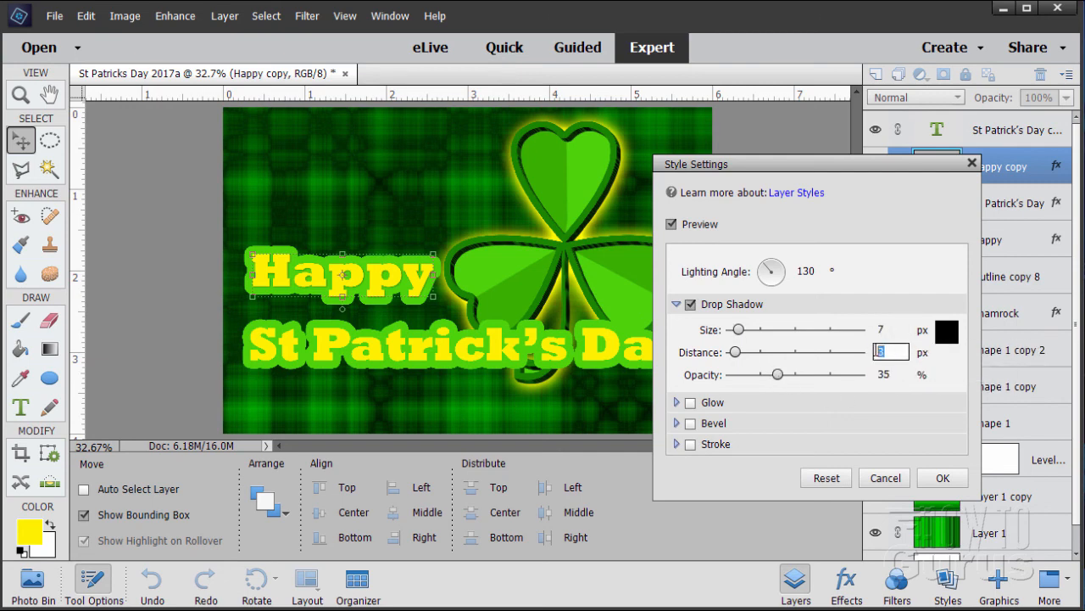
type("18")
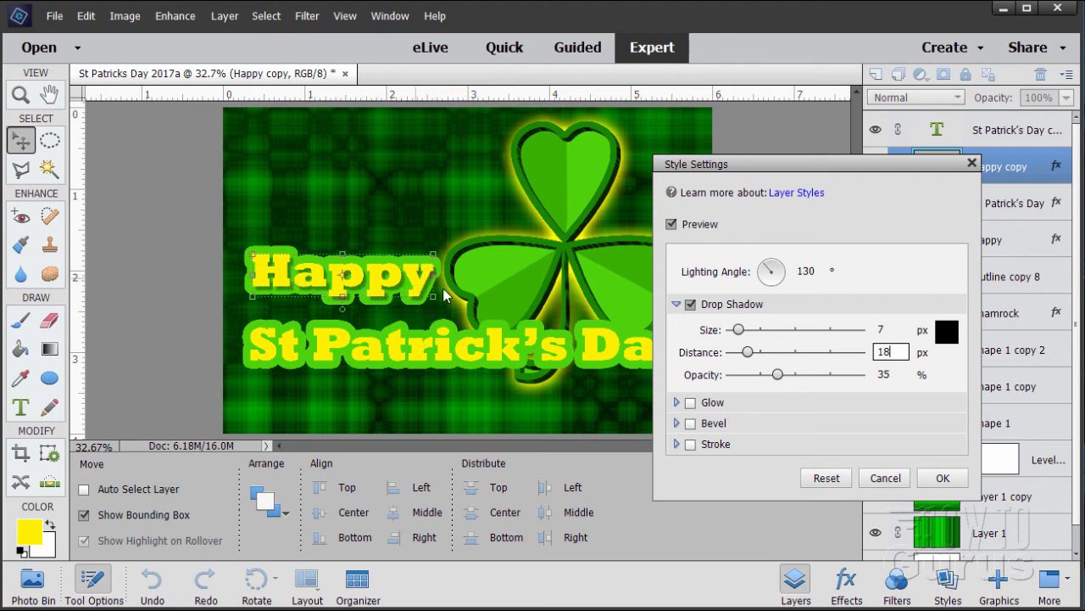
left_click(934, 480)
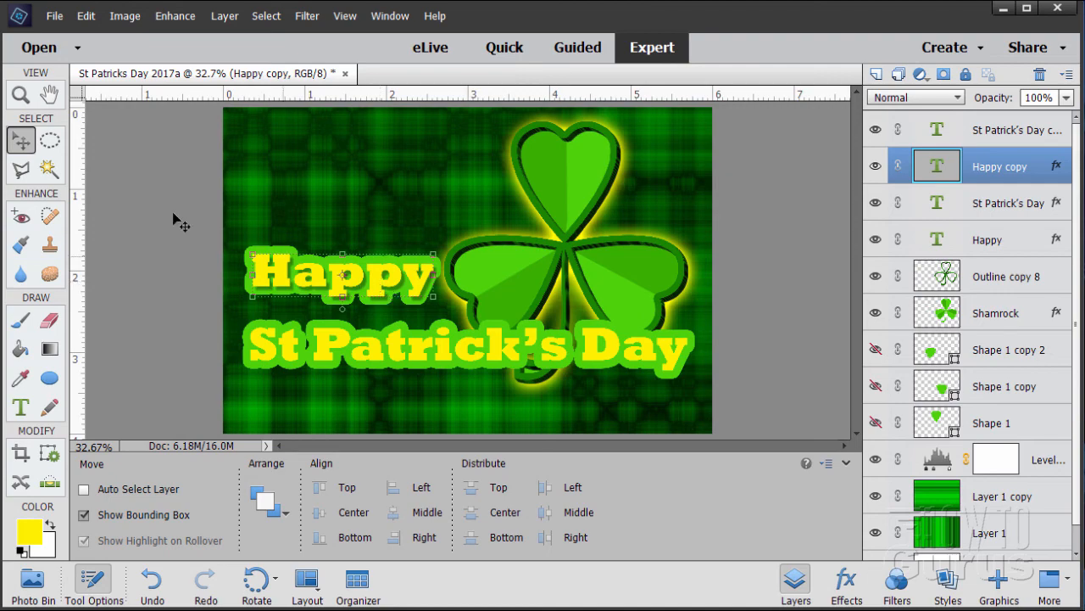
Step: Add a 5 px stroke positioned Inside to the Happy copy text layer's style
left_click(20, 95)
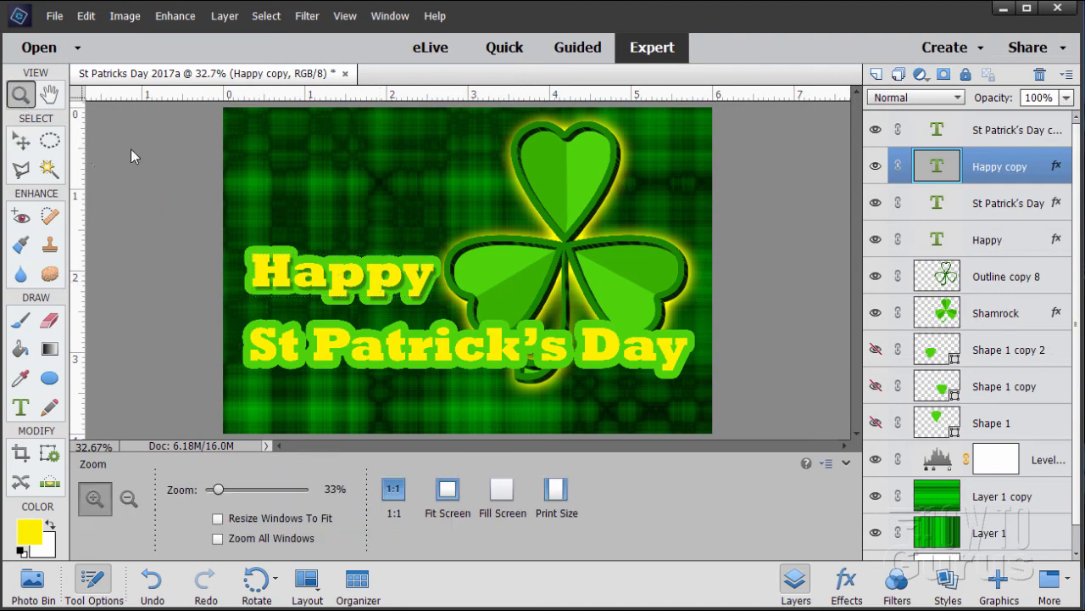
left_click(347, 280)
left_click(316, 285)
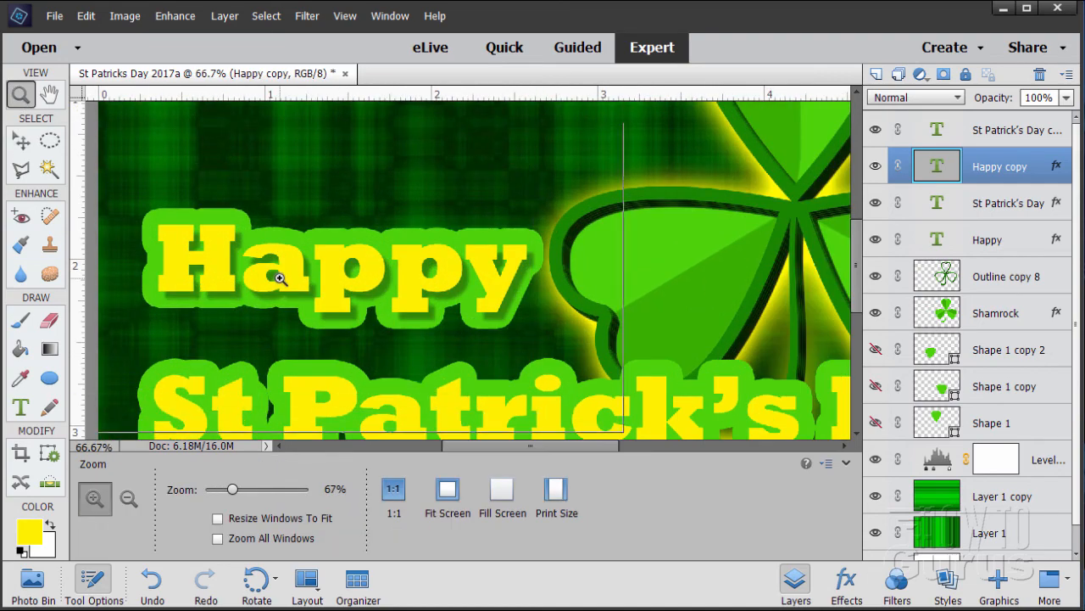
left_click(277, 275)
mouse_move(465, 447)
left_mouse_down()
mouse_move(436, 445)
mouse_move(451, 446)
left_mouse_up()
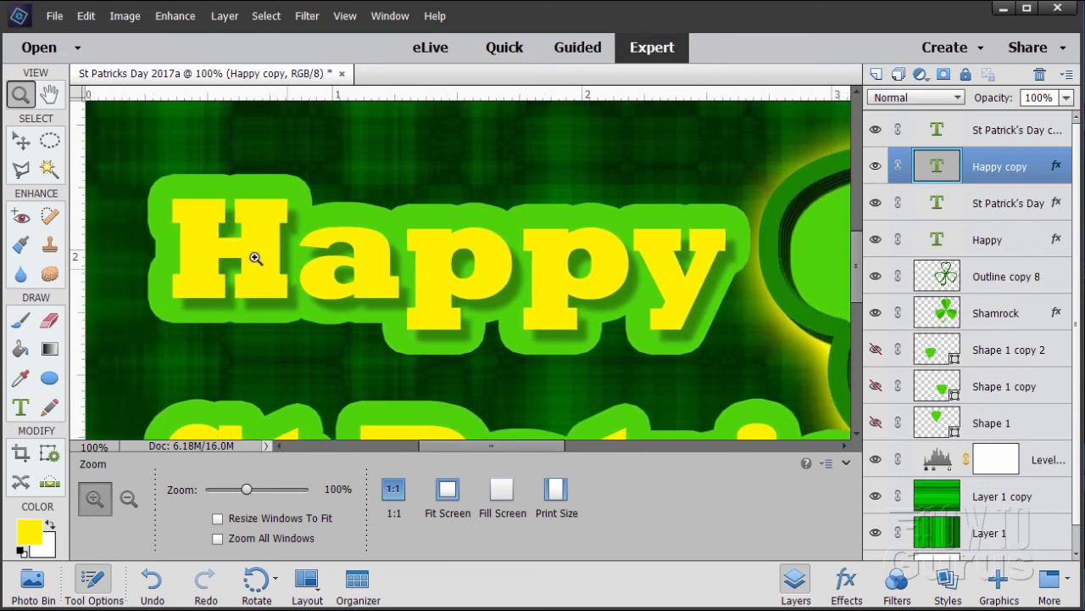
left_click(20, 142)
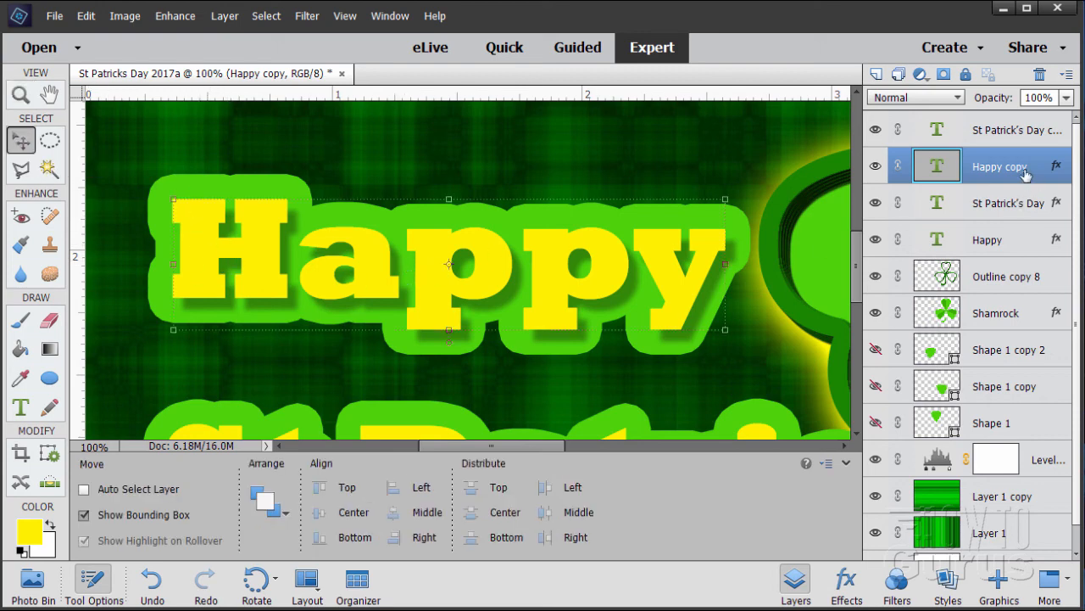
double_click(1055, 167)
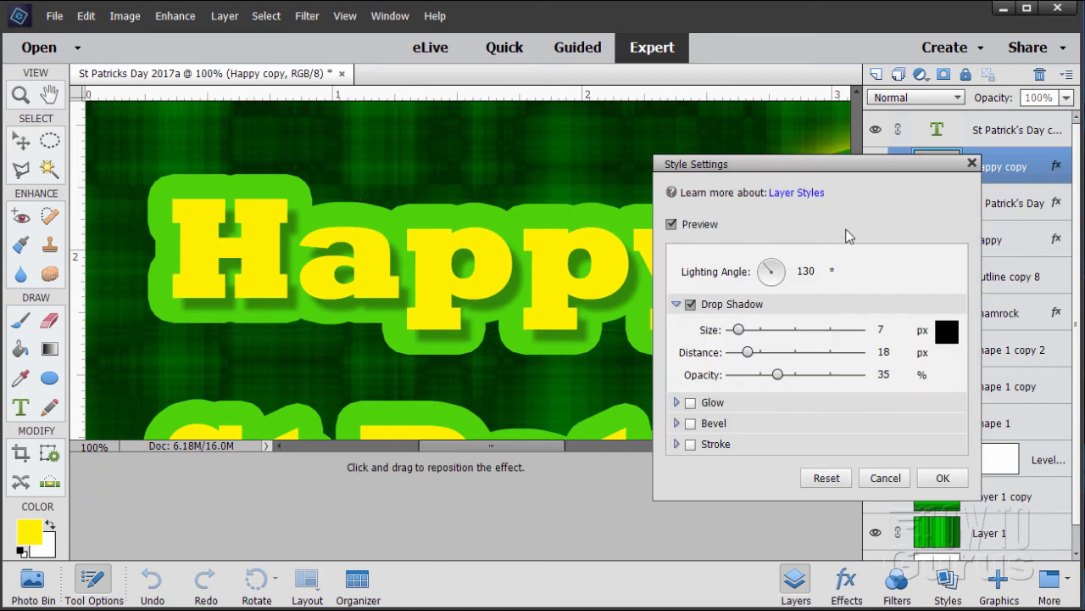
left_click(691, 444)
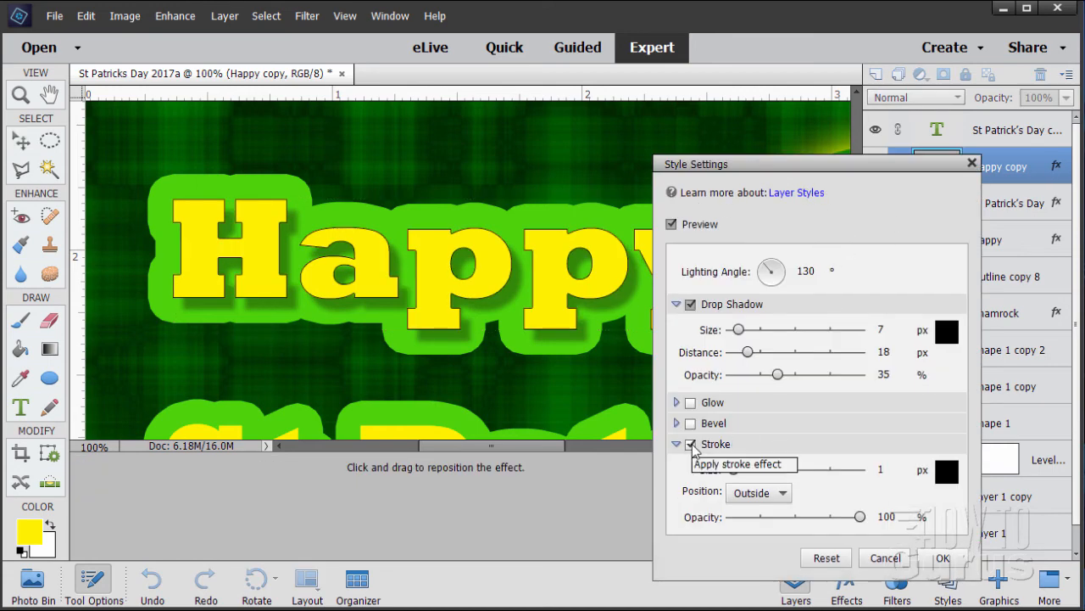
left_click(782, 492)
left_click(748, 524)
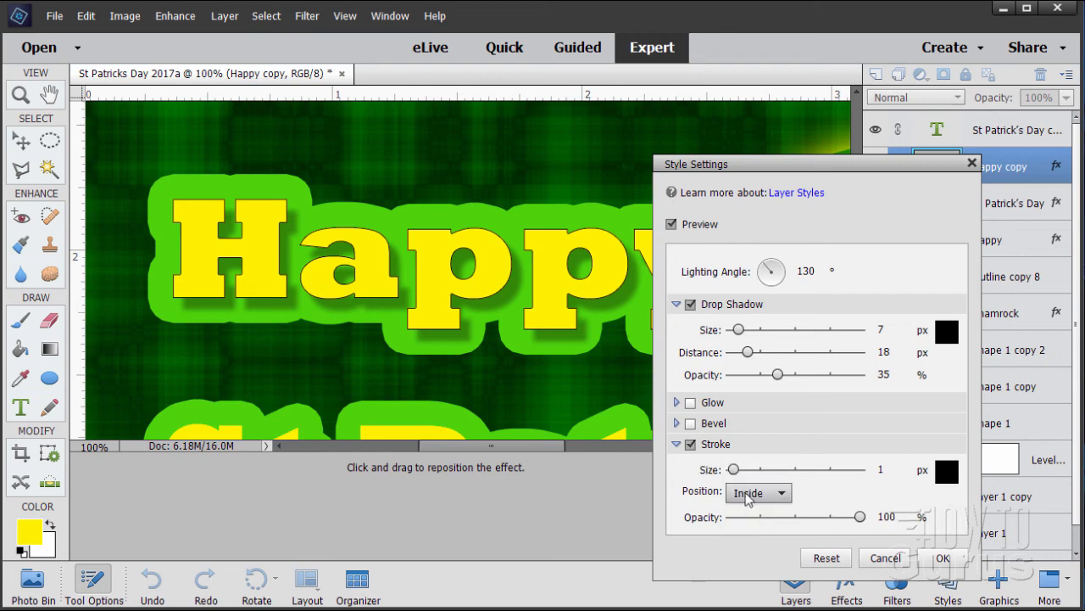
left_click(882, 471)
type("5")
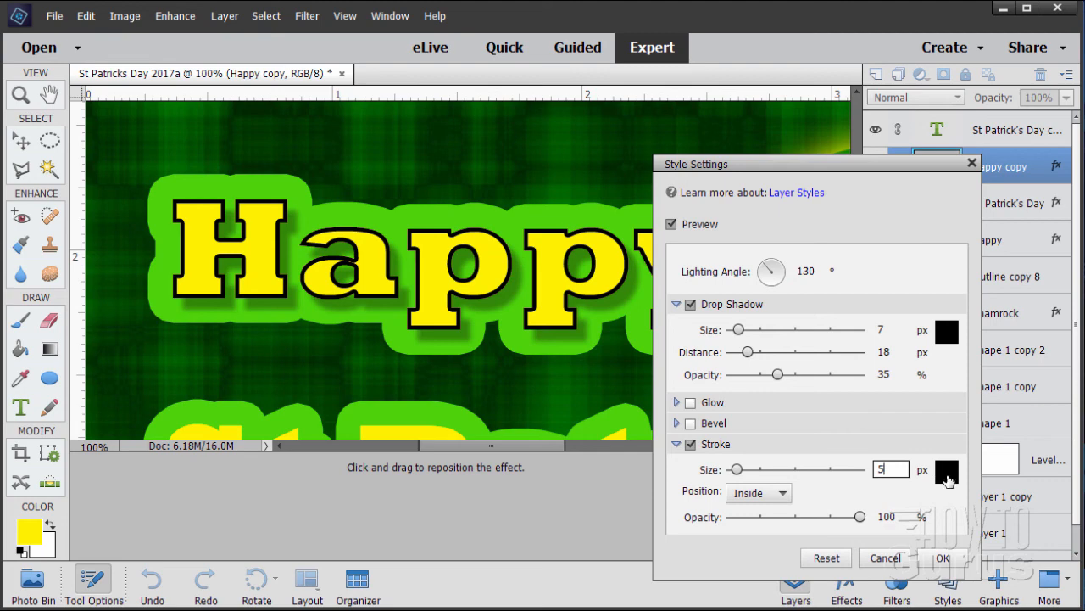
Step: Set the Happy copy layer's stroke color to white (ffffff) and apply the layer style
left_click(948, 476)
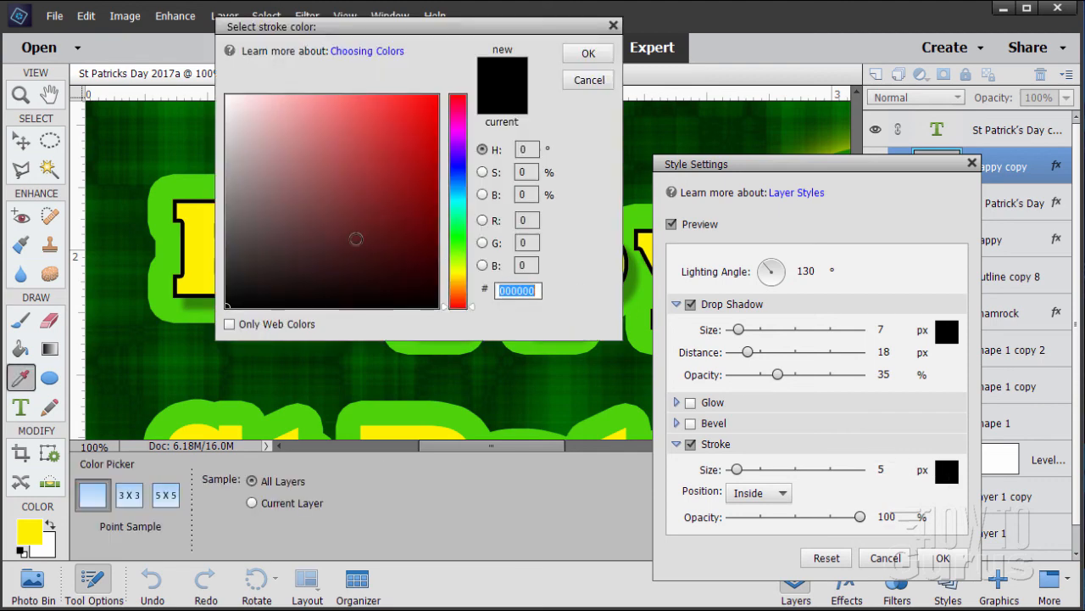
left_click_drag(332, 198, 218, 91)
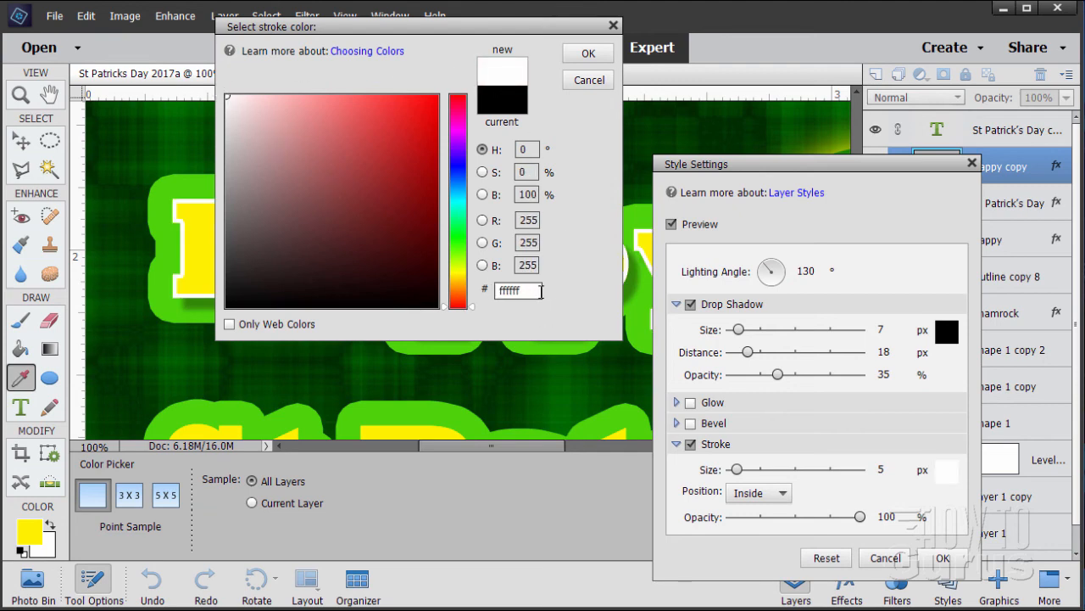
left_click(585, 53)
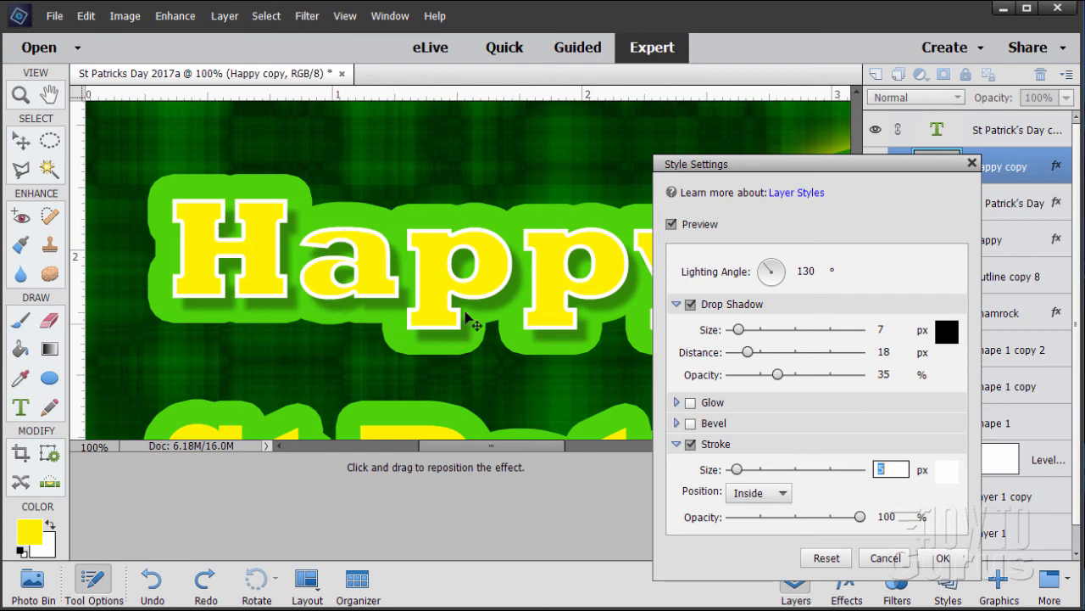
left_click(943, 560)
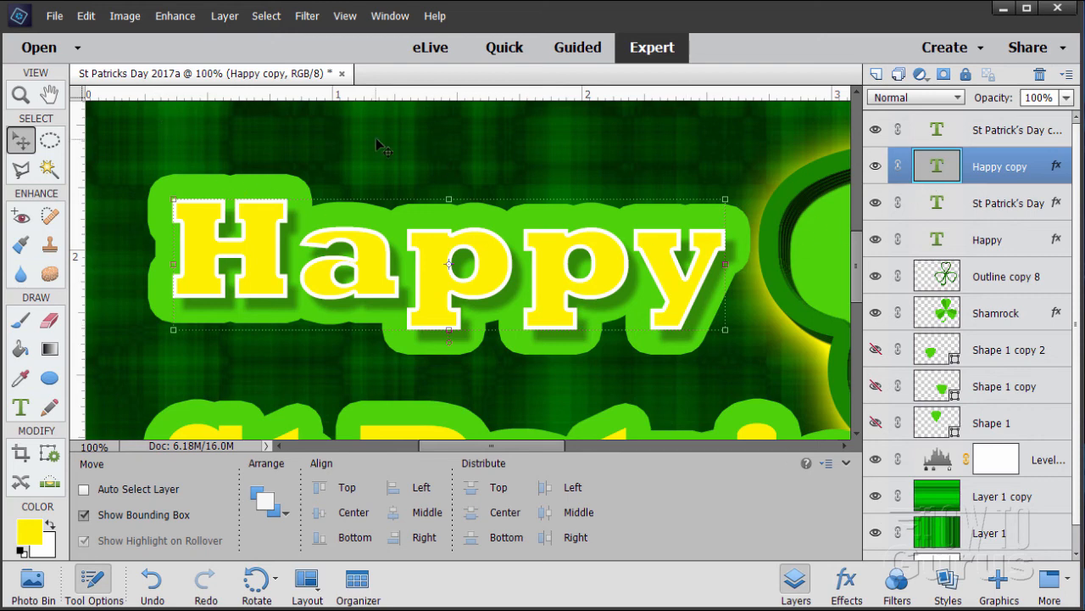
Step: Copy the Happy copy layer's style and paste it onto the St Patrick's Day copy layer
left_click(344, 16)
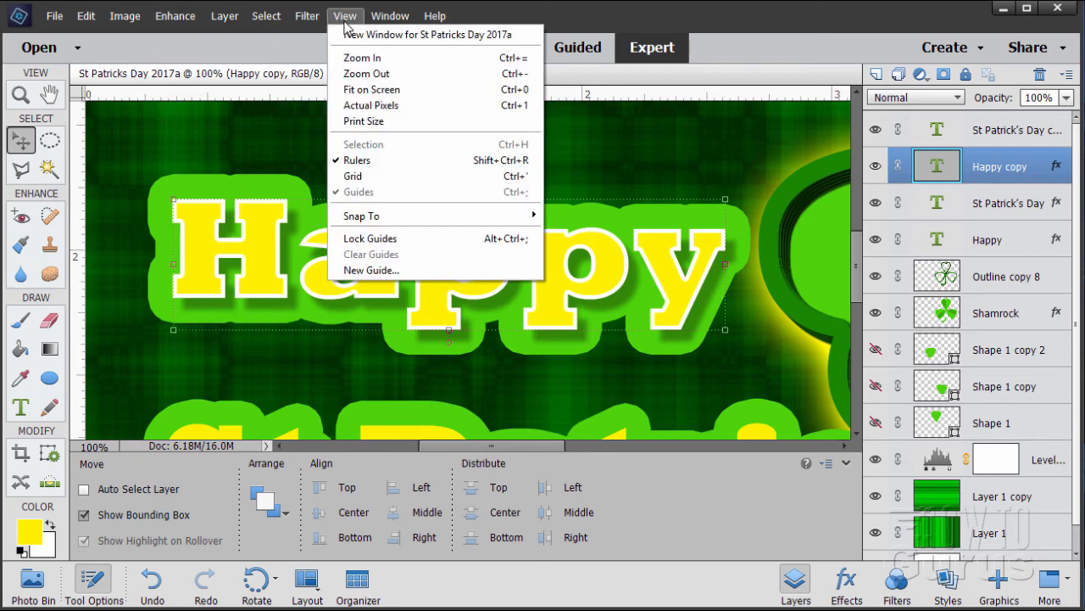
left_click(367, 89)
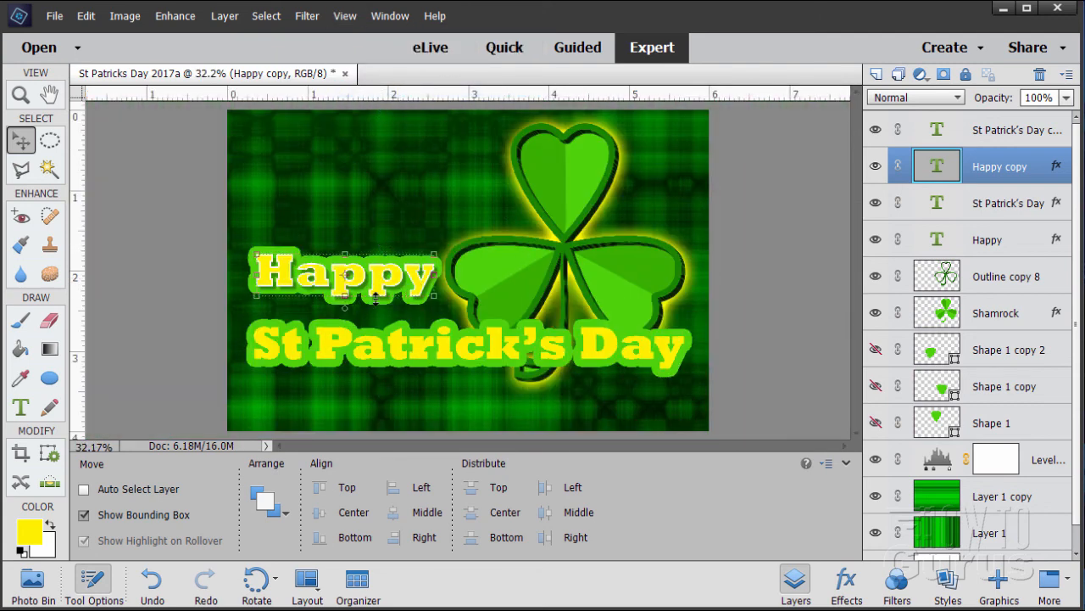
right_click(982, 172)
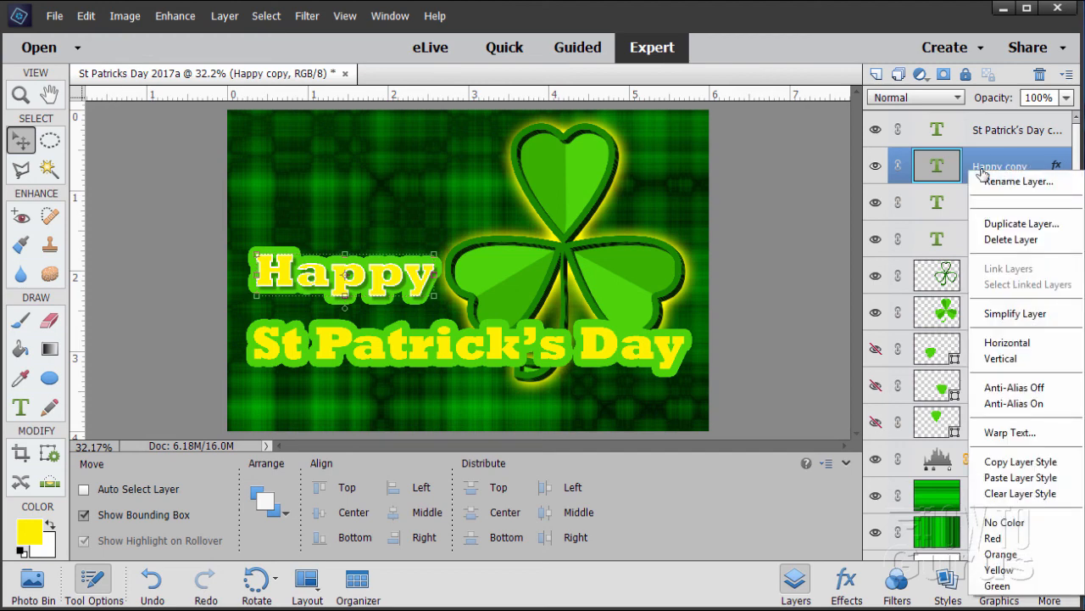
left_click(1016, 463)
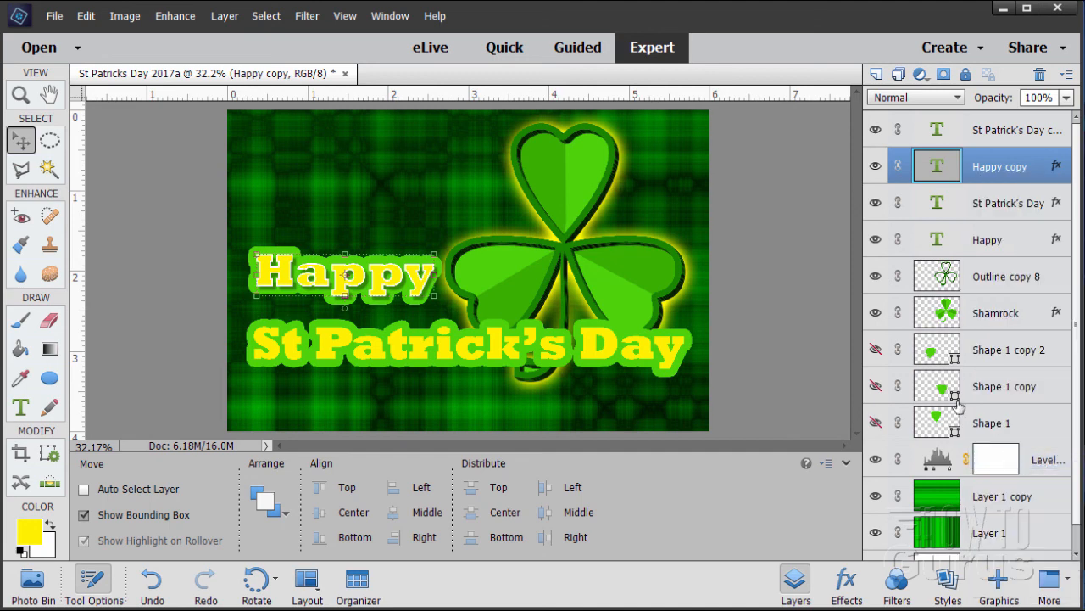
left_click(989, 134)
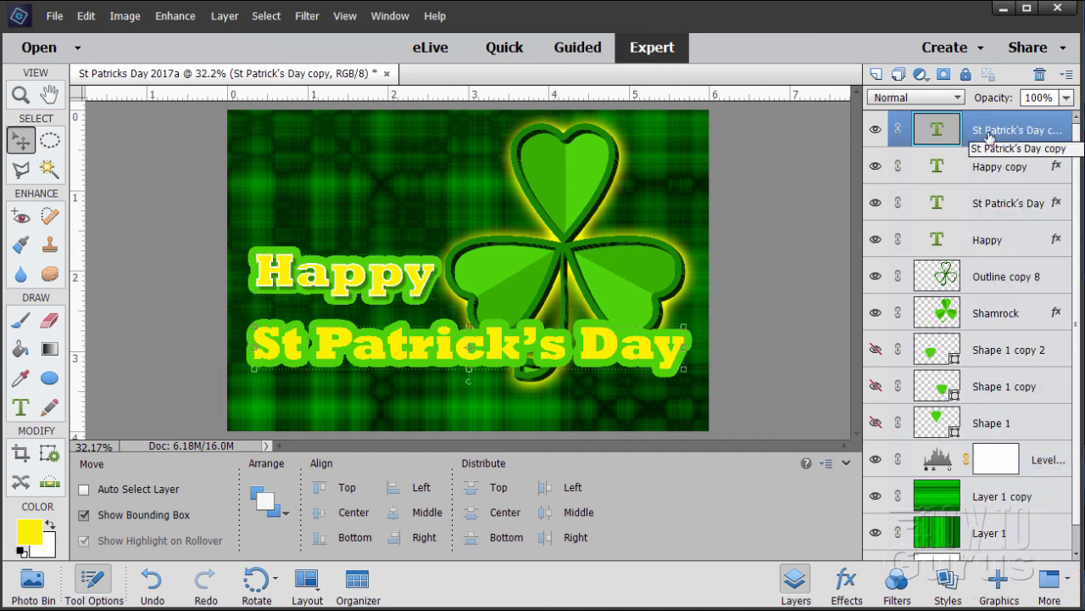
right_click(988, 136)
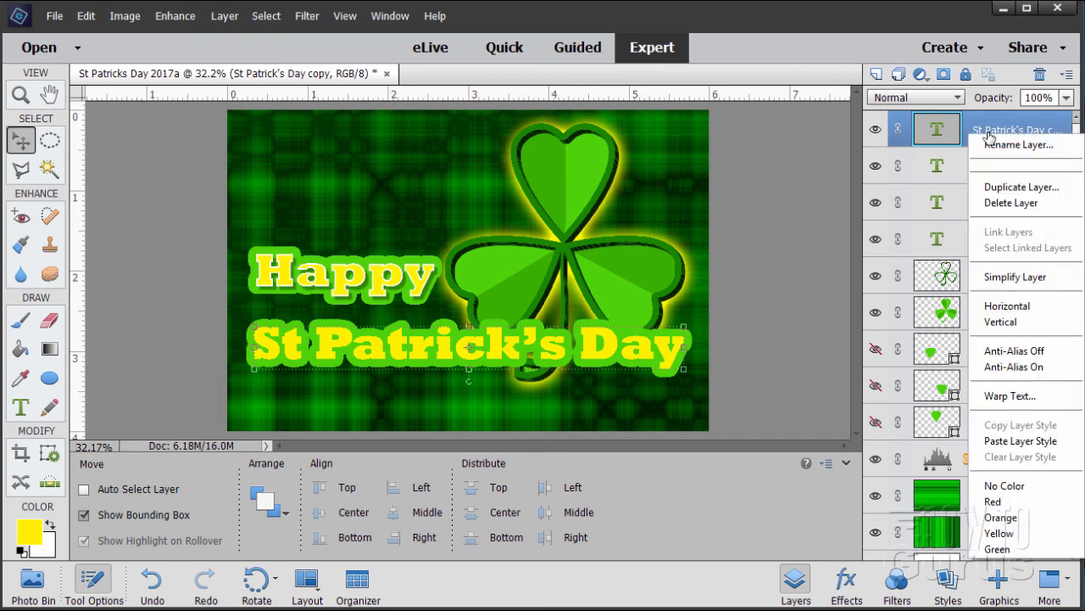
left_click(1026, 440)
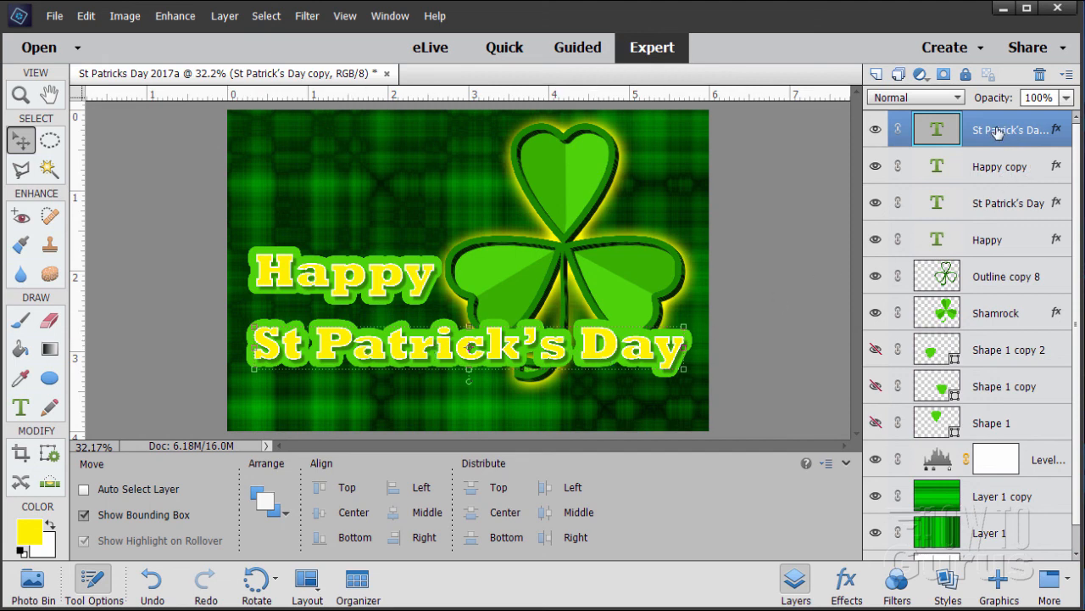
Step: Move the Happy copy layer to the top of the layer stack and the Happy layer directly beneath it
left_click(1006, 169)
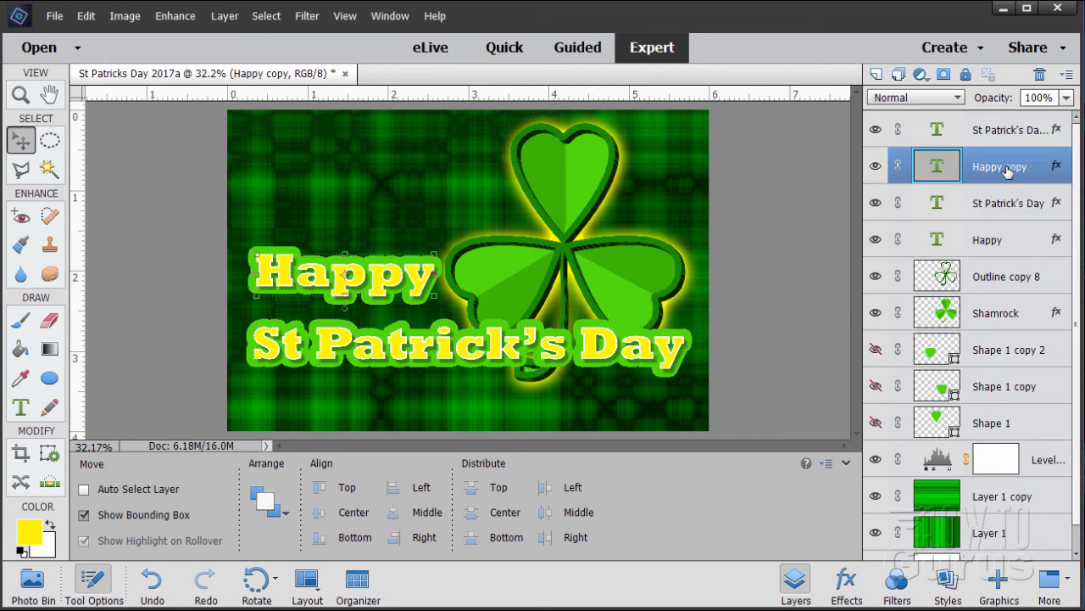
left_click_drag(971, 169, 983, 119)
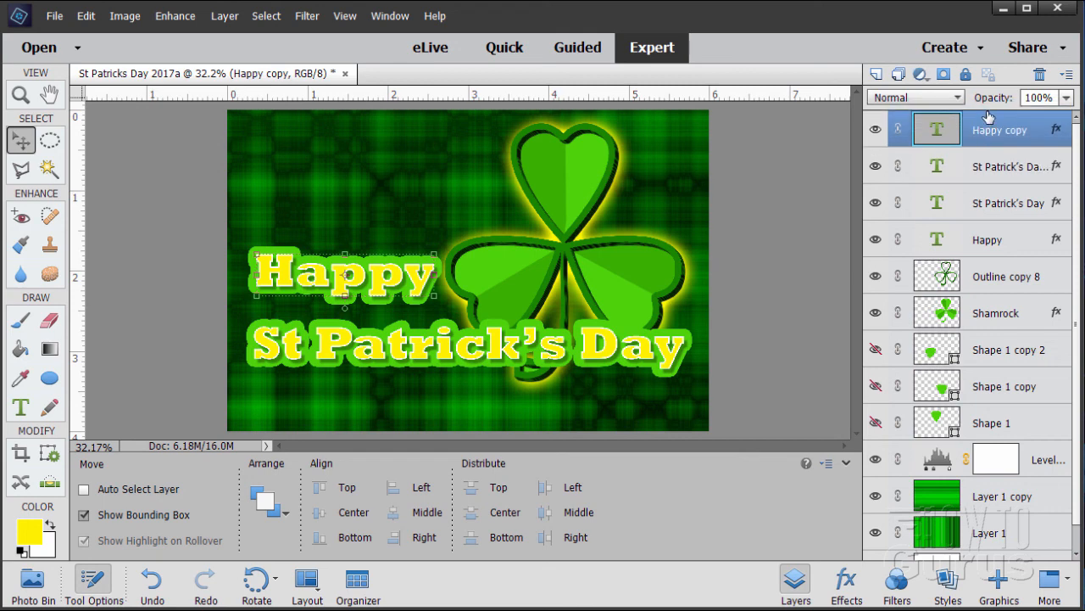
left_click(994, 237)
left_click_drag(969, 237, 1011, 136)
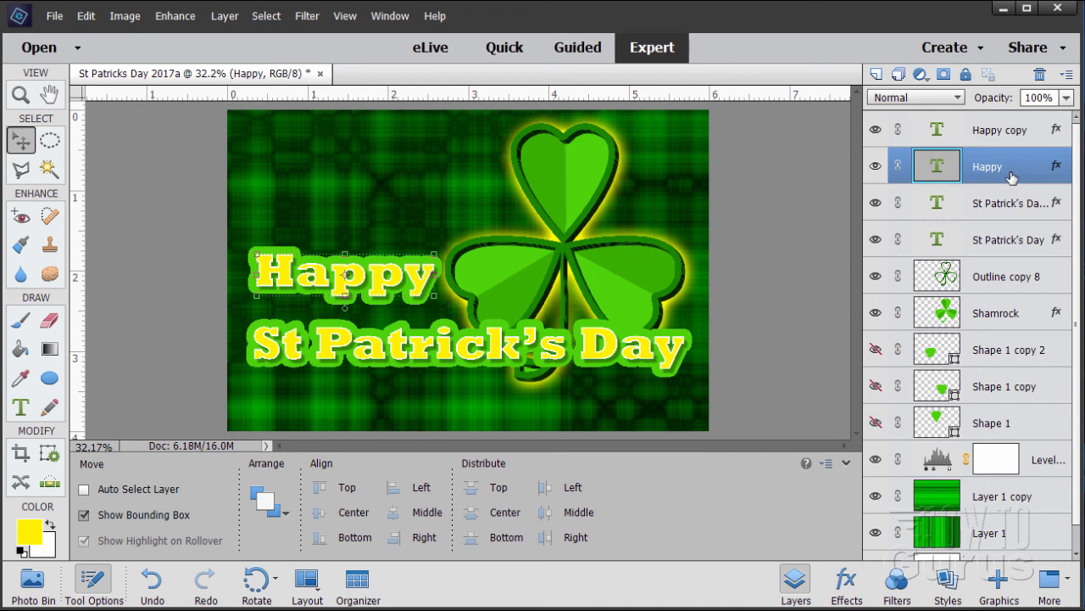
Step: Link the Happy layer with its copy, and link the St Patrick's Day layer with its copy
left_click(989, 132, "ctrl")
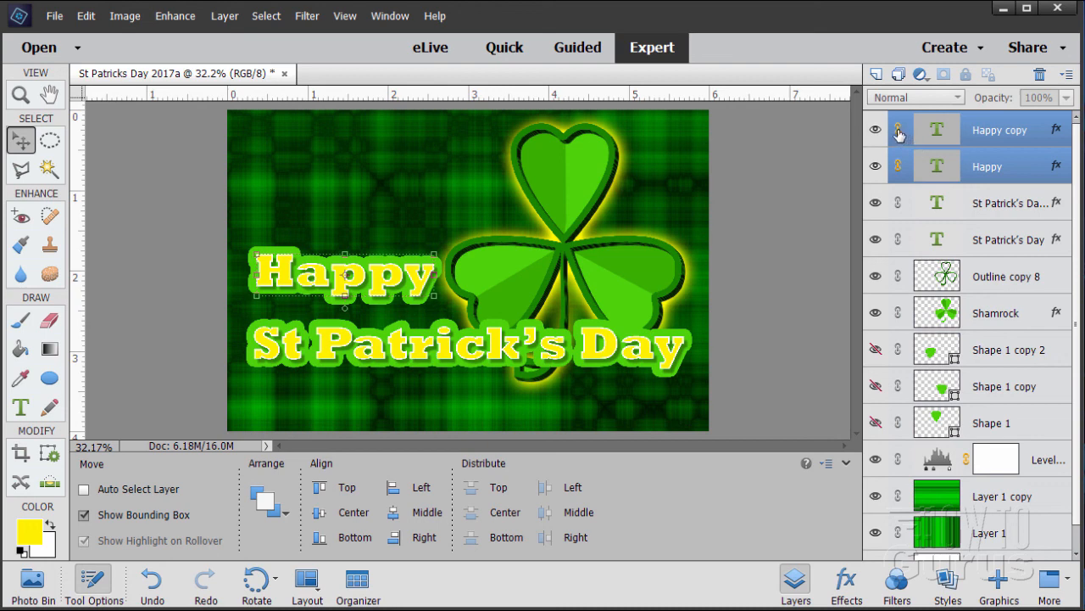
left_click(992, 216)
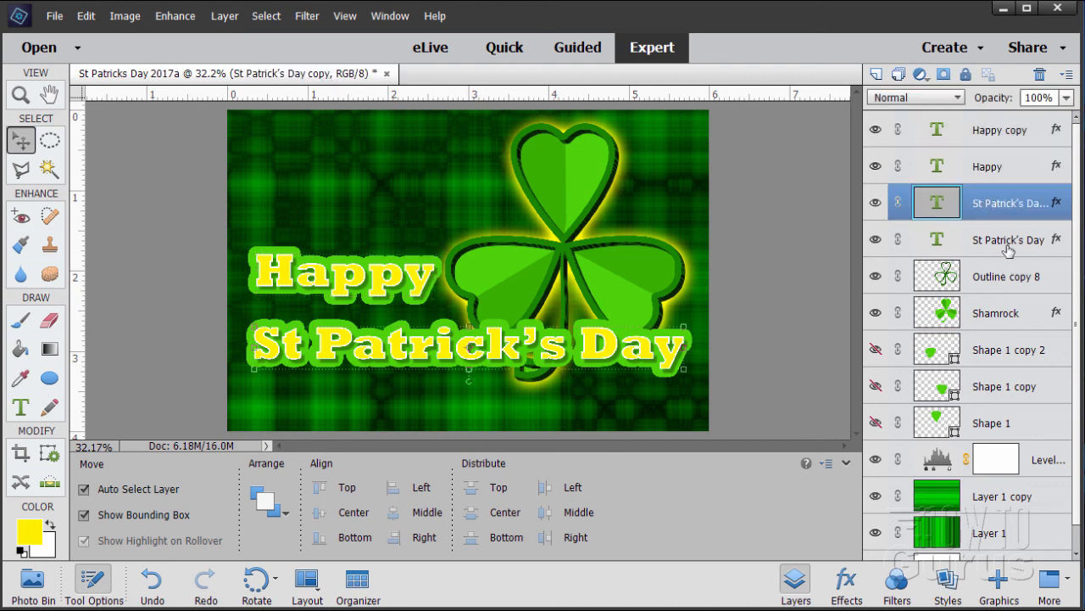
left_click(1007, 248, "ctrl")
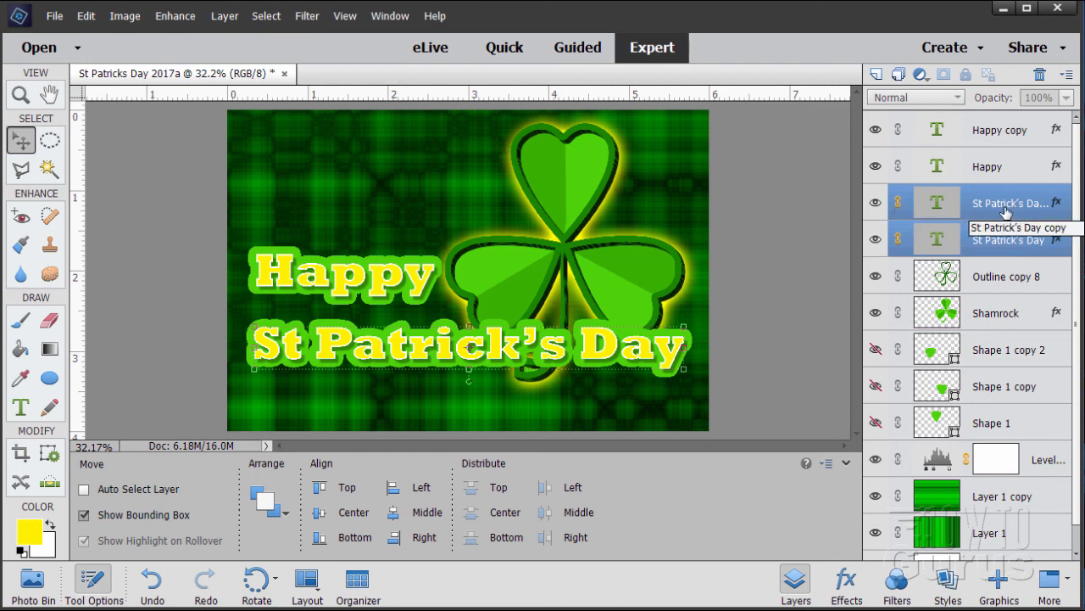
left_click(990, 135)
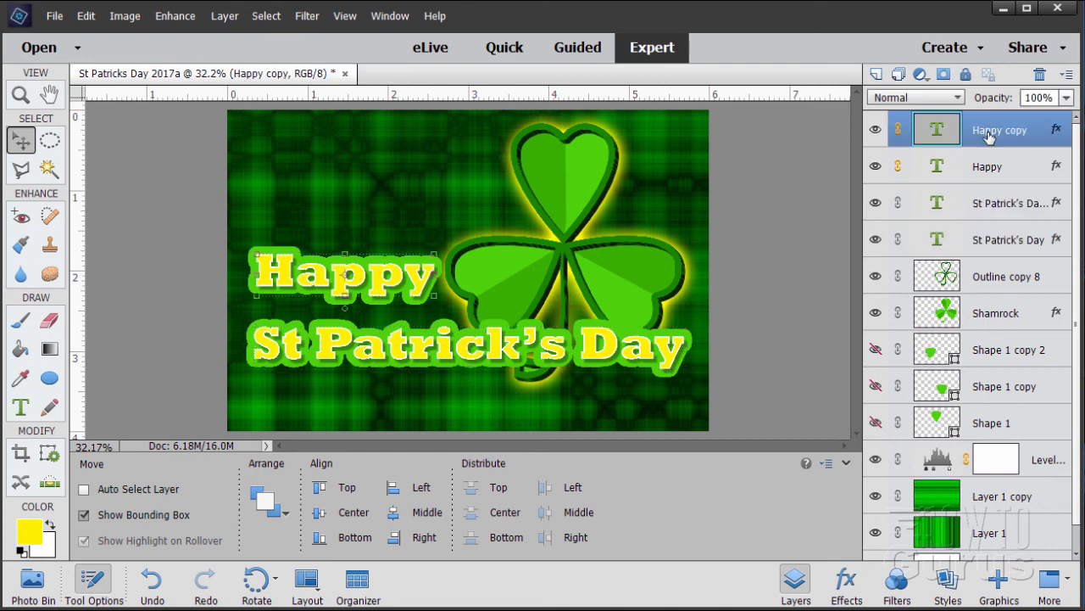
left_click(1003, 208)
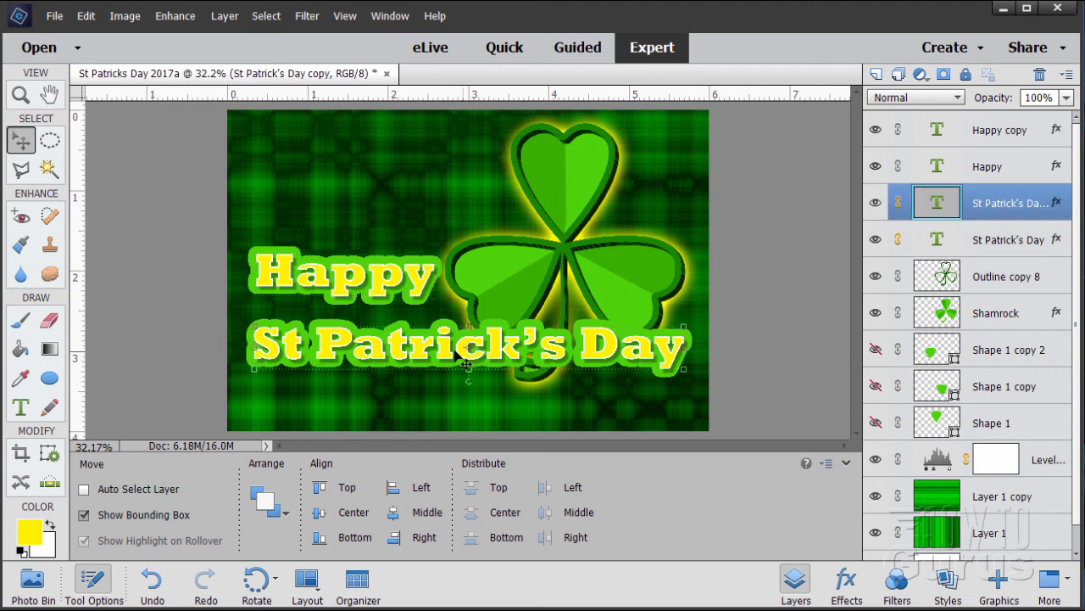
Step: Move the linked St Patrick's Day text down so it covers less of the shamrock's stem
mouse_move(448, 361)
left_mouse_down()
mouse_move(449, 404)
mouse_move(451, 353)
left_mouse_up()
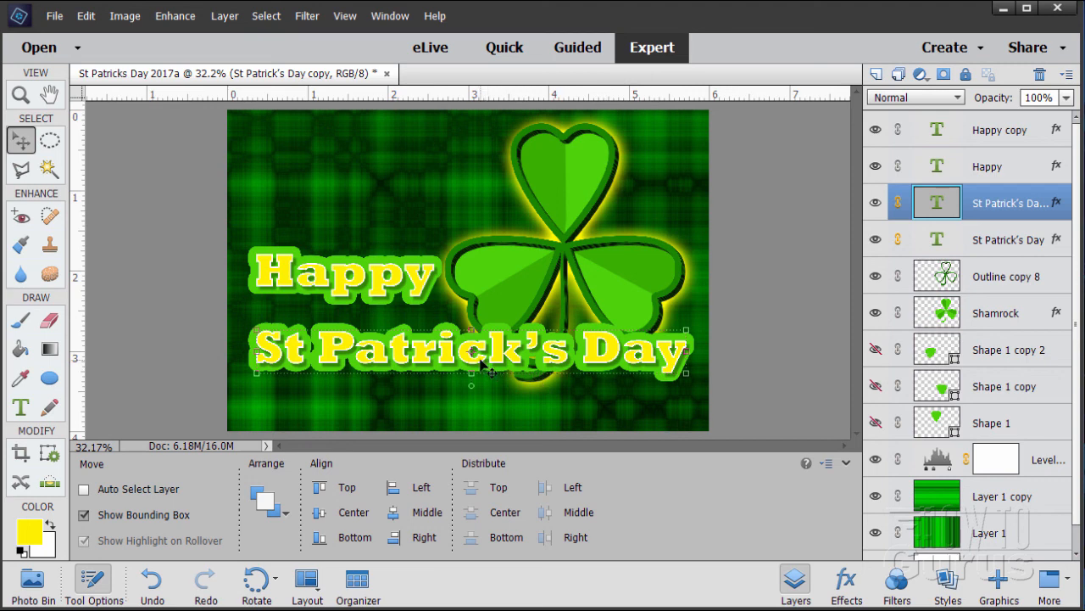
left_click_drag(475, 367, 470, 379)
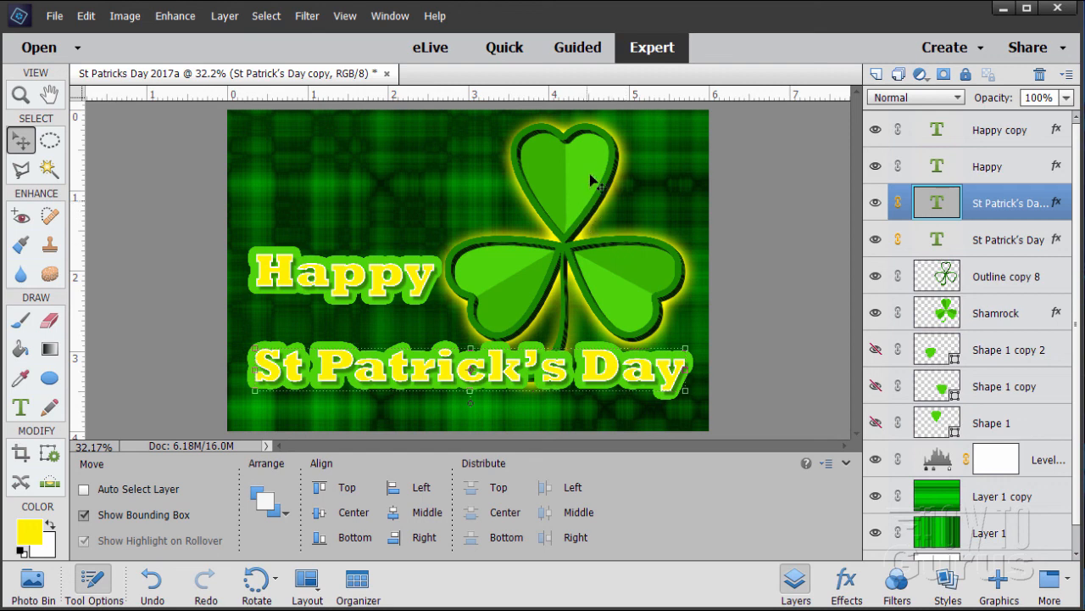
Step: Rotate the linked shamrock and its outline about 33 degrees clockwise, shift them slightly right and apply the transform
left_click(984, 285)
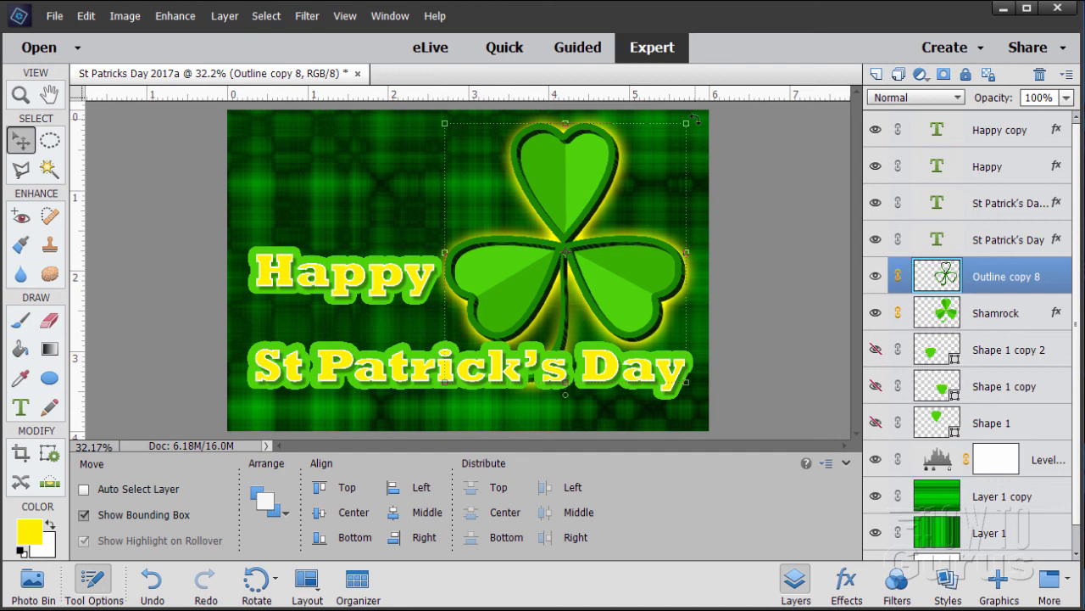
left_click_drag(695, 117, 731, 213)
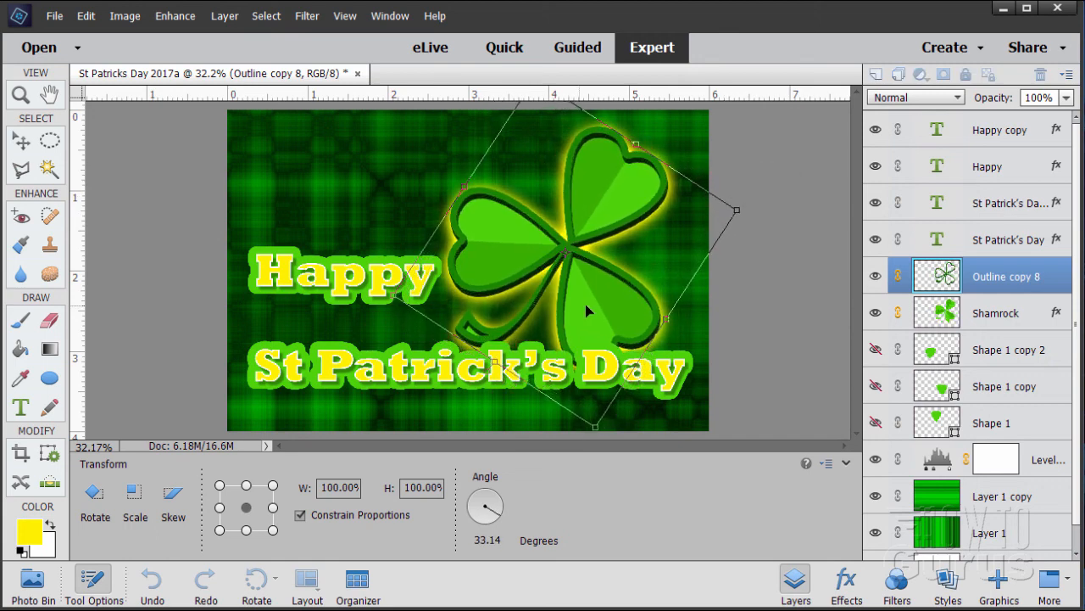
left_click_drag(579, 302, 583, 304)
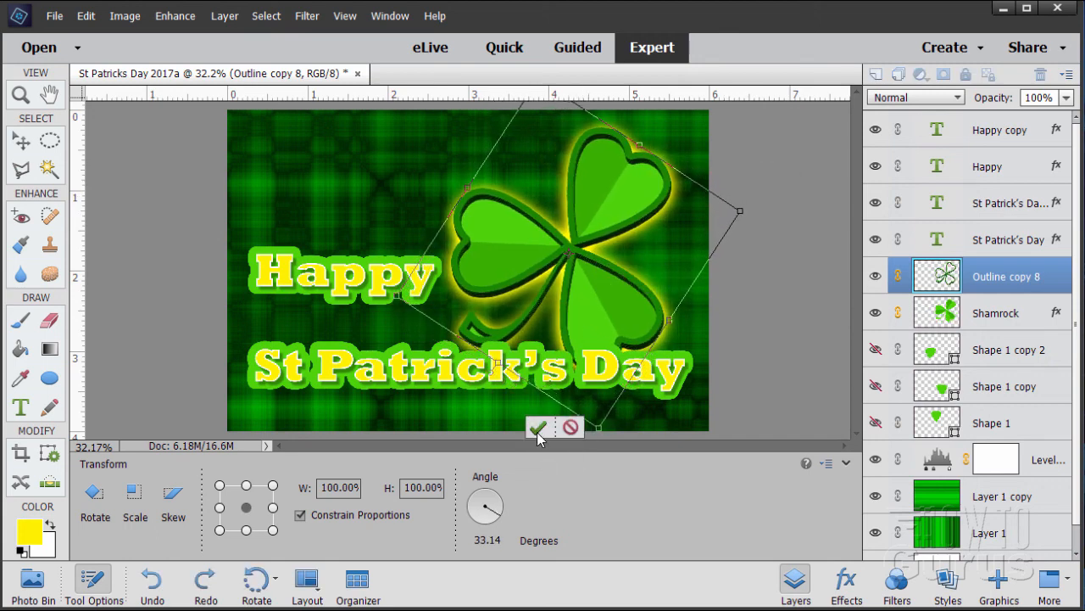
left_click(537, 427)
left_click(600, 378)
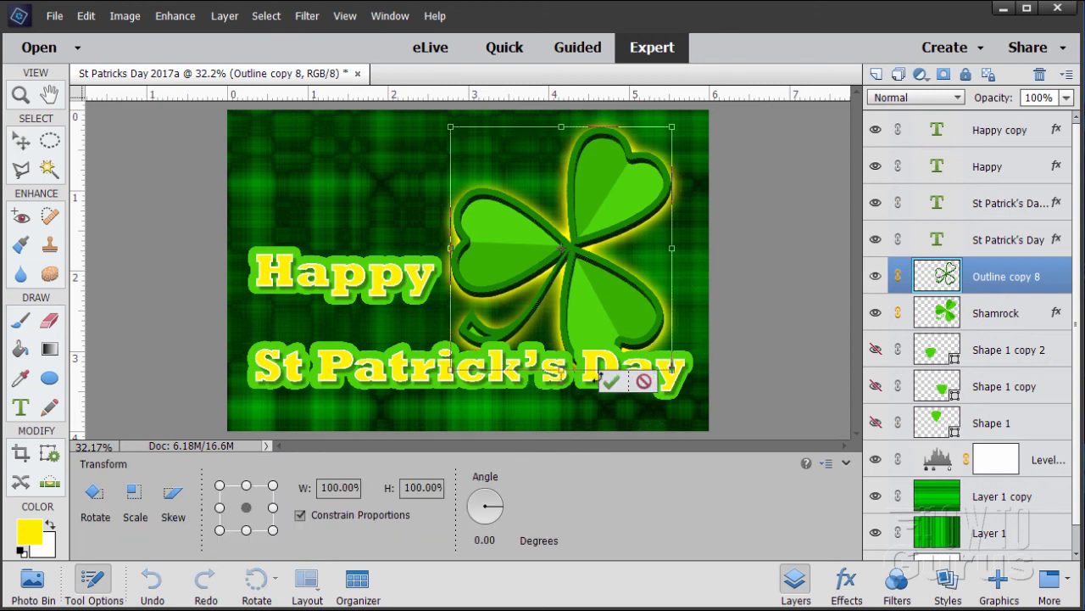
left_click(612, 383)
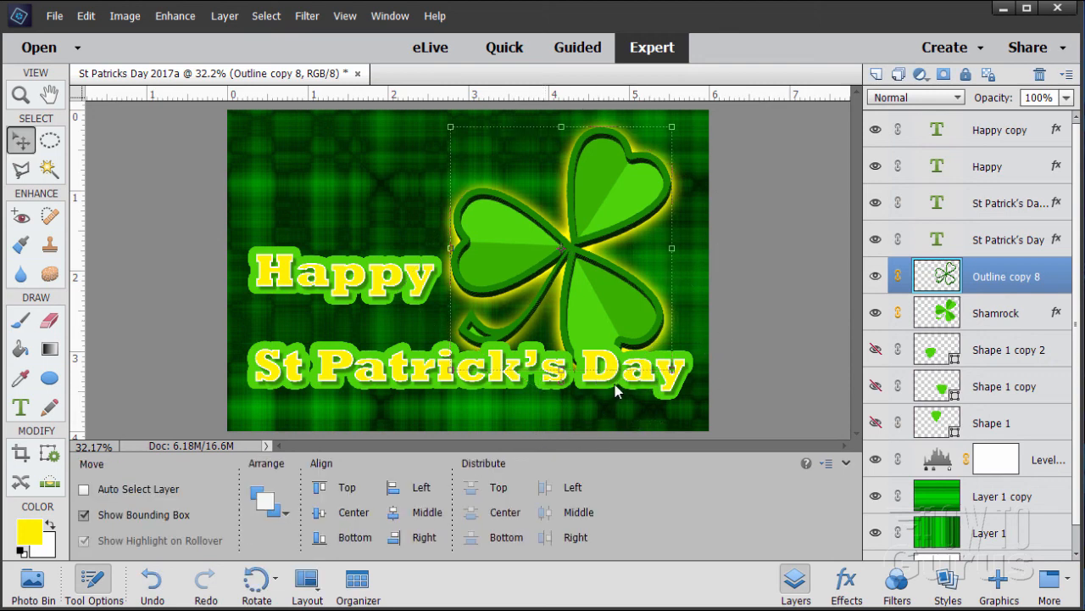
Step: Move the linked St Patrick's Day text down to just beneath the rotated shamrock, and make Background the active layer
left_click(991, 245)
left_click_drag(448, 380, 442, 401)
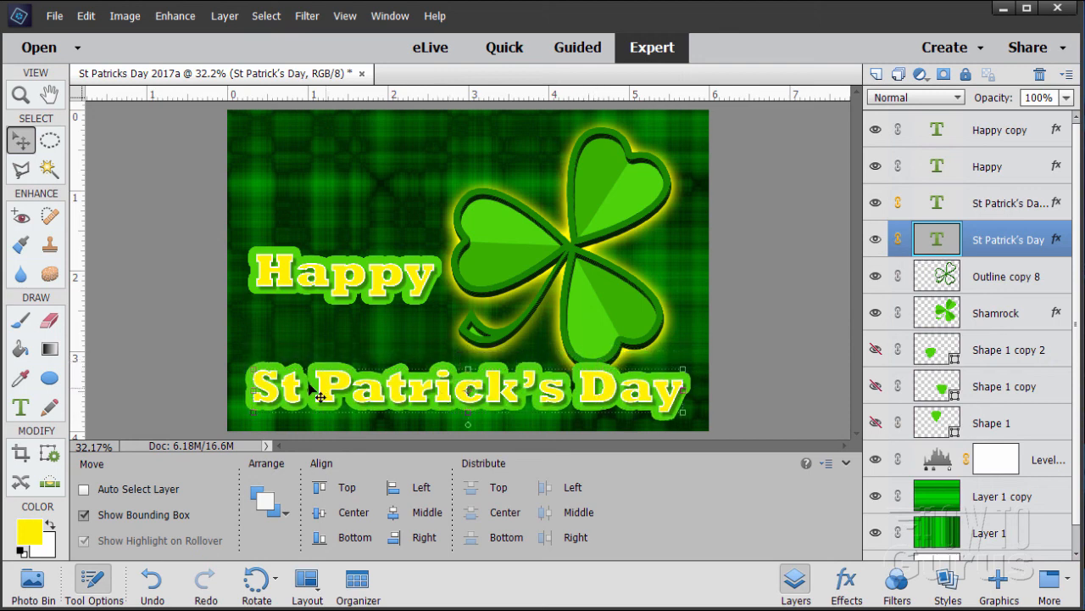
left_click(792, 253)
scroll(1082, 507, "down", 1)
left_click(1026, 547)
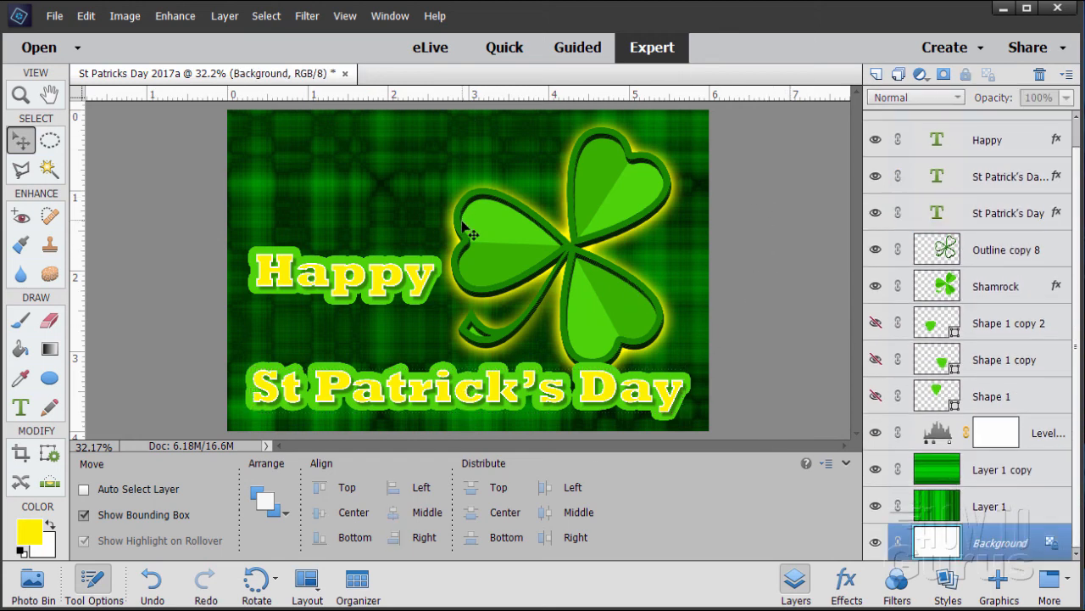
Step: Float the document in its own enlarged window and view the whole design at 50% zoom with the Move tool active
left_click_drag(175, 81, 253, 35)
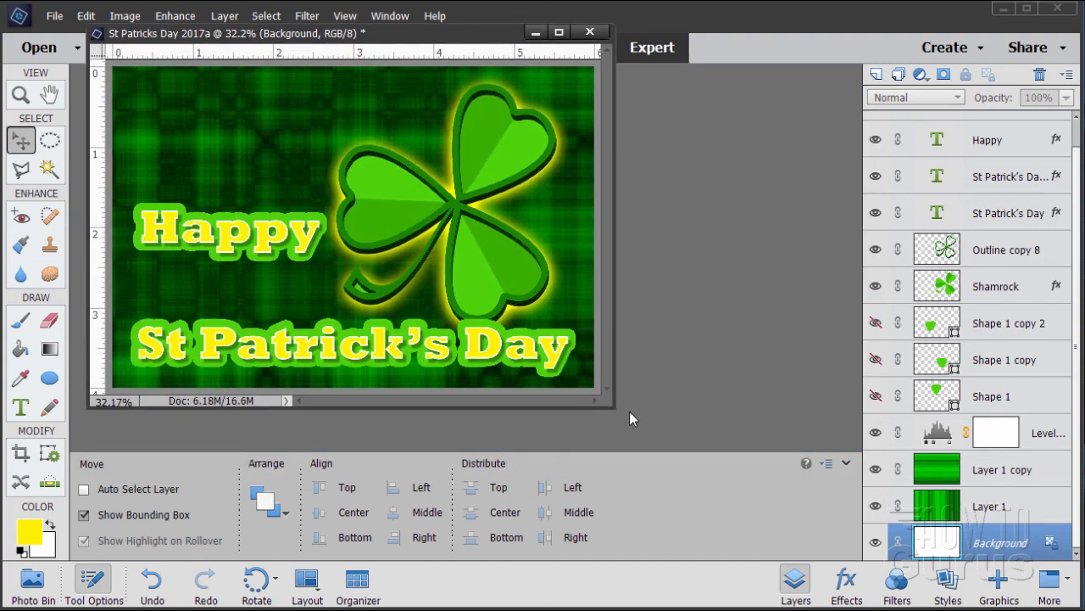
left_click_drag(614, 404, 896, 586)
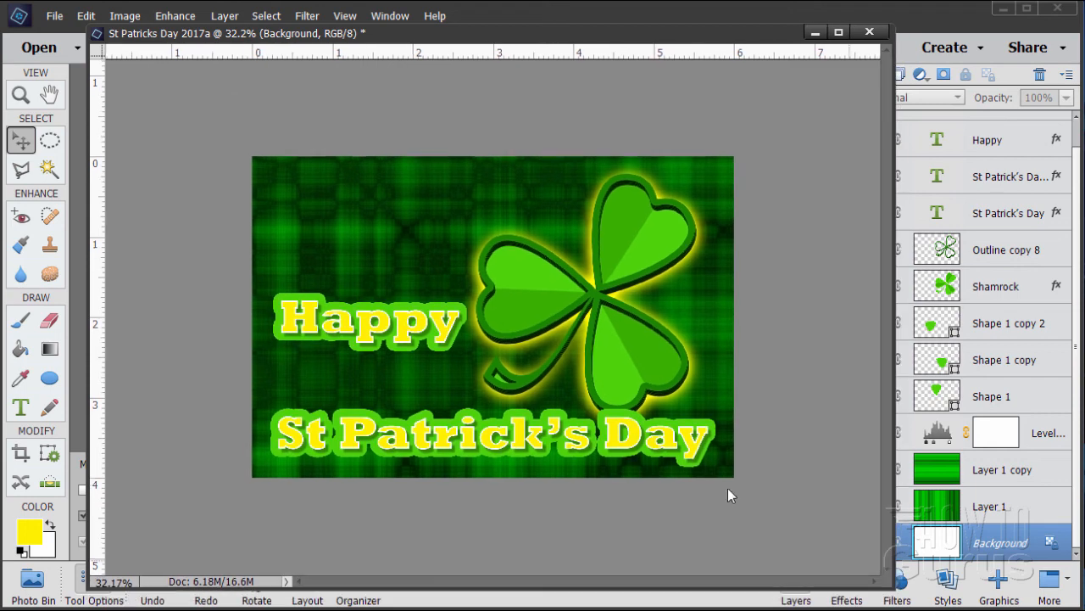
key("z")
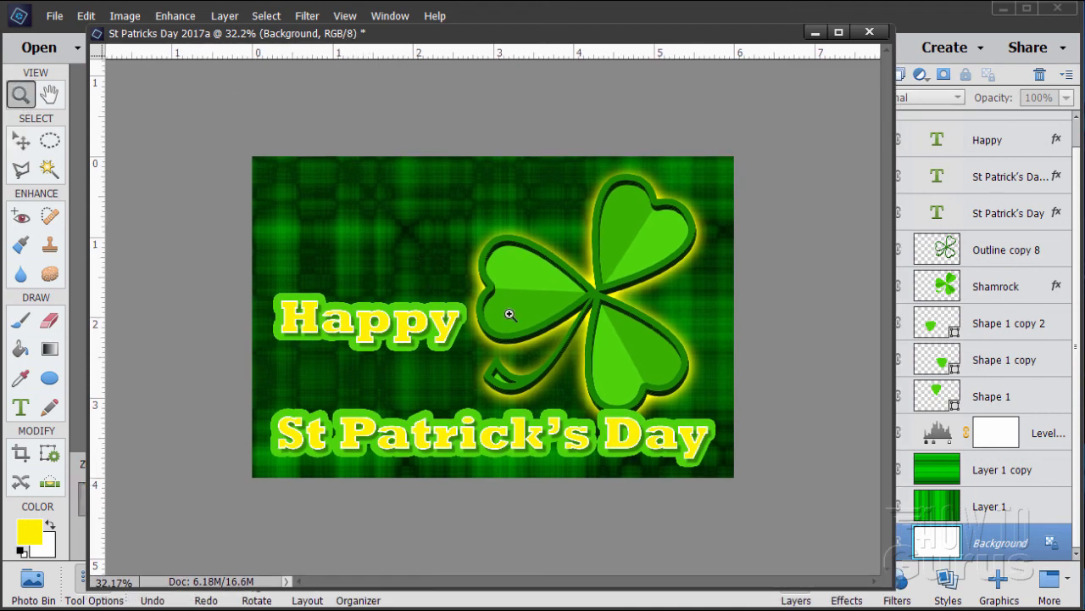
left_click(507, 313)
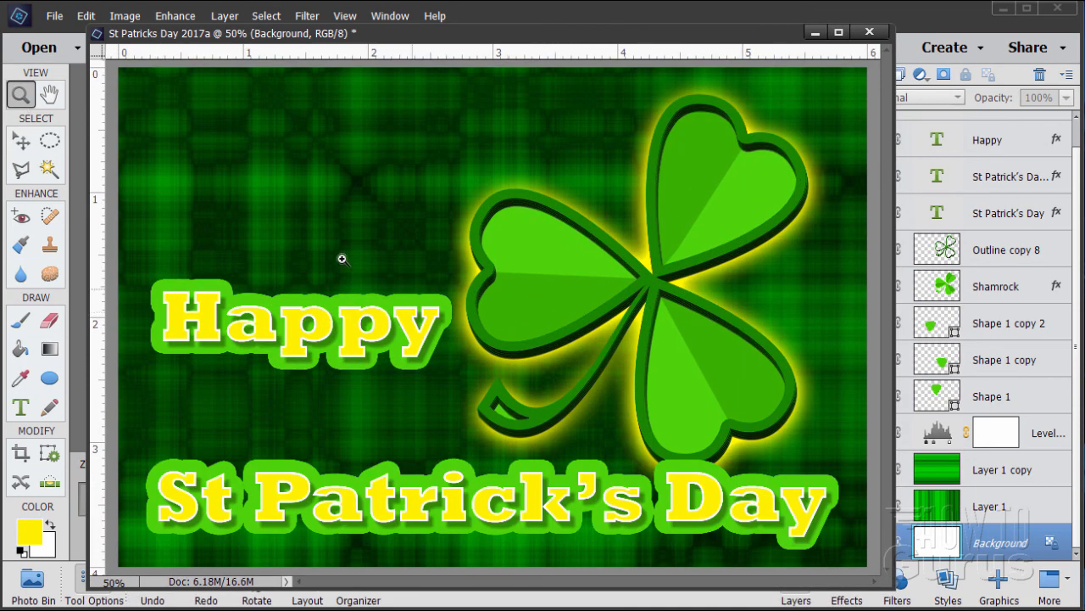
left_click(21, 141)
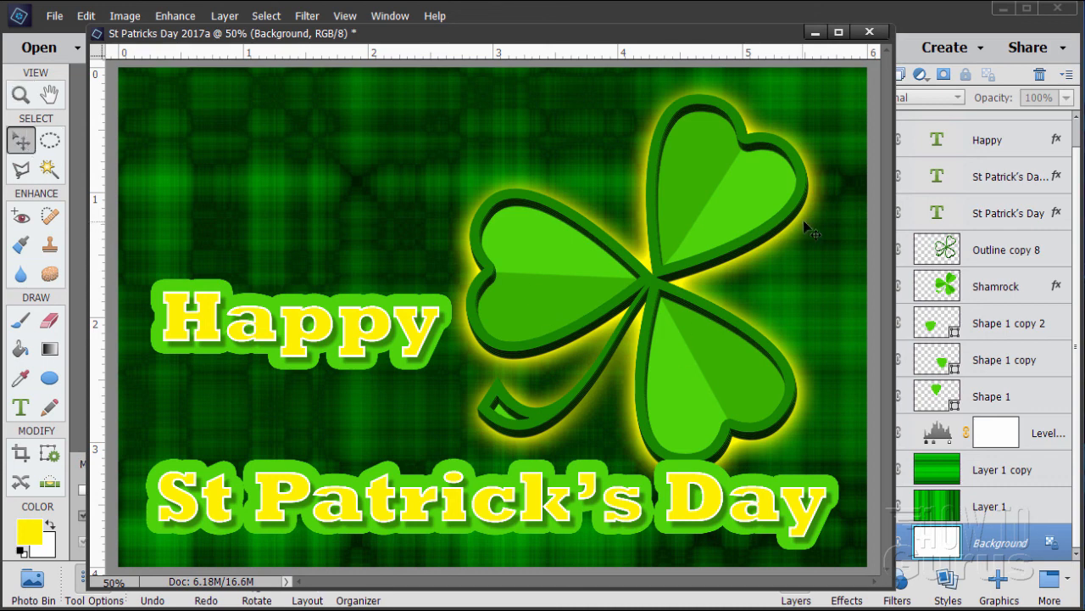